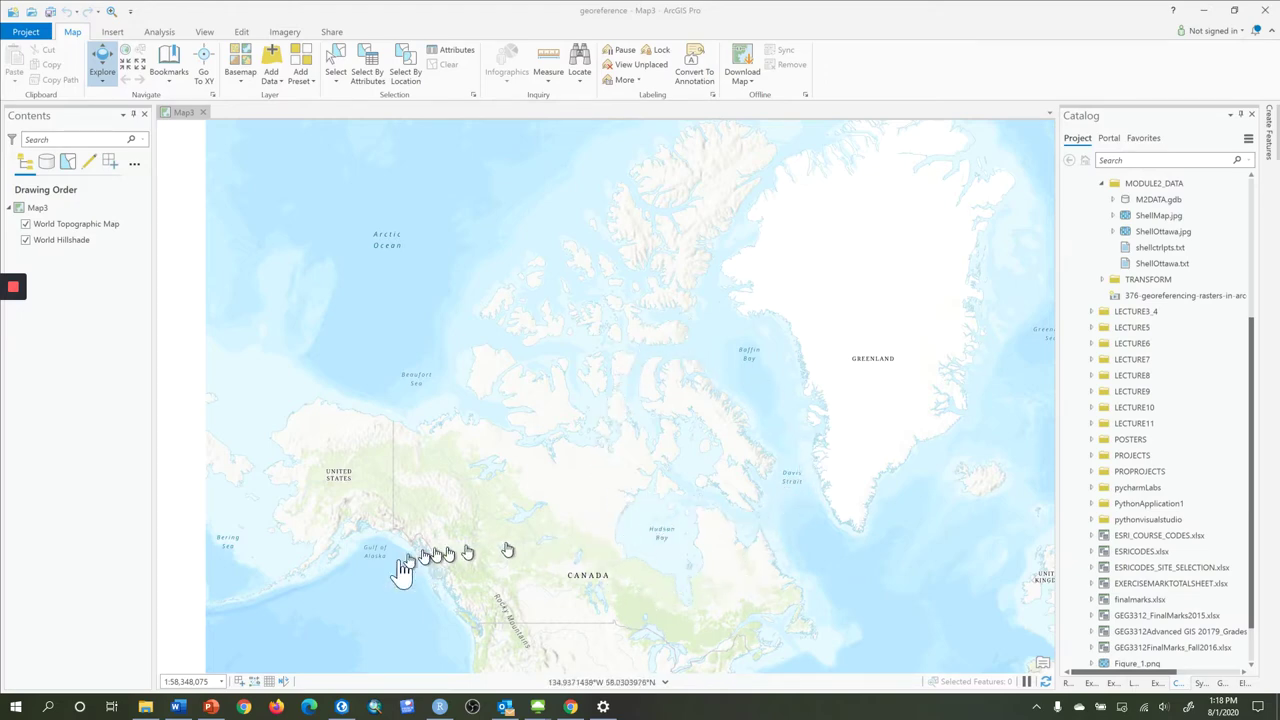
Open ShellMap.jpg from the MODULE2_DATA folder in File Explorer to view it in Photos
{"action": "left_click", "coordinate": [145, 707]}
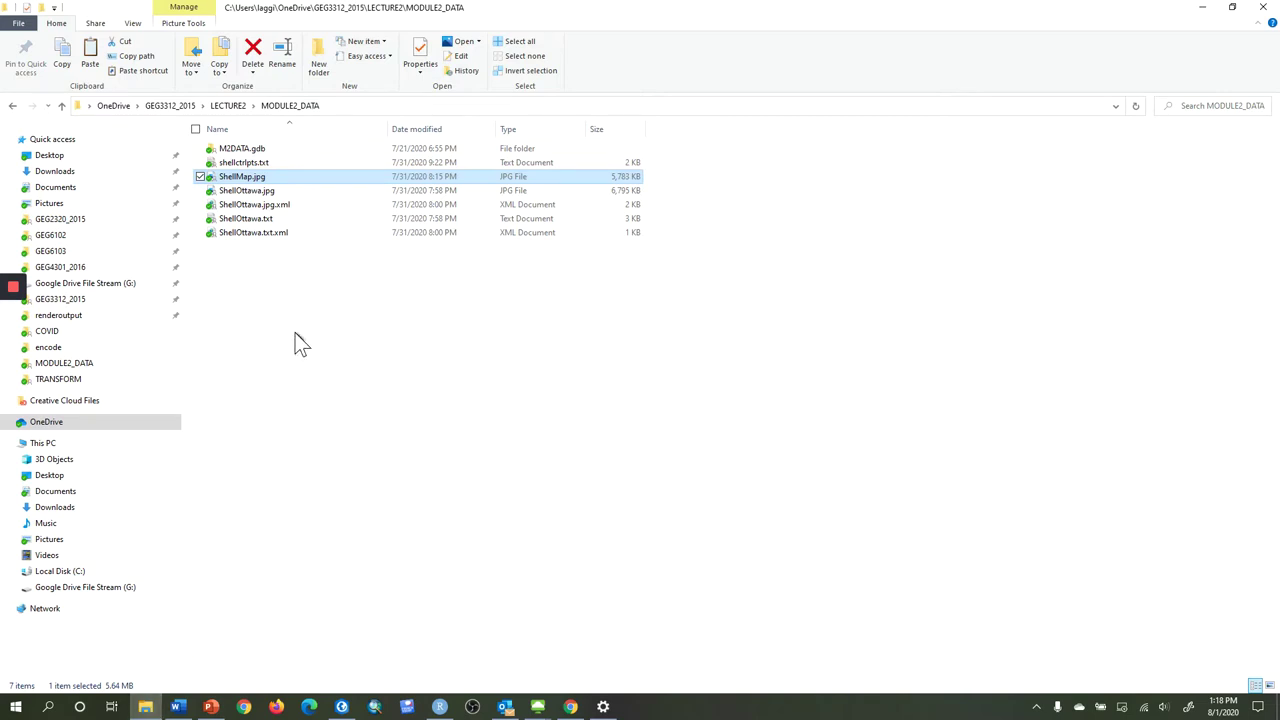
{"action": "double_click", "coordinate": [252, 178]}
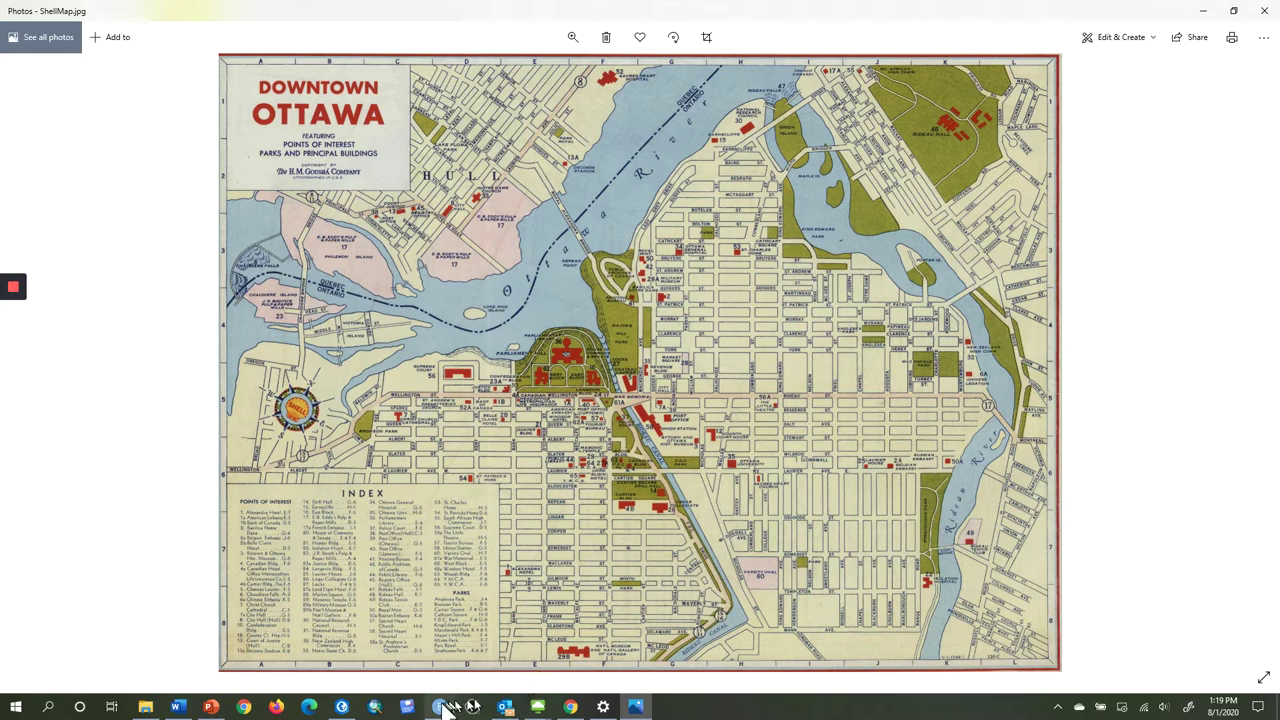
Return to ArcGIS Pro after looking over the Downtown Ottawa map scan
{"action": "left_click", "coordinate": [341, 707]}
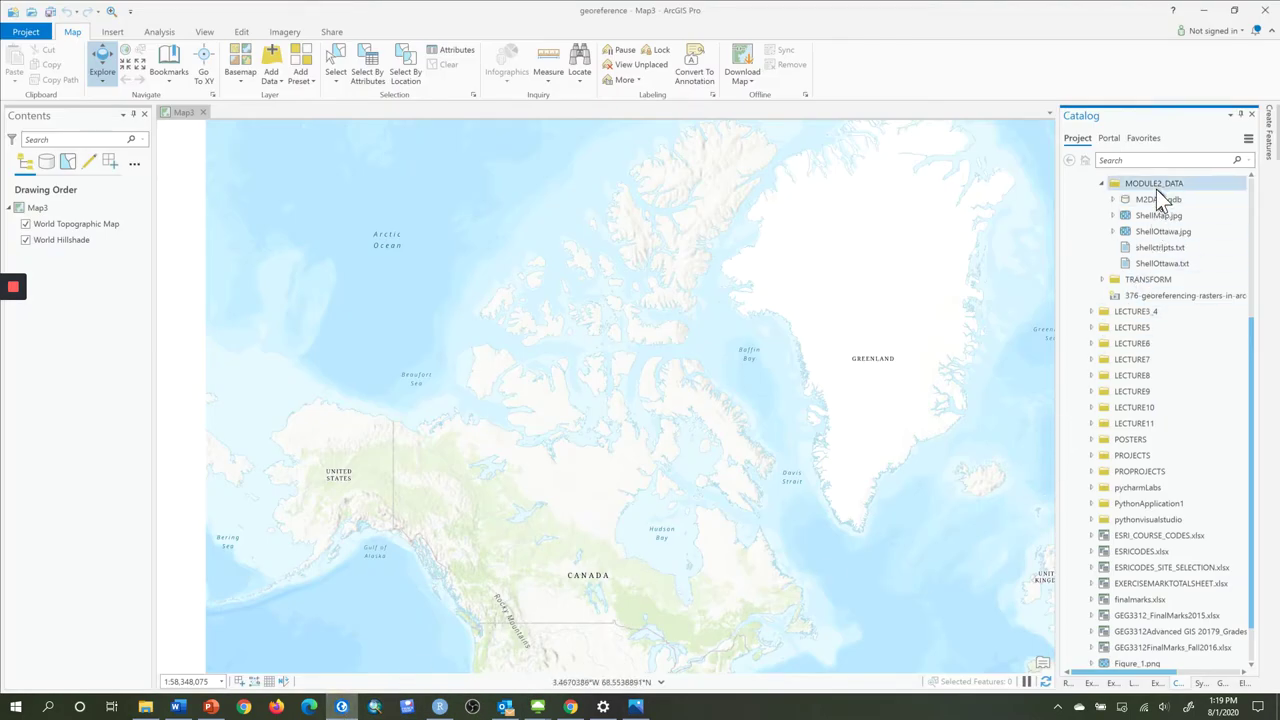
Drag ShellMap.jpg from the MODULE2_DATA catalog folder into Map3 as a raster layer
{"action": "left_click", "coordinate": [1156, 186]}
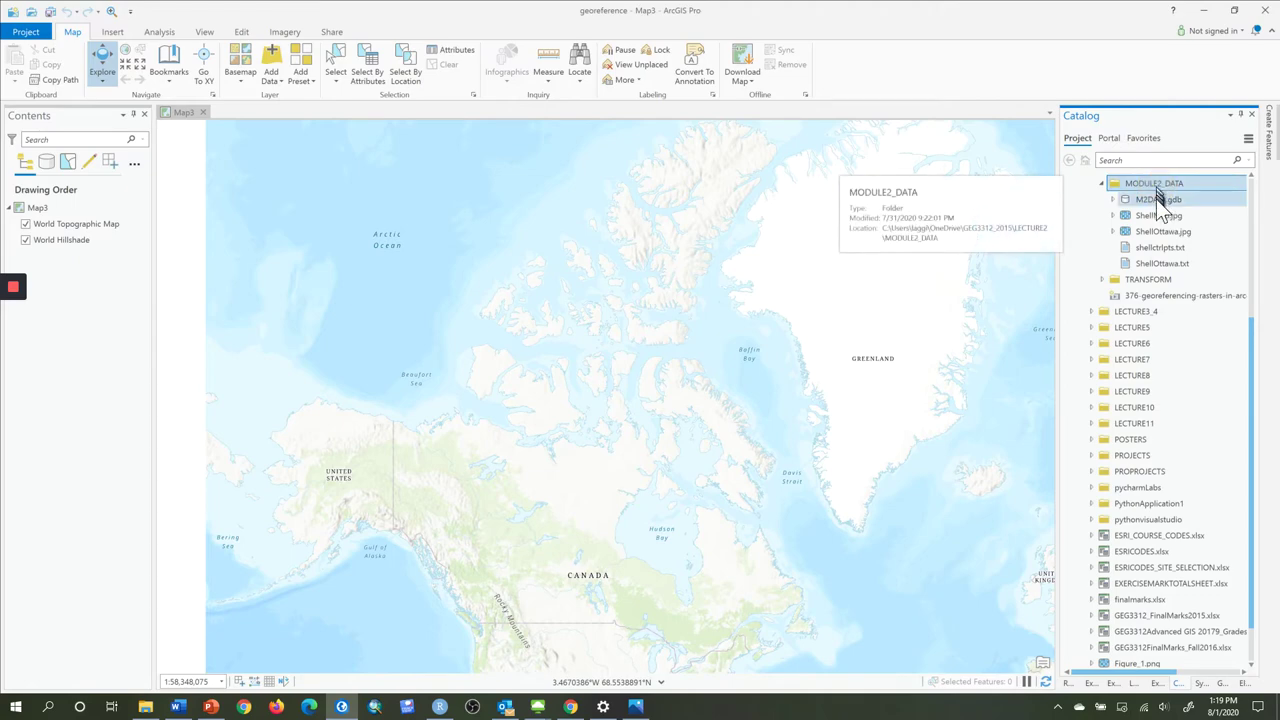
{"action": "left_click", "coordinate": [1156, 213]}
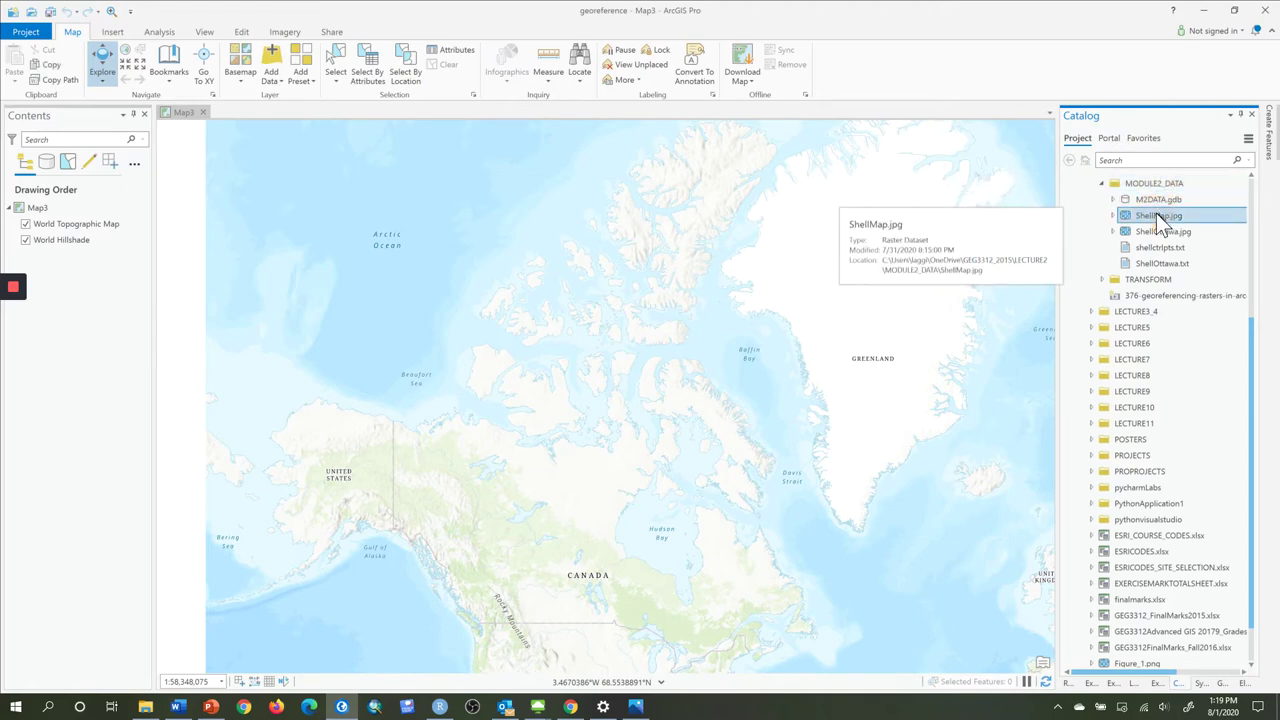
{"action": "left_click_drag", "start_coordinate": [1156, 213], "coordinate": [719, 463]}
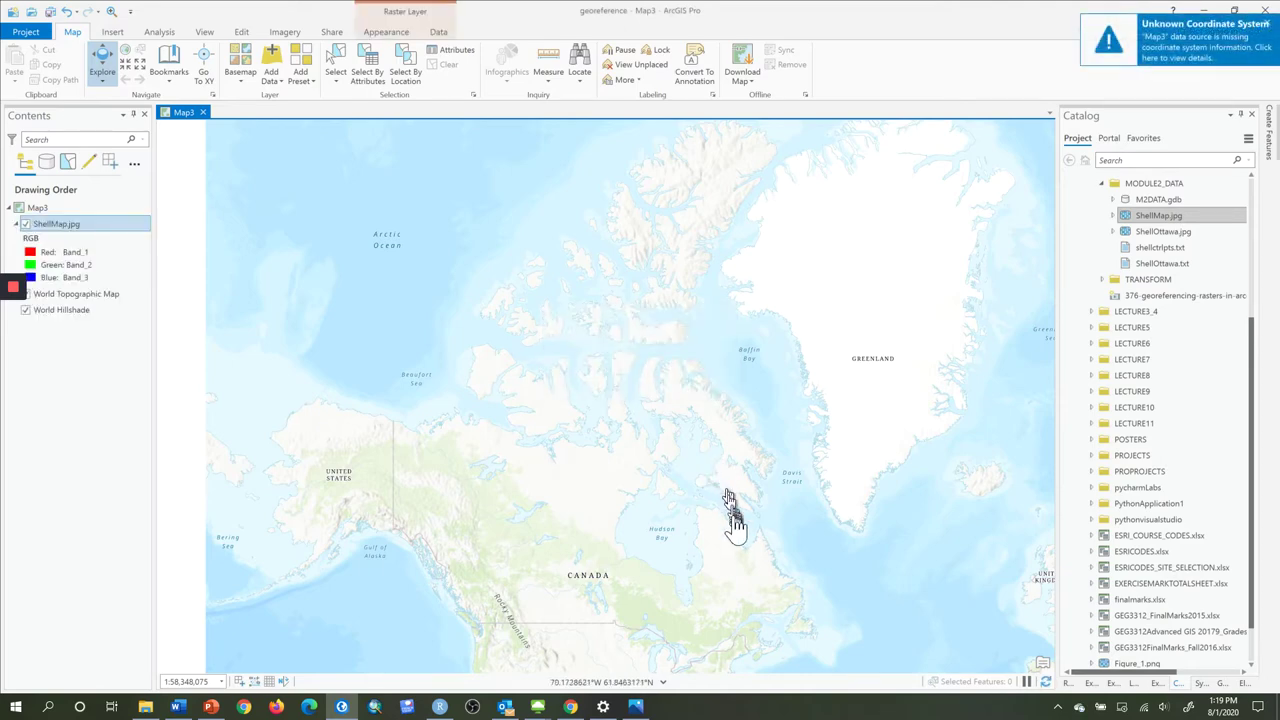
Pan and zoom the map in on Ottawa
{"action": "left_click_drag", "start_coordinate": [726, 500], "coordinate": [686, 309]}
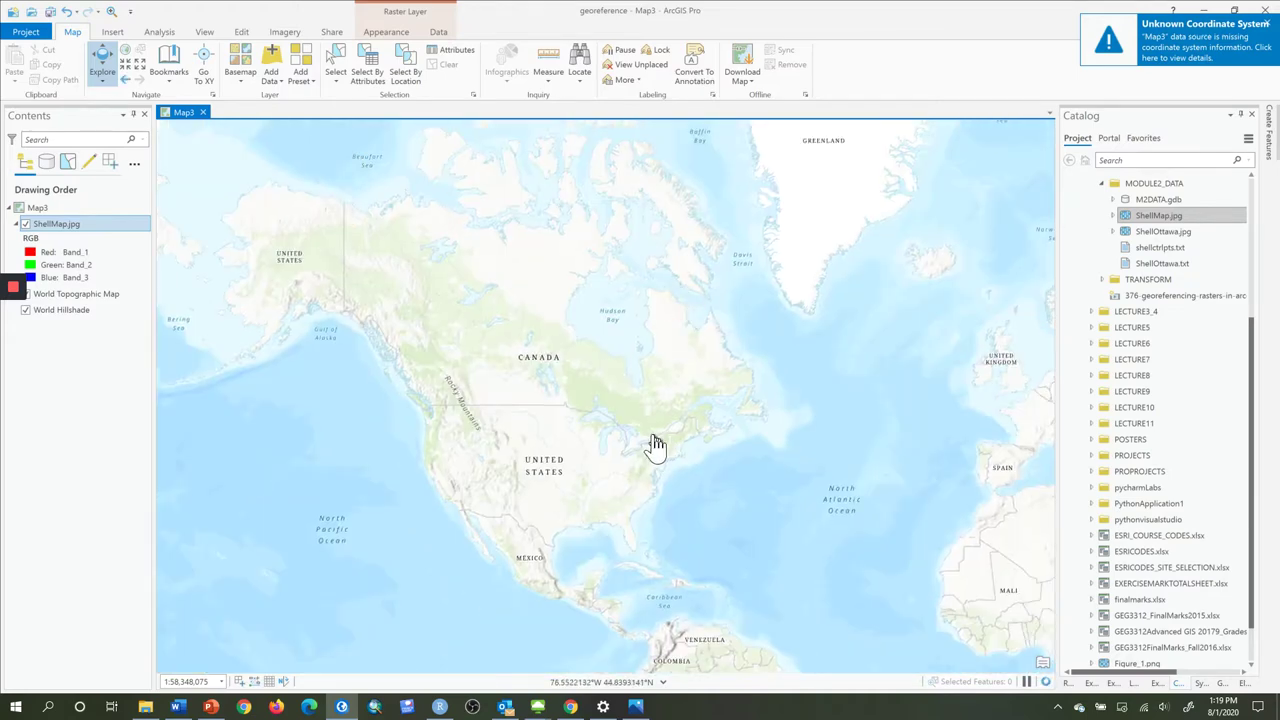
{"action": "scroll", "coordinate": [653, 447], "scroll_direction": "up", "scroll_amount": 5}
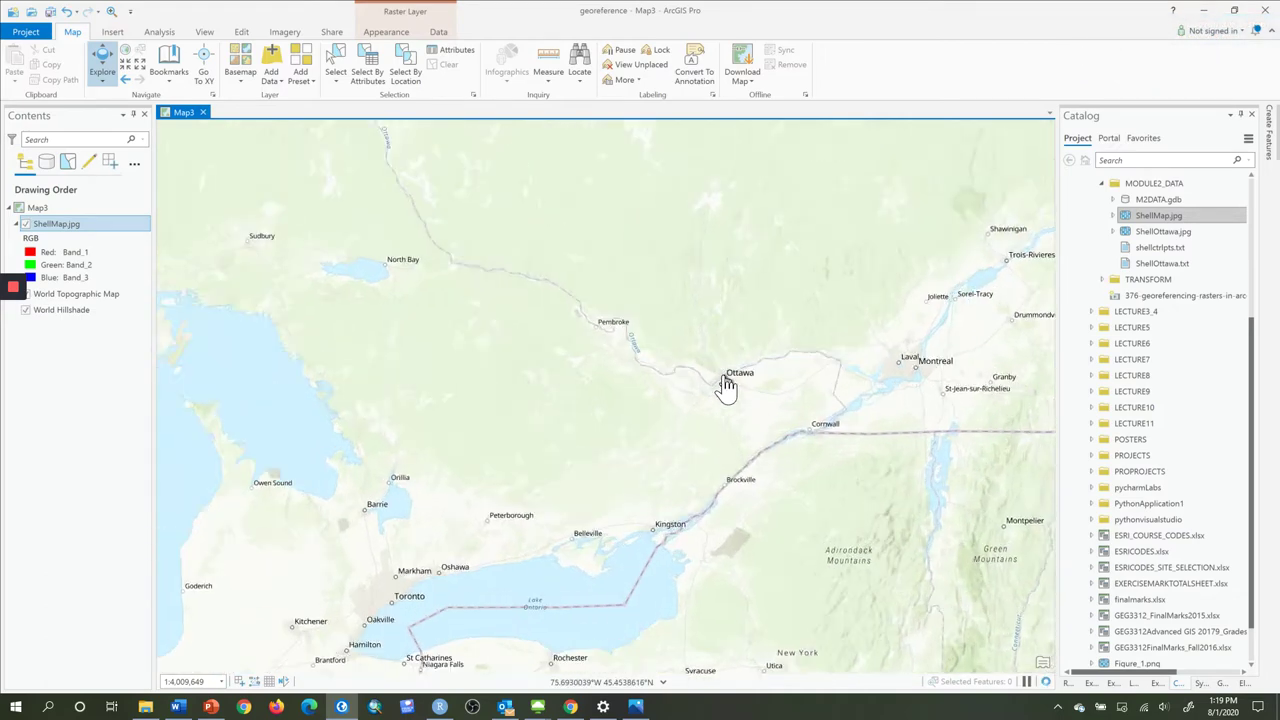
{"action": "scroll", "coordinate": [726, 385], "scroll_direction": "up", "scroll_amount": 5}
{"action": "left_click_drag", "start_coordinate": [740, 375], "coordinate": [634, 343]}
{"action": "scroll", "coordinate": [594, 380], "scroll_direction": "up", "scroll_amount": 5}
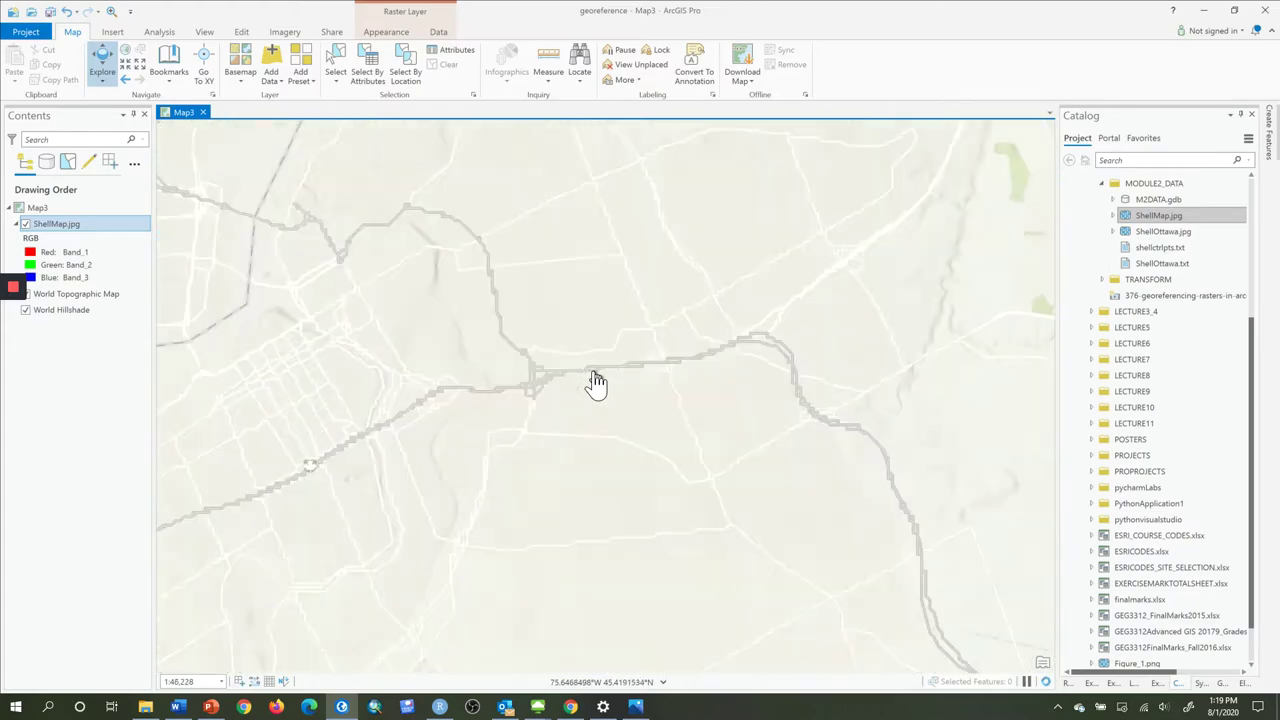
Zoom back out and move the view to open ocean in the Gulf of Guinea
{"action": "scroll", "coordinate": [595, 382], "scroll_direction": "down", "scroll_amount": 4}
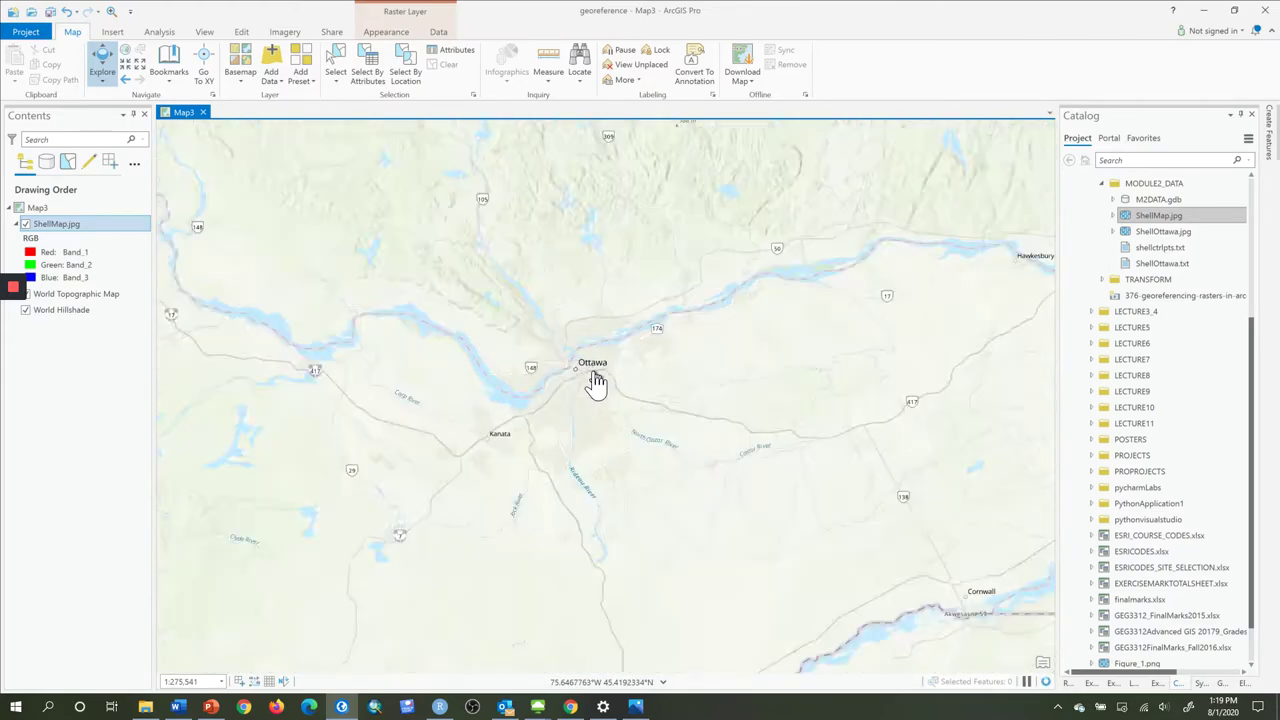
{"action": "scroll", "coordinate": [595, 382], "scroll_direction": "down", "scroll_amount": 7}
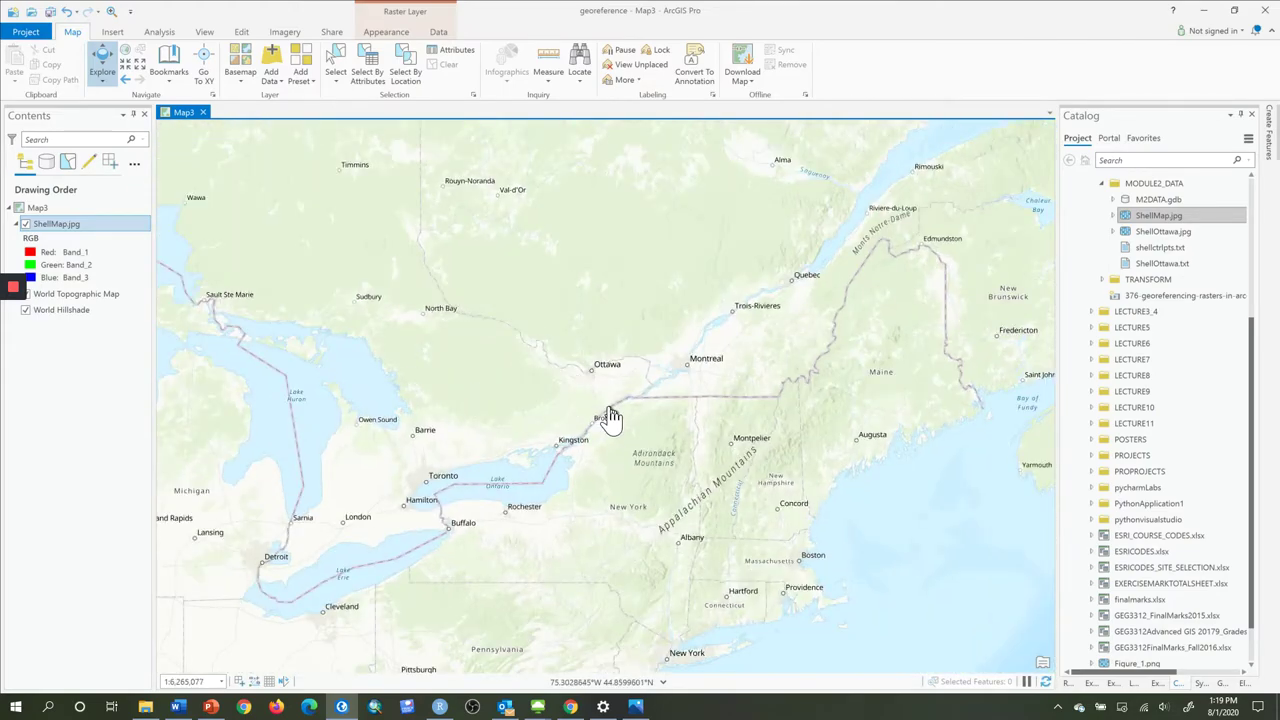
{"action": "scroll", "coordinate": [610, 419], "scroll_direction": "down", "scroll_amount": 5}
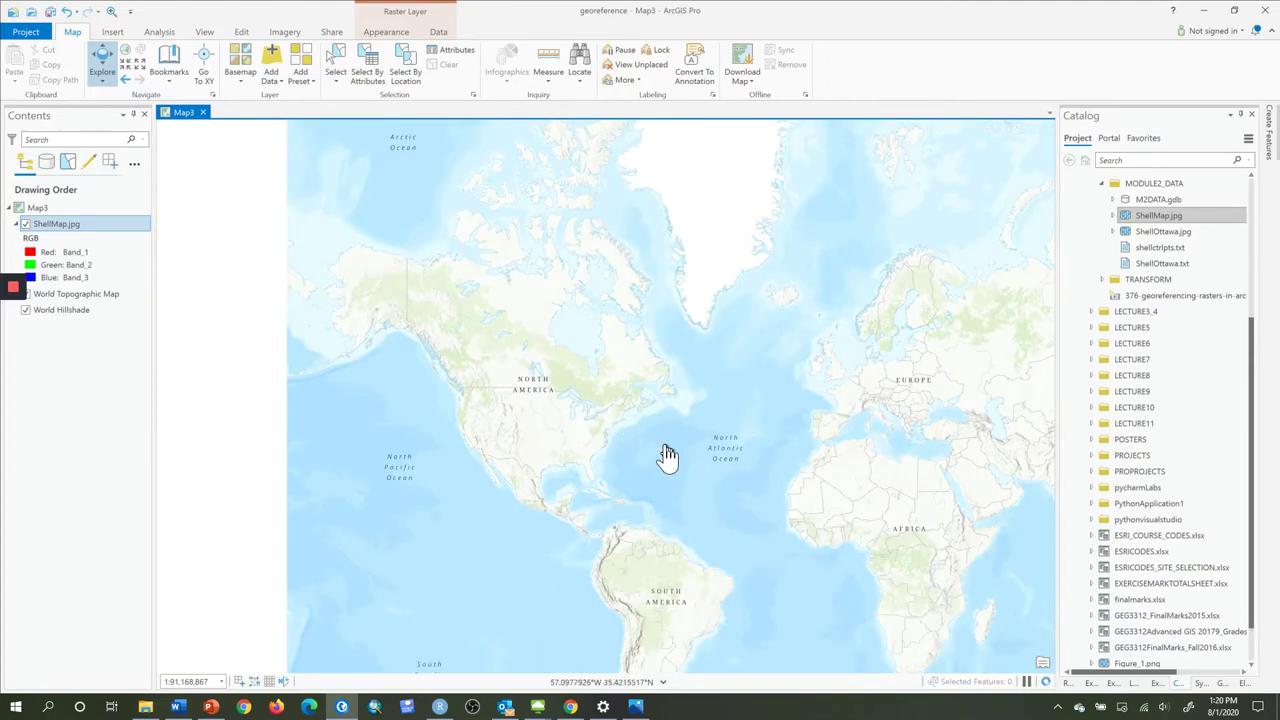
{"action": "left_click_drag", "start_coordinate": [657, 446], "coordinate": [482, 343]}
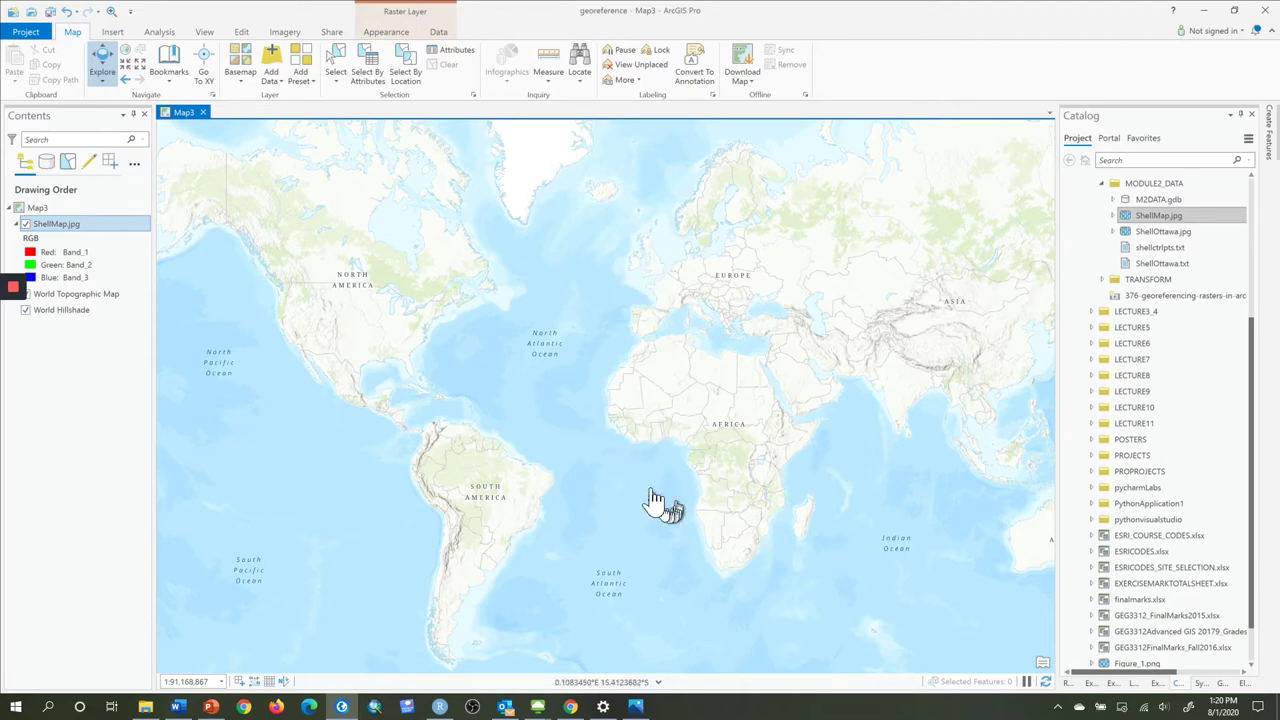
{"action": "scroll", "coordinate": [650, 484], "scroll_direction": "up", "scroll_amount": 5}
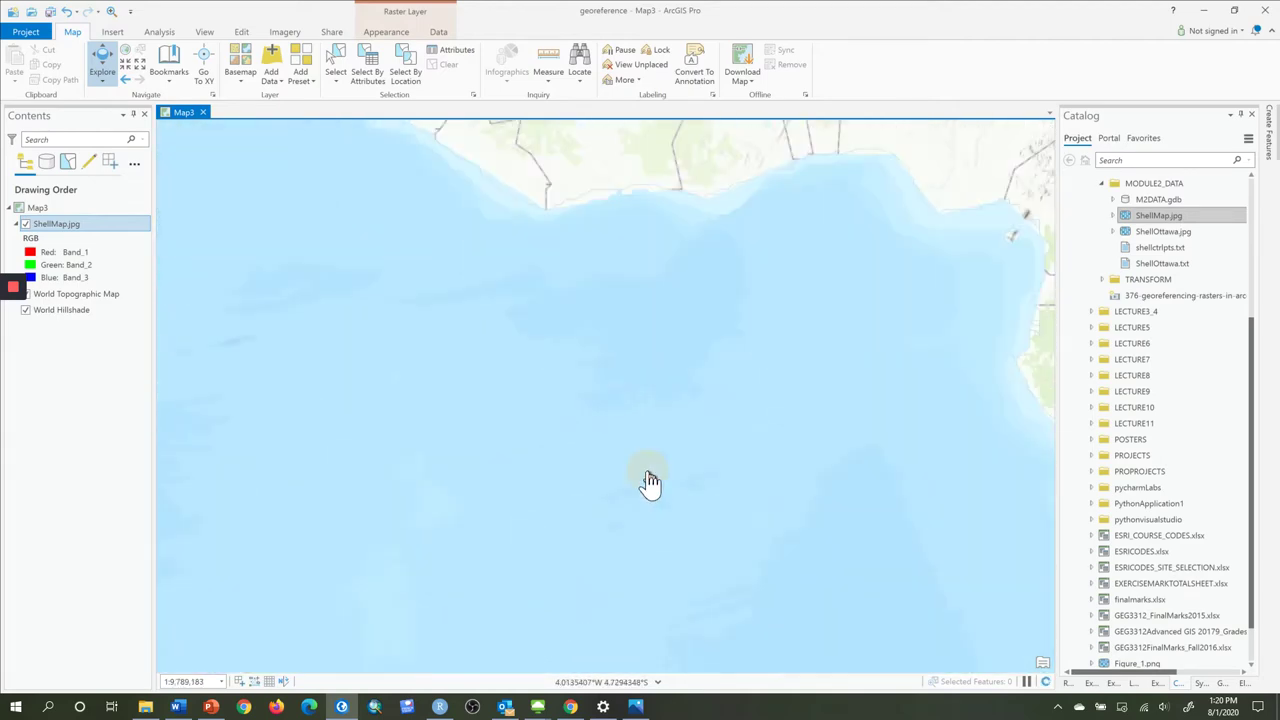
{"action": "scroll", "coordinate": [545, 352], "scroll_direction": "up", "scroll_amount": 2}
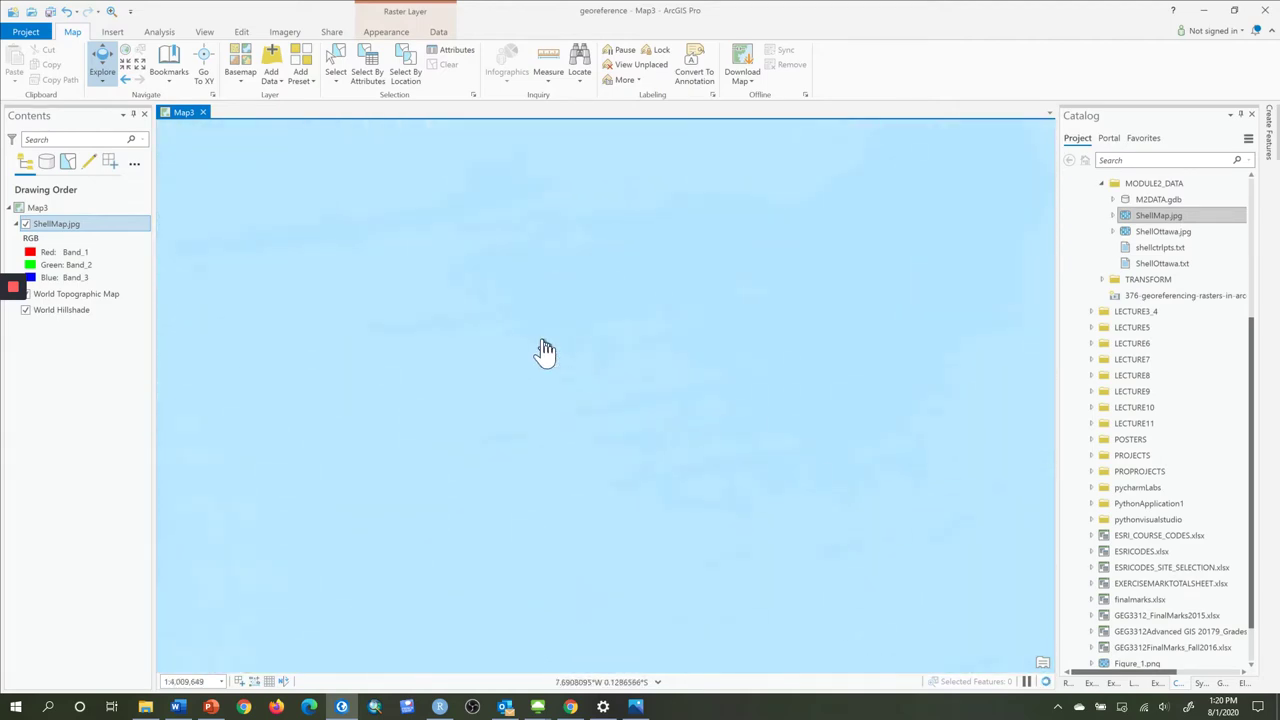
{"action": "left_click_drag", "start_coordinate": [505, 402], "coordinate": [452, 448]}
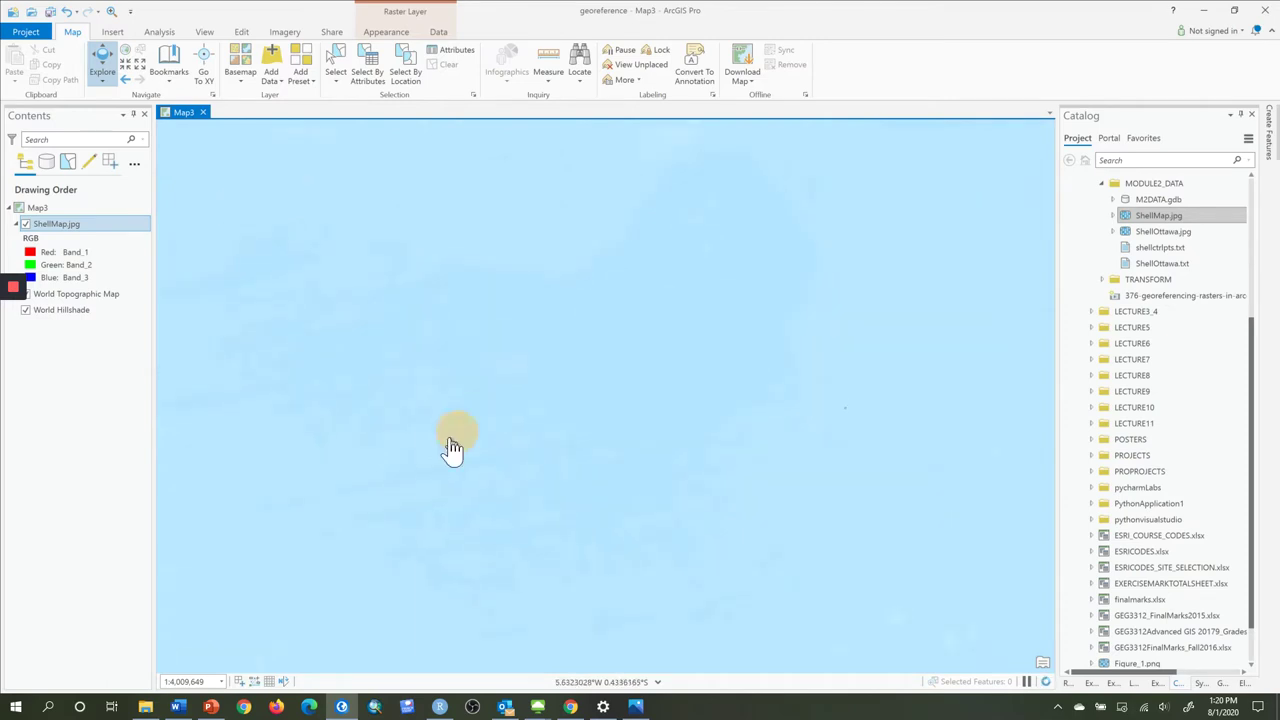
Zoom to the ShellMap.jpg layer, revealing the scan near 0° latitude and longitude
{"action": "right_click", "coordinate": [105, 226]}
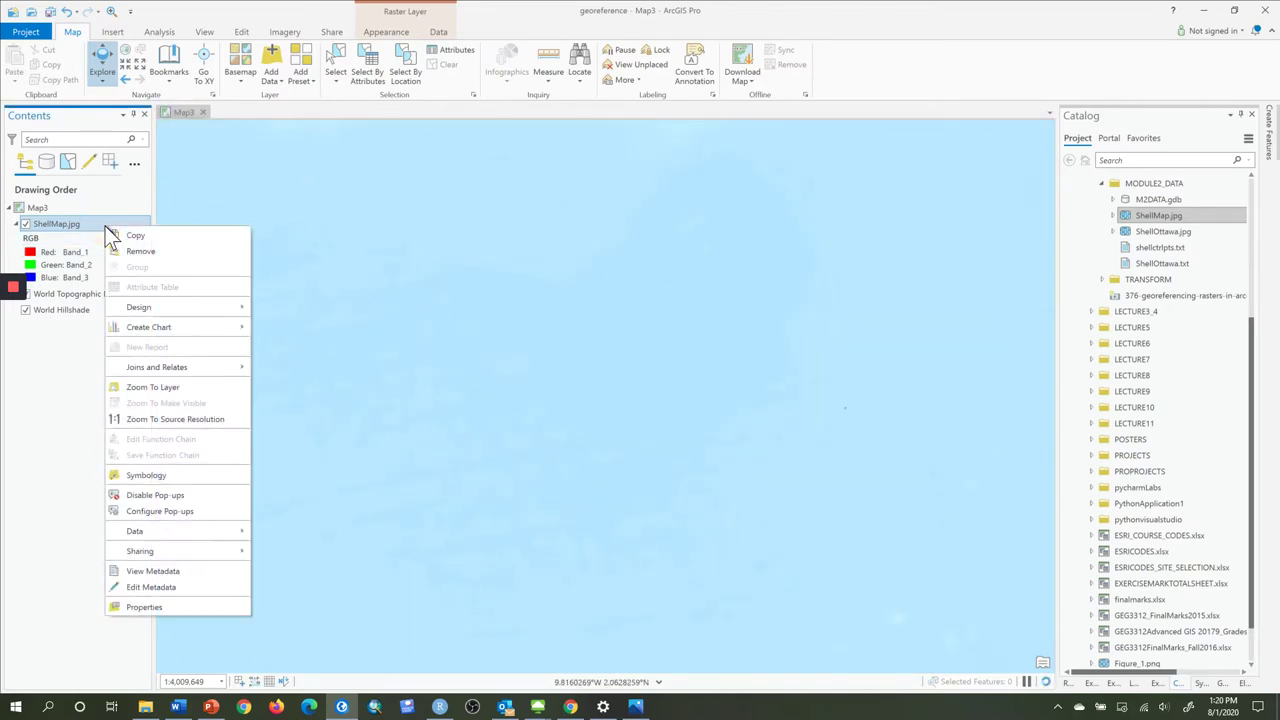
{"action": "left_click", "coordinate": [140, 390]}
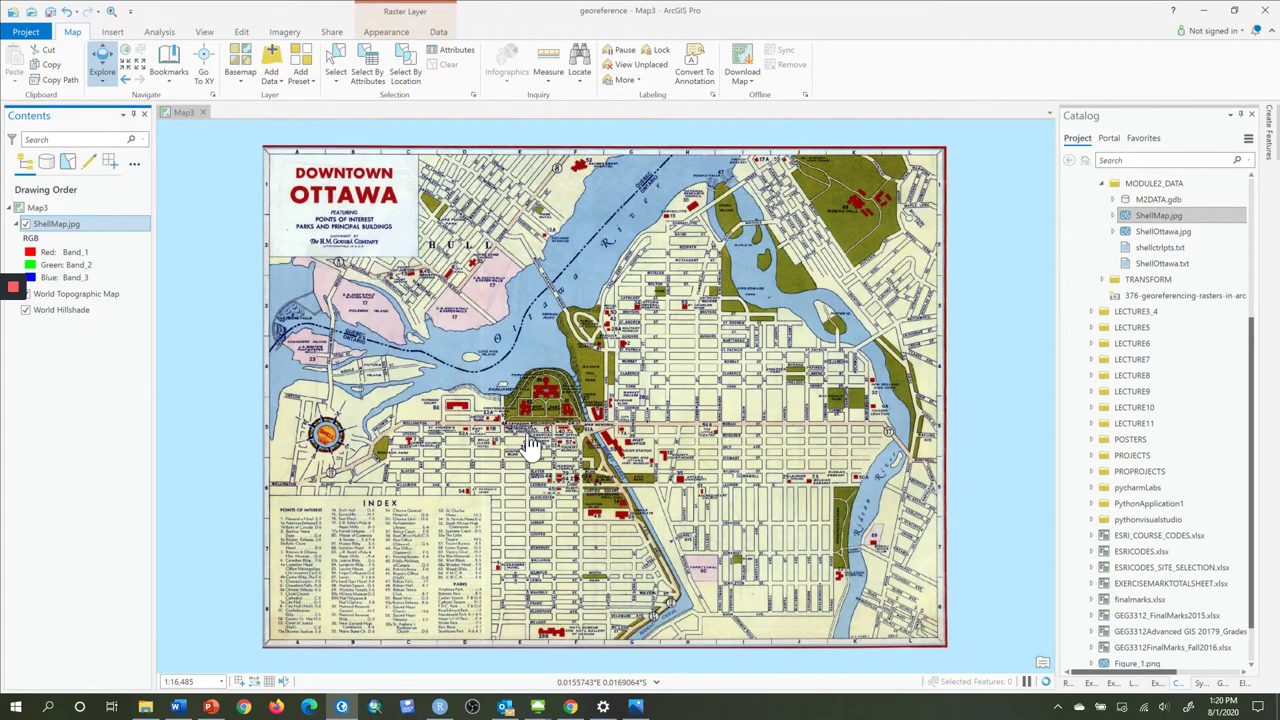
{"action": "scroll", "coordinate": [530, 445], "scroll_direction": "up", "scroll_amount": 6}
{"action": "scroll", "coordinate": [530, 445], "scroll_direction": "down", "scroll_amount": 4}
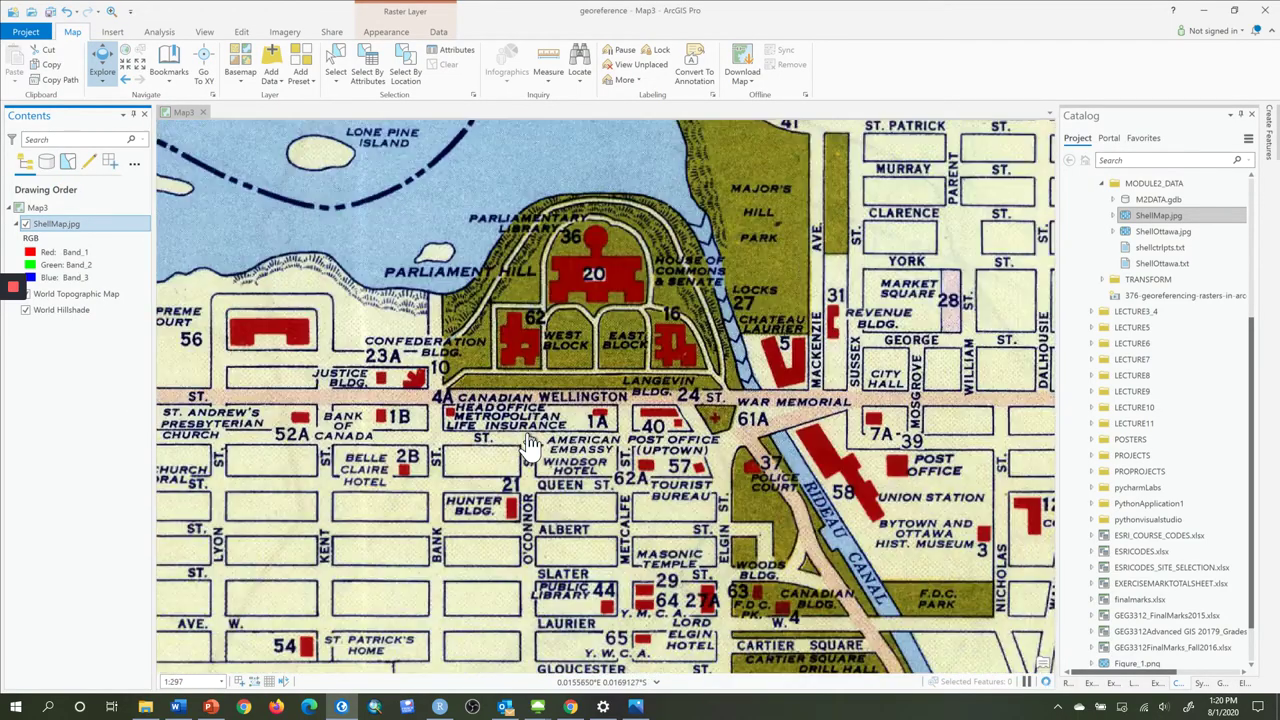
{"action": "scroll", "coordinate": [530, 445], "scroll_direction": "down", "scroll_amount": 10}
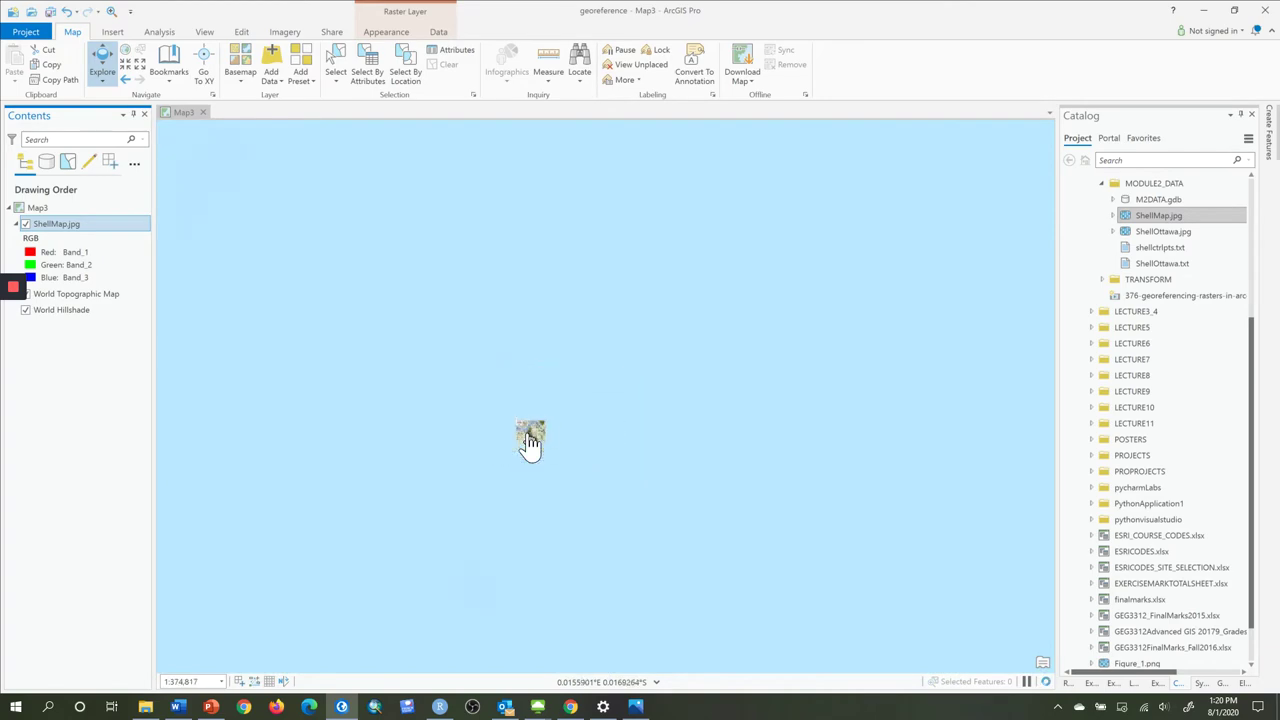
{"action": "scroll", "coordinate": [530, 445], "scroll_direction": "down", "scroll_amount": 3}
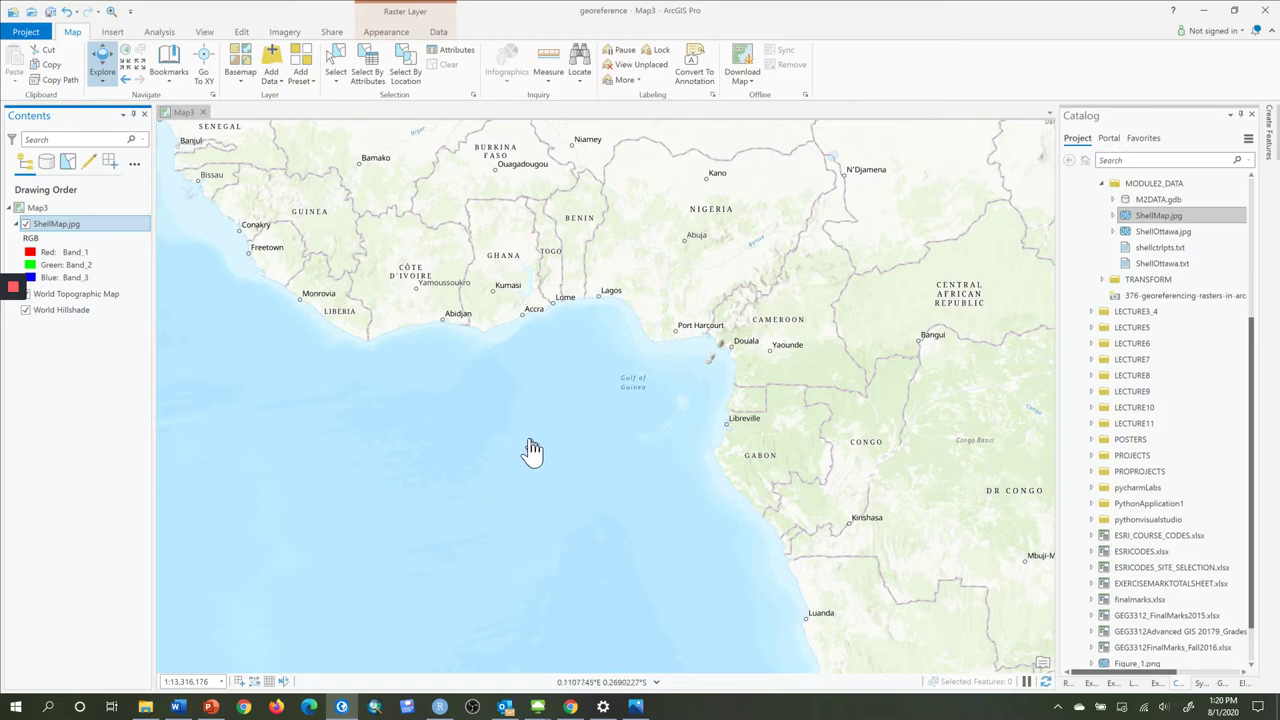
{"action": "scroll", "coordinate": [530, 450], "scroll_direction": "up", "scroll_amount": 2}
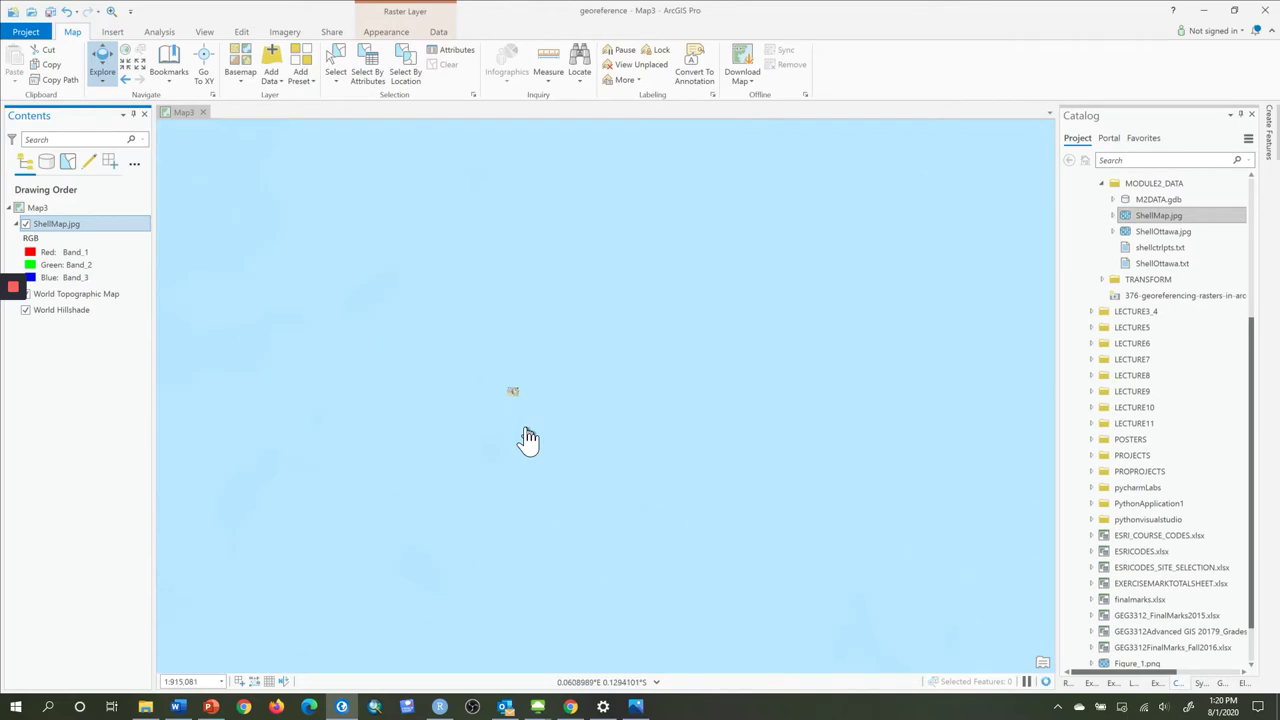
{"action": "scroll", "coordinate": [514, 404], "scroll_direction": "up", "scroll_amount": 2}
{"action": "scroll", "coordinate": [494, 386], "scroll_direction": "up", "scroll_amount": 5}
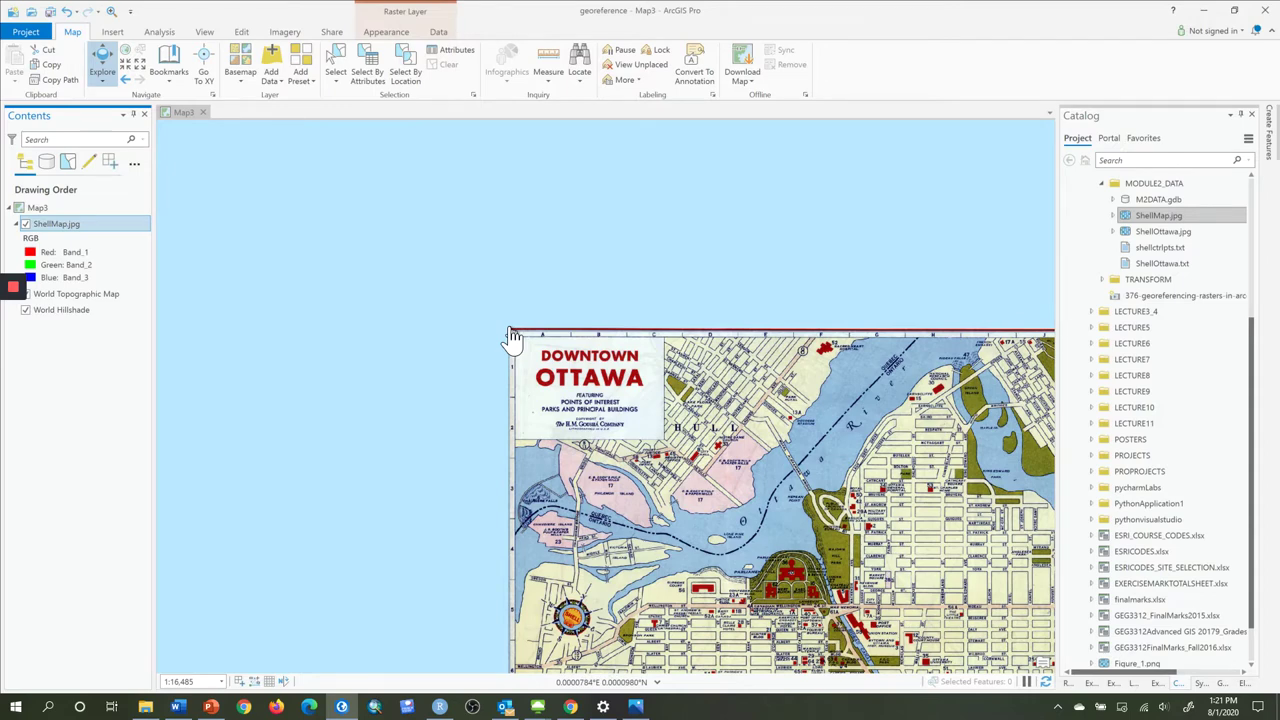
Inspect the scan around Market Square and Major's Hill Park, then zoom out to 1:1,429,813
{"action": "scroll", "coordinate": [451, 365], "scroll_direction": "down", "scroll_amount": 4}
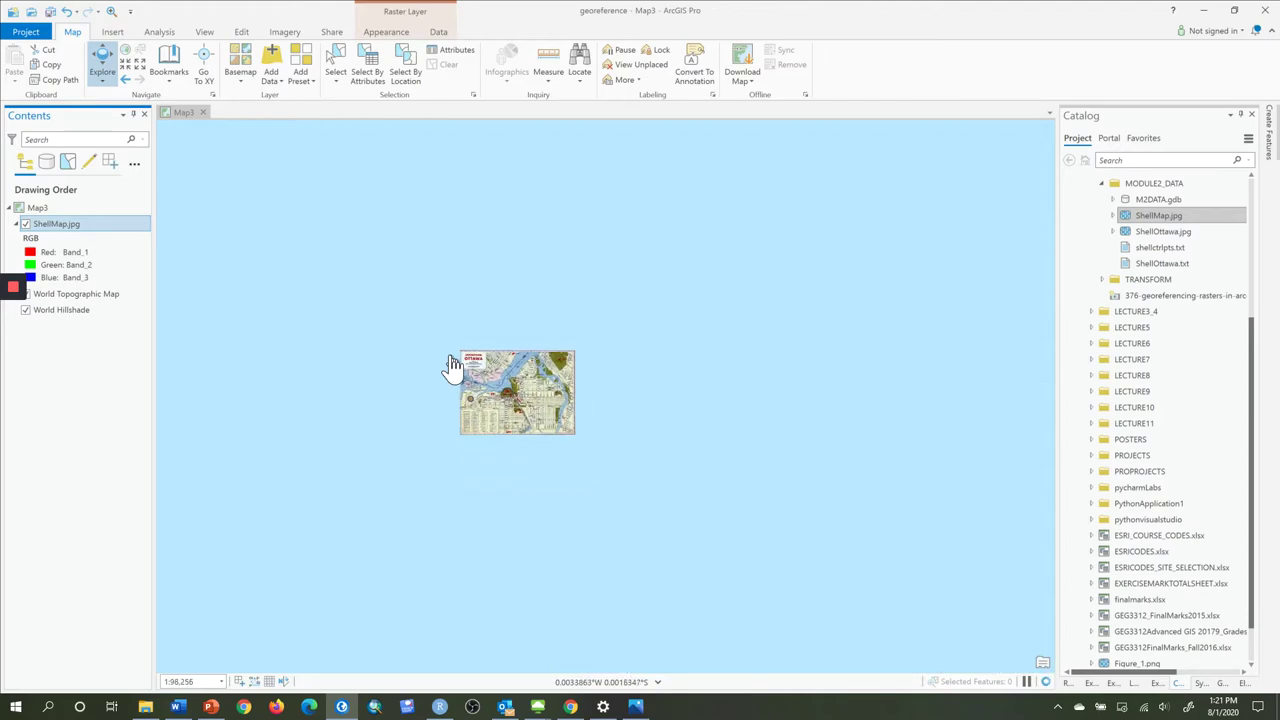
{"action": "scroll", "coordinate": [532, 407], "scroll_direction": "up", "scroll_amount": 8}
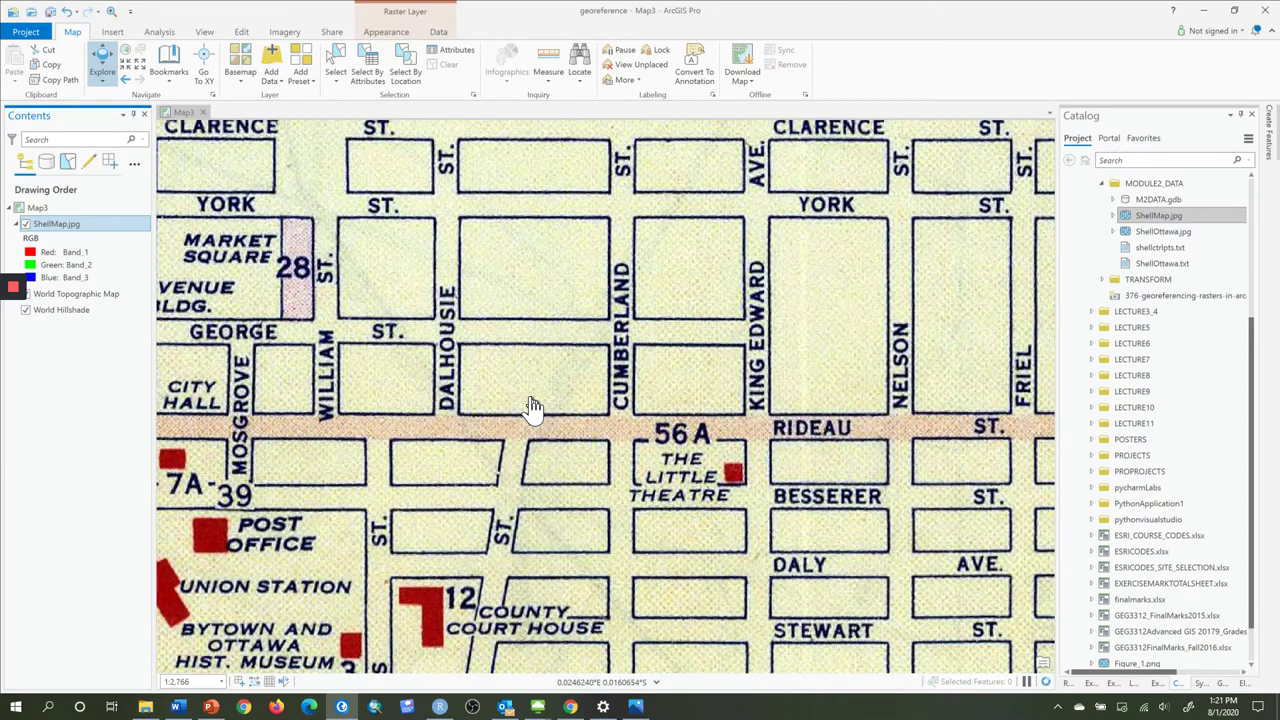
{"action": "left_click_drag", "start_coordinate": [430, 362], "coordinate": [734, 429]}
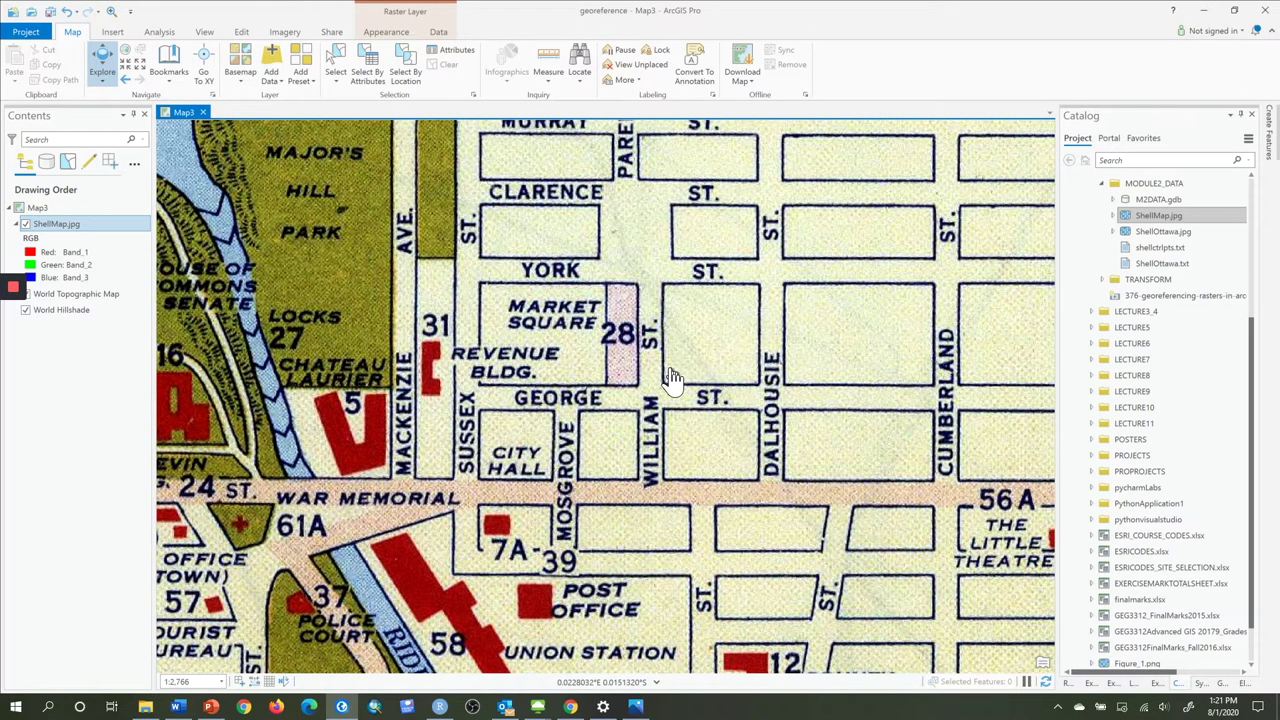
{"action": "scroll", "coordinate": [672, 377], "scroll_direction": "down", "scroll_amount": 1}
{"action": "scroll", "coordinate": [672, 377], "scroll_direction": "down", "scroll_amount": 4}
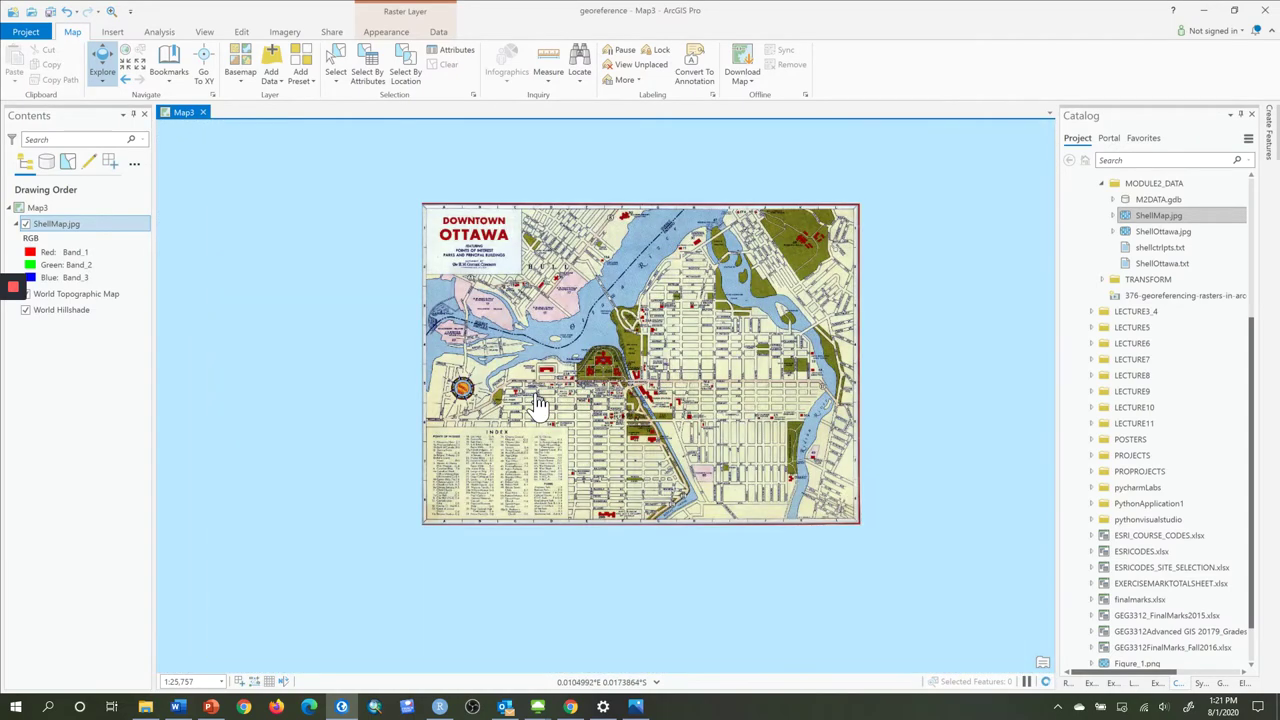
{"action": "scroll", "coordinate": [537, 404], "scroll_direction": "up", "scroll_amount": 3}
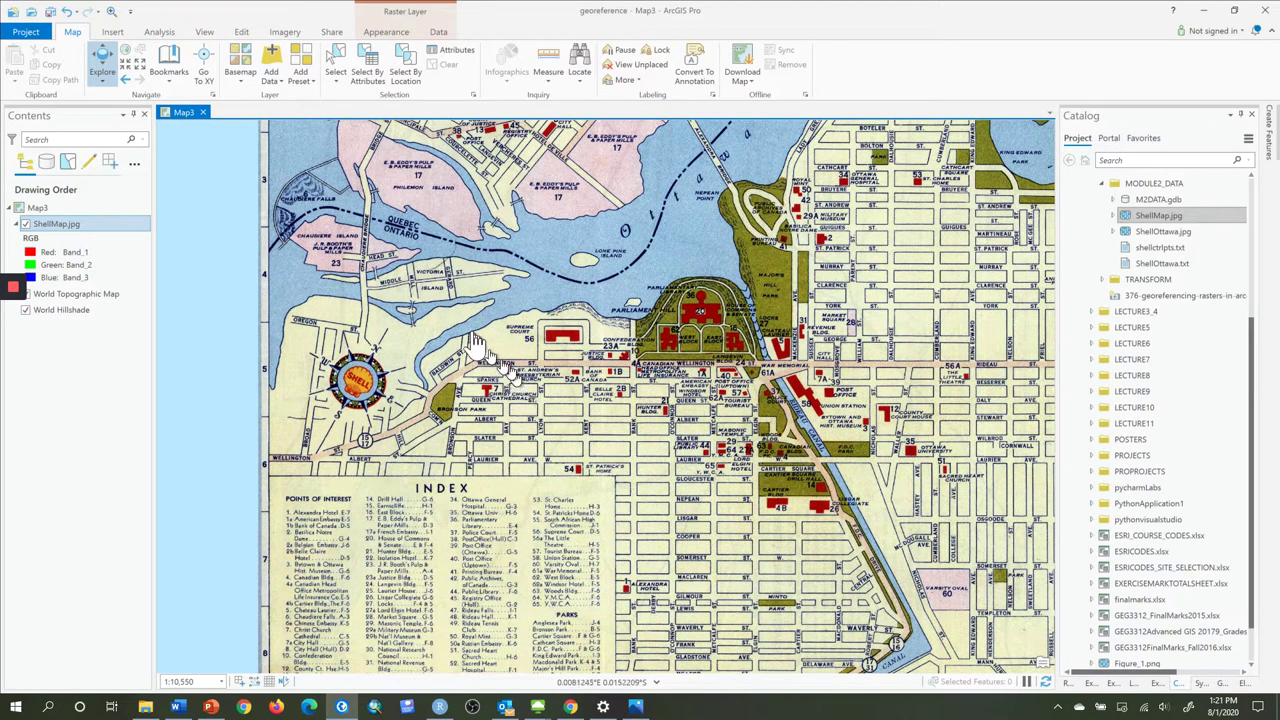
{"action": "scroll", "coordinate": [475, 343], "scroll_direction": "down", "scroll_amount": 5}
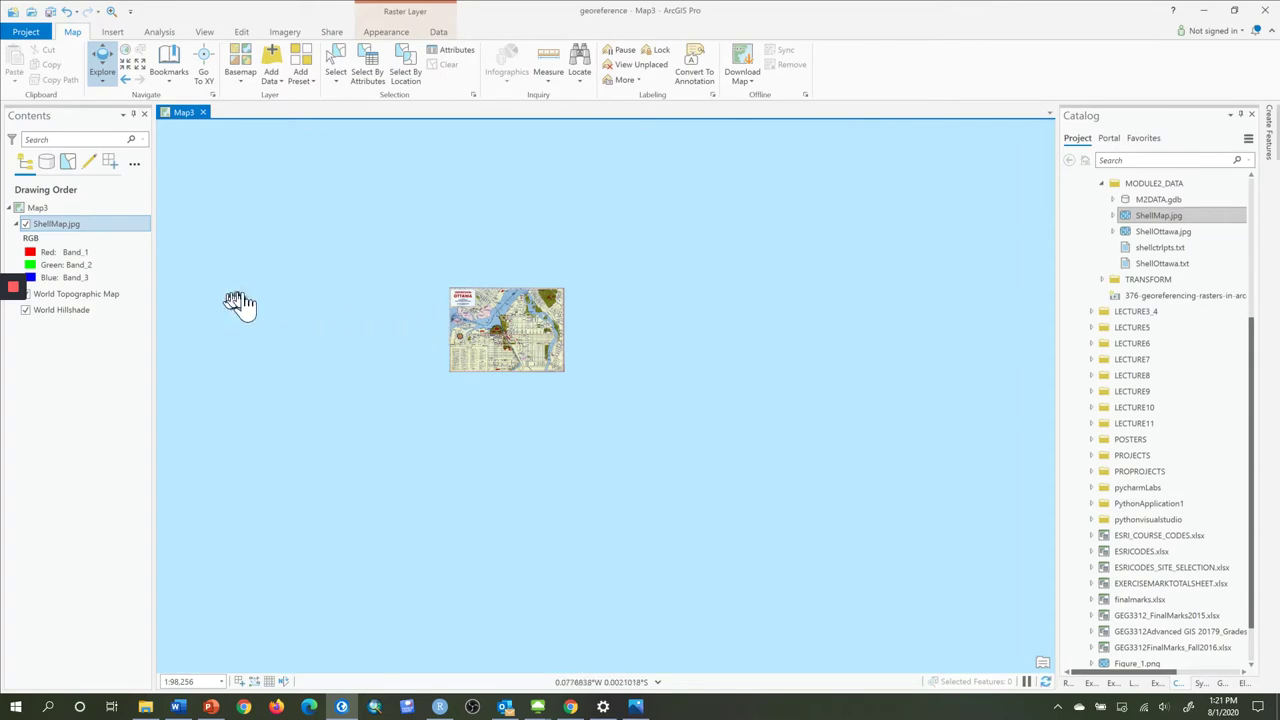
{"action": "scroll", "coordinate": [358, 306], "scroll_direction": "down", "scroll_amount": 6}
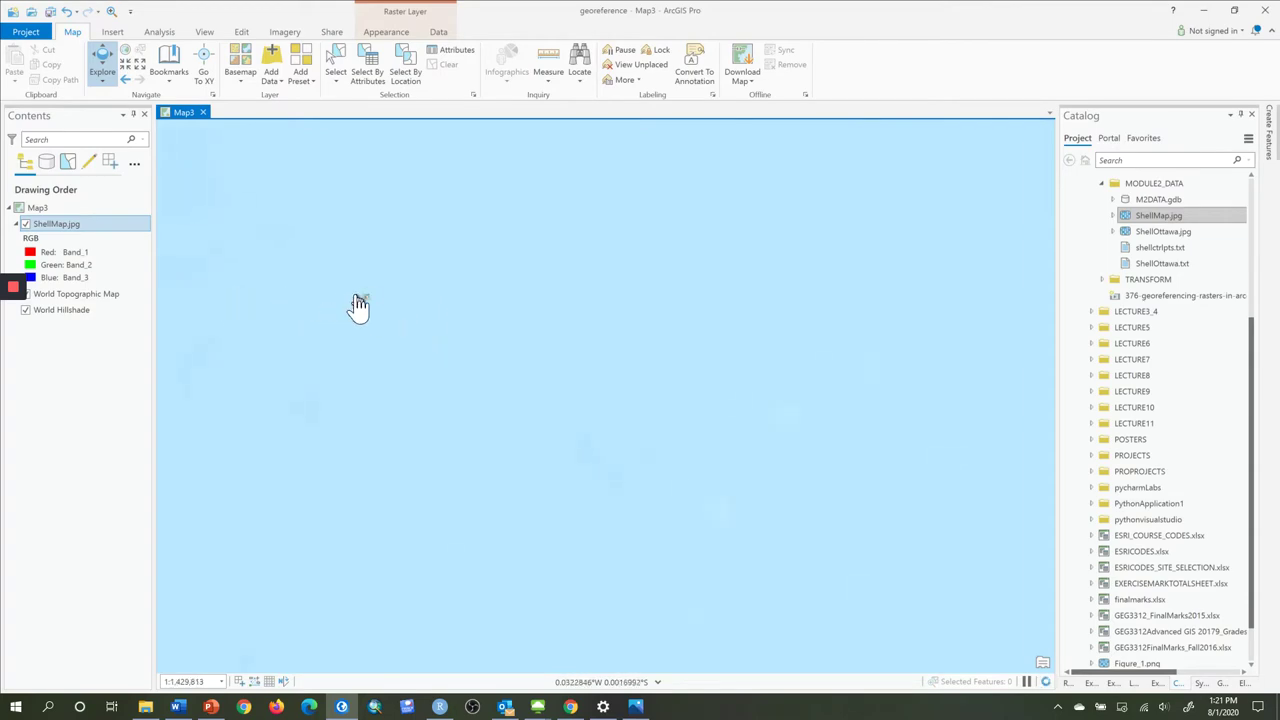
Pan the map west from Africa across the Atlantic to Canada and the northeastern US
{"action": "scroll", "coordinate": [358, 306], "scroll_direction": "down", "scroll_amount": 7}
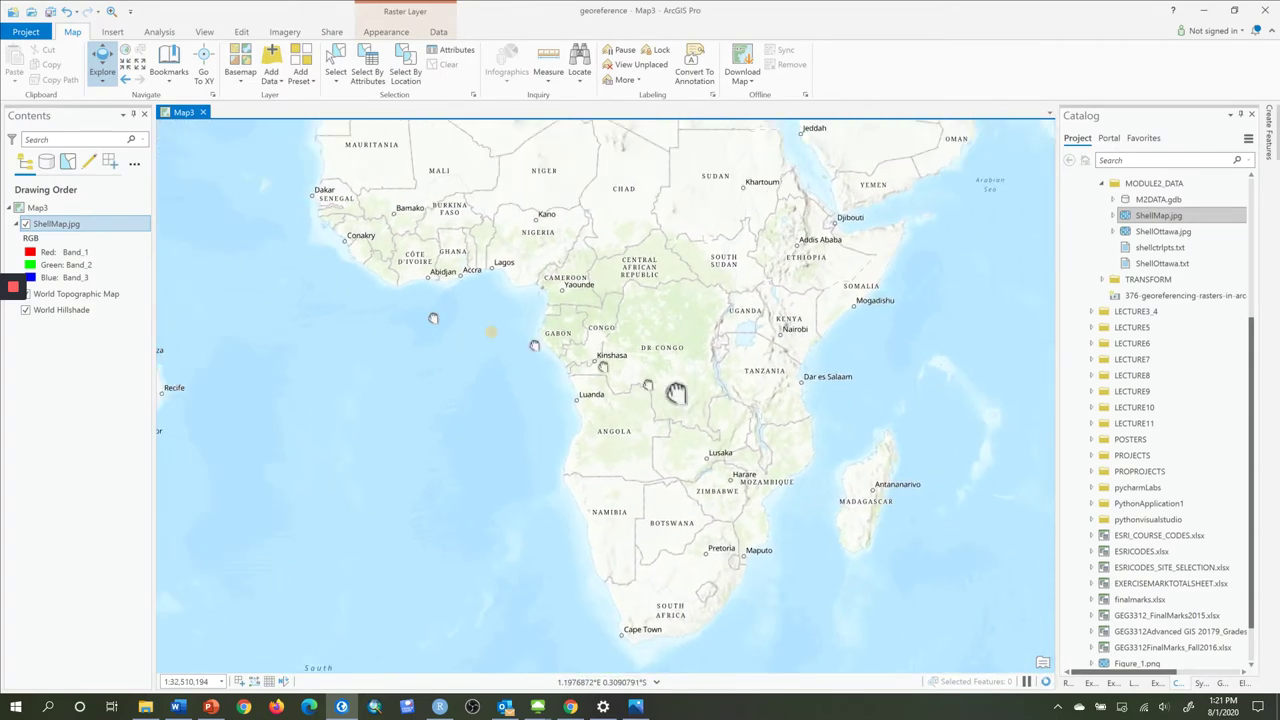
{"action": "left_click_drag", "start_coordinate": [351, 200], "coordinate": [766, 429]}
{"action": "left_click_drag", "start_coordinate": [366, 309], "coordinate": [674, 414]}
{"action": "left_click_drag", "start_coordinate": [386, 220], "coordinate": [786, 451]}
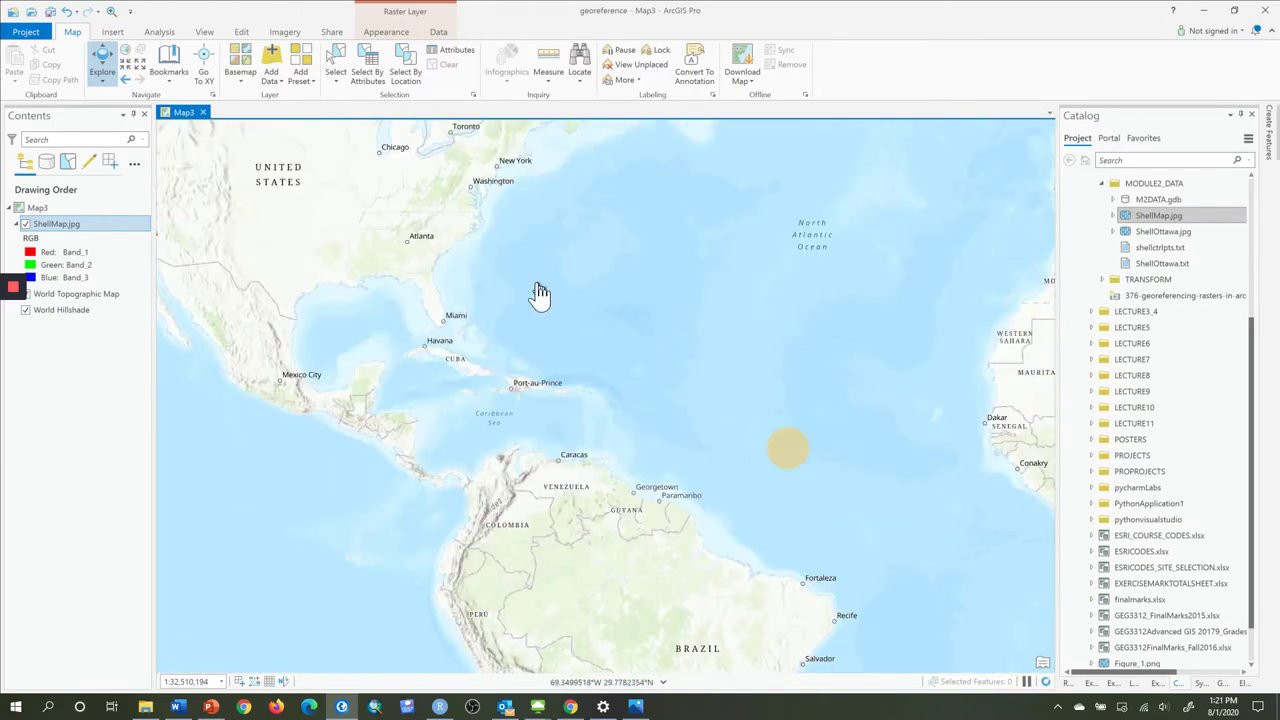
{"action": "left_click_drag", "start_coordinate": [554, 206], "coordinate": [516, 497]}
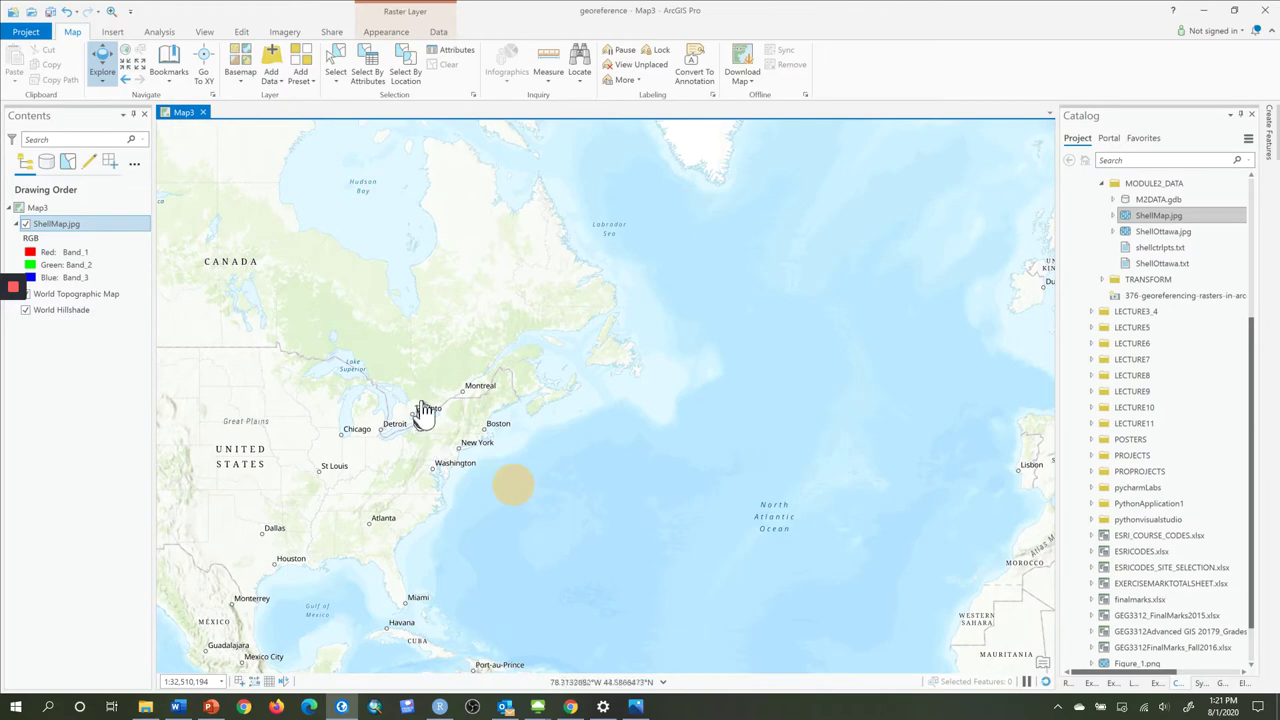
Zoom into Ottawa's east end around Gloucester and Innes Park, and show the Imagery tools
{"action": "scroll", "coordinate": [440, 395], "scroll_direction": "up", "scroll_amount": 8}
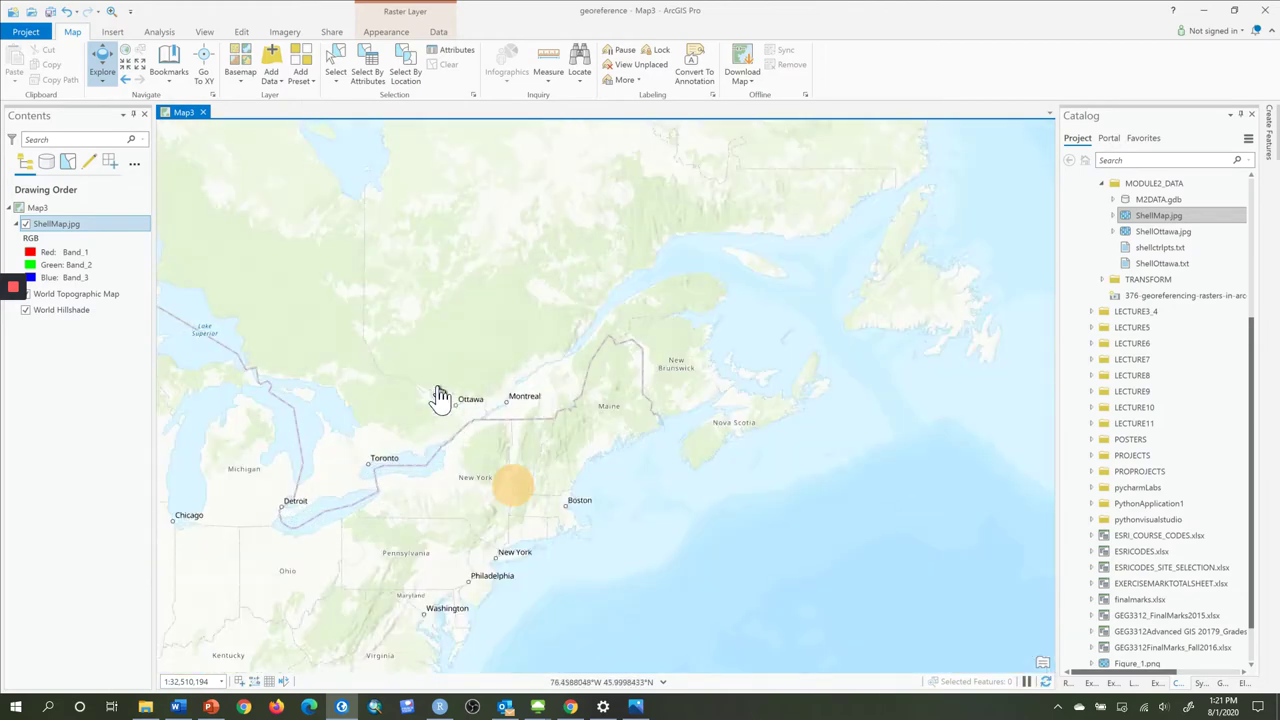
{"action": "left_click_drag", "start_coordinate": [520, 460], "coordinate": [543, 371]}
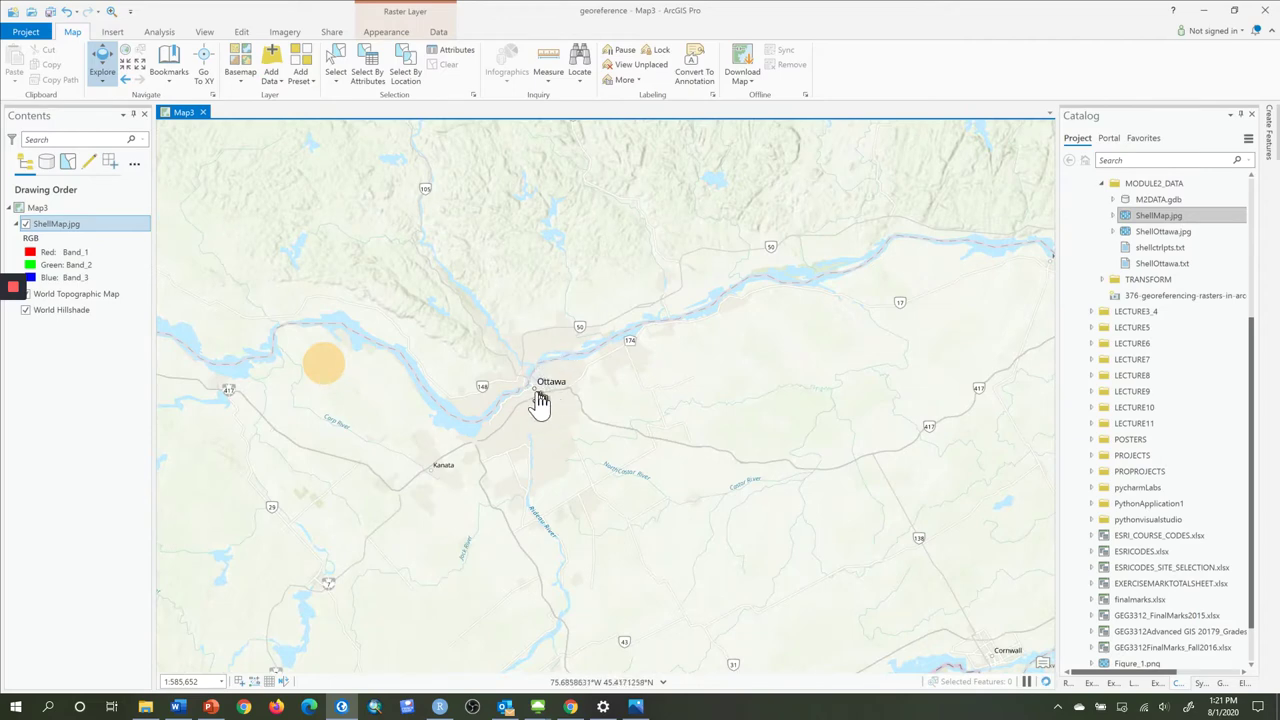
{"action": "scroll", "coordinate": [540, 400], "scroll_direction": "up", "scroll_amount": 5}
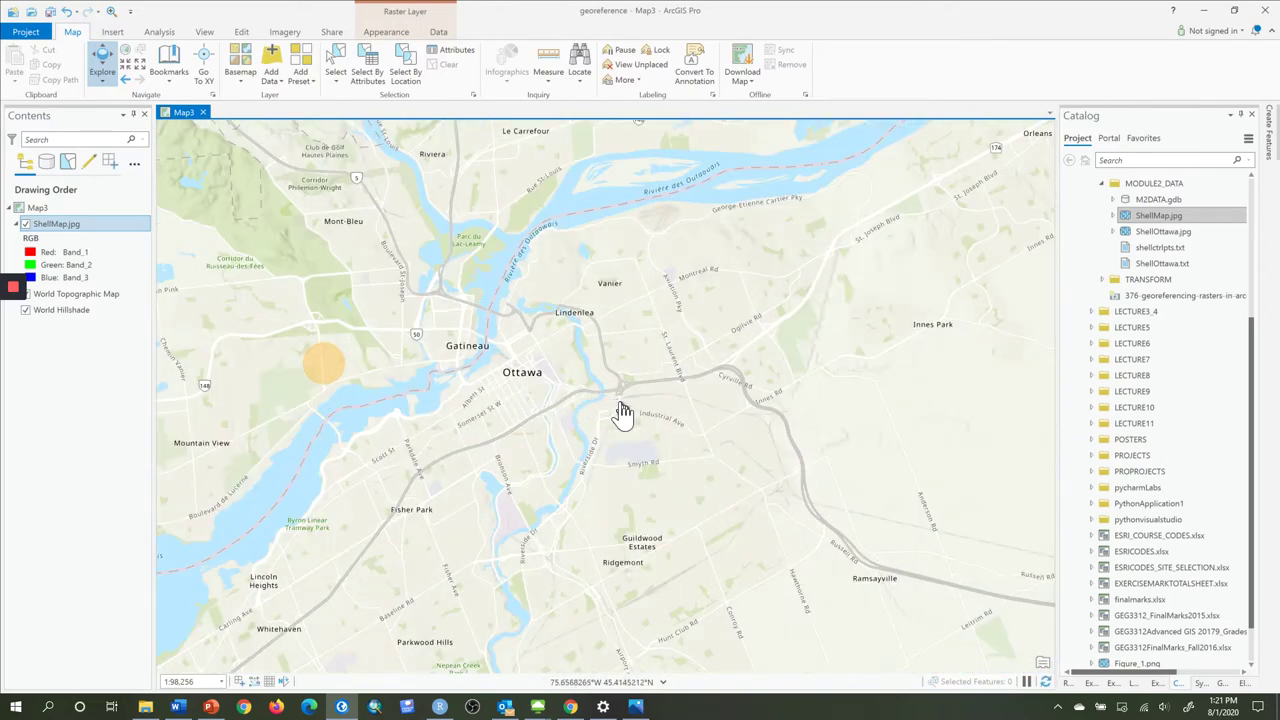
{"action": "scroll", "coordinate": [622, 412], "scroll_direction": "up", "scroll_amount": 2}
{"action": "left_click_drag", "start_coordinate": [617, 415], "coordinate": [459, 408]}
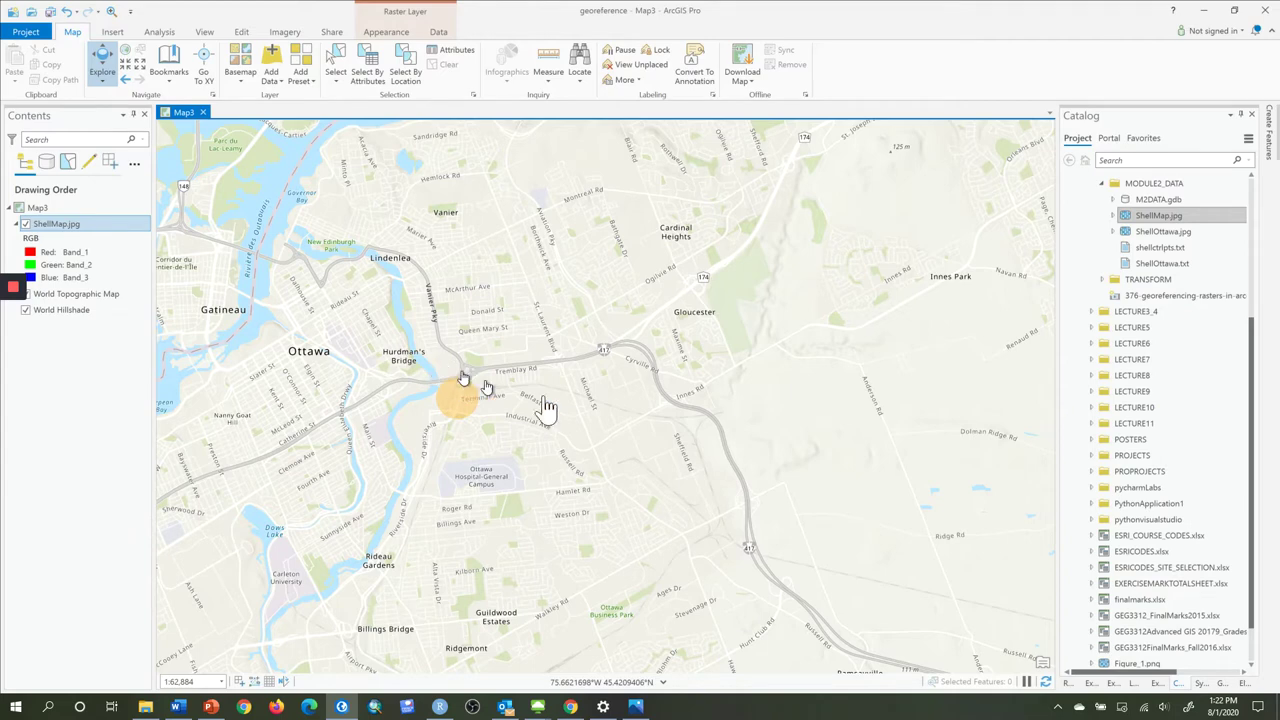
{"action": "left_click_drag", "start_coordinate": [745, 361], "coordinate": [505, 378]}
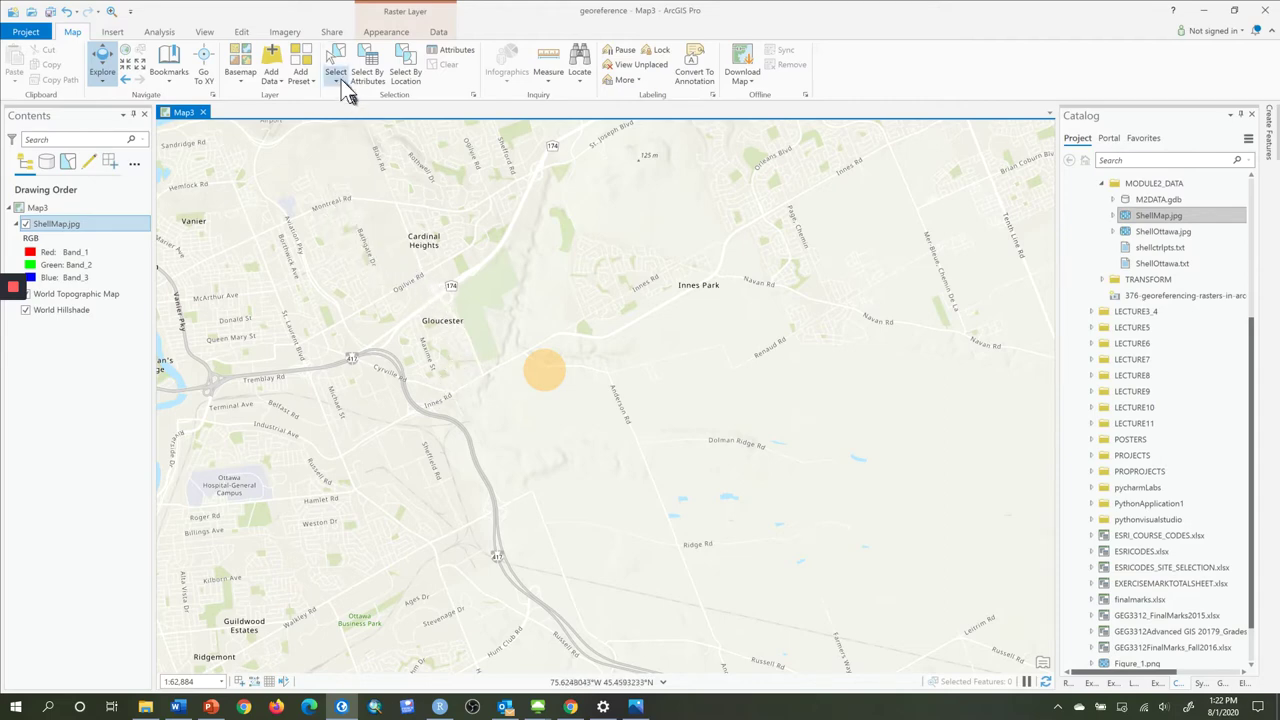
{"action": "left_click", "coordinate": [286, 33]}
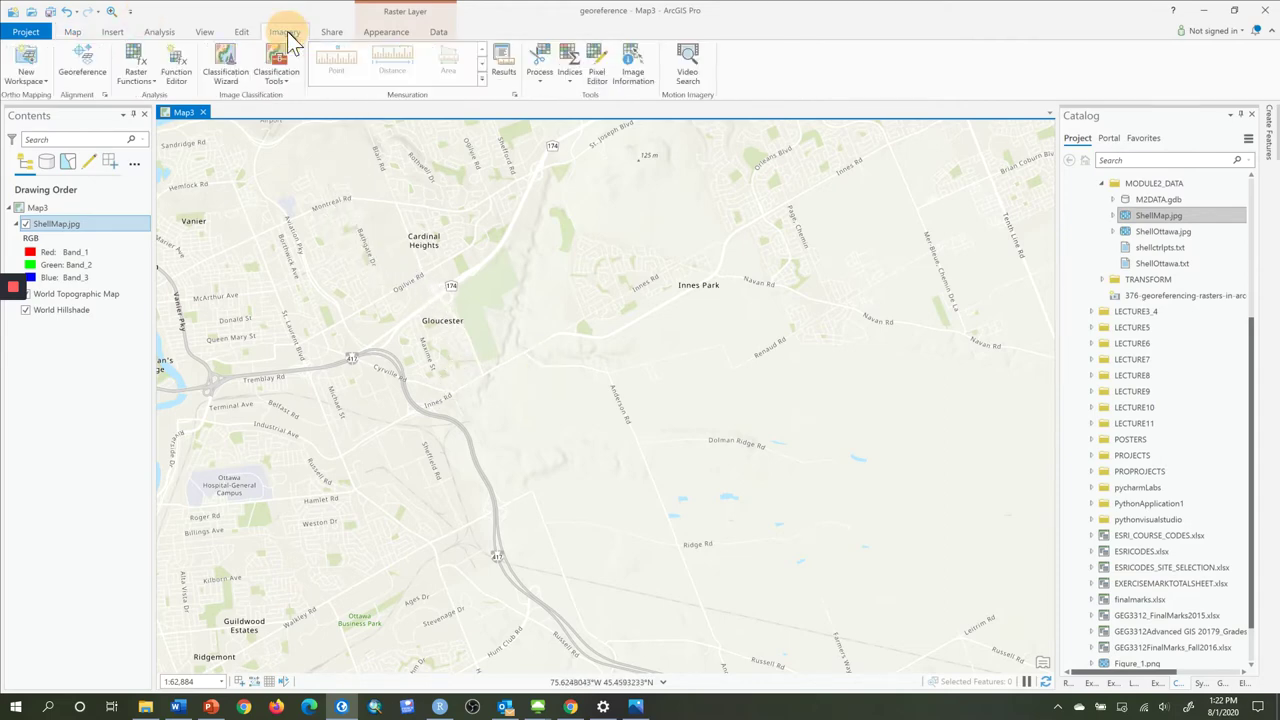
Start georeferencing ShellMap.jpg with Auto Apply on and fit the scan to the display
{"action": "left_click", "coordinate": [71, 57]}
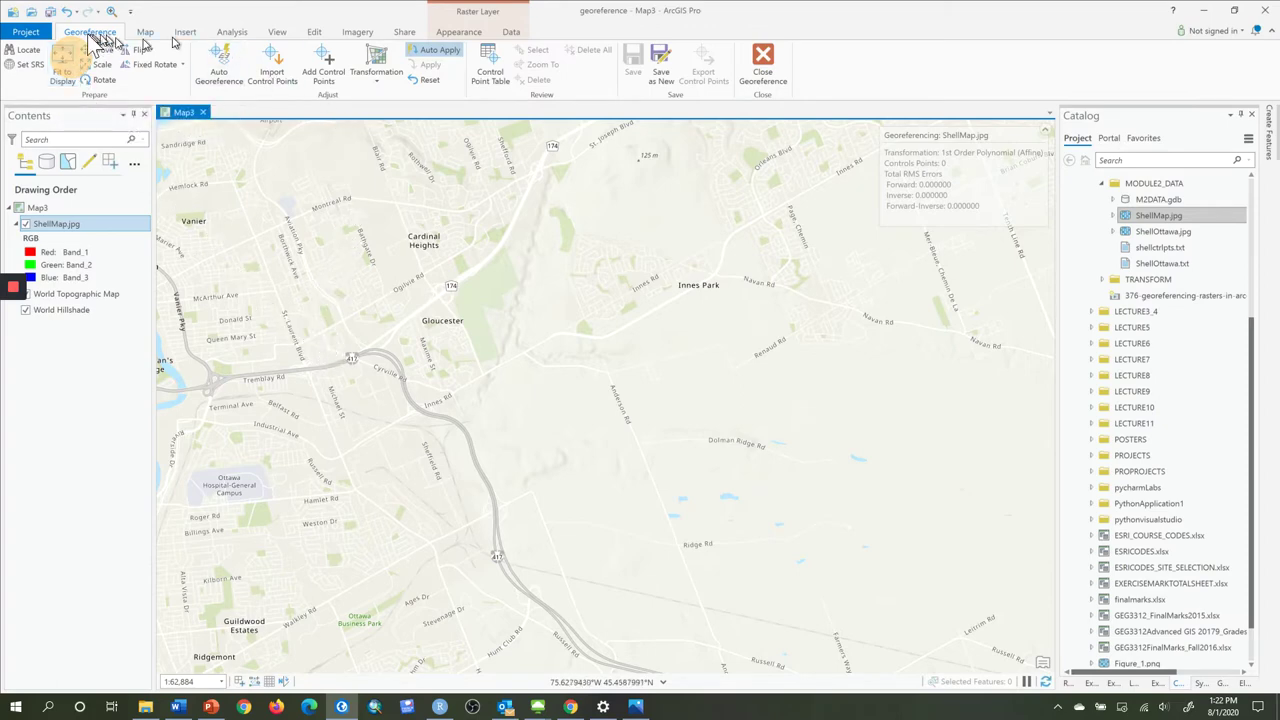
{"action": "left_click", "coordinate": [66, 66]}
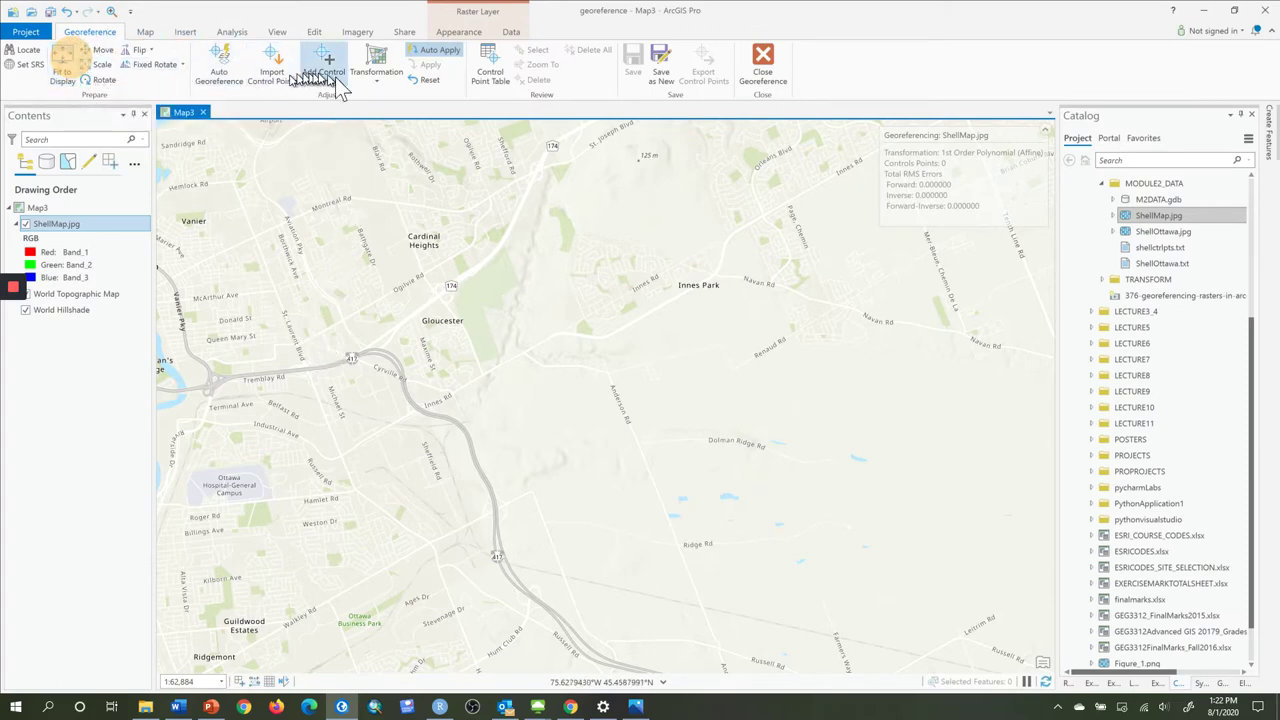
{"action": "left_click", "coordinate": [440, 52]}
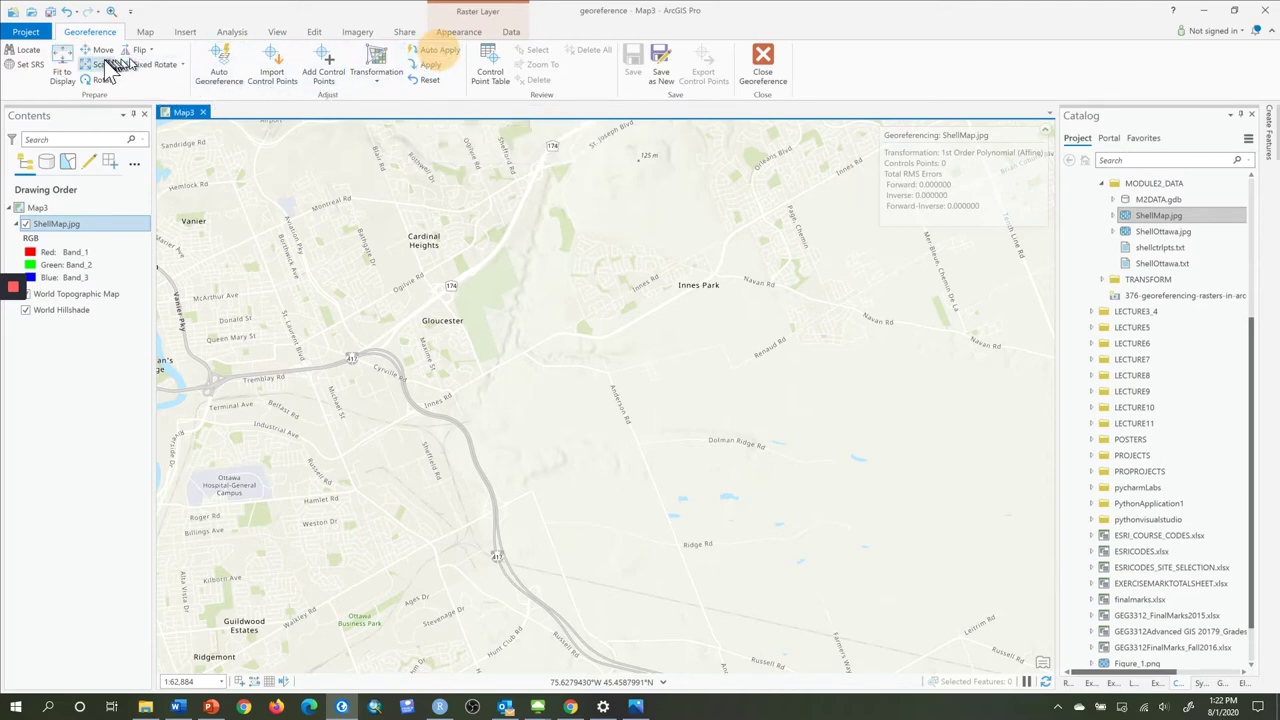
{"action": "left_click", "coordinate": [62, 66]}
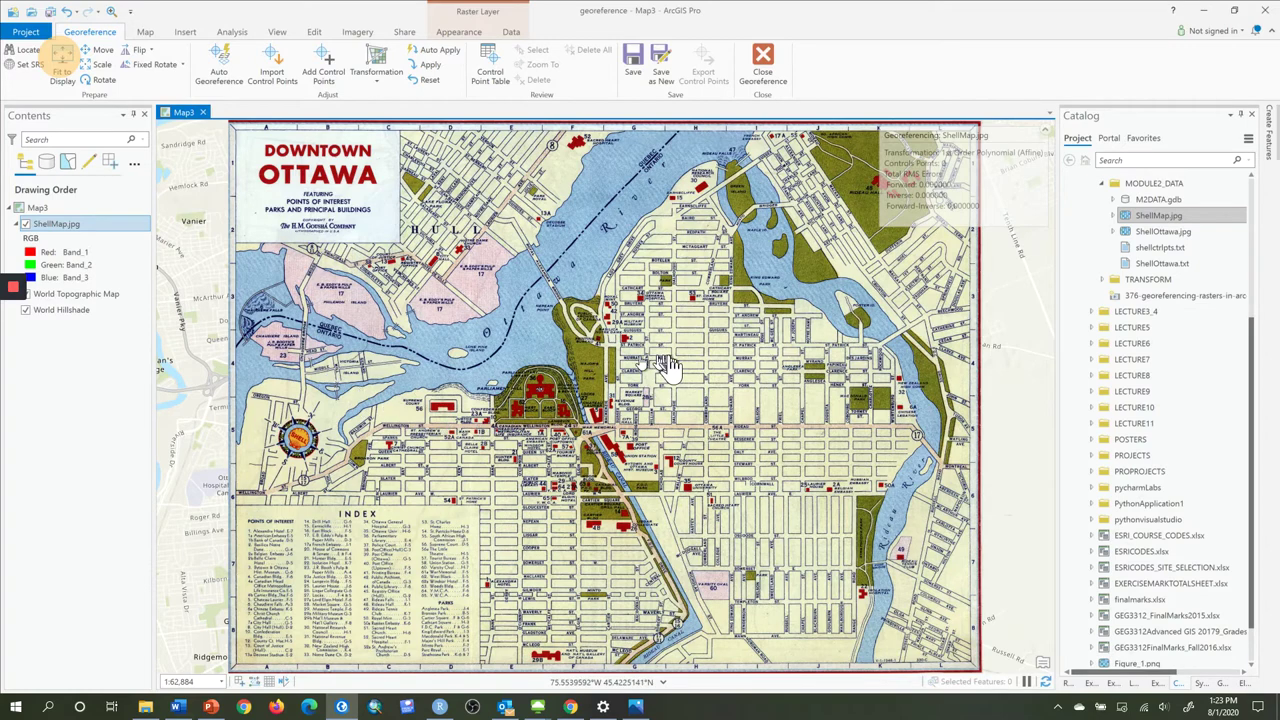
Zoom closer in on central Ottawa and refit the scan to the display
{"action": "left_click_drag", "start_coordinate": [636, 360], "coordinate": [370, 324]}
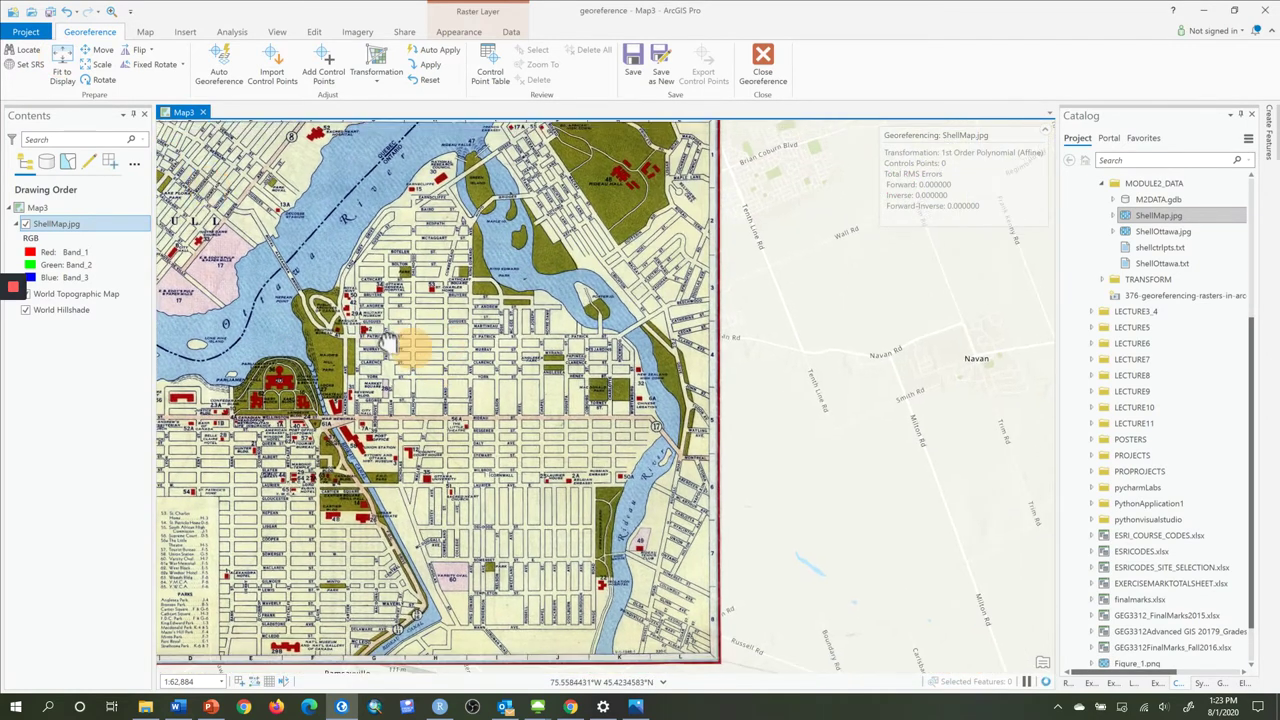
{"action": "left_click", "coordinate": [66, 68]}
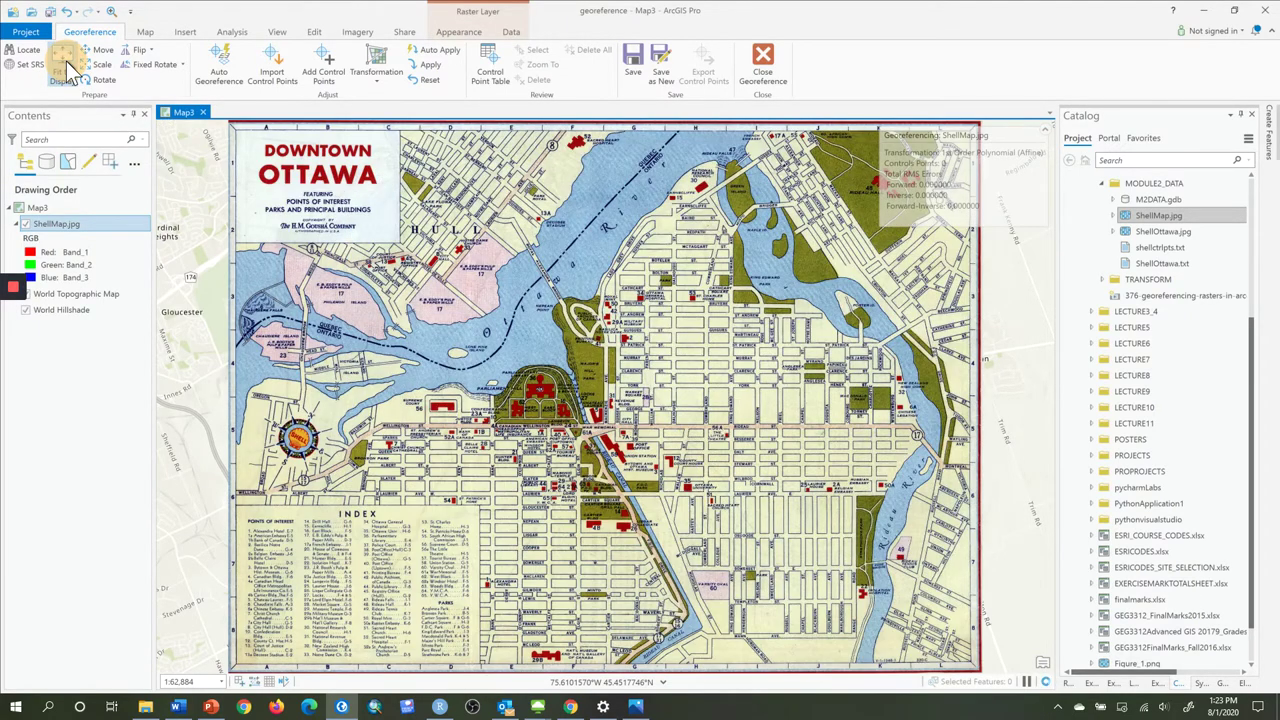
{"action": "left_click_drag", "start_coordinate": [243, 221], "coordinate": [575, 290]}
{"action": "scroll", "coordinate": [575, 290], "scroll_direction": "up", "scroll_amount": 2}
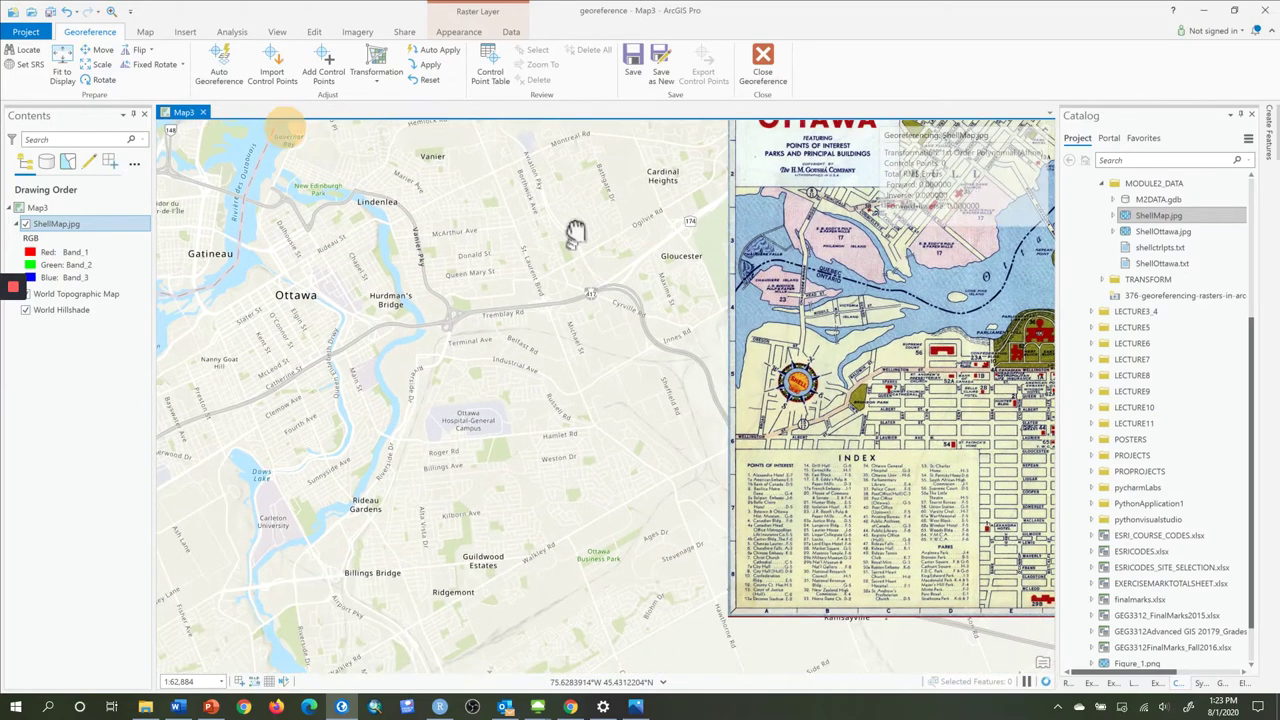
{"action": "scroll", "coordinate": [578, 263], "scroll_direction": "up", "scroll_amount": 2}
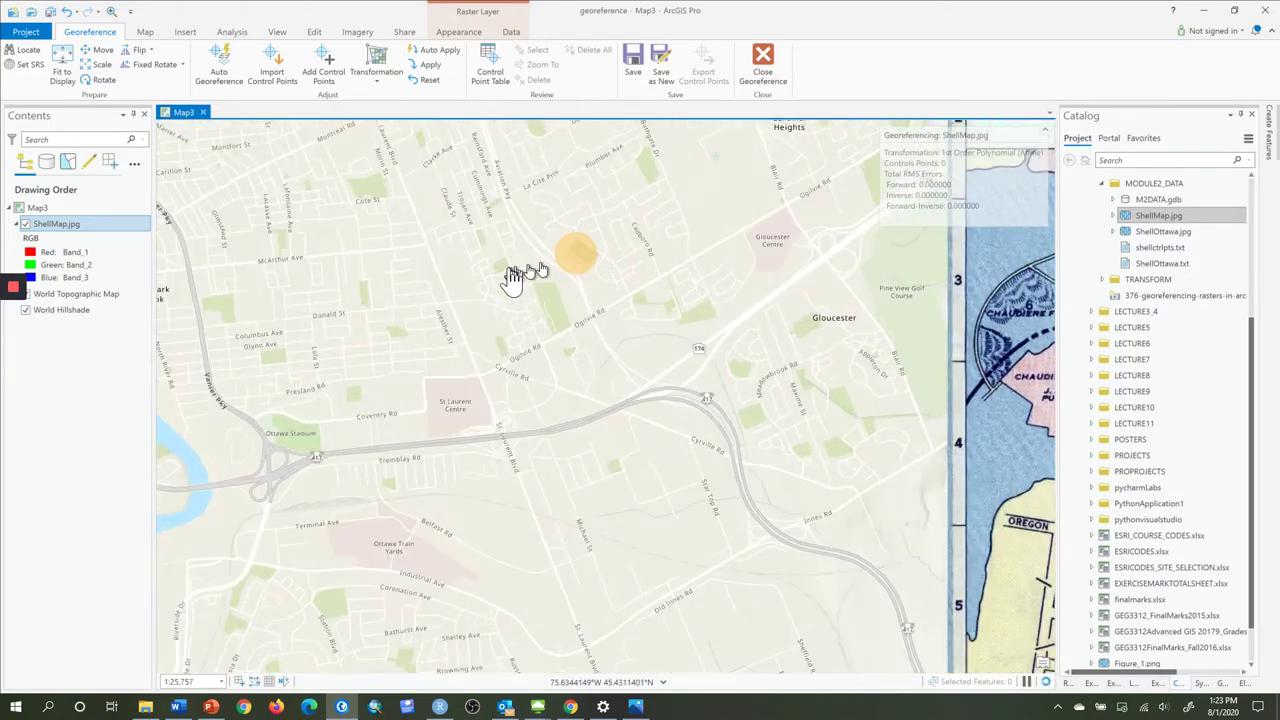
{"action": "scroll", "coordinate": [300, 268], "scroll_direction": "up", "scroll_amount": 1}
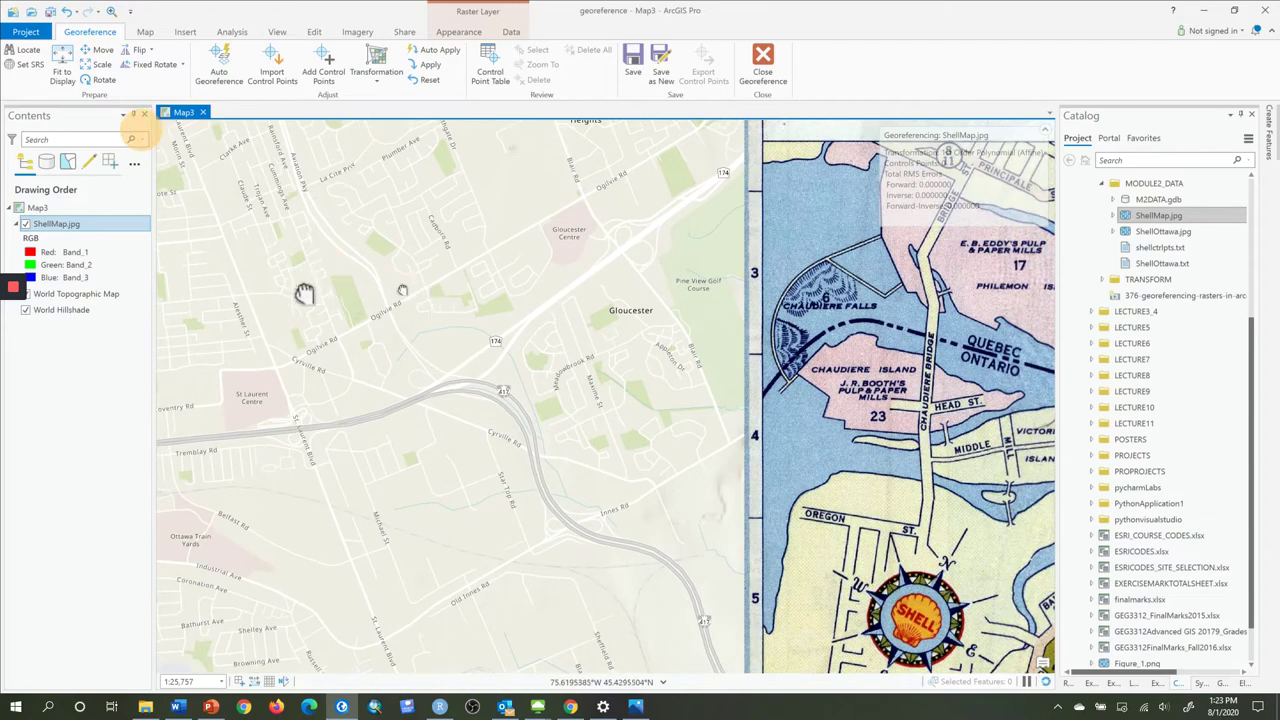
{"action": "left_click_drag", "start_coordinate": [297, 287], "coordinate": [160, 258]}
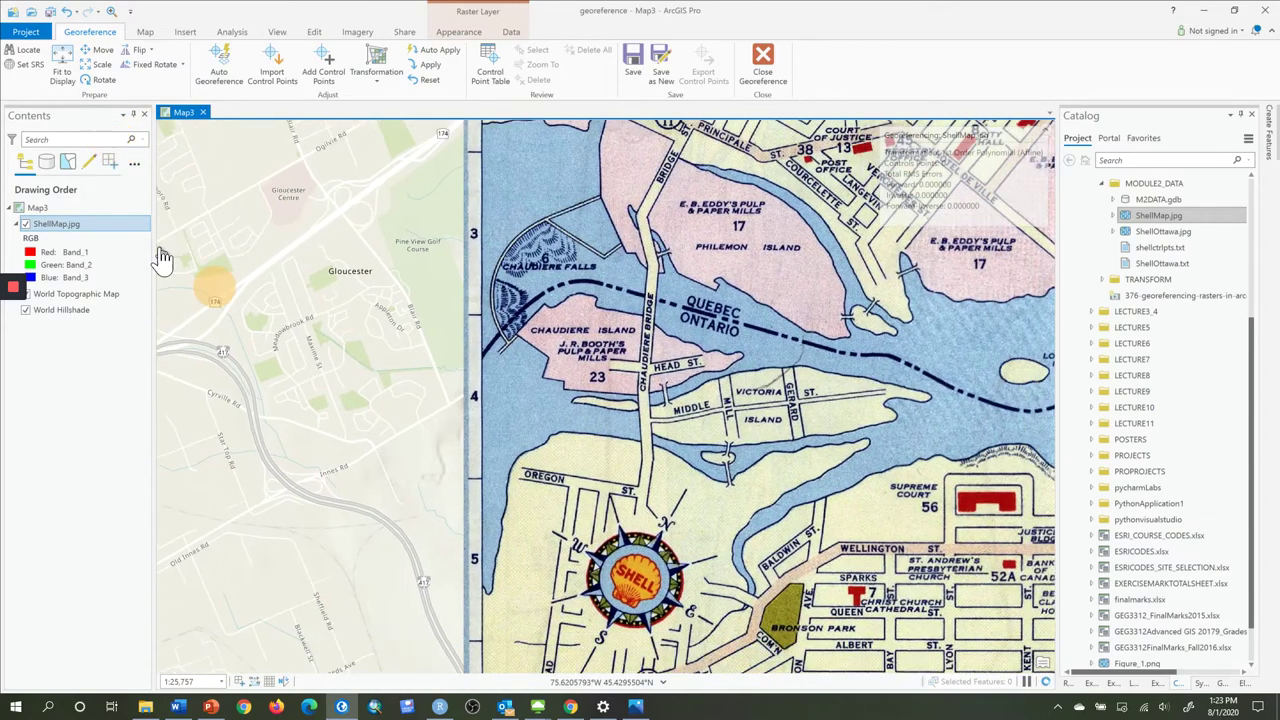
{"action": "left_click", "coordinate": [58, 72]}
{"action": "left_click", "coordinate": [58, 72]}
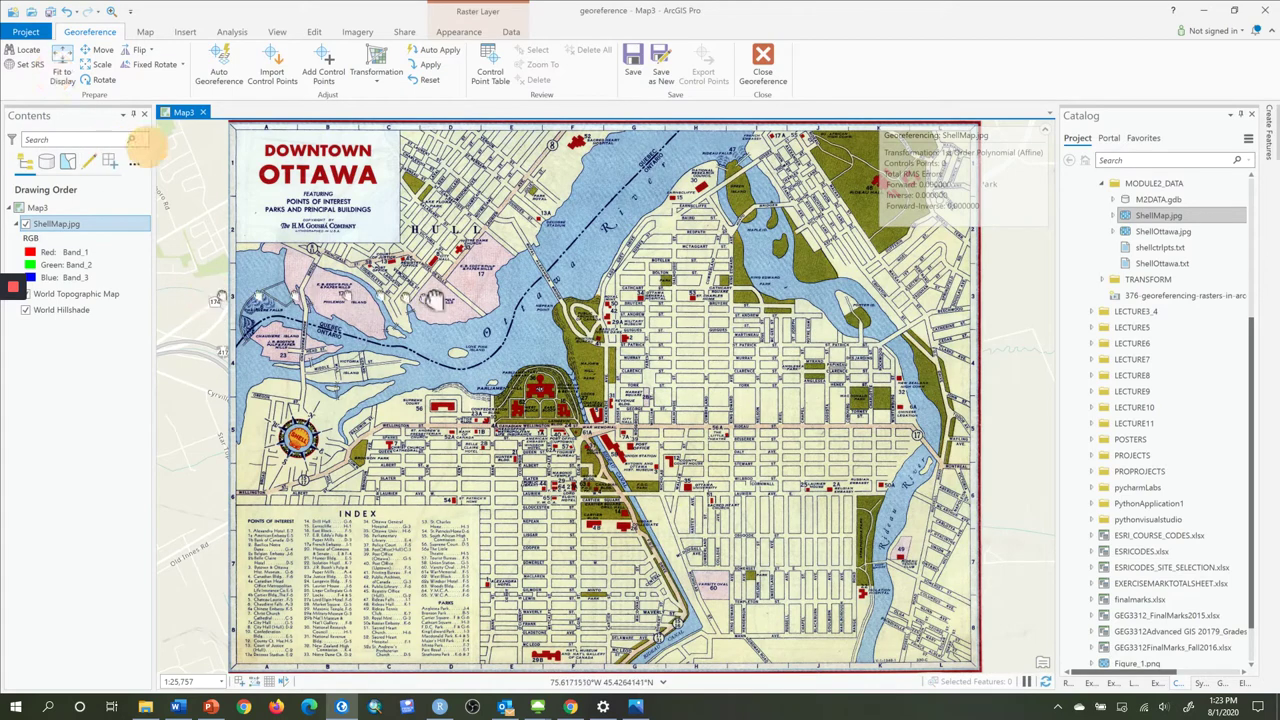
Pan to bring the fitted Downtown Ottawa scan back into view near Cardinal Heights
{"action": "left_click_drag", "start_coordinate": [432, 298], "coordinate": [232, 265]}
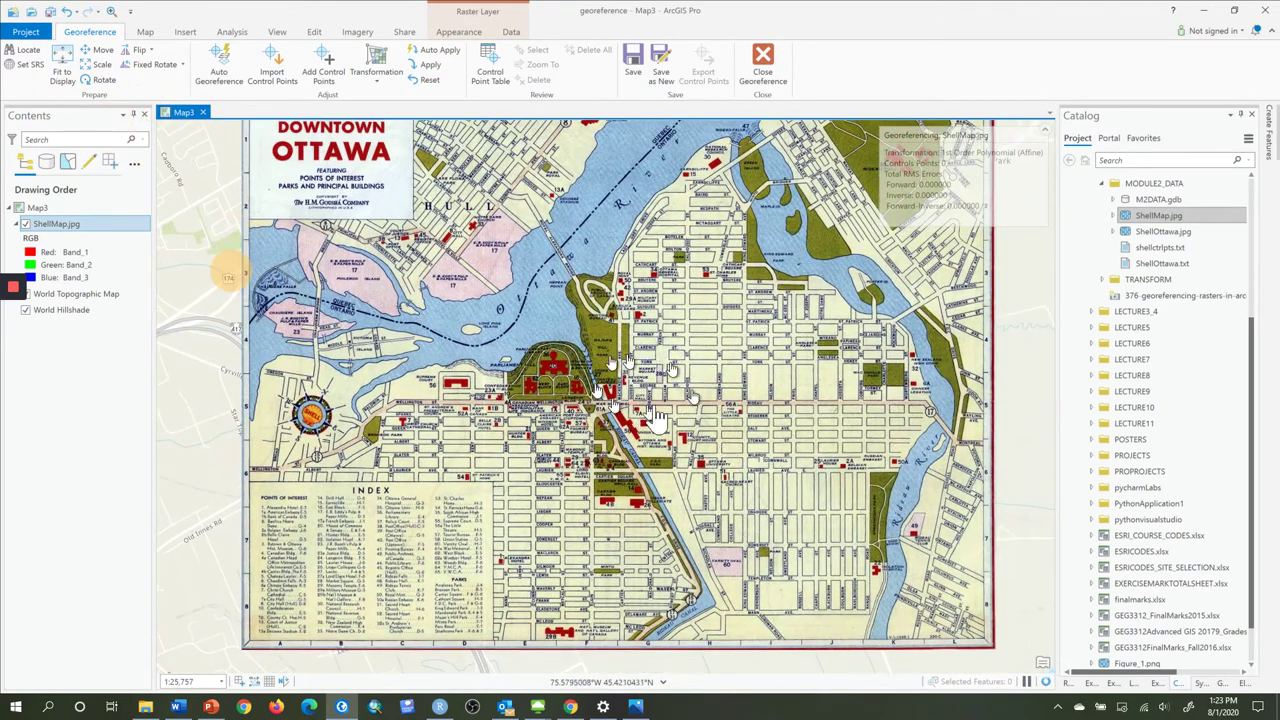
{"action": "left_click_drag", "start_coordinate": [214, 251], "coordinate": [429, 363]}
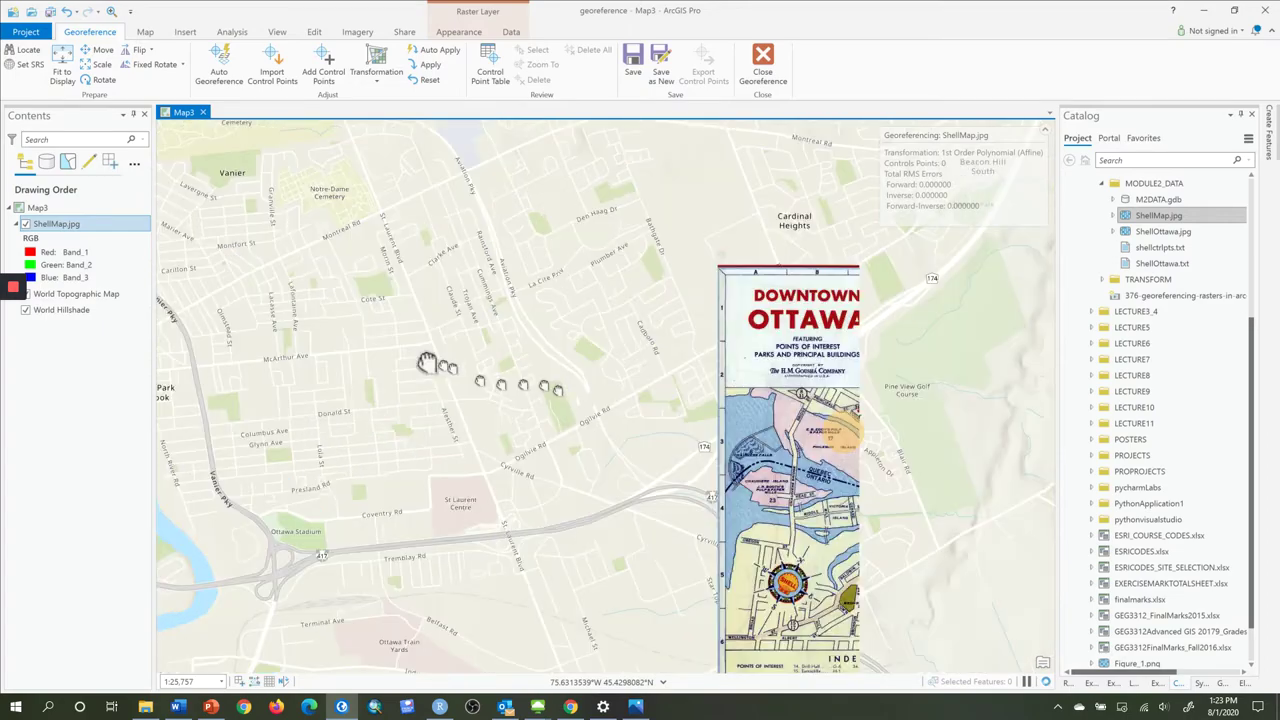
{"action": "left_click_drag", "start_coordinate": [960, 410], "coordinate": [567, 424]}
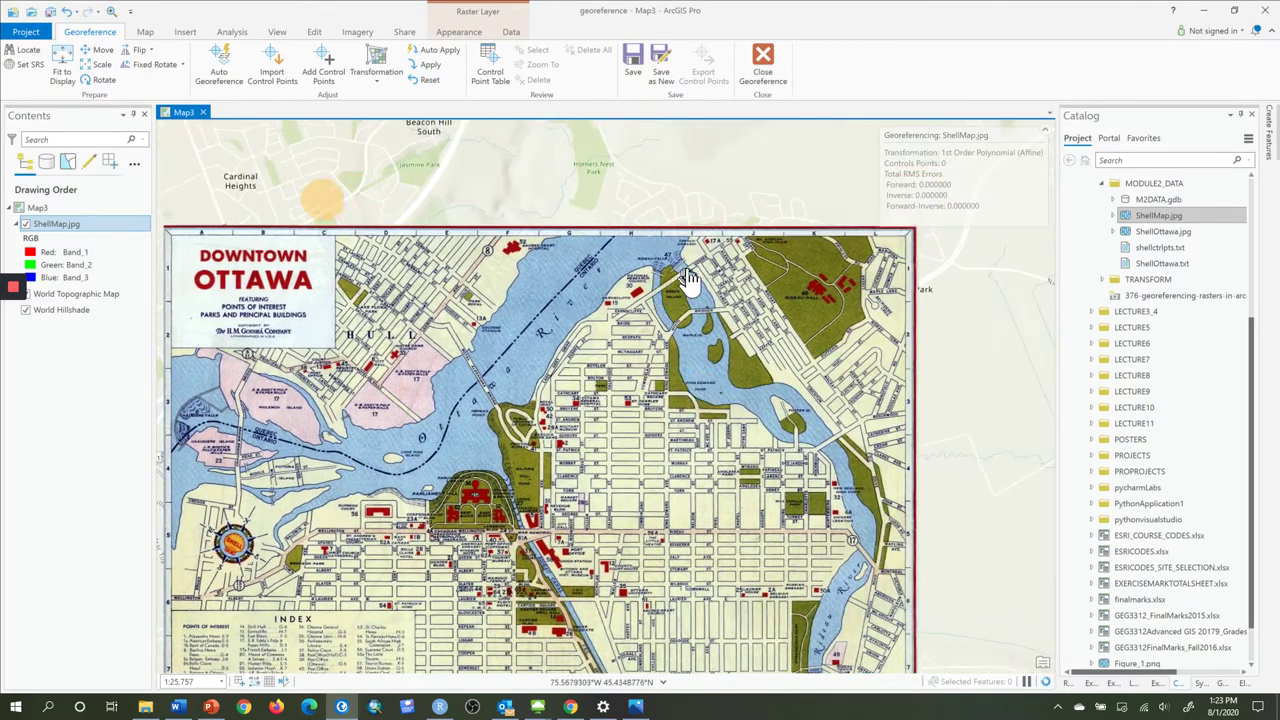
{"action": "scroll", "coordinate": [695, 278], "scroll_direction": "up", "scroll_amount": 5}
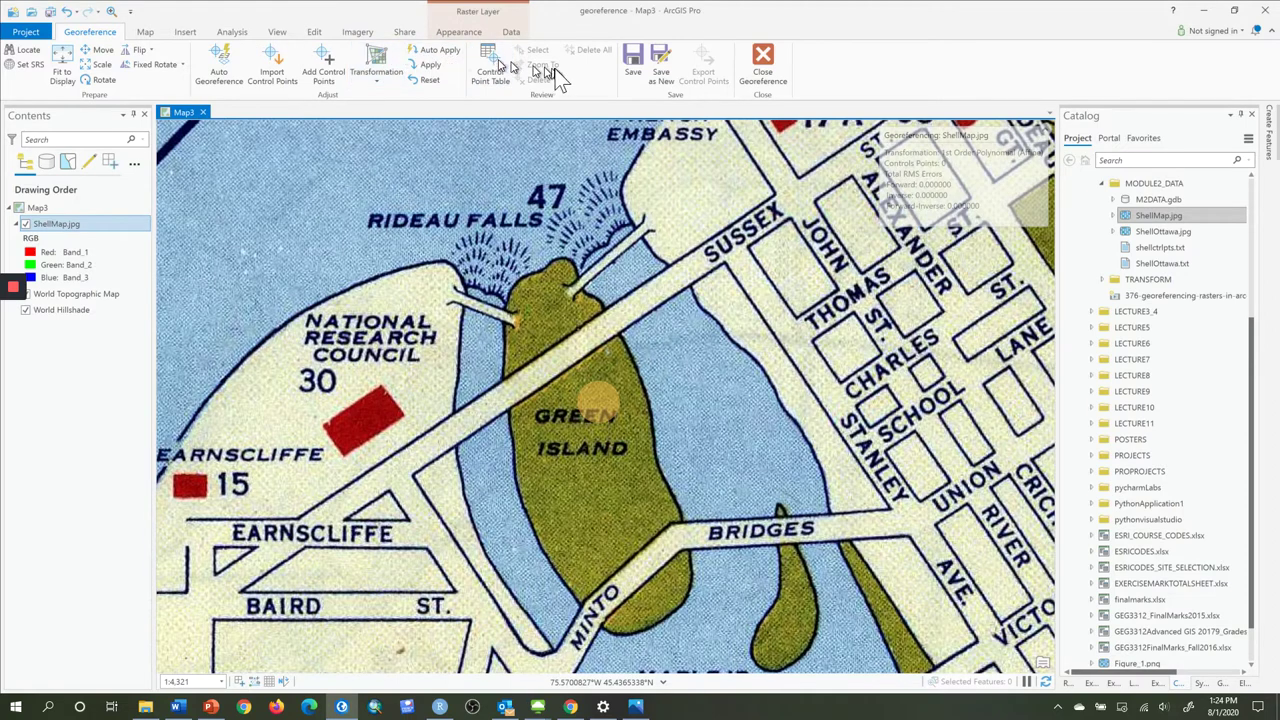
Place the first control point's source location at the Sussex bridge junction by Rideau Falls
{"action": "left_click", "coordinate": [327, 75]}
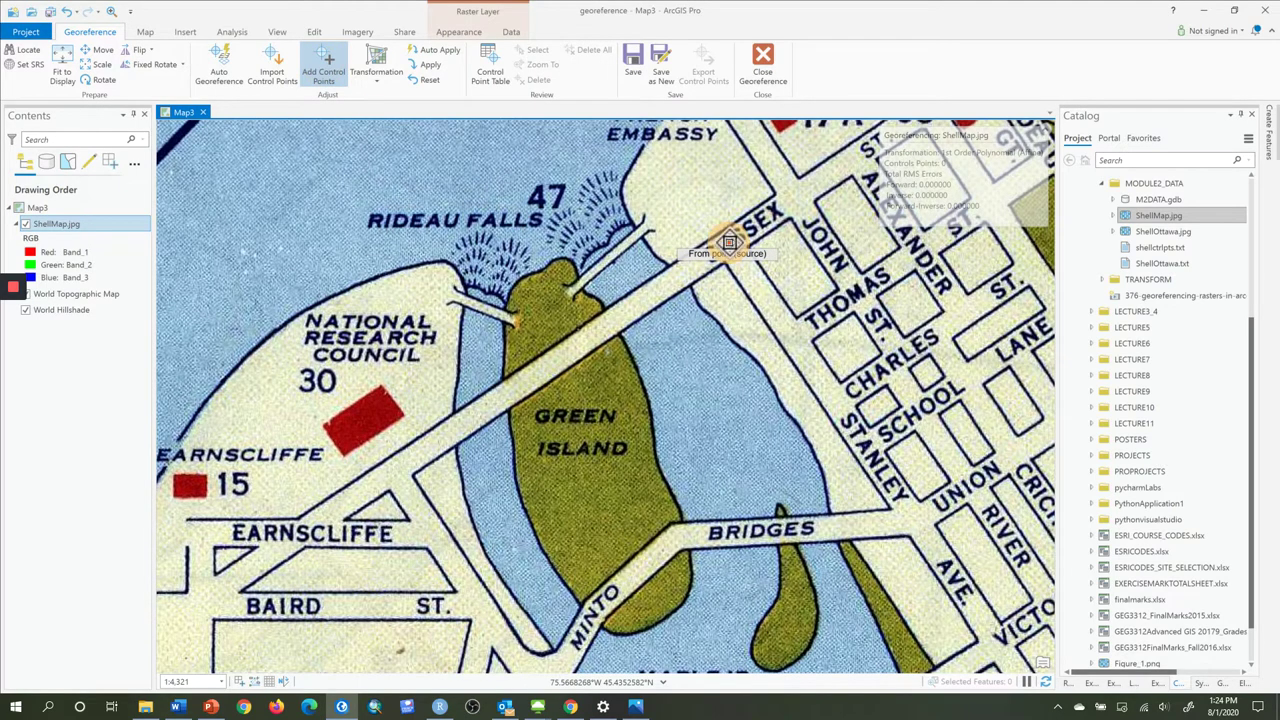
{"action": "left_click", "coordinate": [683, 240]}
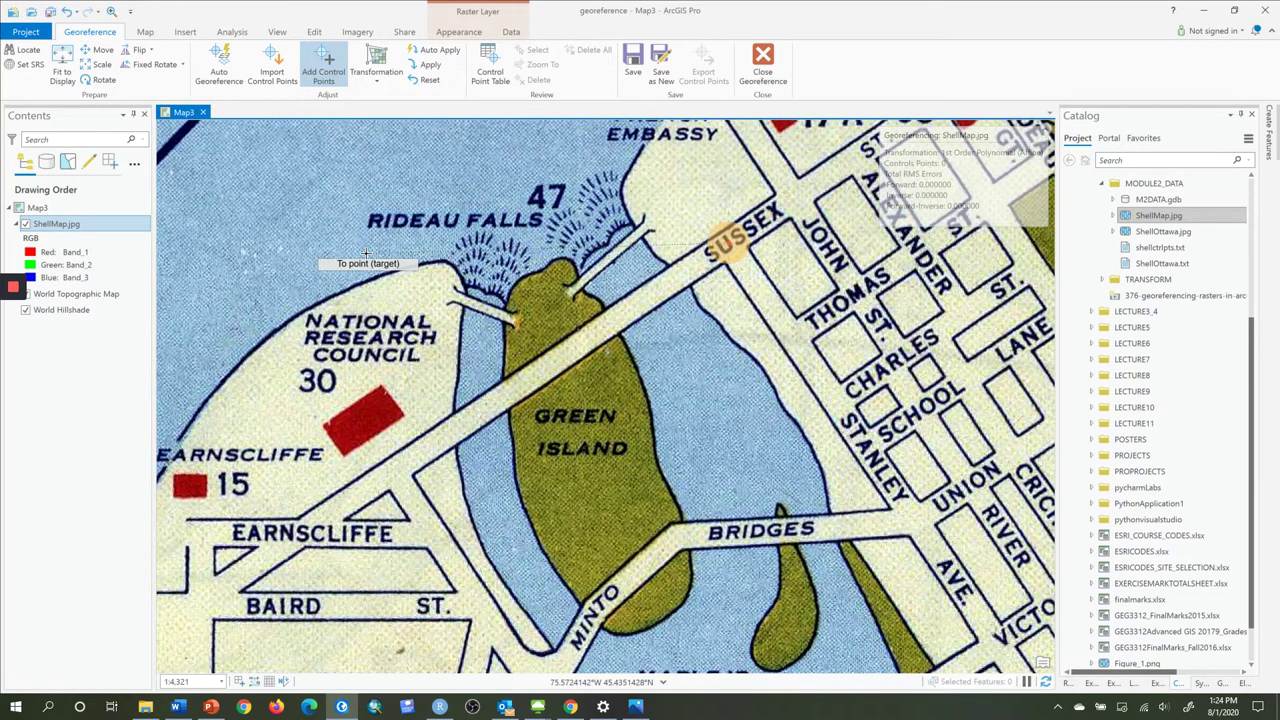
Pan to Rideau Falls and set the first control point's target at Sussex Drive and Stanley Avenue
{"action": "scroll", "coordinate": [367, 254], "scroll_direction": "down", "scroll_amount": 6}
{"action": "scroll", "coordinate": [398, 240], "scroll_direction": "up", "scroll_amount": 2}
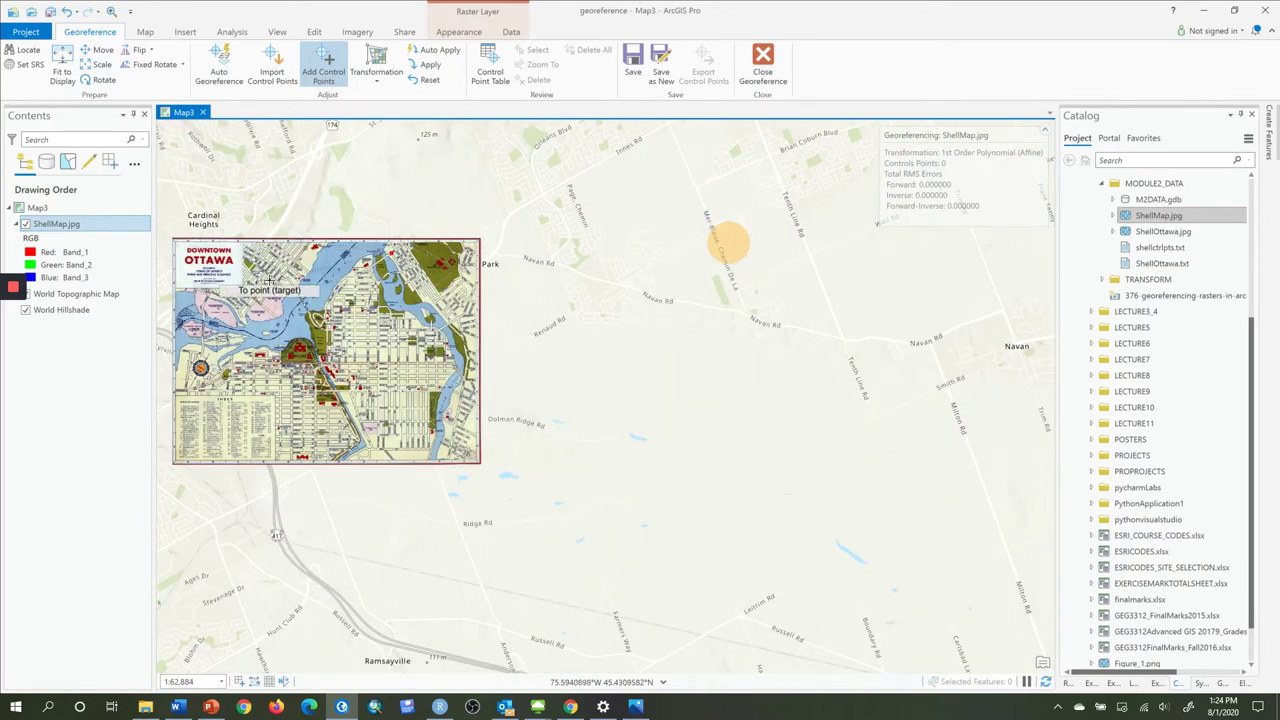
{"action": "key", "text": "Left"}
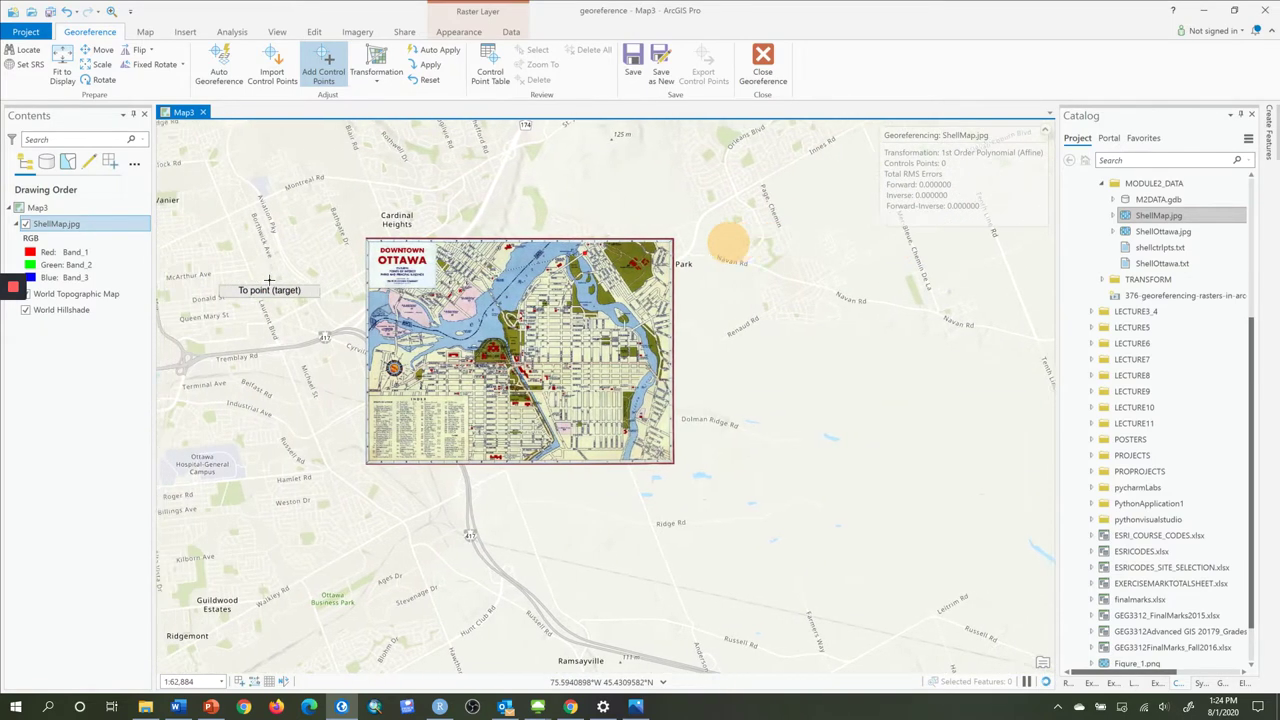
{"action": "key", "text": "Left"}
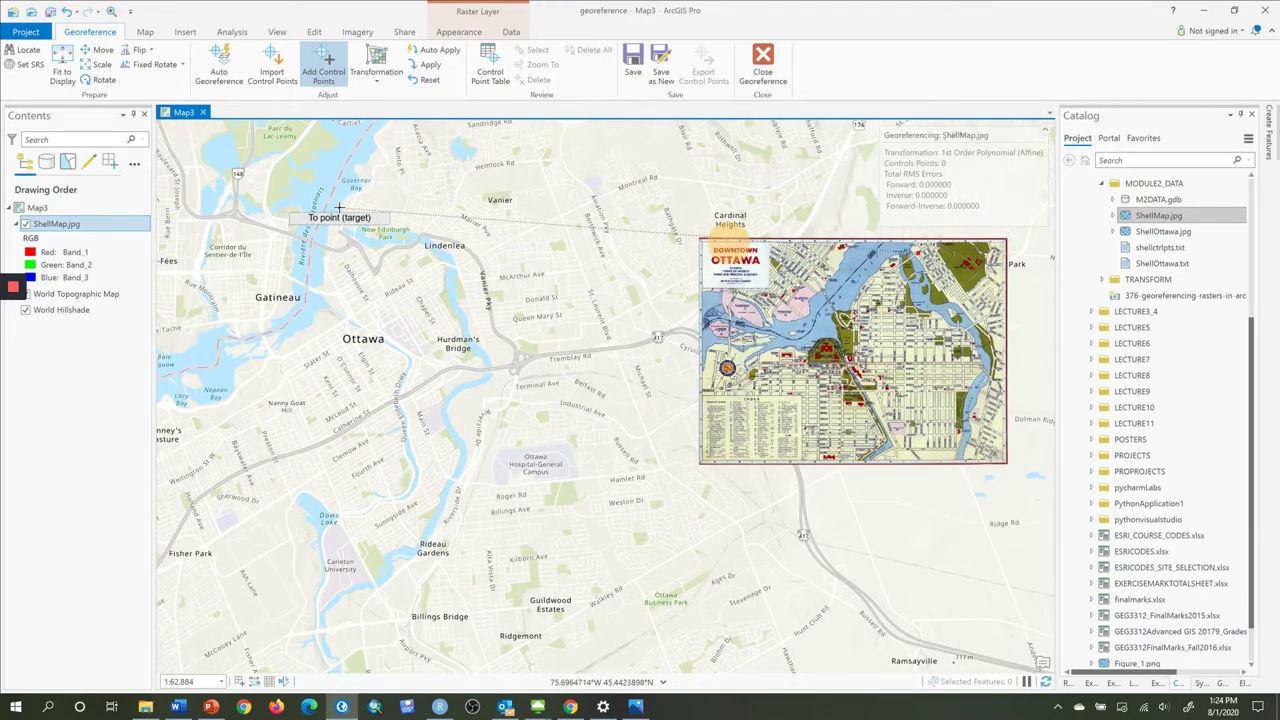
{"action": "scroll", "coordinate": [339, 207], "scroll_direction": "up", "scroll_amount": 6}
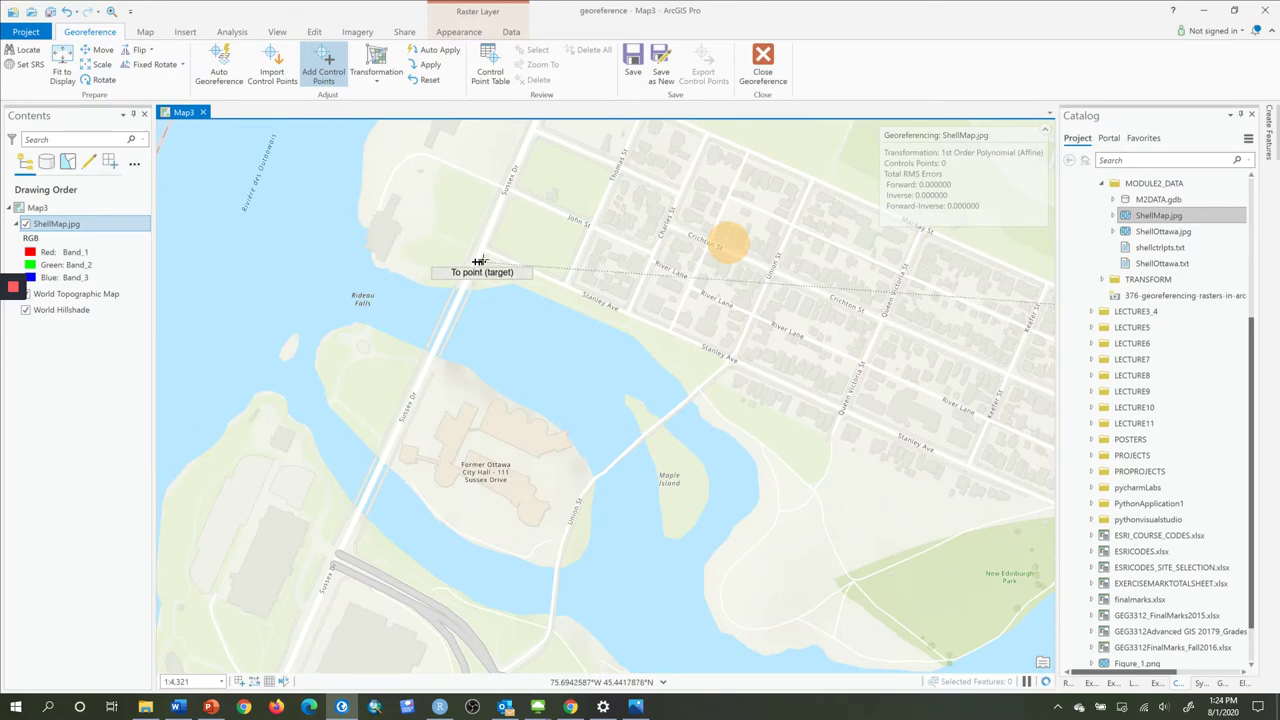
{"action": "scroll", "coordinate": [480, 261], "scroll_direction": "up", "scroll_amount": 4}
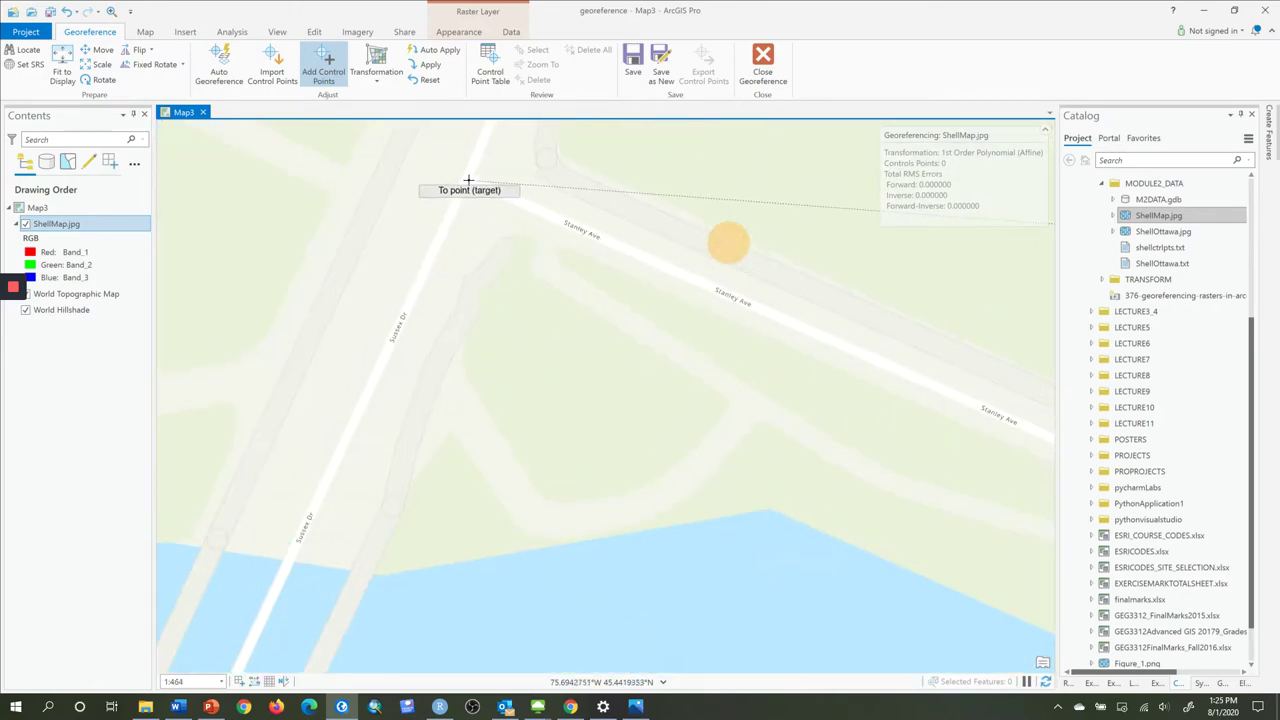
{"action": "left_click", "coordinate": [468, 180]}
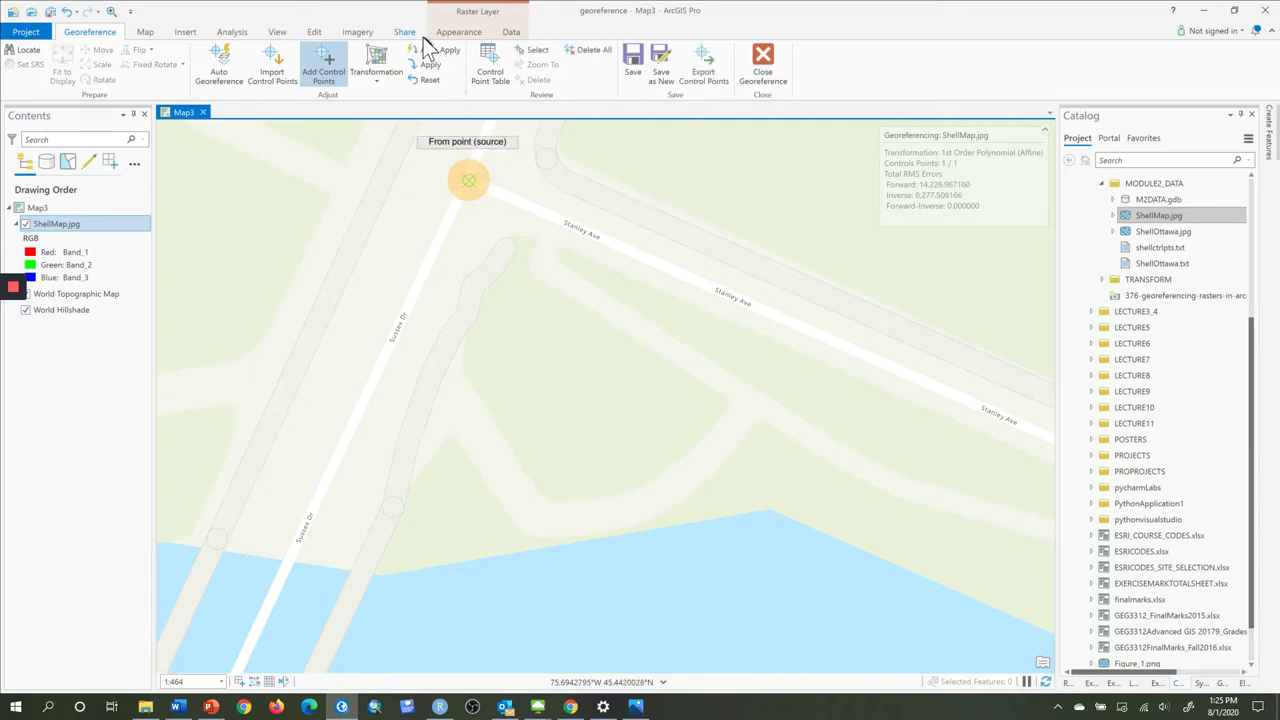
Switch to the Explore tool and zoom out around the first control point
{"action": "left_click", "coordinate": [145, 33]}
{"action": "left_click", "coordinate": [104, 64]}
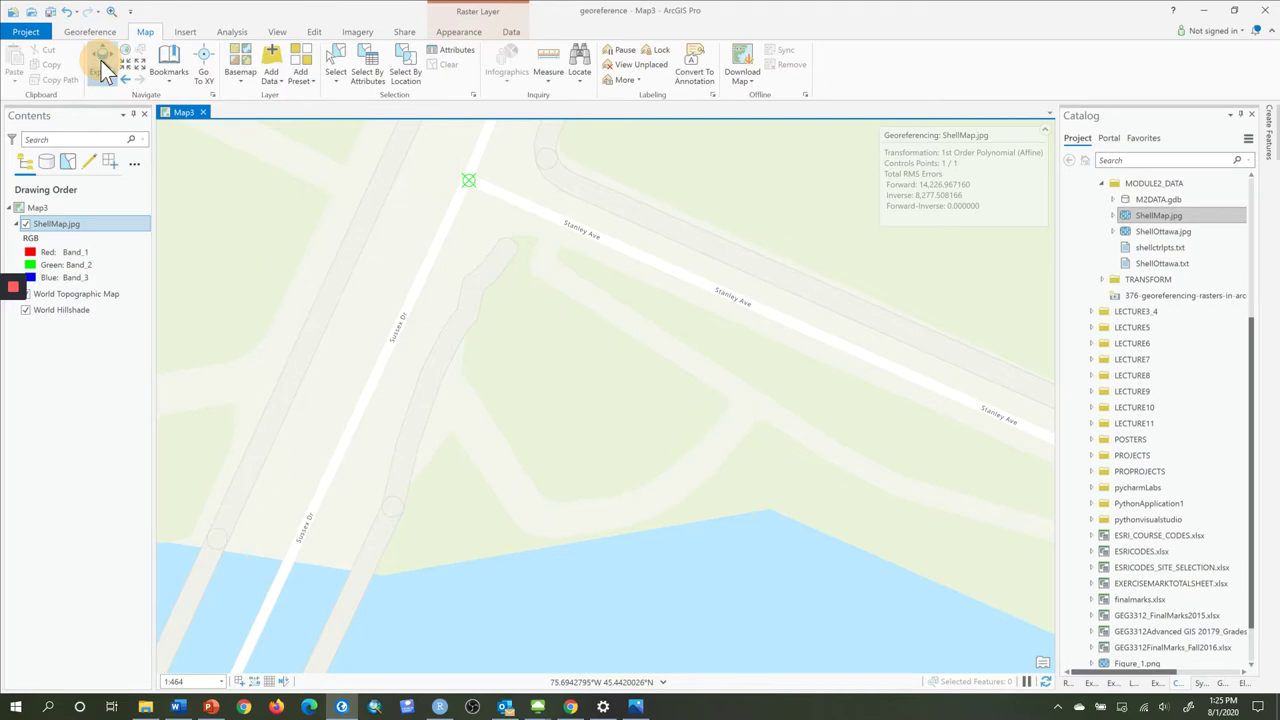
{"action": "left_click_drag", "start_coordinate": [414, 331], "coordinate": [284, 254]}
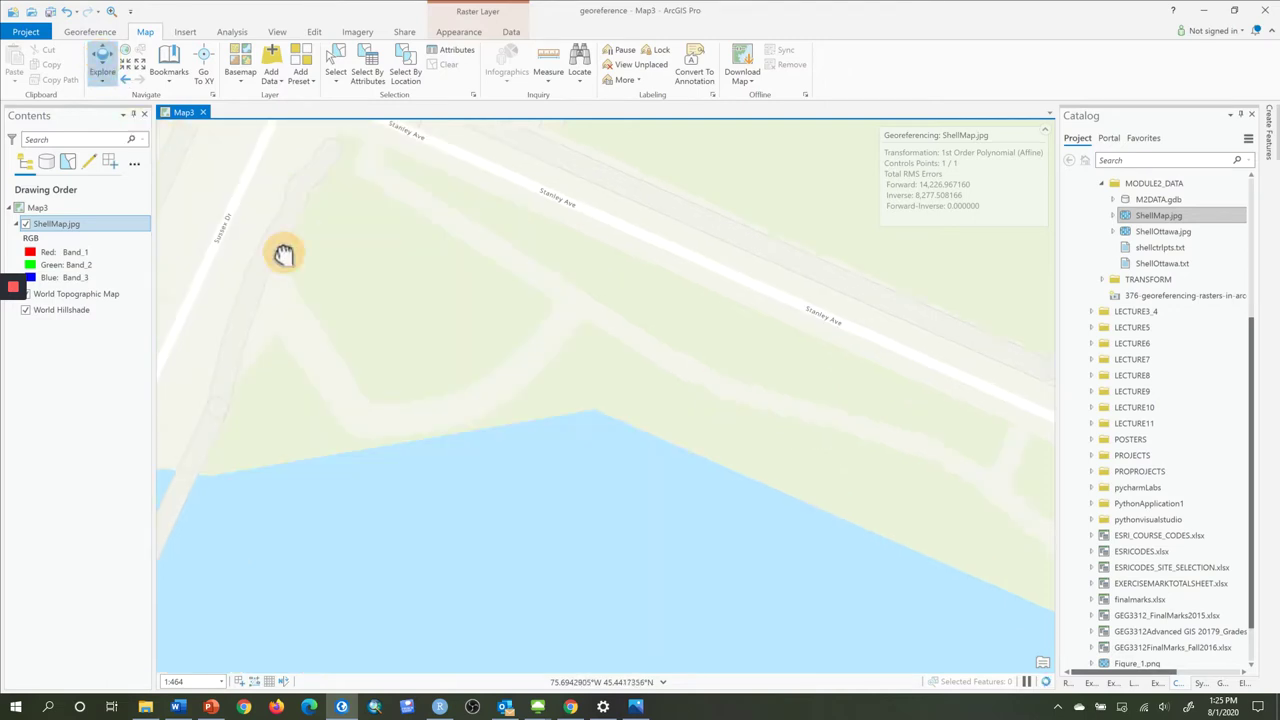
{"action": "scroll", "coordinate": [597, 409], "scroll_direction": "down", "scroll_amount": 2}
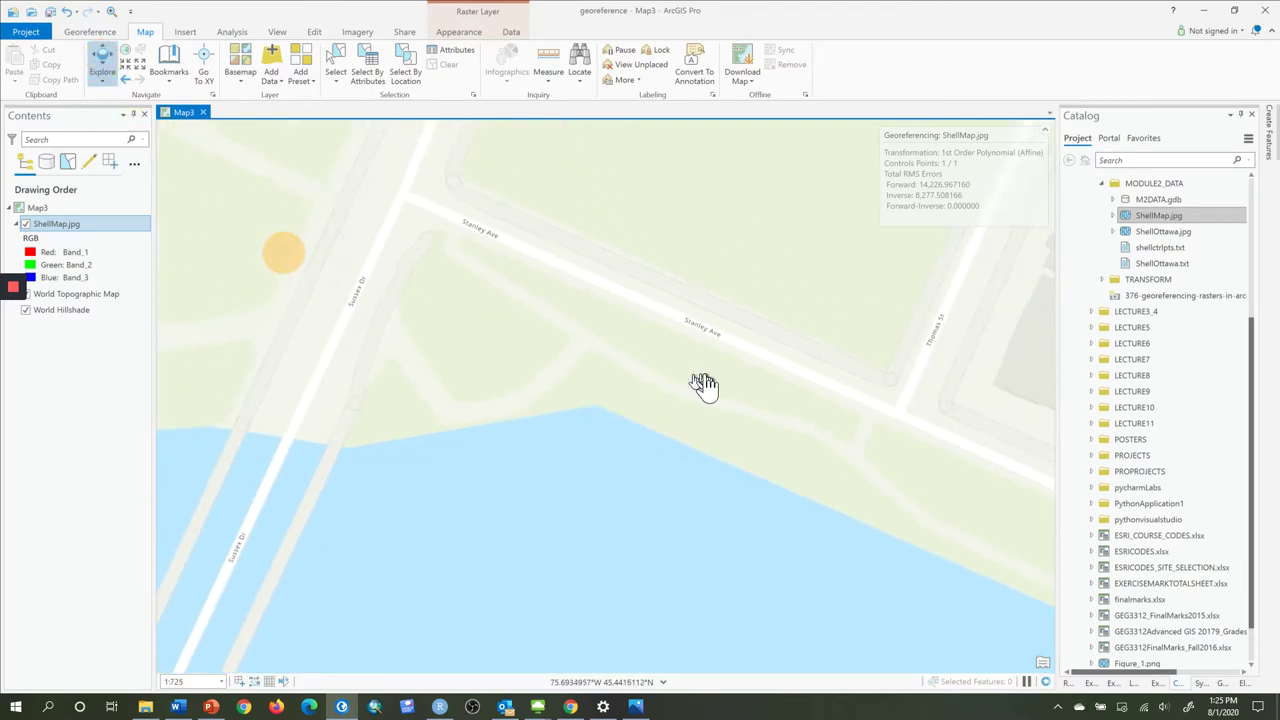
{"action": "scroll", "coordinate": [707, 385], "scroll_direction": "down", "scroll_amount": 7}
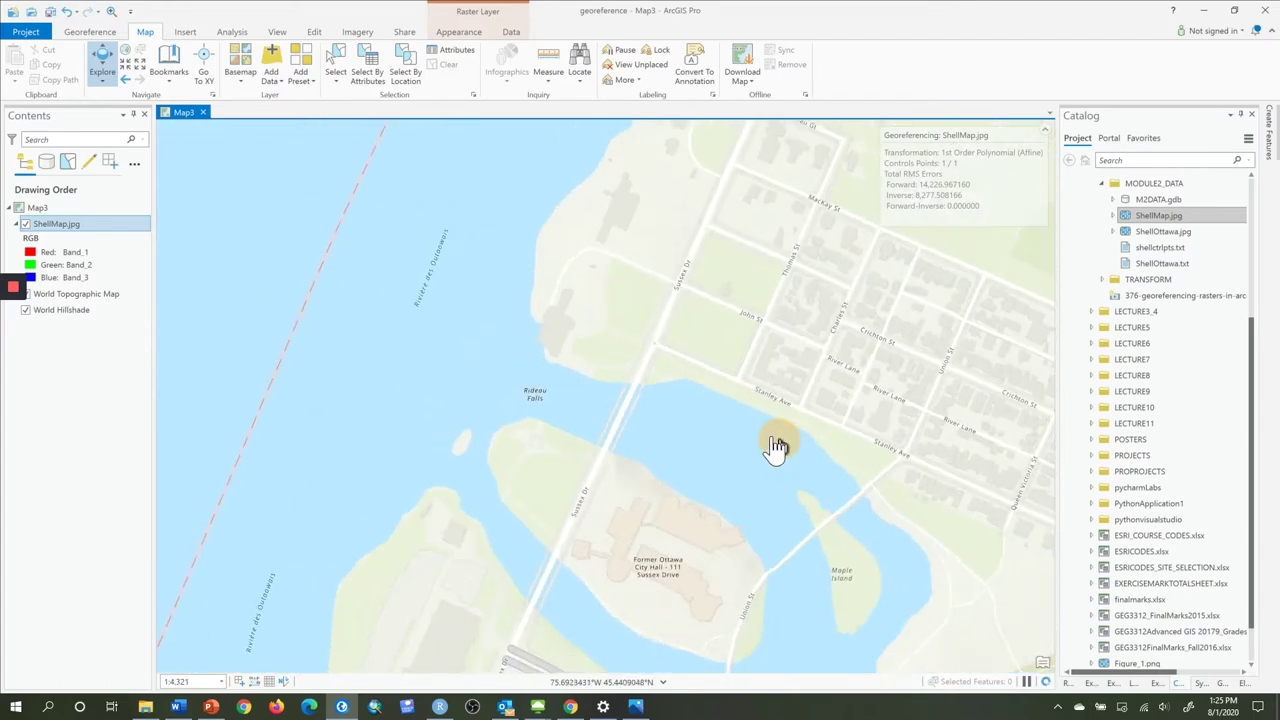
Pan east along the river past New Edinburgh Park toward McArthur Ave to bring the scan into view
{"action": "left_click_drag", "start_coordinate": [774, 446], "coordinate": [429, 309]}
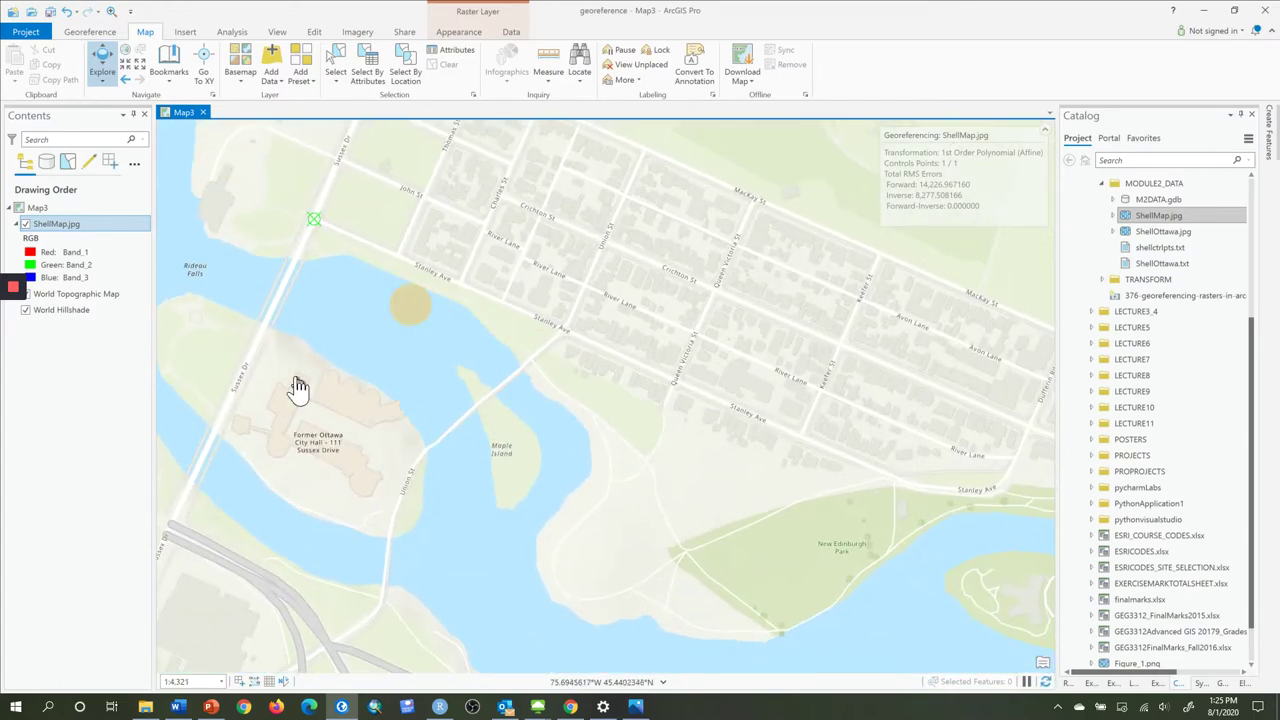
{"action": "left_click_drag", "start_coordinate": [625, 418], "coordinate": [337, 307]}
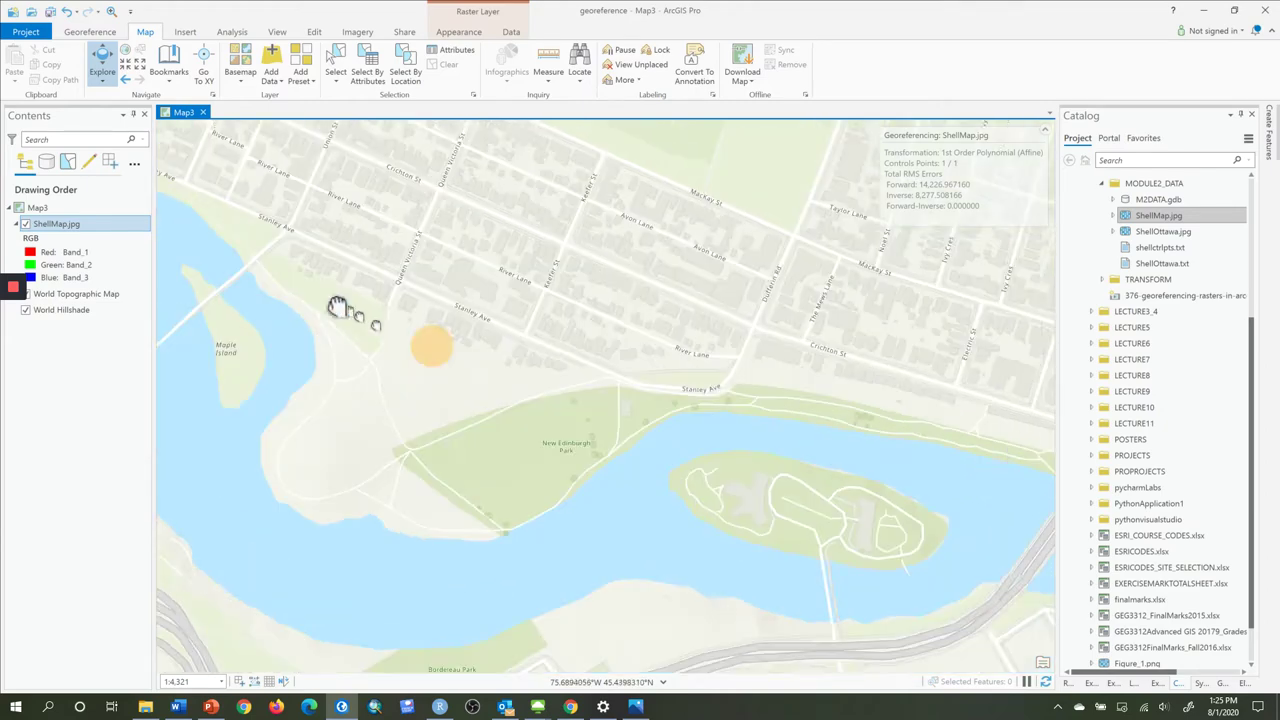
{"action": "left_click_drag", "start_coordinate": [723, 466], "coordinate": [314, 371]}
{"action": "left_click_drag", "start_coordinate": [834, 470], "coordinate": [335, 395]}
{"action": "left_click_drag", "start_coordinate": [699, 436], "coordinate": [508, 391]}
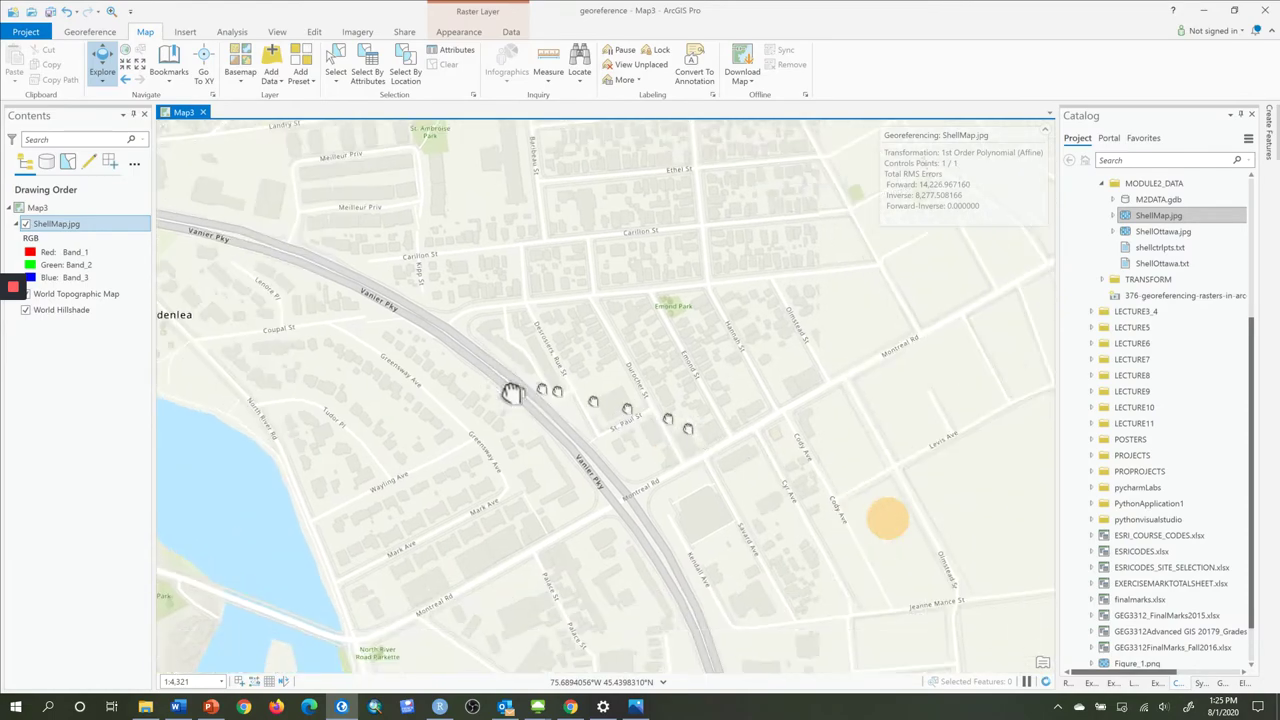
{"action": "left_click_drag", "start_coordinate": [903, 471], "coordinate": [640, 312]}
{"action": "left_click_drag", "start_coordinate": [848, 406], "coordinate": [443, 389]}
{"action": "left_click_drag", "start_coordinate": [960, 414], "coordinate": [563, 435]}
{"action": "scroll", "coordinate": [563, 435], "scroll_direction": "down", "scroll_amount": 4}
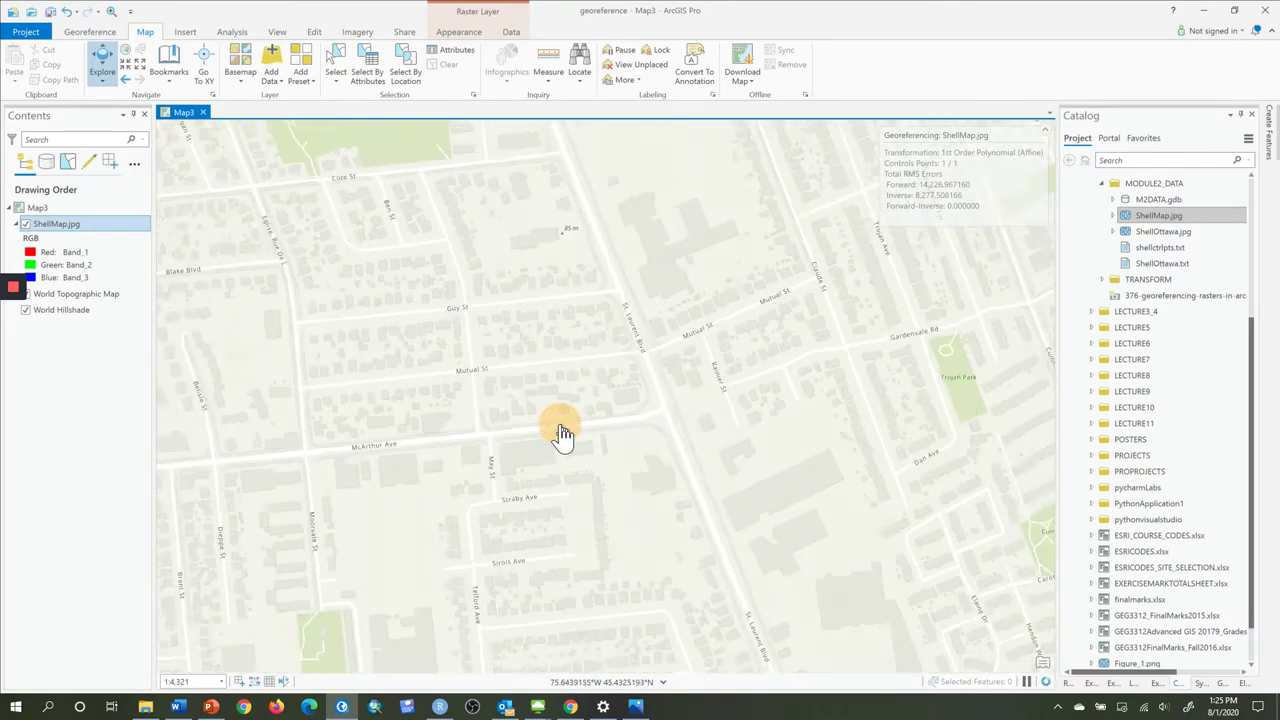
{"action": "scroll", "coordinate": [563, 435], "scroll_direction": "down", "scroll_amount": 2}
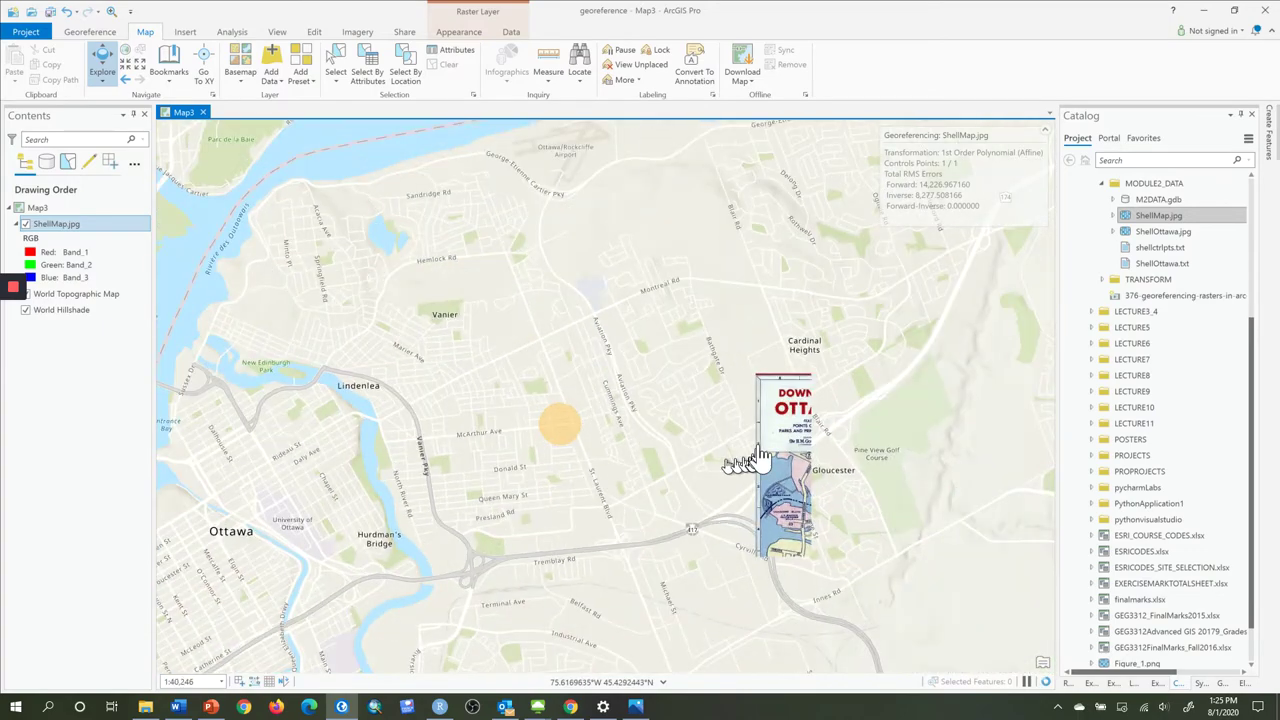
{"action": "left_click_drag", "start_coordinate": [660, 432], "coordinate": [353, 323]}
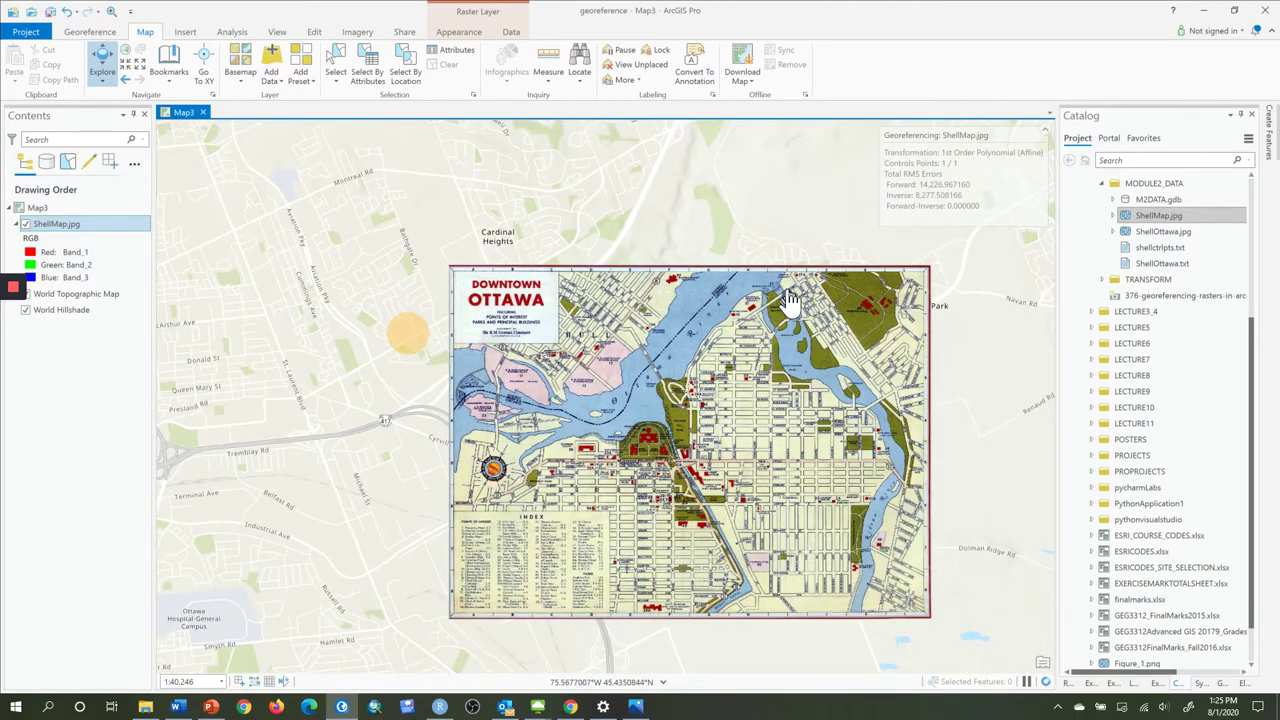
Recentre and zoom in on the scan's Belvidere Crescent area beside Rideau Hall
{"action": "scroll", "coordinate": [790, 298], "scroll_direction": "up", "scroll_amount": 5}
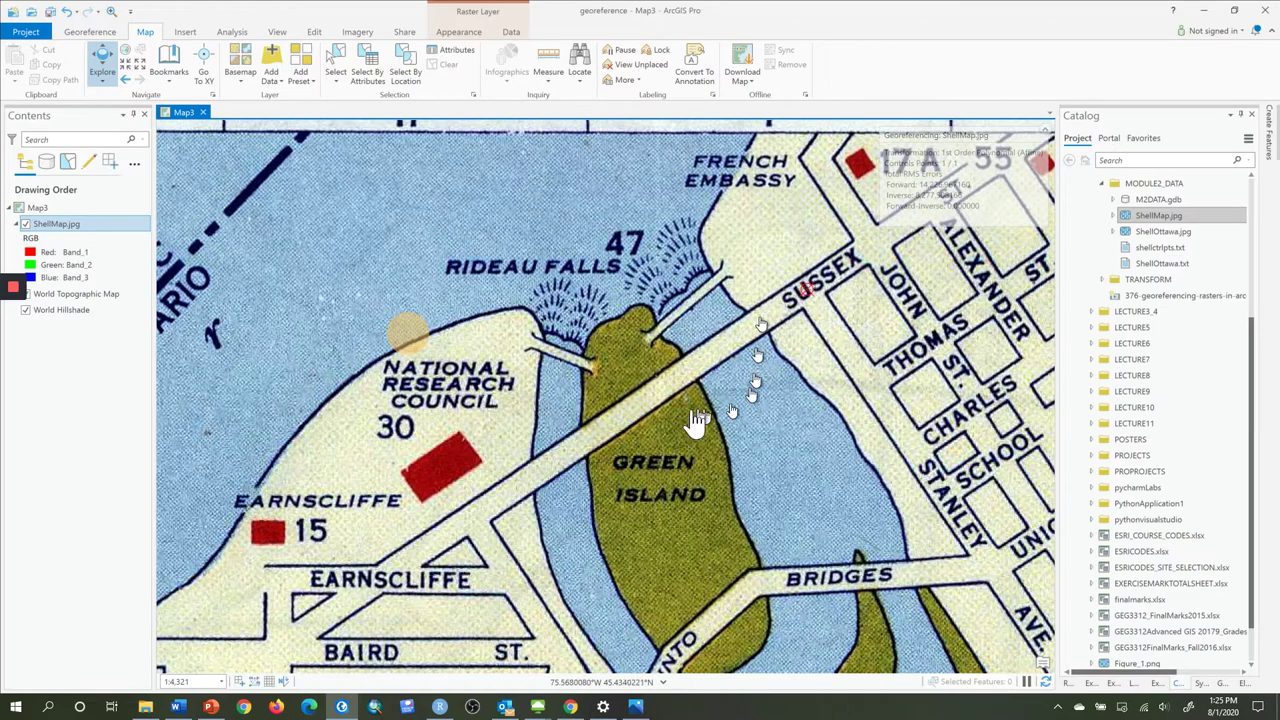
{"action": "scroll", "coordinate": [660, 445], "scroll_direction": "down", "scroll_amount": 5}
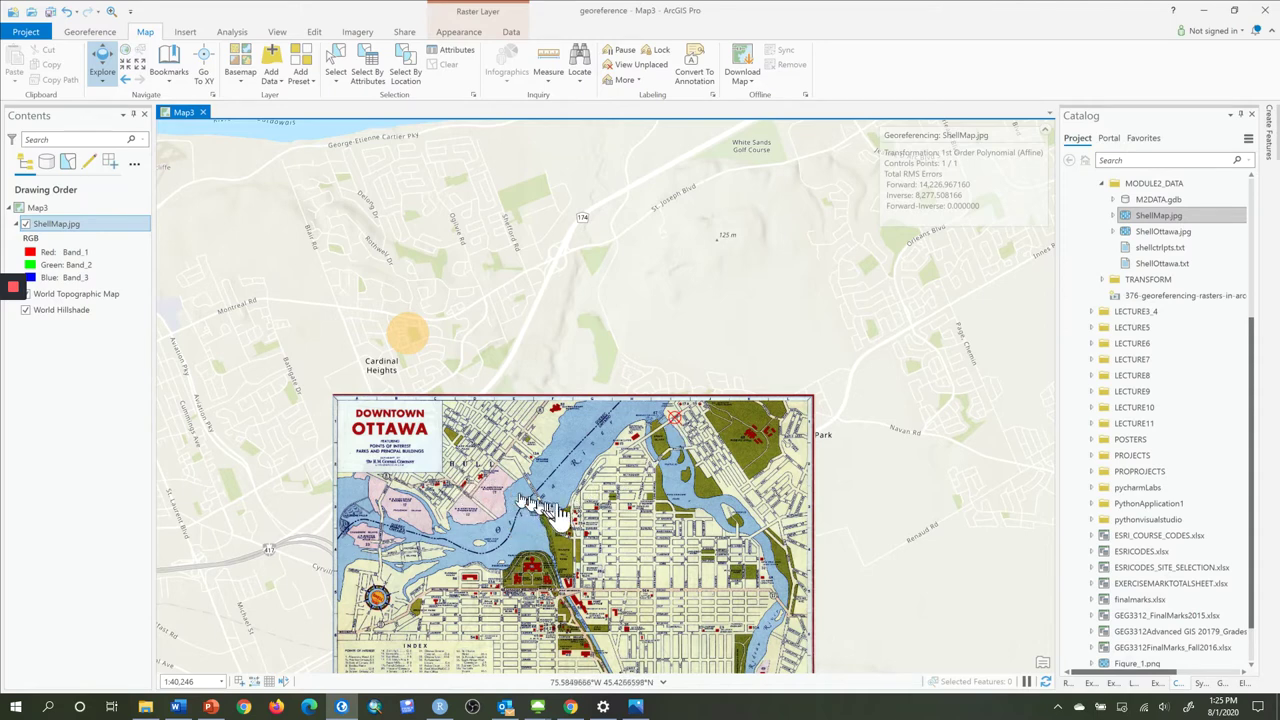
{"action": "left_click_drag", "start_coordinate": [797, 465], "coordinate": [785, 285]}
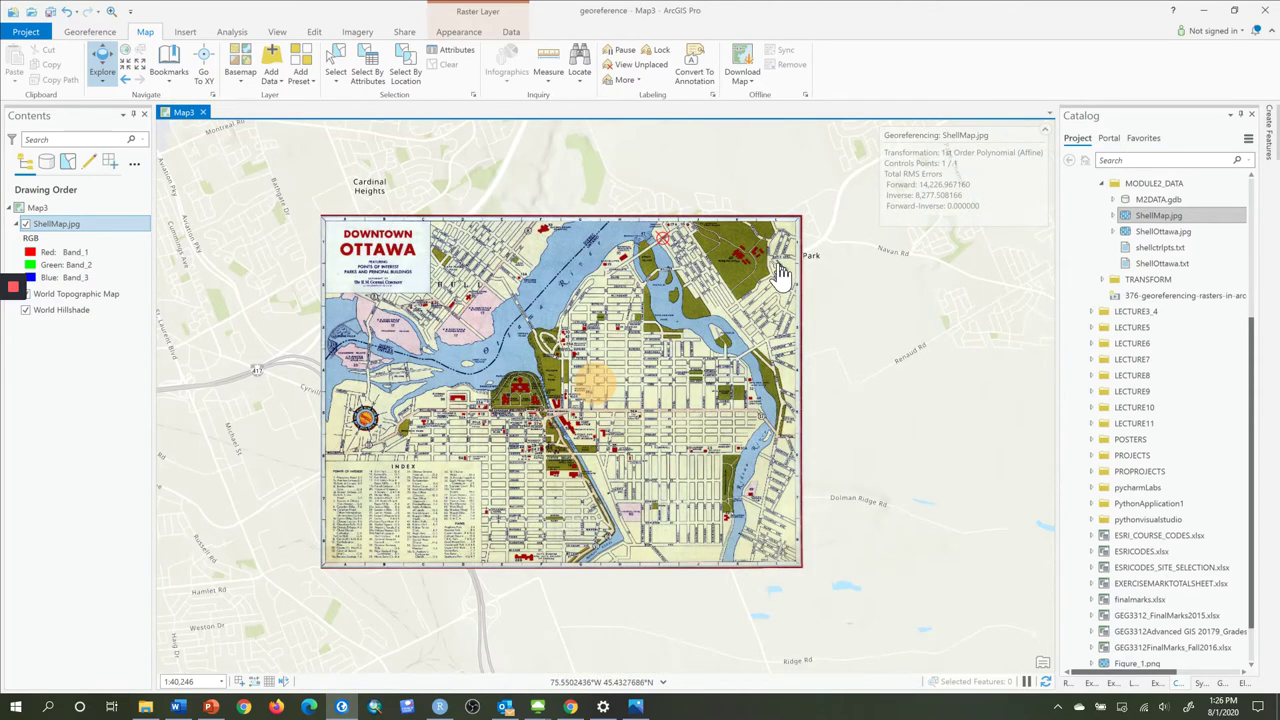
{"action": "scroll", "coordinate": [780, 270], "scroll_direction": "up", "scroll_amount": 5}
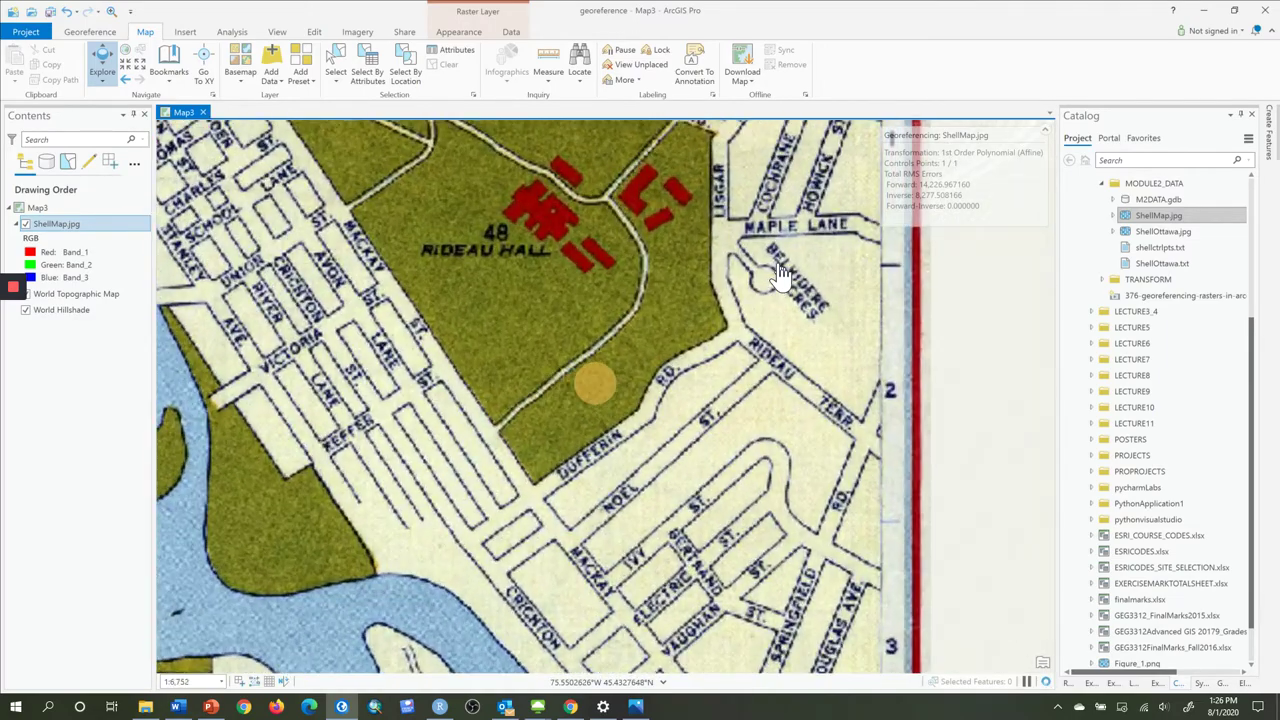
{"action": "scroll", "coordinate": [780, 270], "scroll_direction": "up", "scroll_amount": 3}
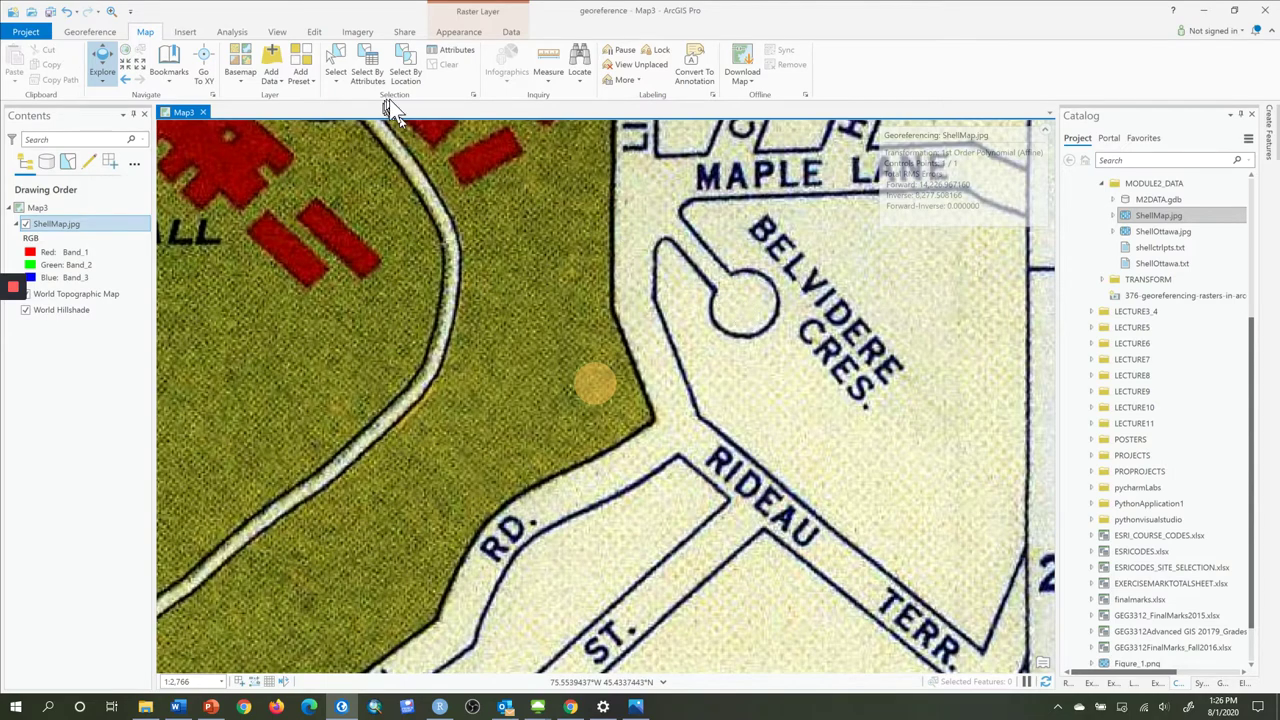
Add a second control point from the scan's Belvidere Crescent circle to the same crescent on the basemap
{"action": "left_click", "coordinate": [102, 32]}
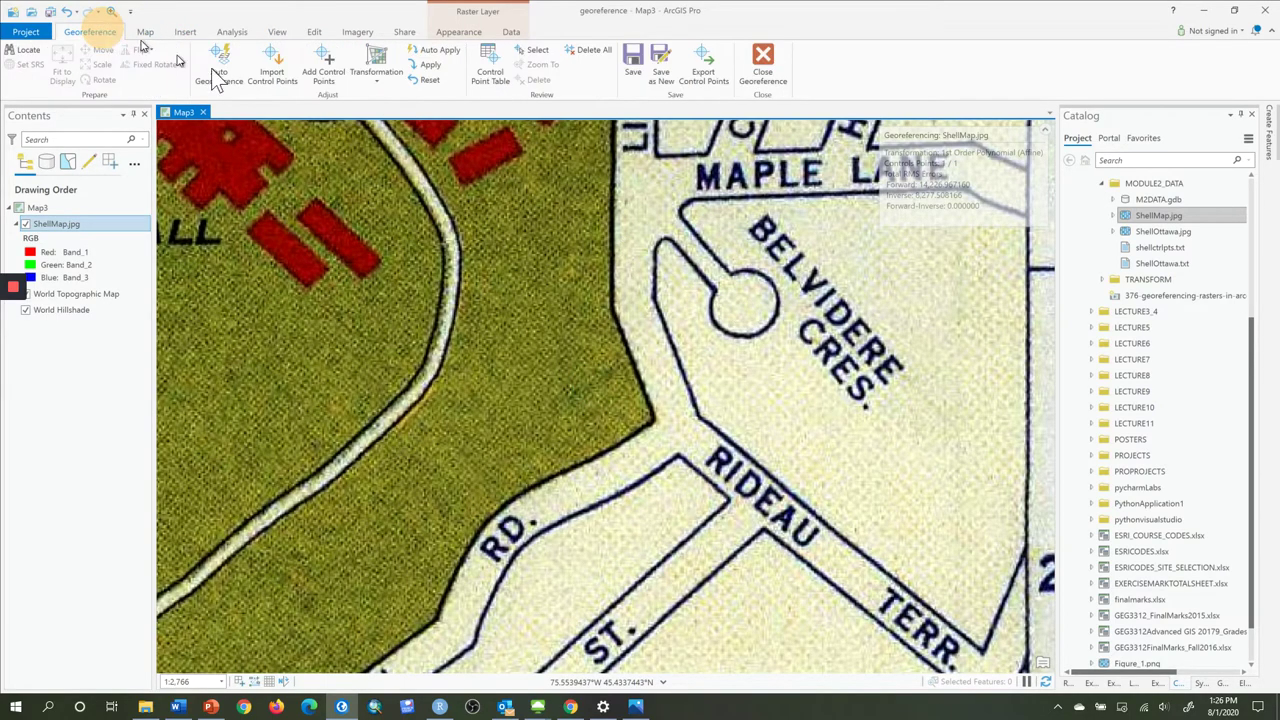
{"action": "left_click", "coordinate": [333, 68]}
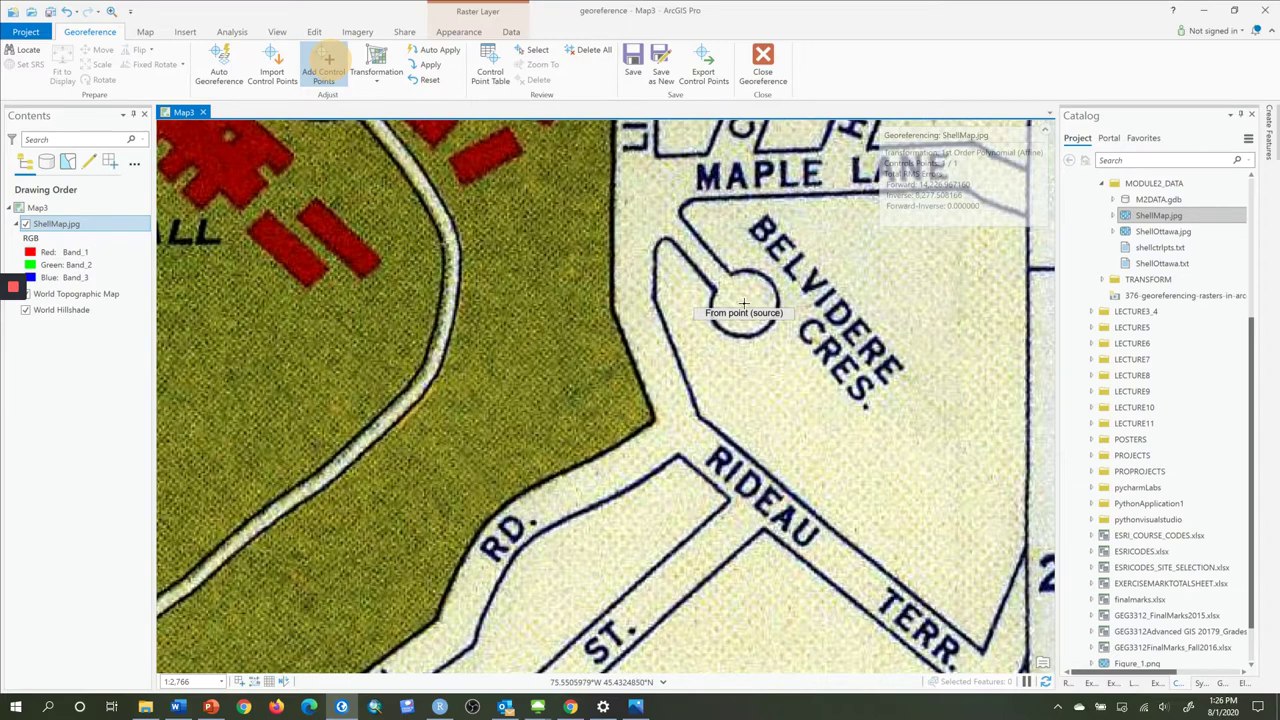
{"action": "left_click", "coordinate": [743, 303]}
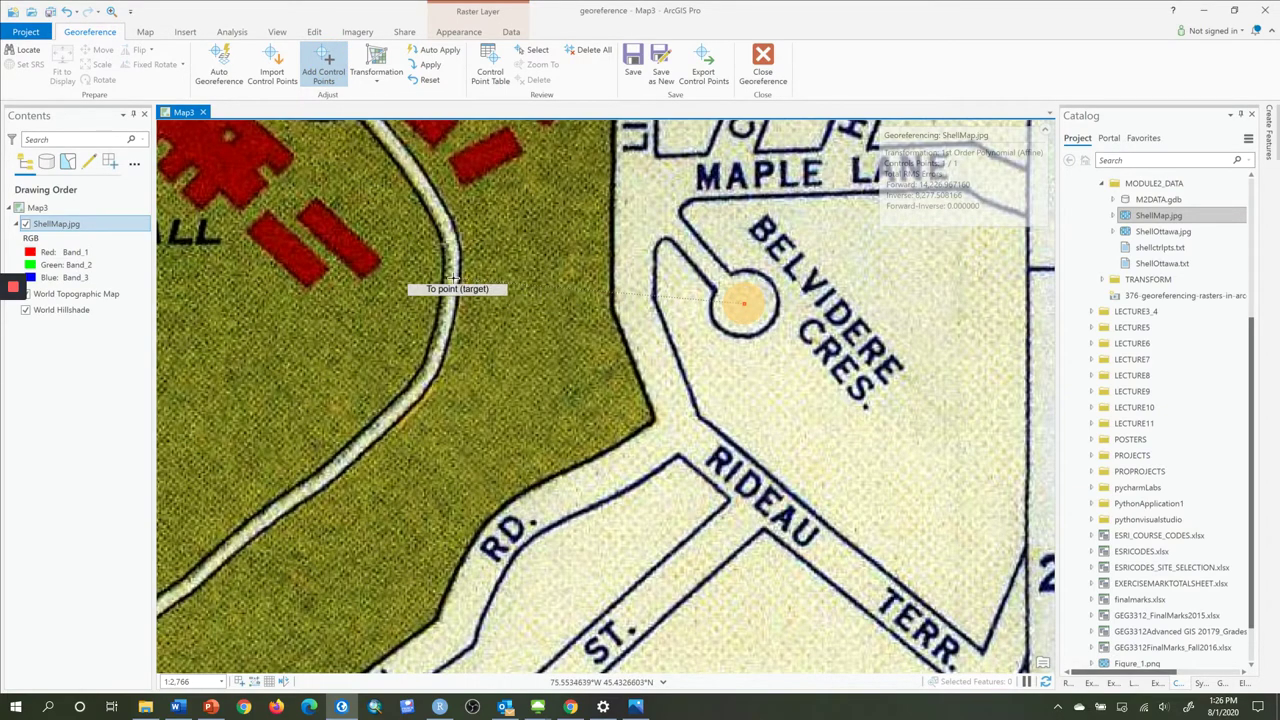
{"action": "scroll", "coordinate": [453, 278], "scroll_direction": "down", "scroll_amount": 5}
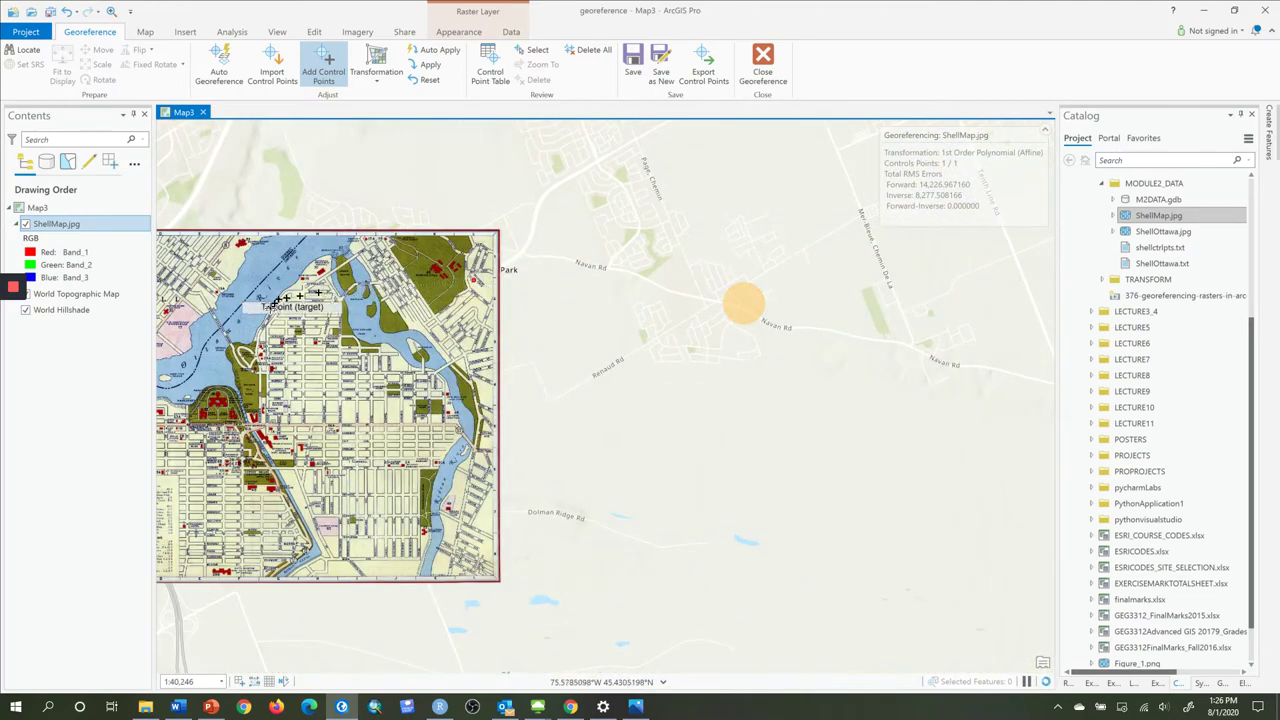
{"action": "key", "text": "Left"}
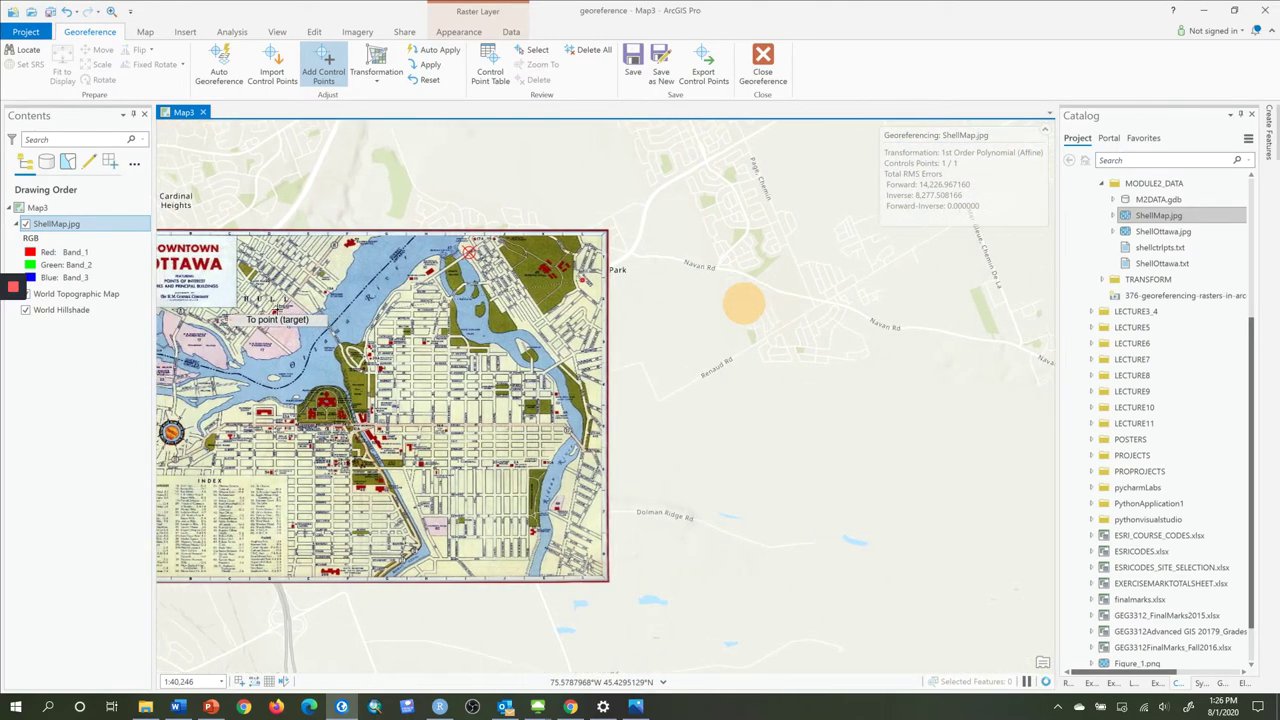
{"action": "key", "text": "Left"}
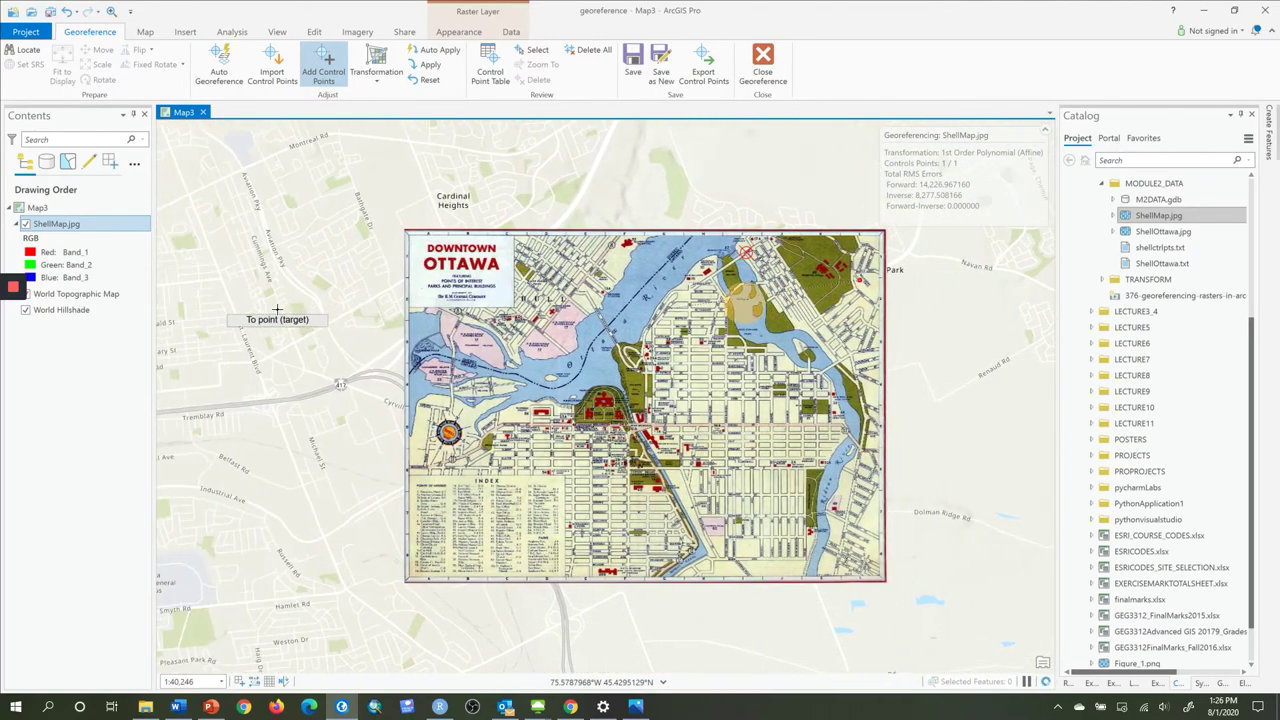
{"action": "key", "text": "Left"}
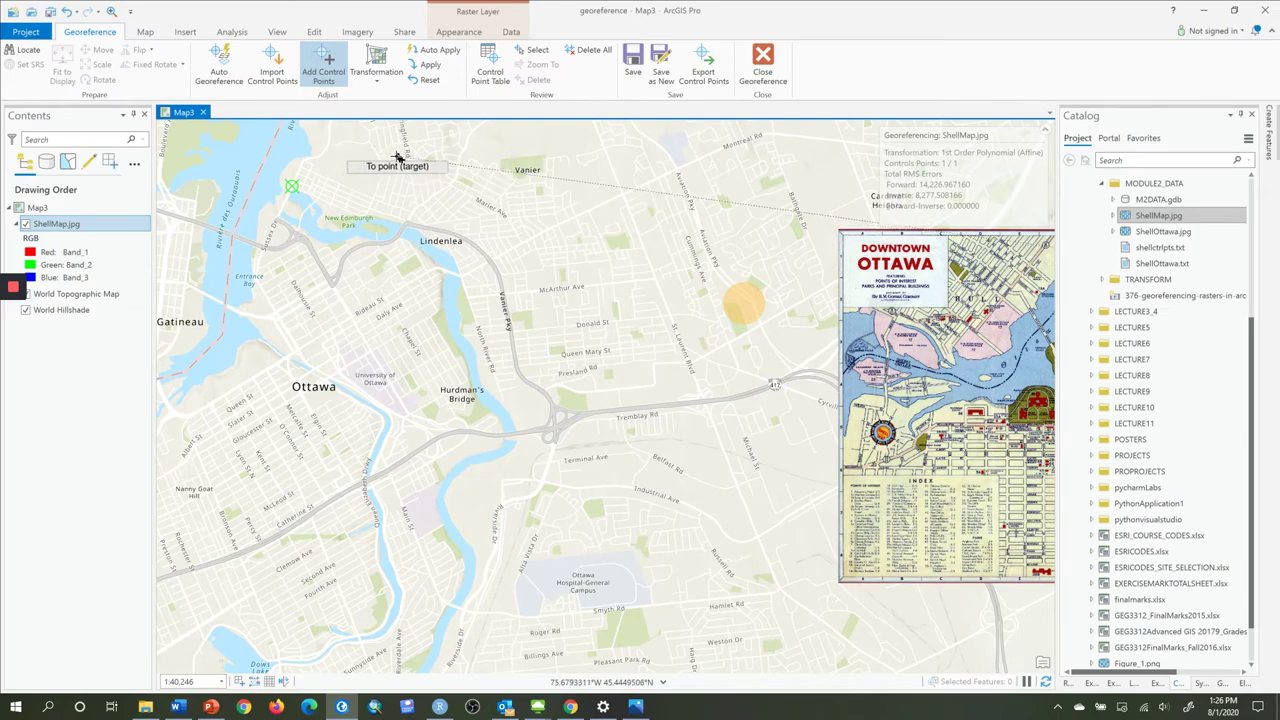
{"action": "scroll", "coordinate": [393, 156], "scroll_direction": "up", "scroll_amount": 2}
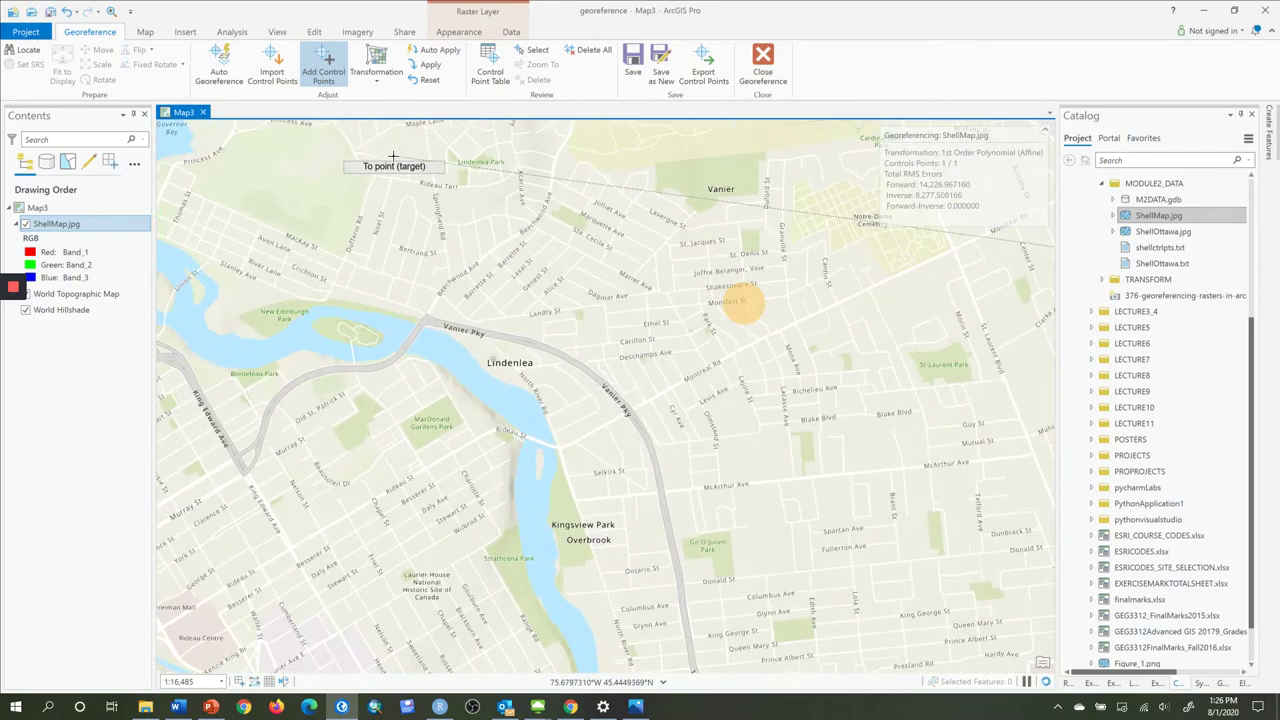
{"action": "scroll", "coordinate": [393, 156], "scroll_direction": "up", "scroll_amount": 1}
{"action": "scroll", "coordinate": [393, 156], "scroll_direction": "up", "scroll_amount": 2}
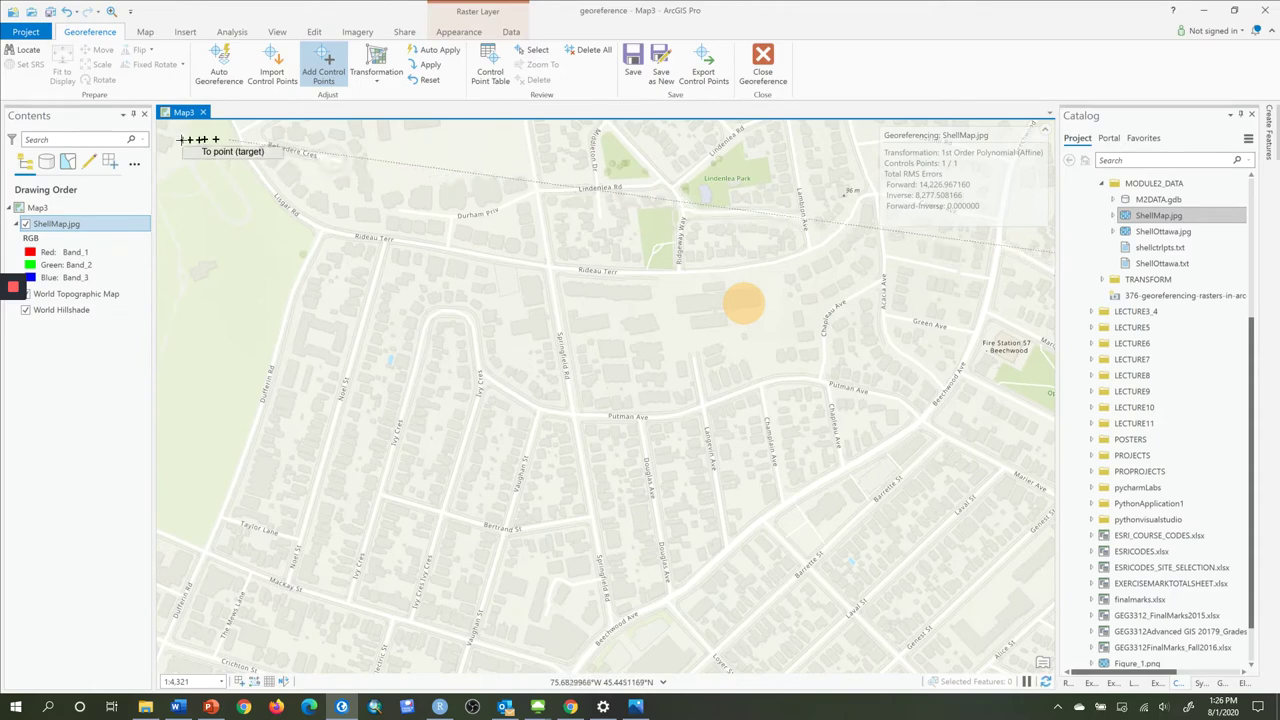
{"action": "scroll", "coordinate": [309, 155], "scroll_direction": "up", "scroll_amount": 3}
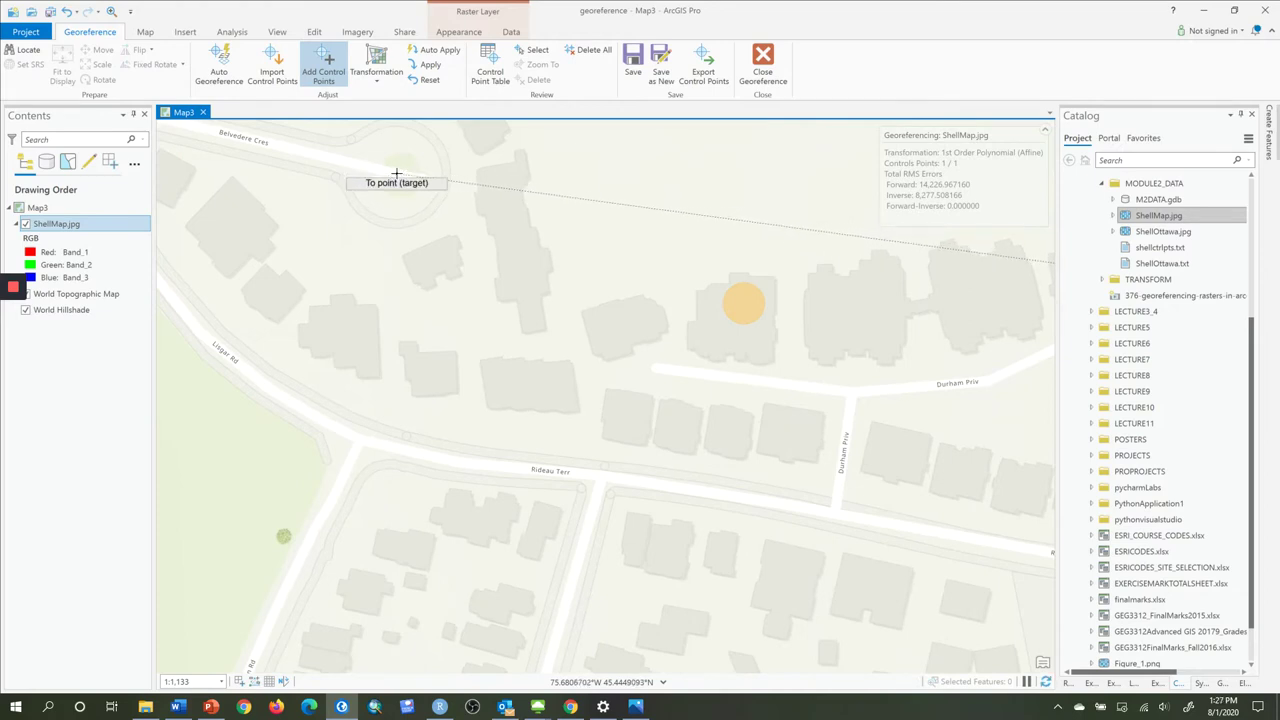
{"action": "left_click", "coordinate": [396, 174]}
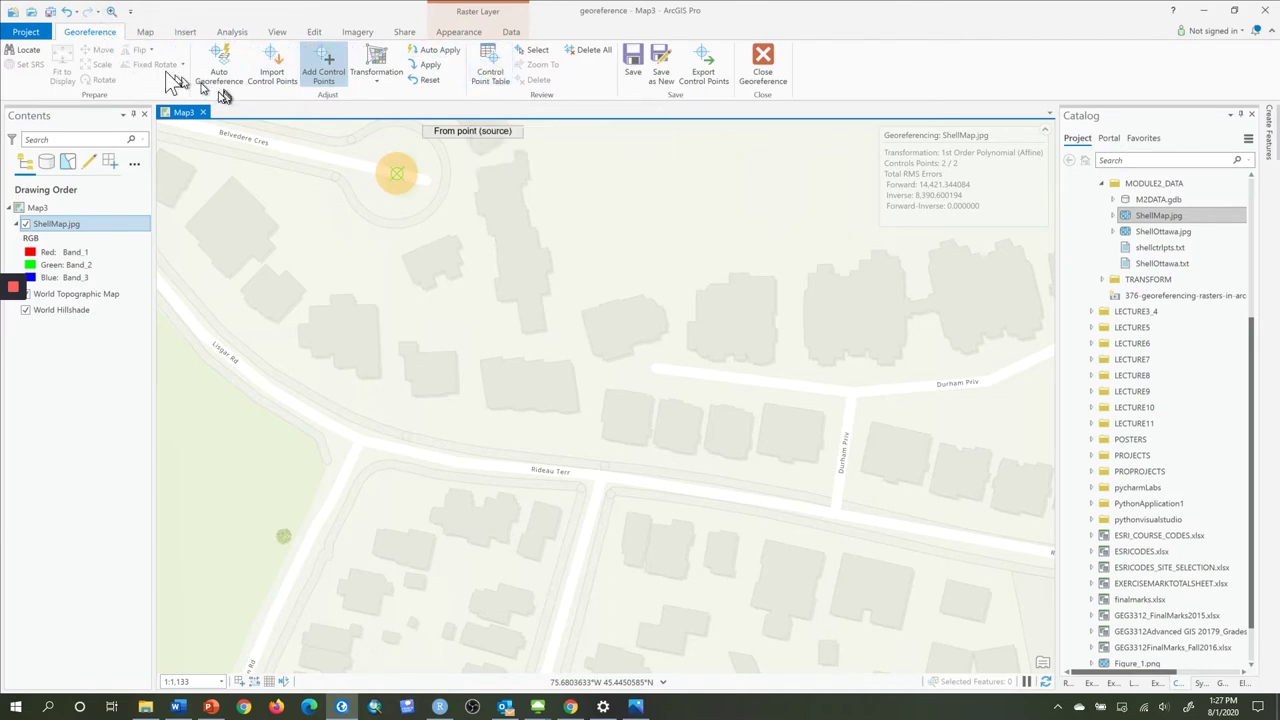
{"action": "left_click", "coordinate": [490, 70]}
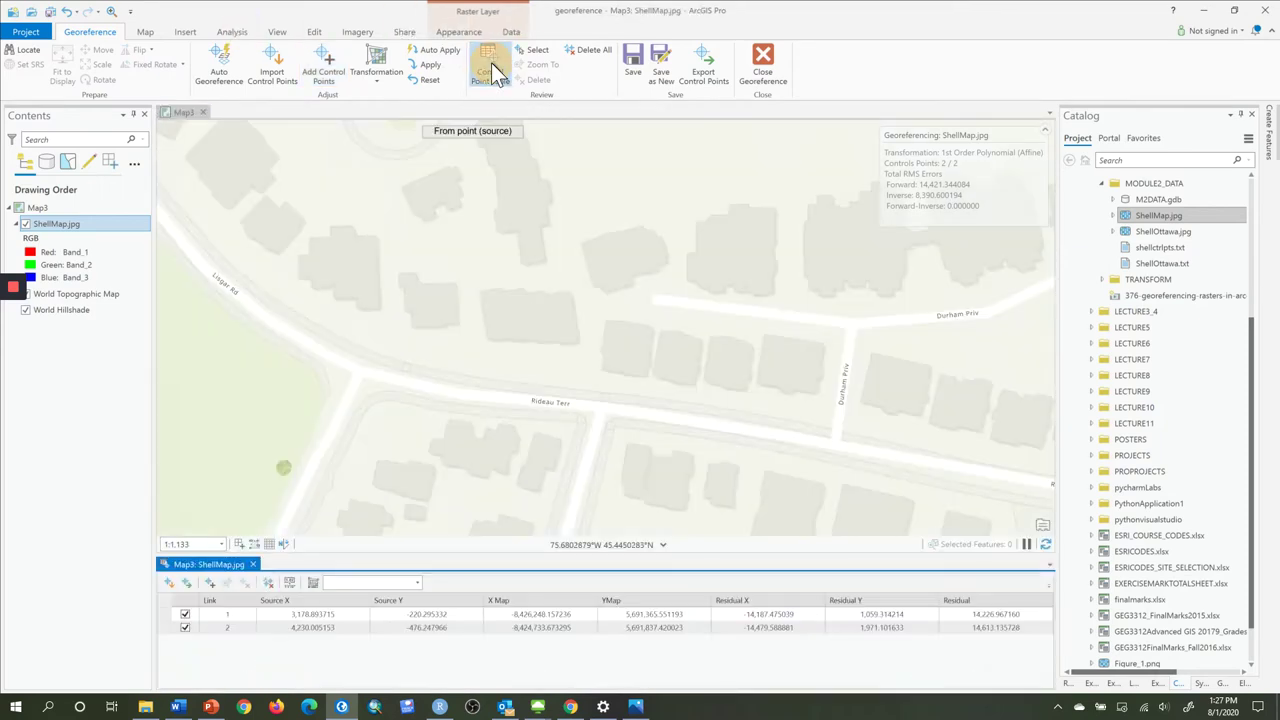
{"action": "left_click", "coordinate": [240, 616]}
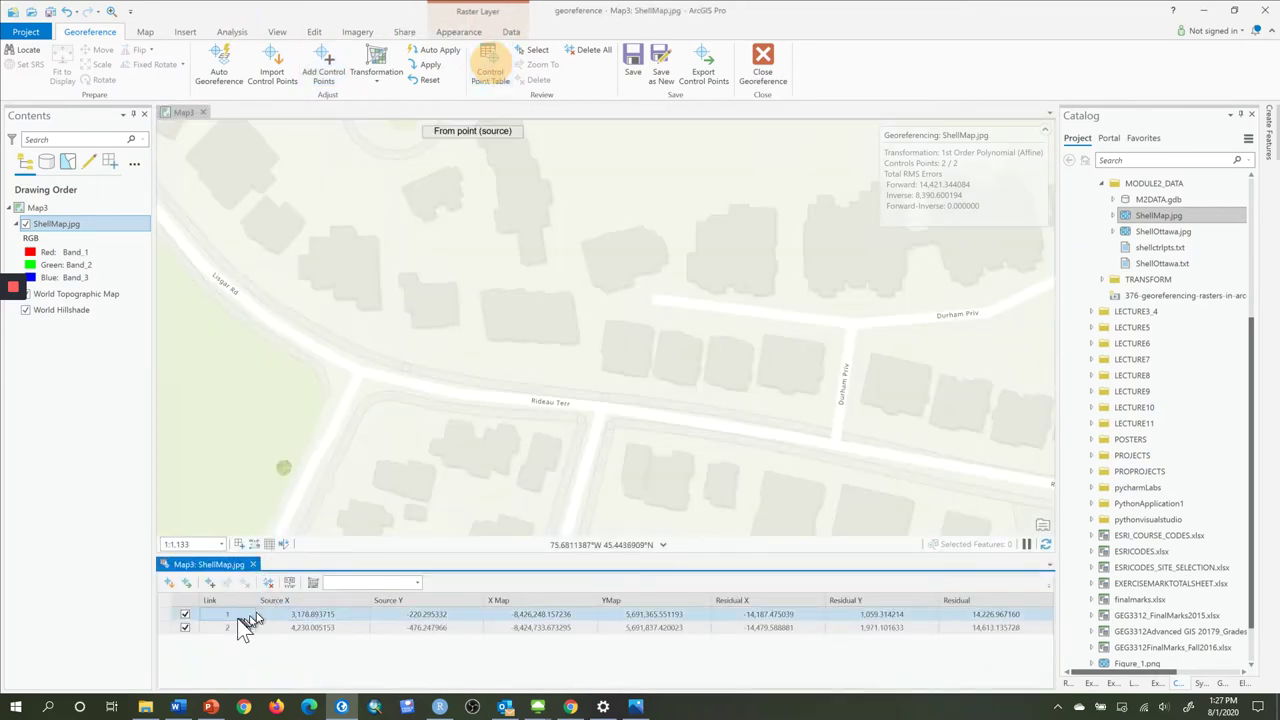
{"action": "left_click", "coordinate": [223, 626]}
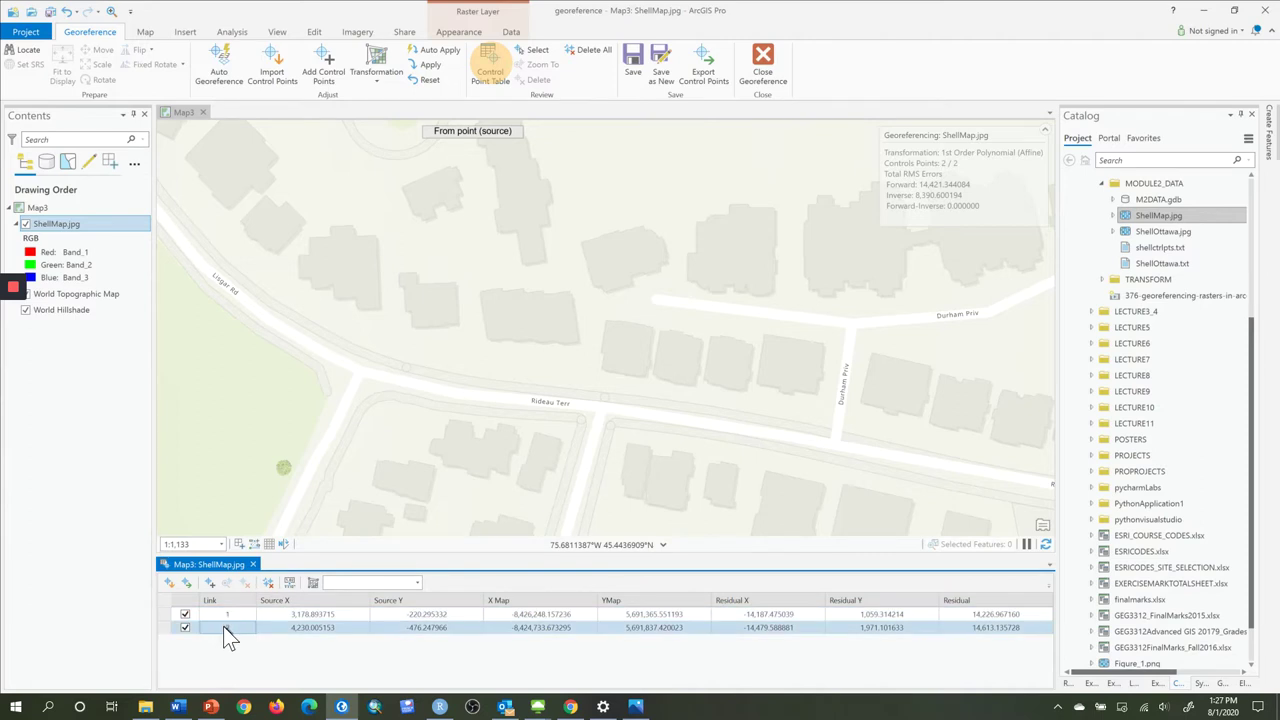
{"action": "left_click", "coordinate": [338, 604]}
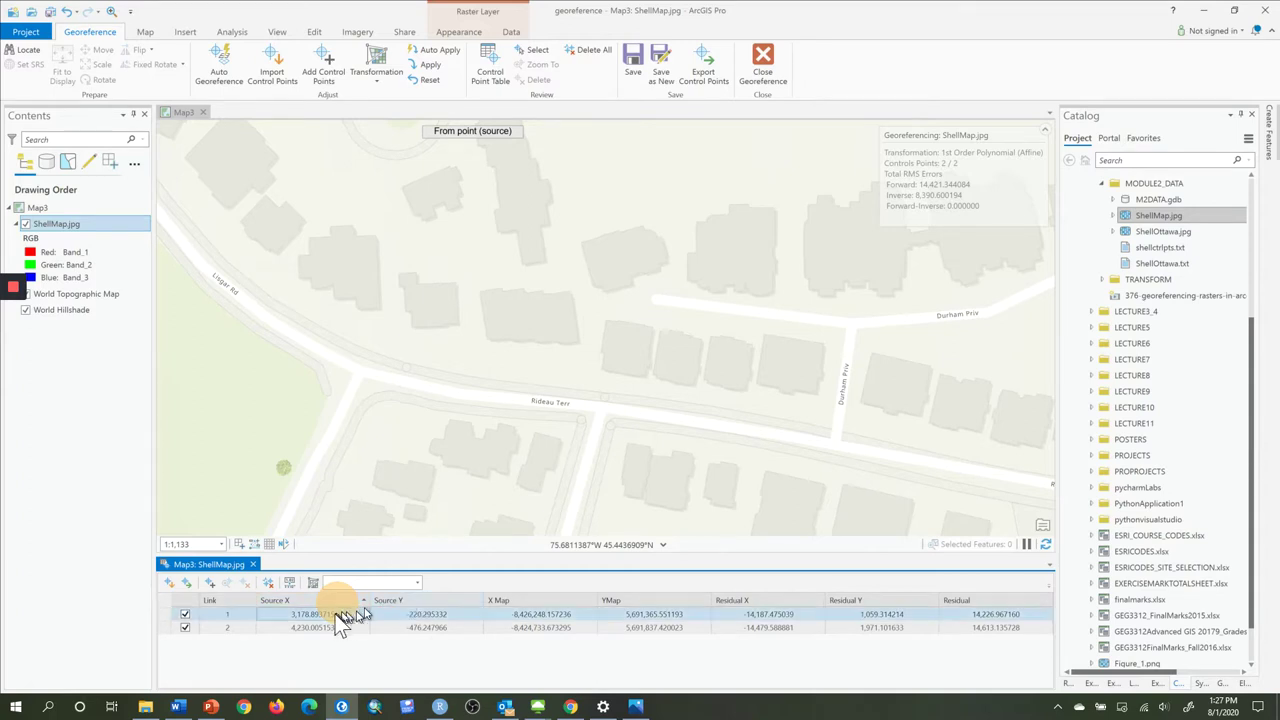
{"action": "left_click", "coordinate": [420, 614]}
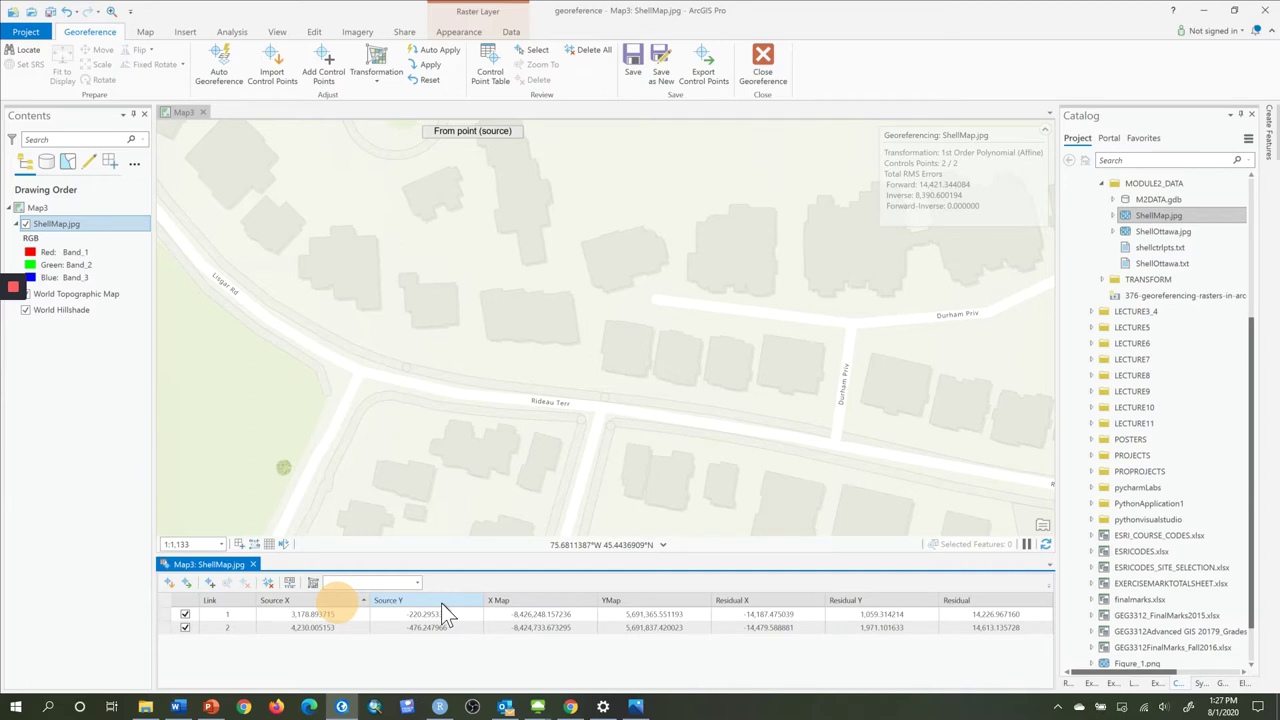
{"action": "left_click_drag", "start_coordinate": [441, 603], "coordinate": [543, 610]}
{"action": "left_click", "coordinate": [530, 616]}
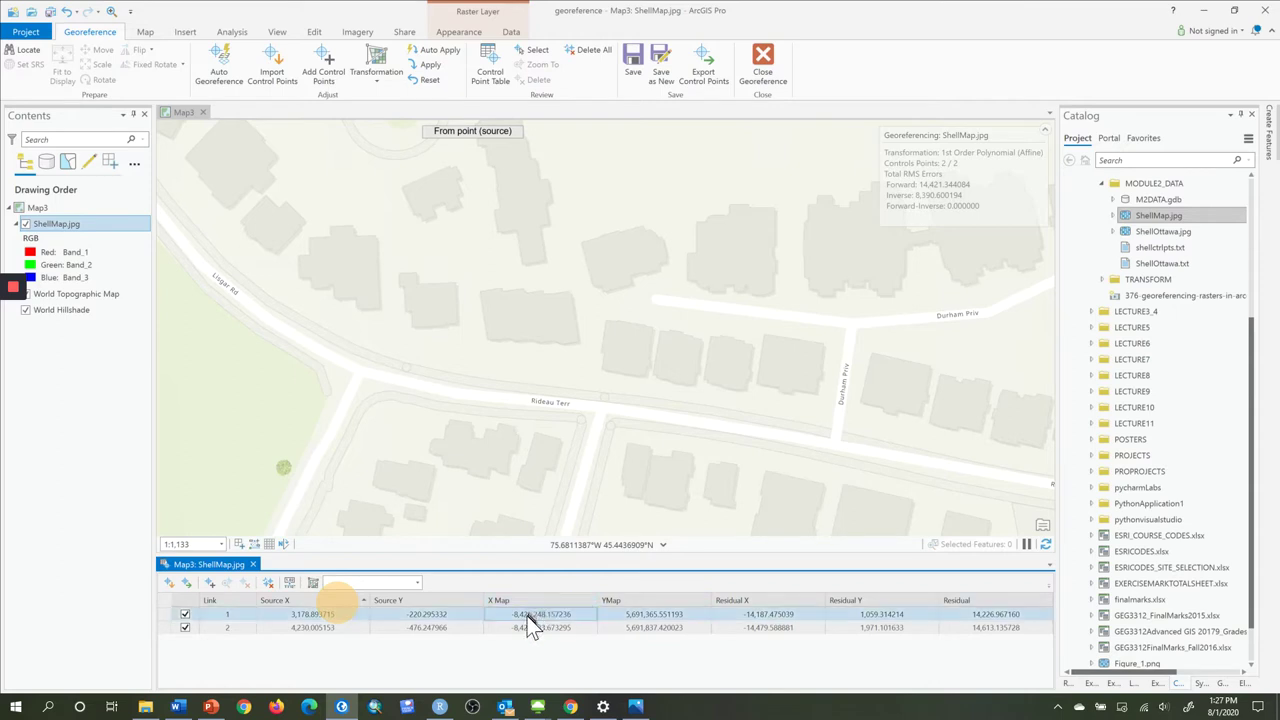
{"action": "left_click", "coordinate": [608, 626]}
{"action": "left_click", "coordinate": [370, 645]}
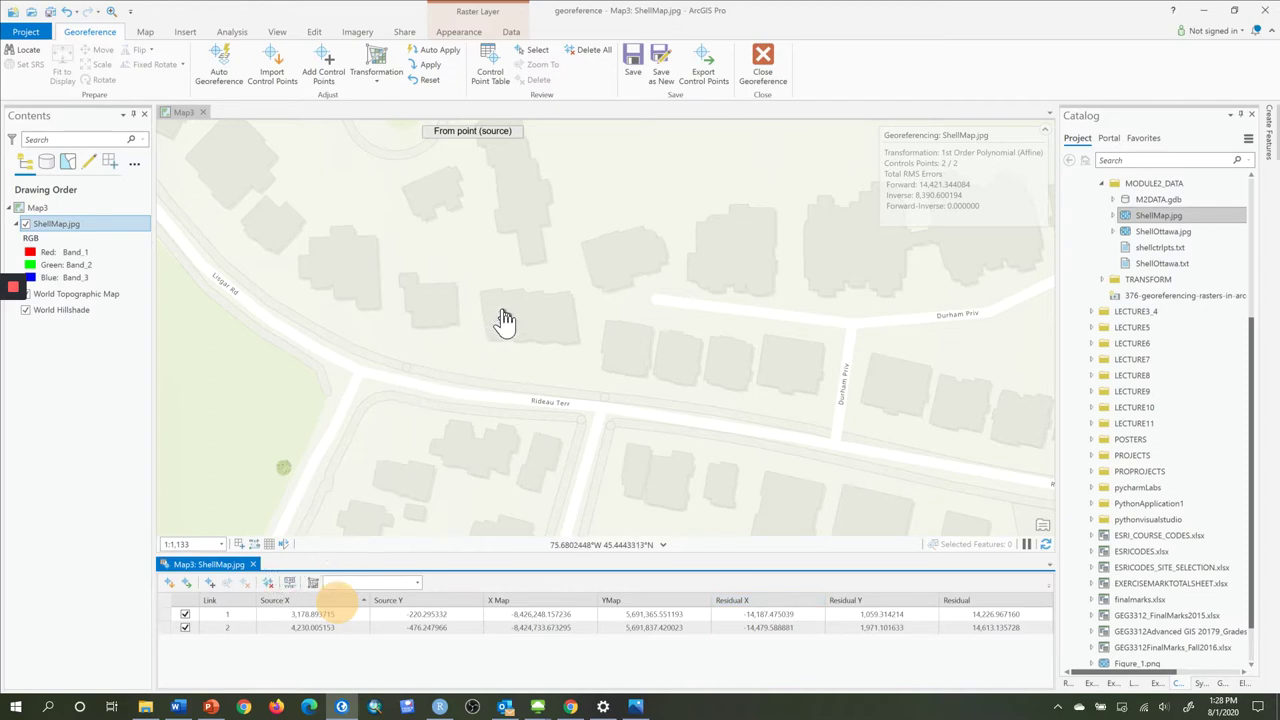
Switch to the Explore tool and zoom out of the map view
{"action": "left_click", "coordinate": [146, 34]}
{"action": "left_click", "coordinate": [104, 62]}
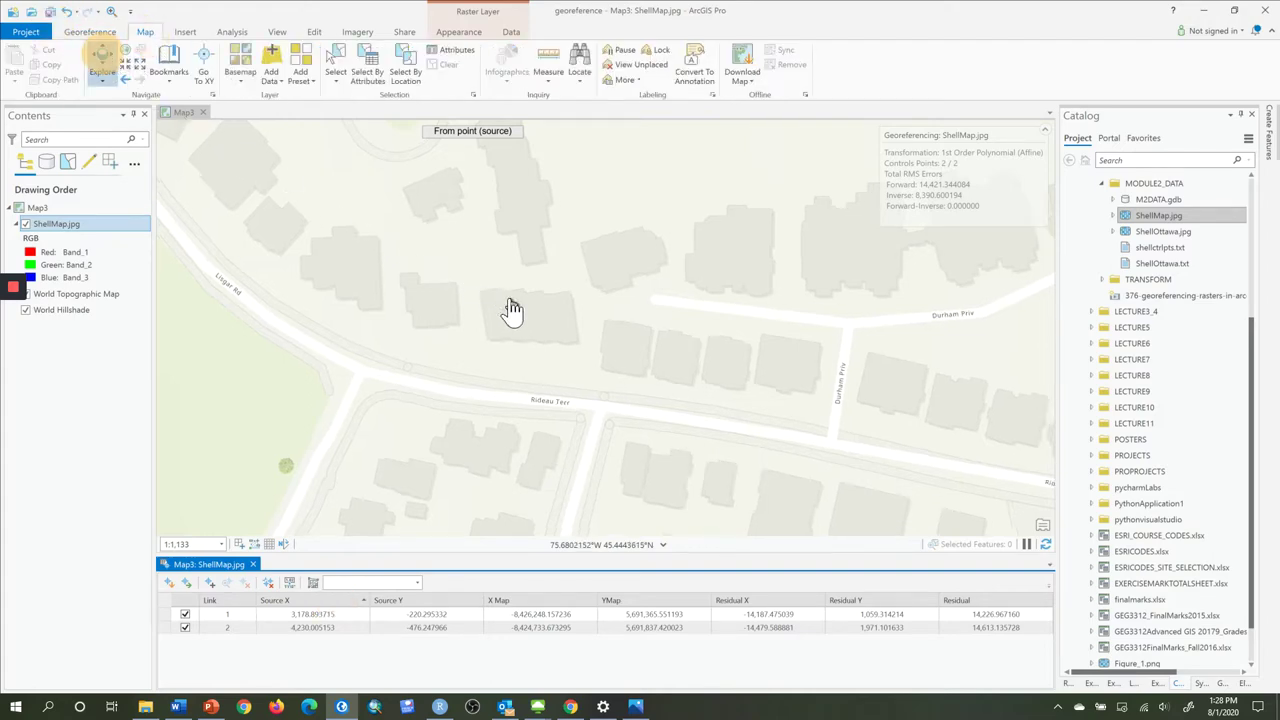
{"action": "scroll", "coordinate": [512, 310], "scroll_direction": "down", "scroll_amount": 5}
{"action": "scroll", "coordinate": [512, 310], "scroll_direction": "down", "scroll_amount": 3}
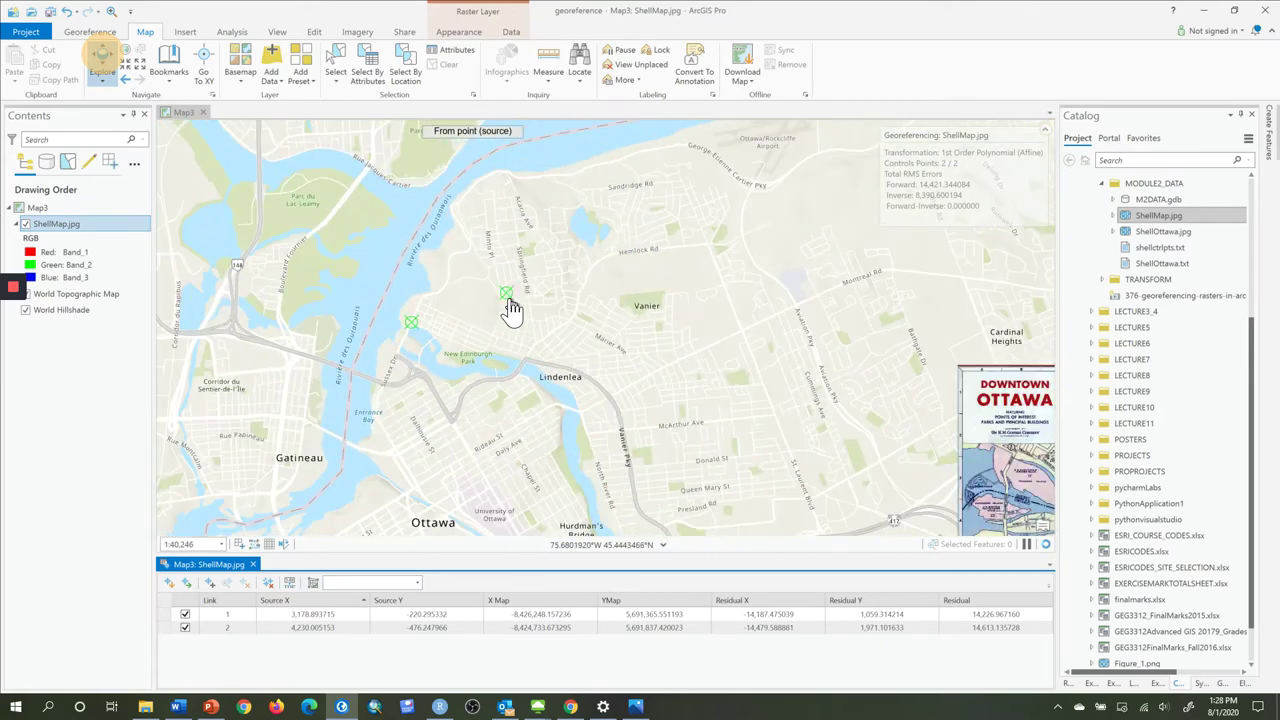
{"action": "left_click", "coordinate": [881, 447]}
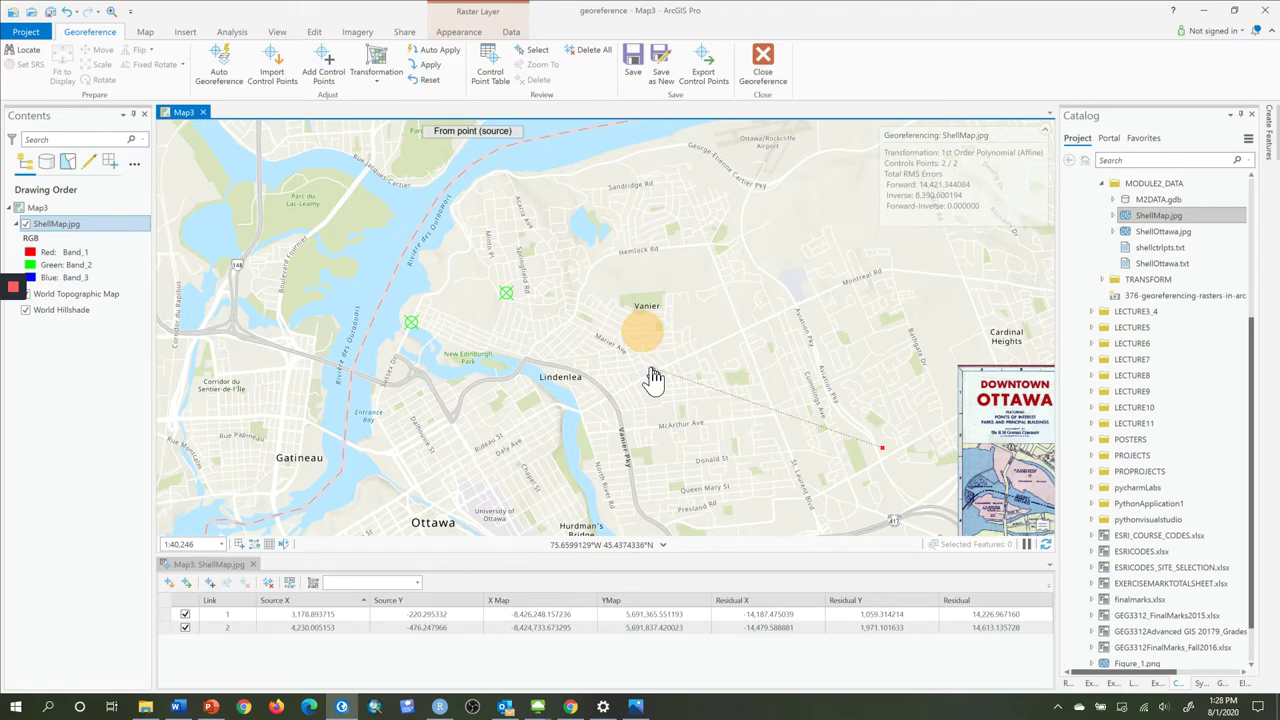
Click on the map near Vanier, then turn off Add Control Points on the Georeference tab
{"action": "left_click", "coordinate": [146, 33]}
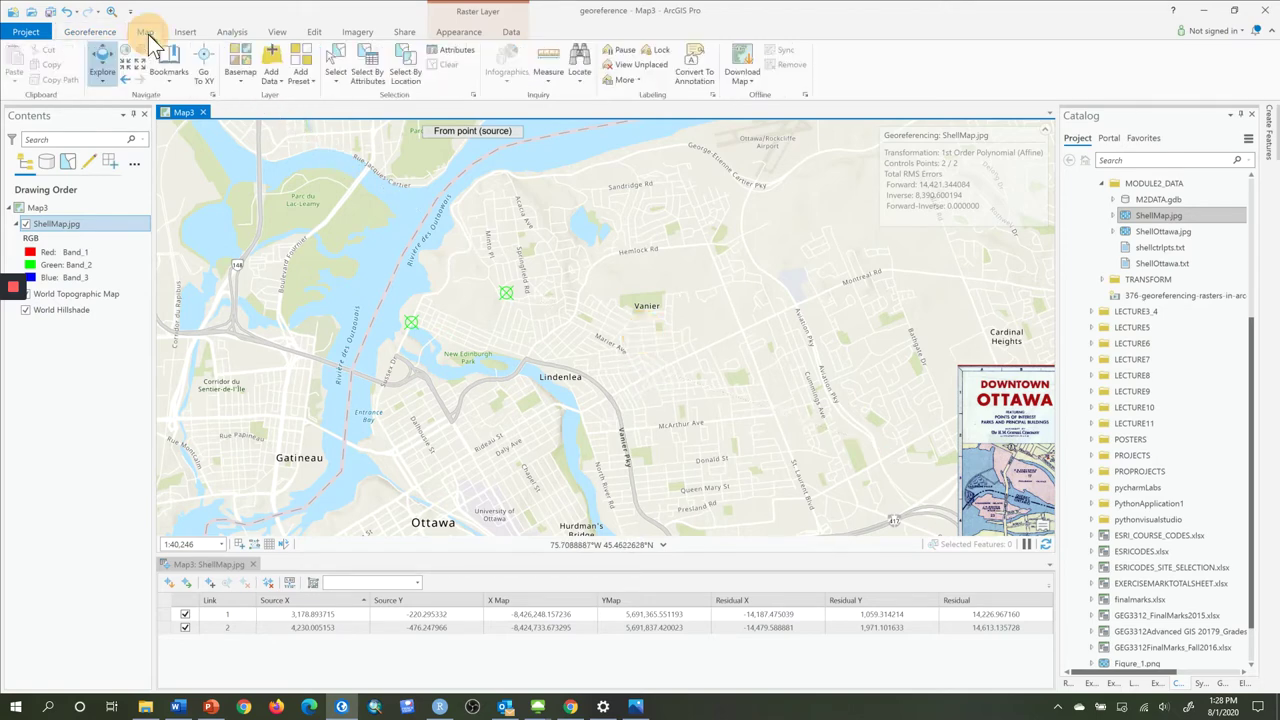
{"action": "left_click", "coordinate": [104, 66]}
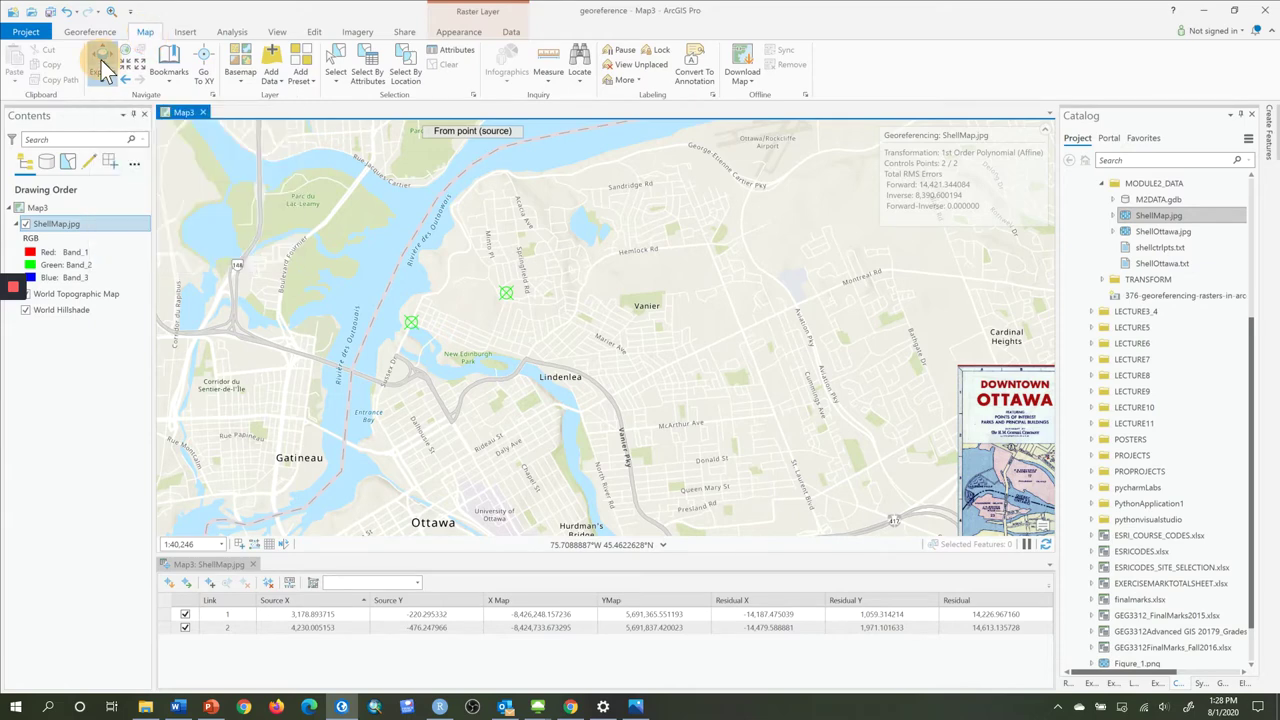
{"action": "left_click", "coordinate": [456, 265]}
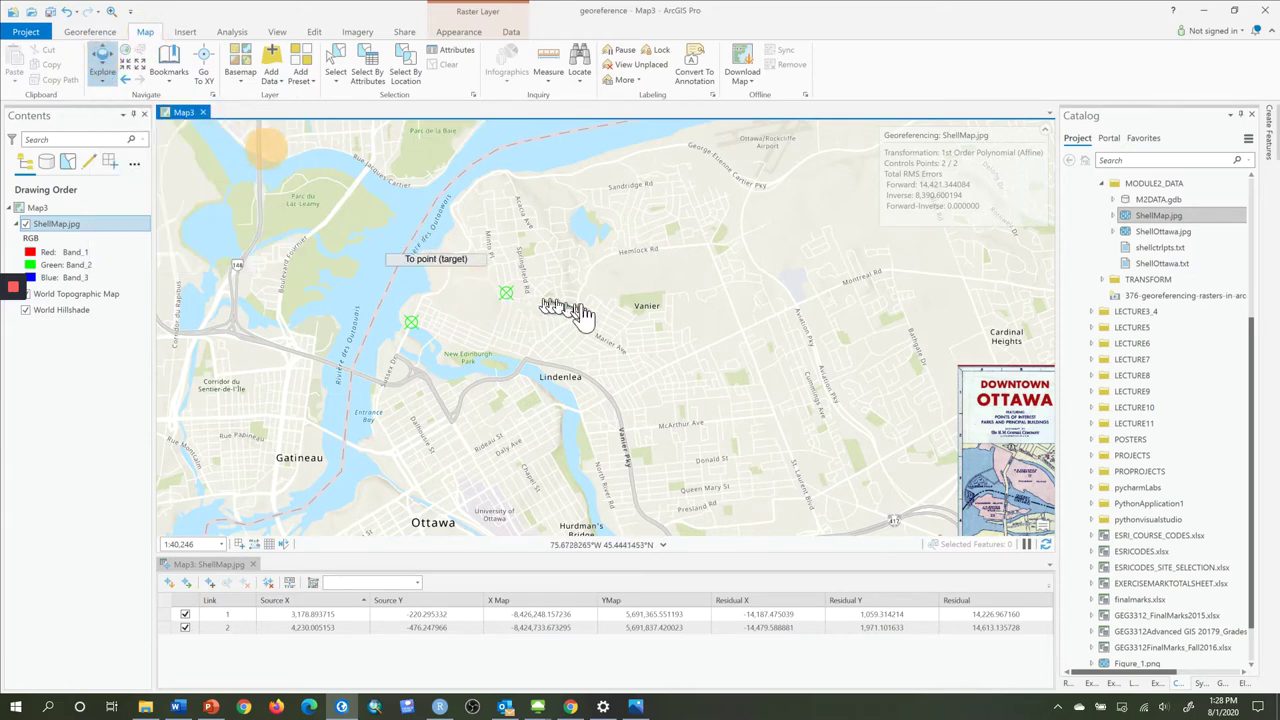
{"action": "left_click", "coordinate": [655, 305]}
{"action": "left_click", "coordinate": [739, 354]}
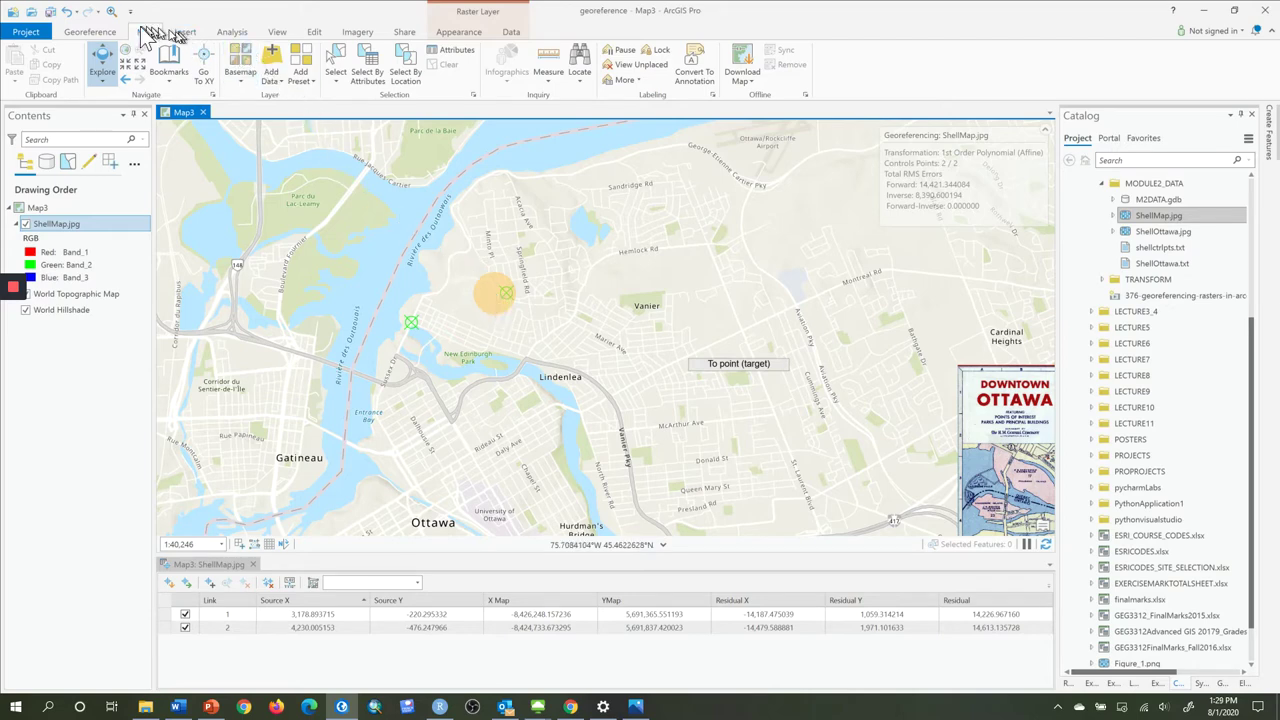
{"action": "left_click", "coordinate": [105, 30]}
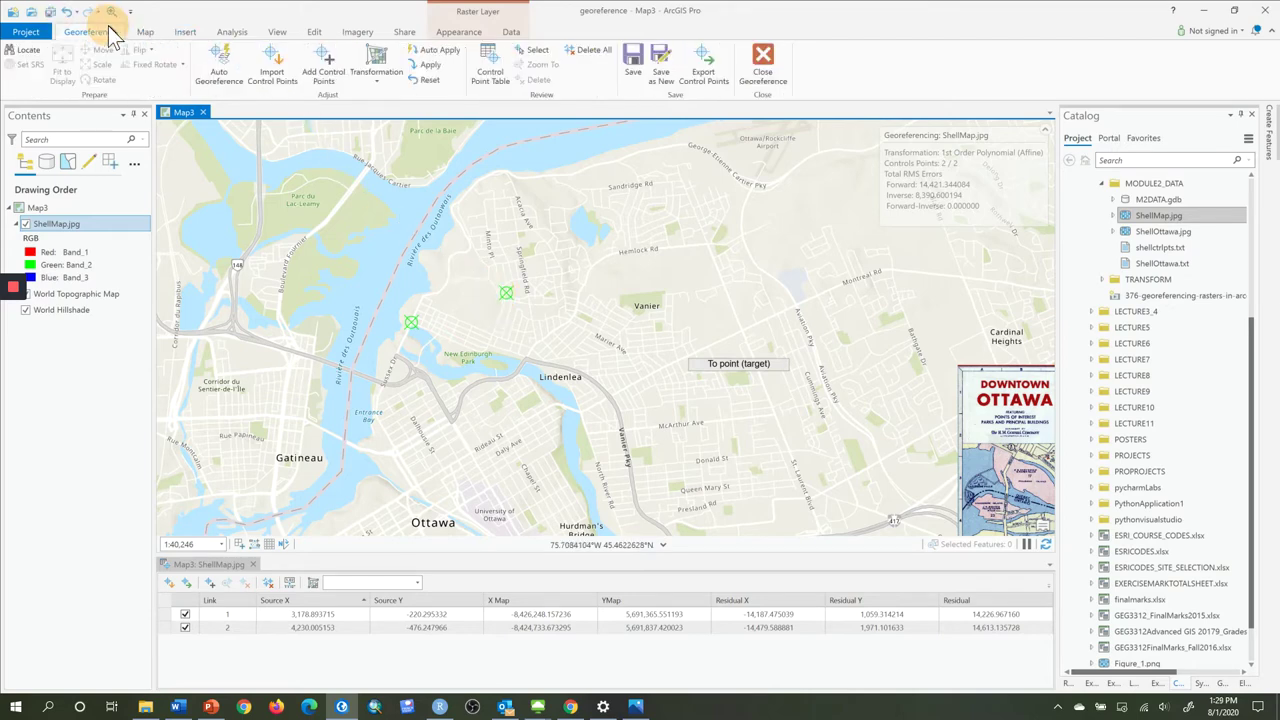
{"action": "left_click", "coordinate": [321, 66]}
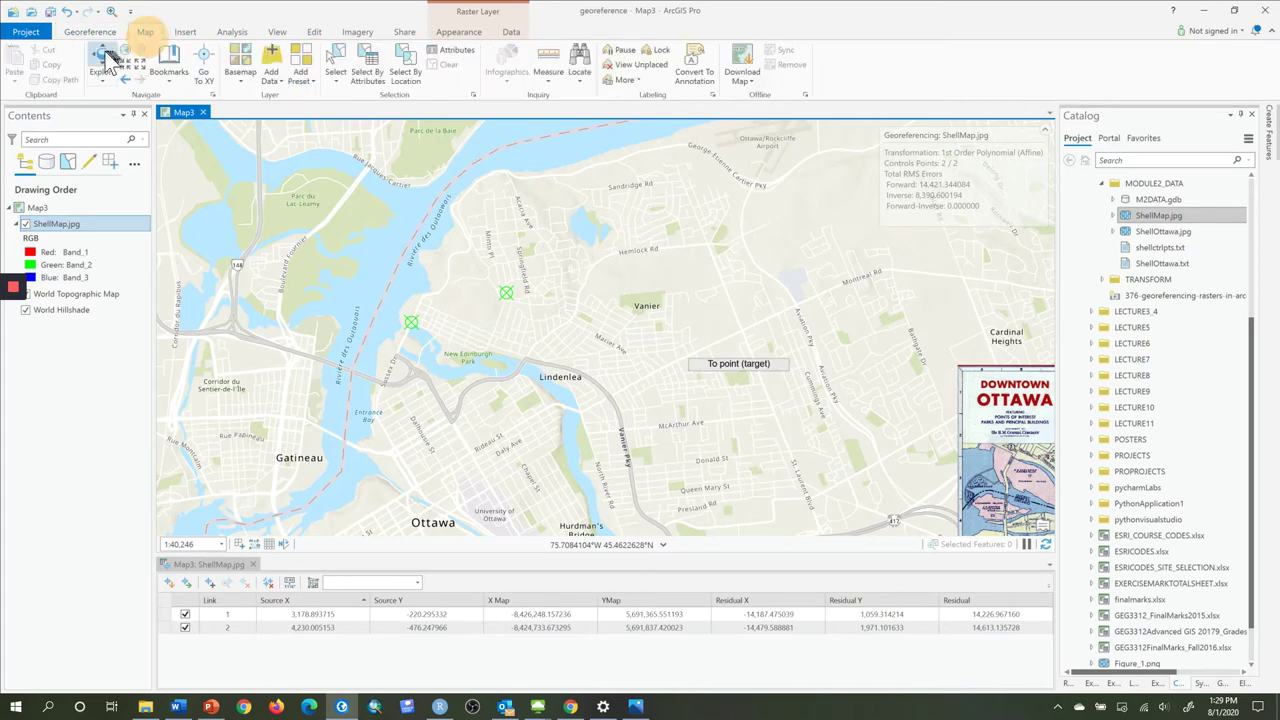
Pan to the Downtown Ottawa scan and zoom into Market Square and York St
{"action": "left_click", "coordinate": [108, 60]}
{"action": "left_click_drag", "start_coordinate": [471, 306], "coordinate": [186, 186]}
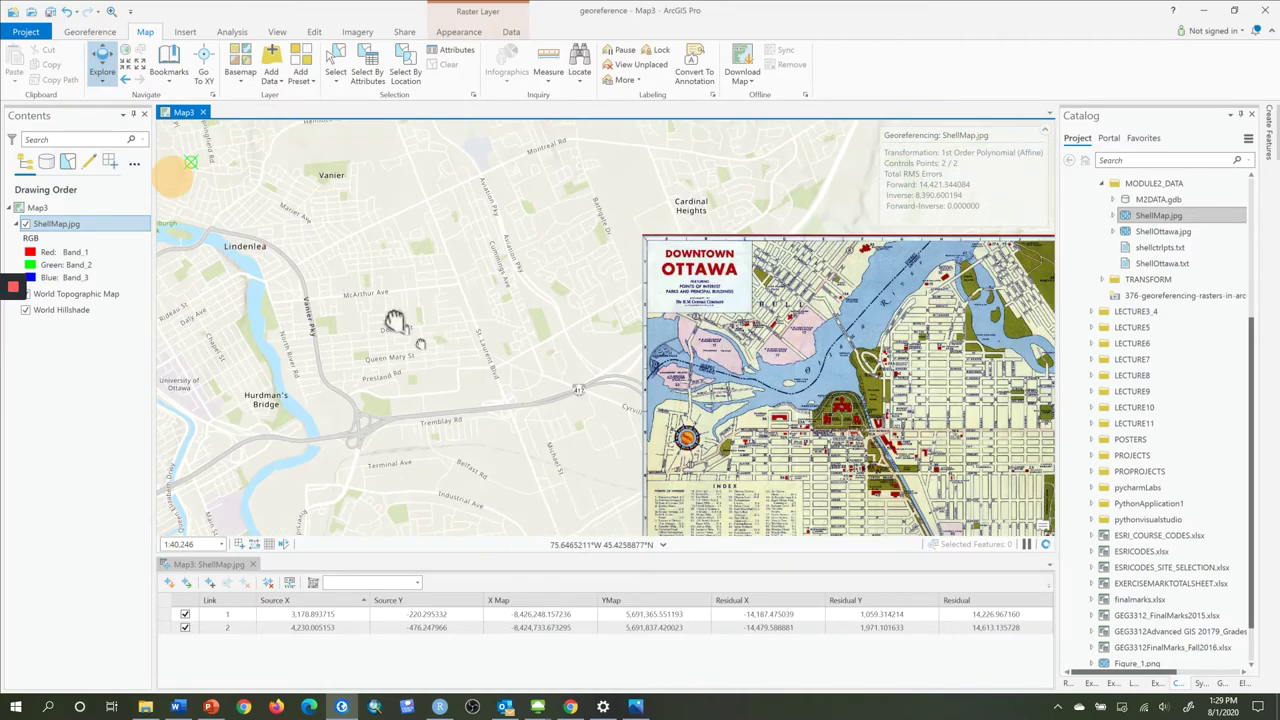
{"action": "left_click_drag", "start_coordinate": [400, 320], "coordinate": [271, 206]}
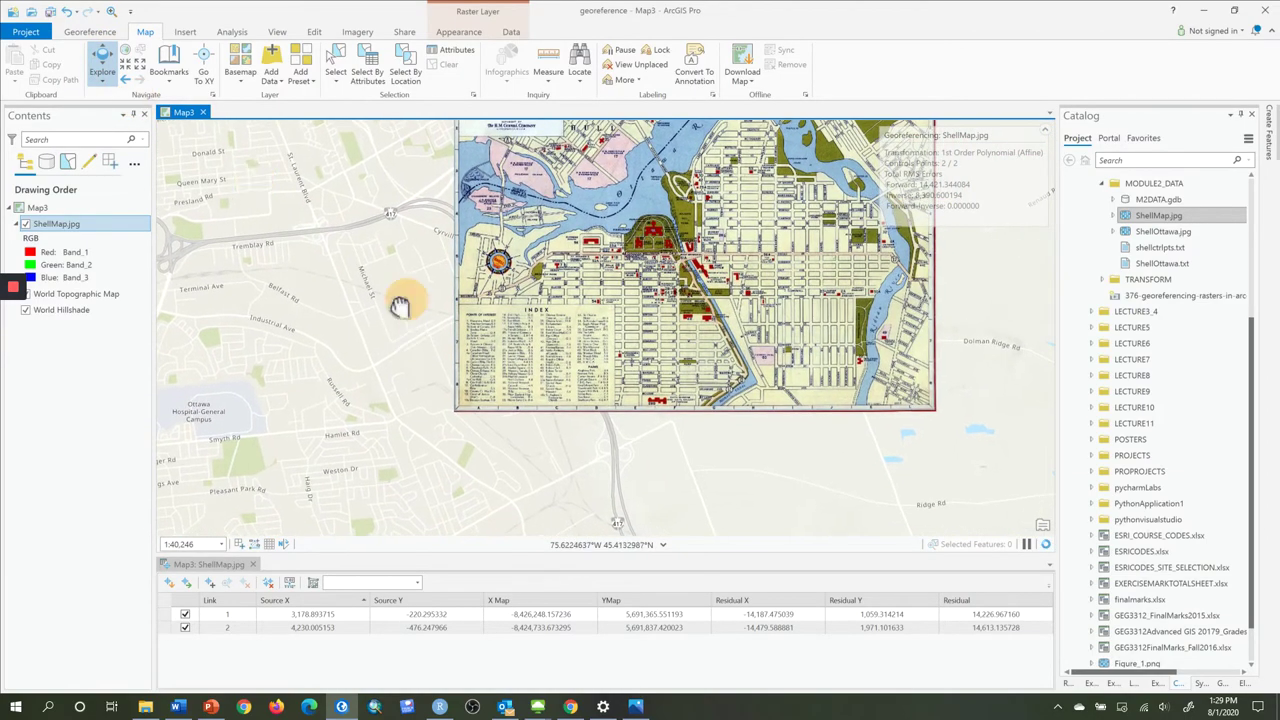
{"action": "left_click_drag", "start_coordinate": [400, 309], "coordinate": [286, 399]}
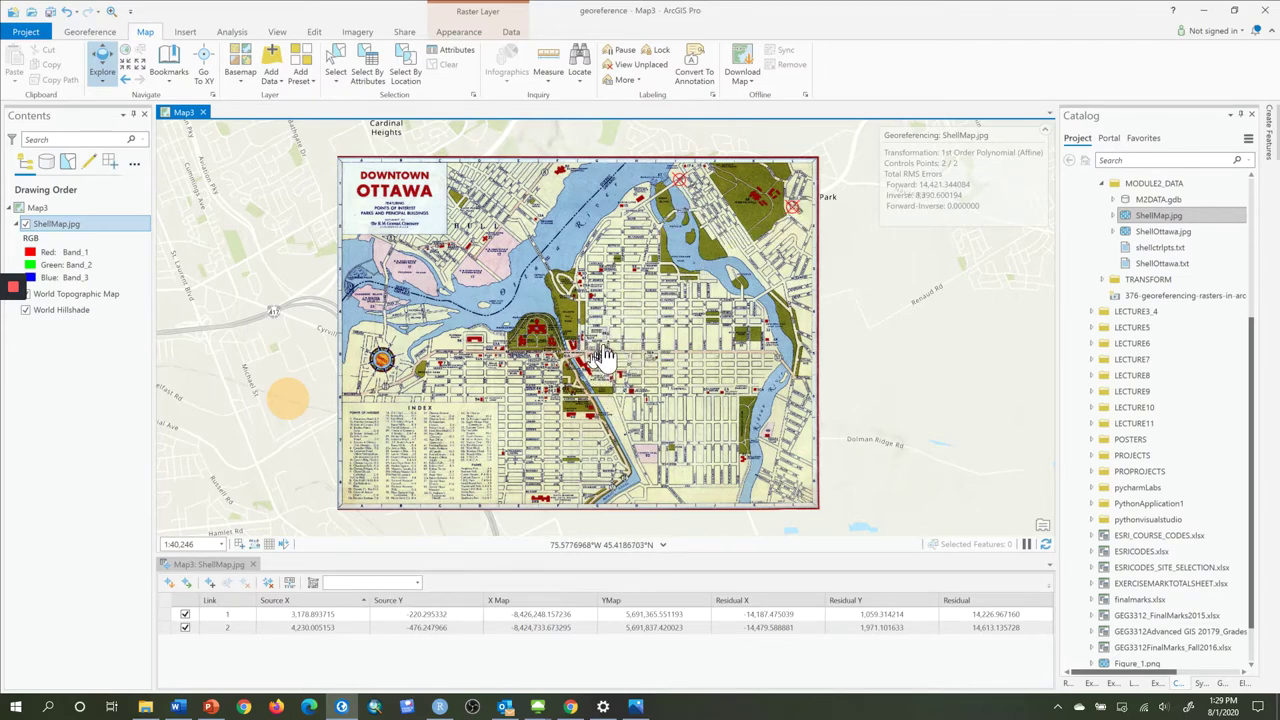
{"action": "scroll", "coordinate": [605, 355], "scroll_direction": "up", "scroll_amount": 5}
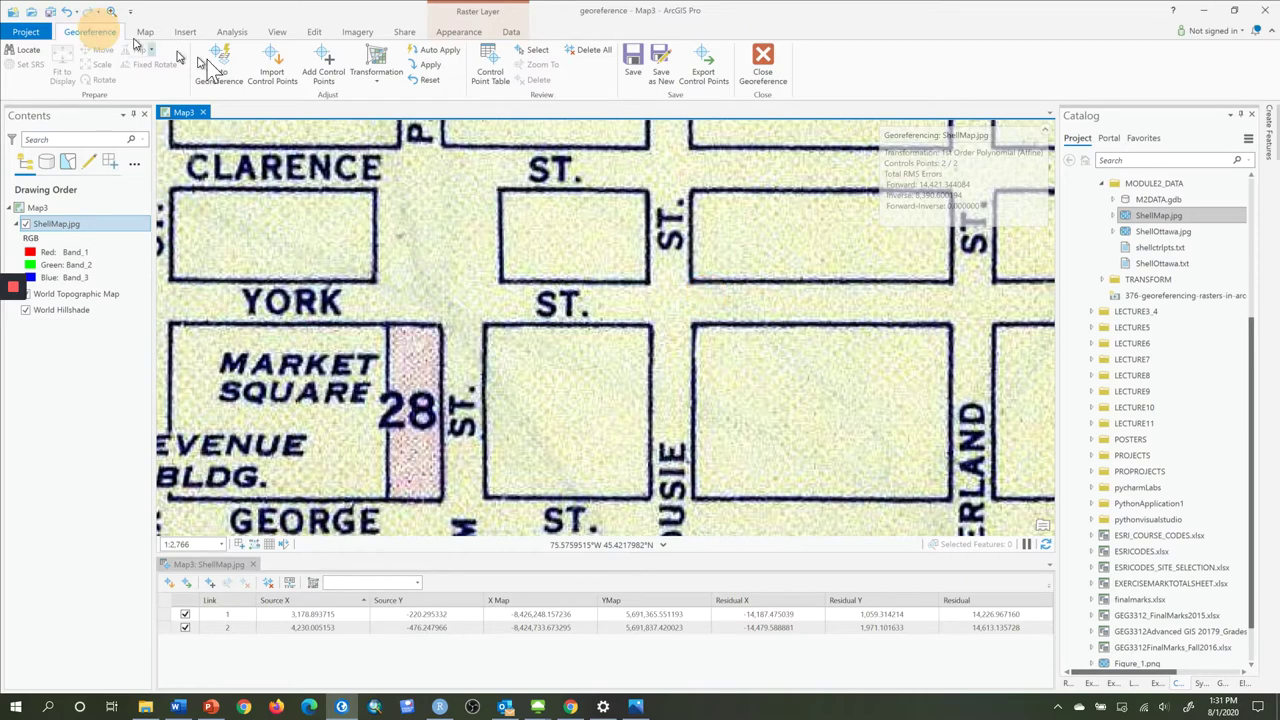
Add a third control point from the scan's York St intersection to York St on the basemap
{"action": "left_click", "coordinate": [322, 78]}
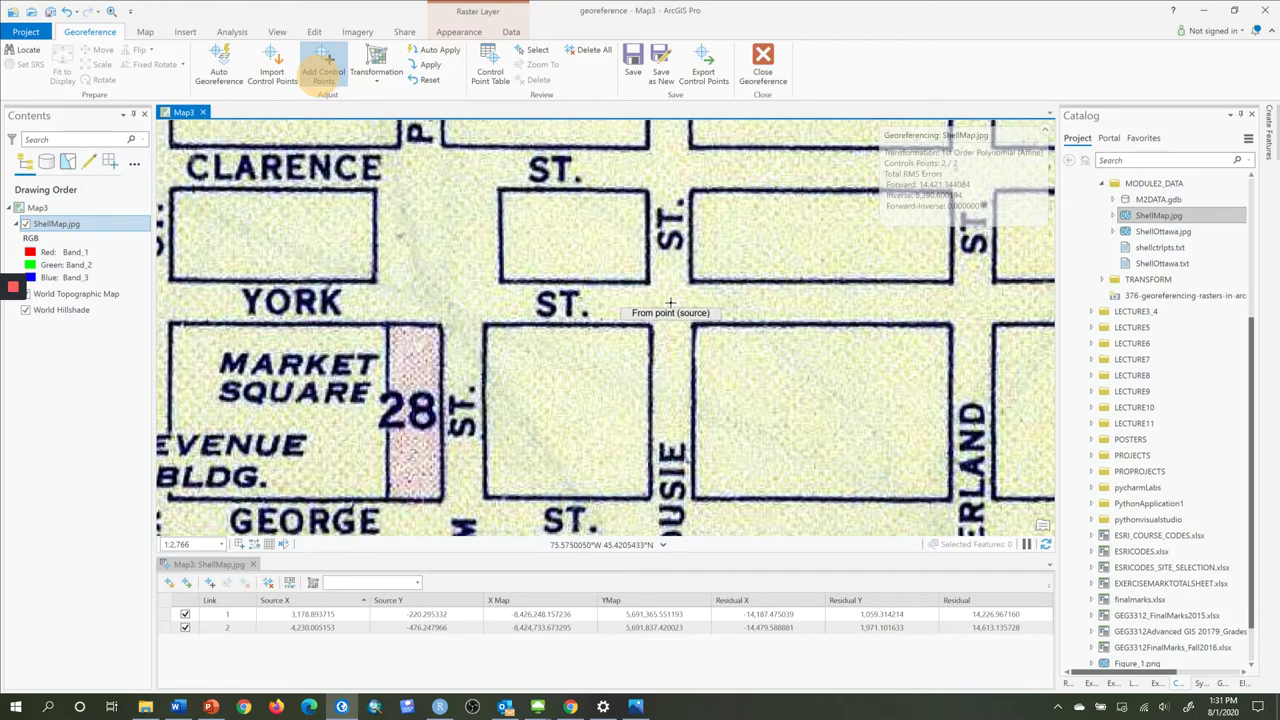
{"action": "left_click", "coordinate": [670, 303]}
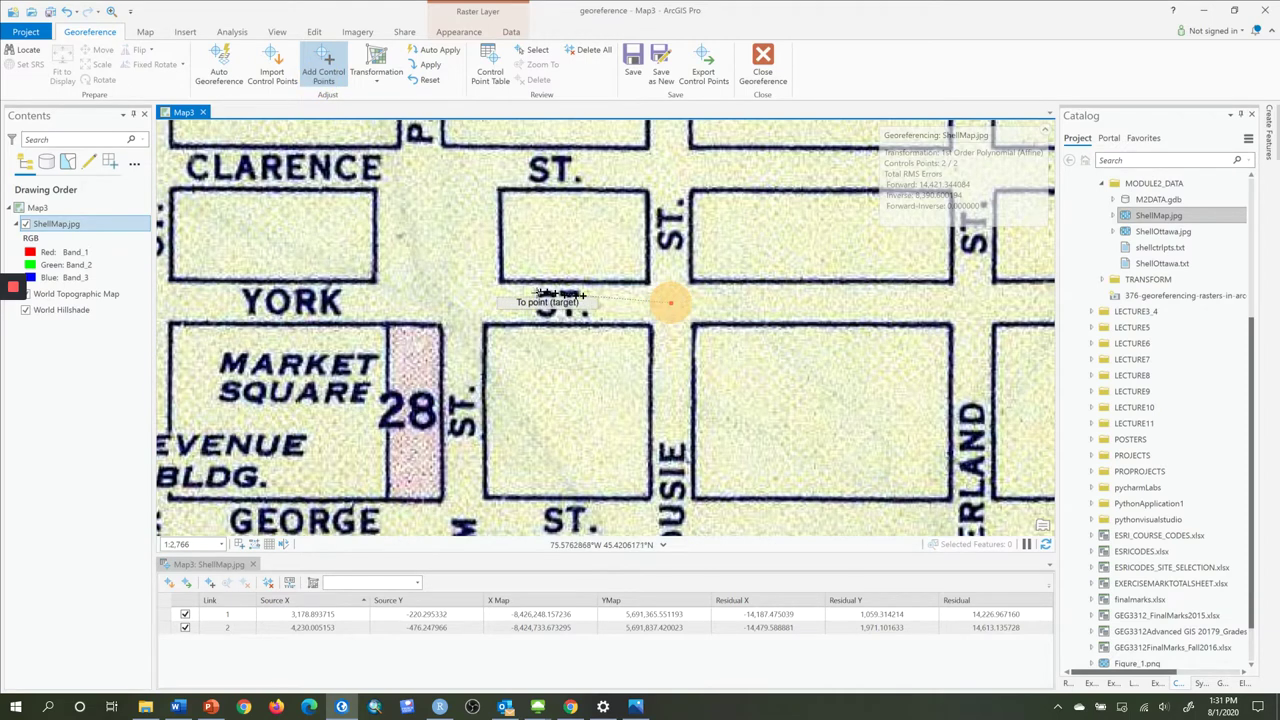
{"action": "scroll", "coordinate": [426, 287], "scroll_direction": "down", "scroll_amount": 5}
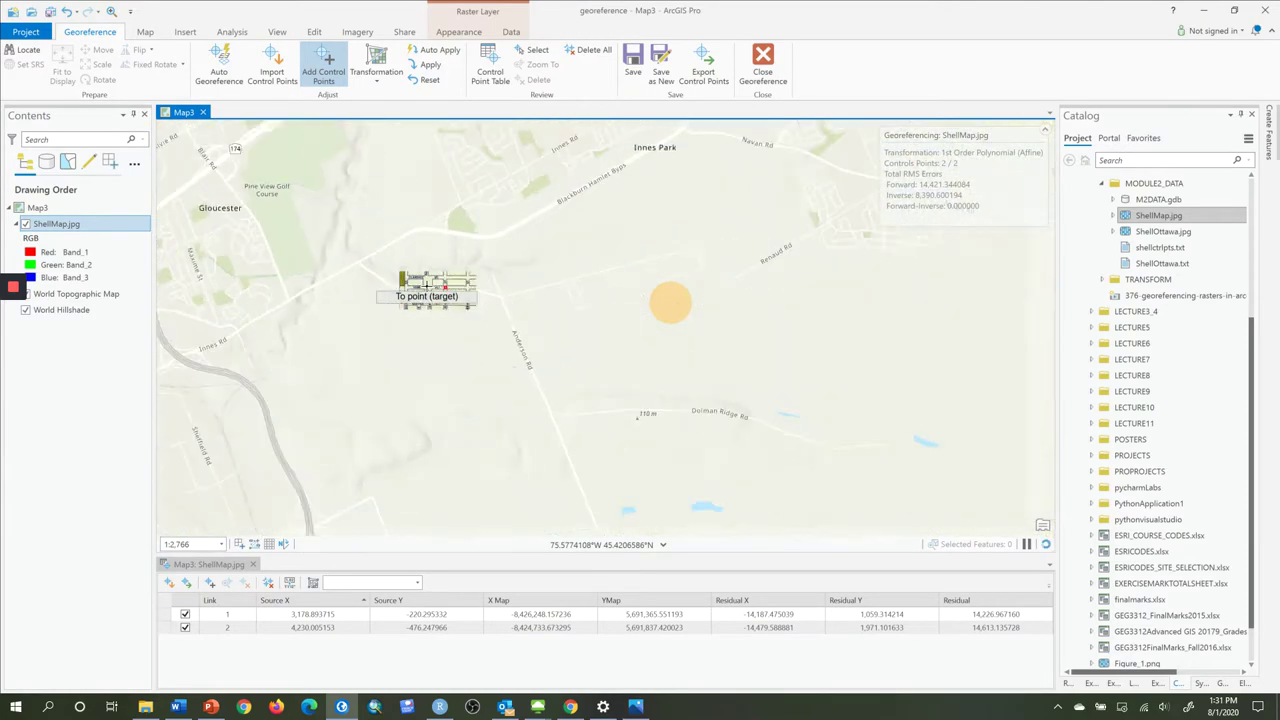
{"action": "key", "text": "Left"}
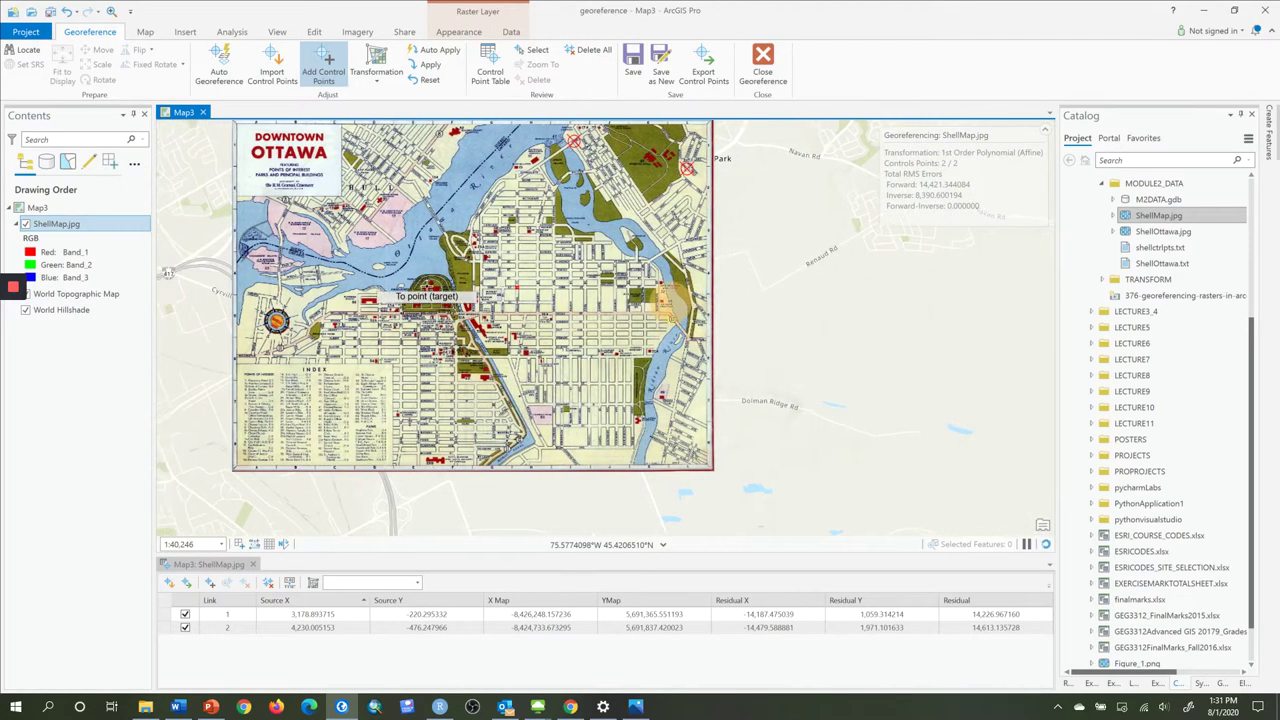
{"action": "key", "text": "Left"}
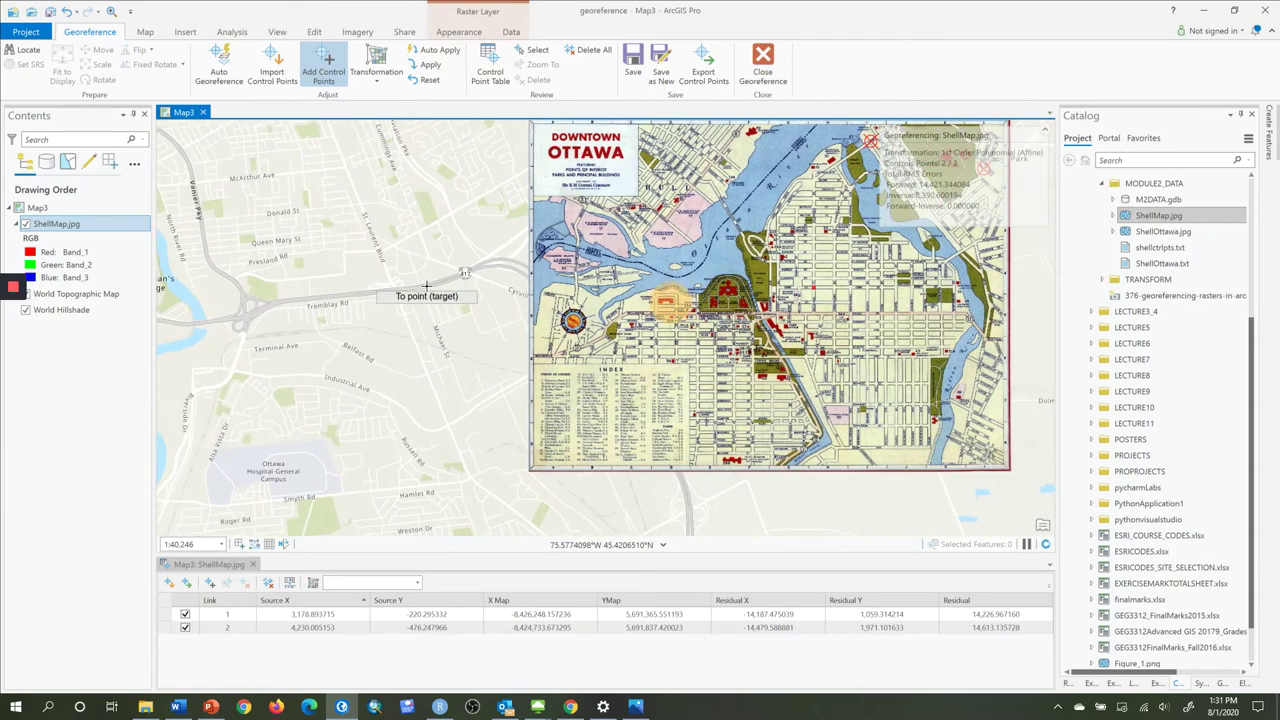
{"action": "key", "text": "Left"}
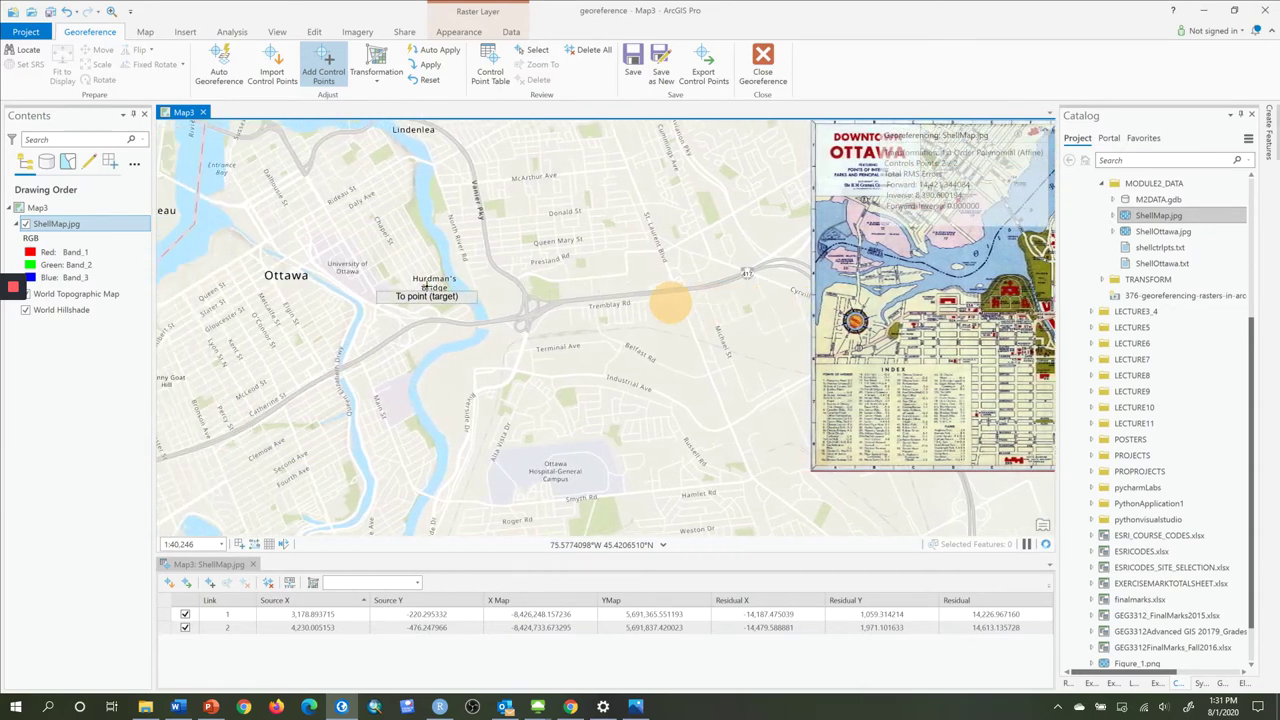
{"action": "key", "text": "Left"}
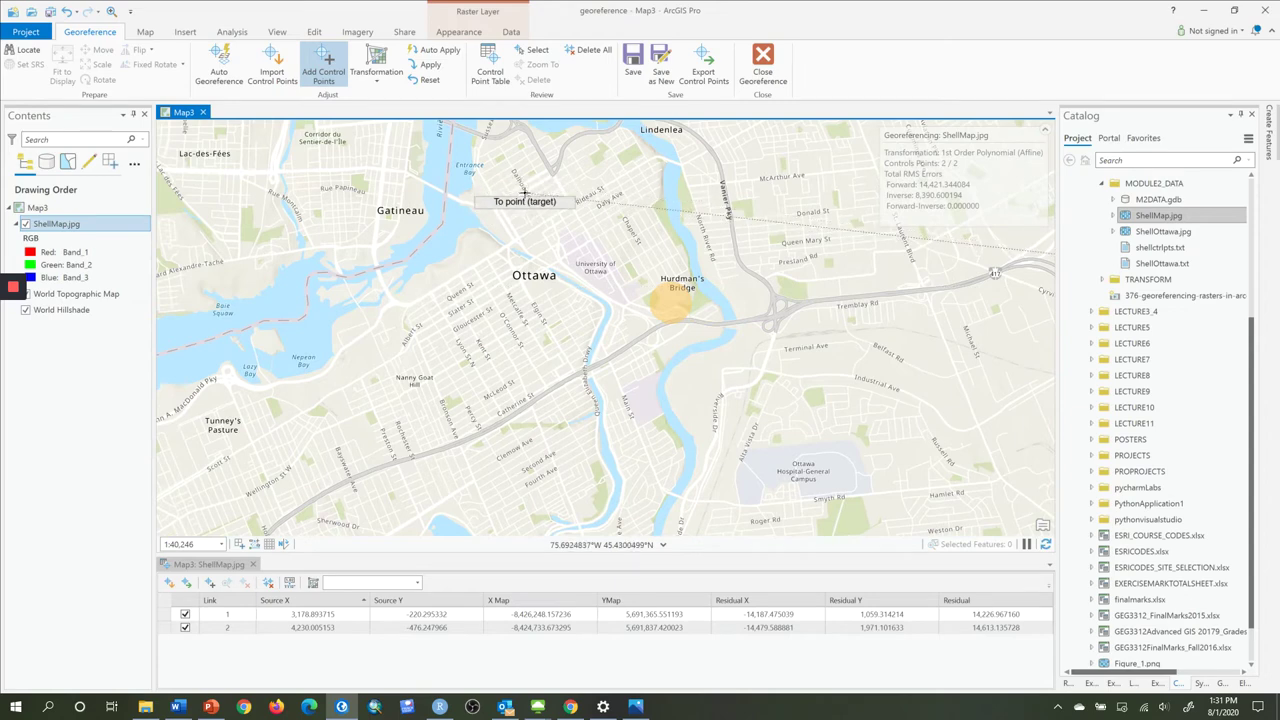
{"action": "scroll", "coordinate": [510, 195], "scroll_direction": "up", "scroll_amount": 3}
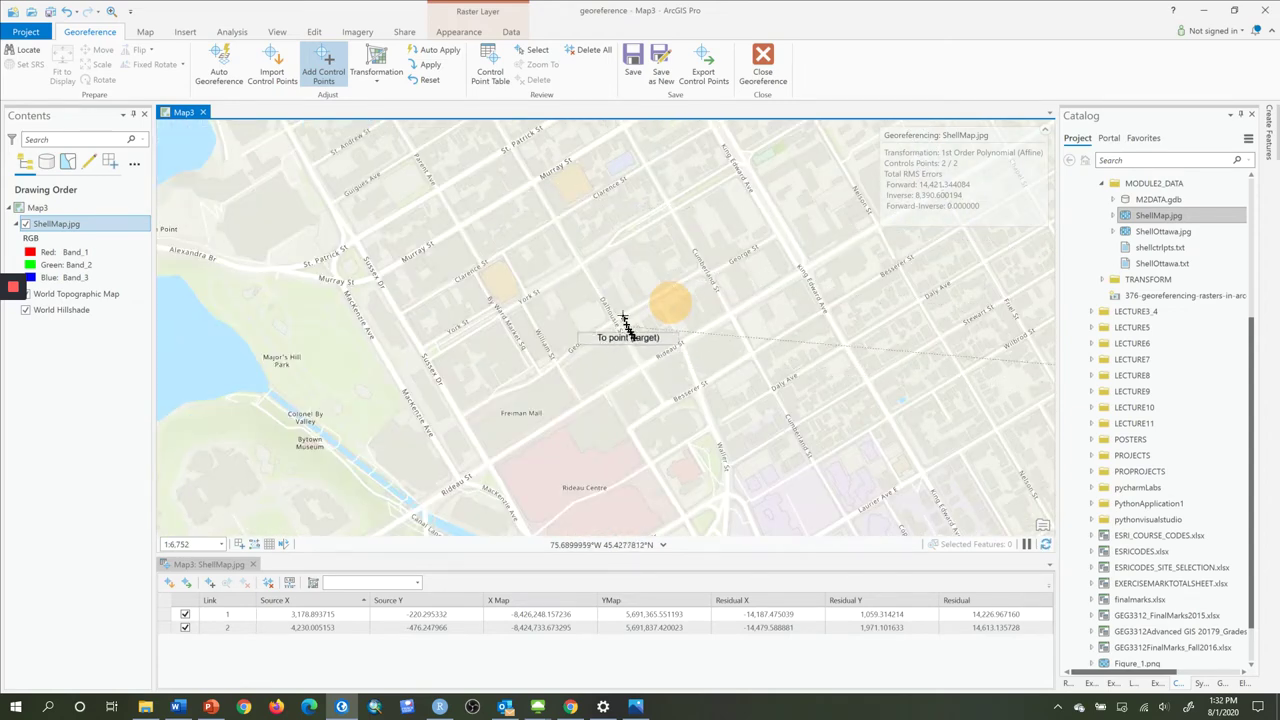
{"action": "scroll", "coordinate": [582, 265], "scroll_direction": "up", "scroll_amount": 5}
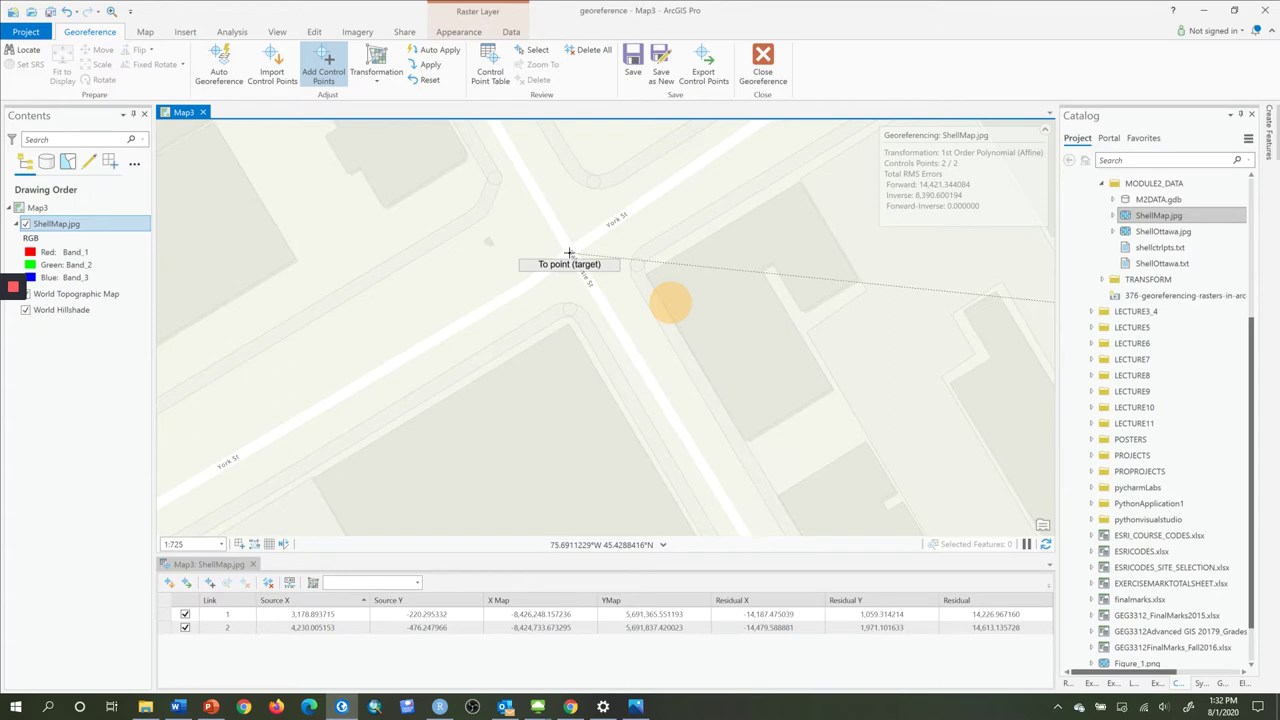
{"action": "left_click", "coordinate": [570, 253]}
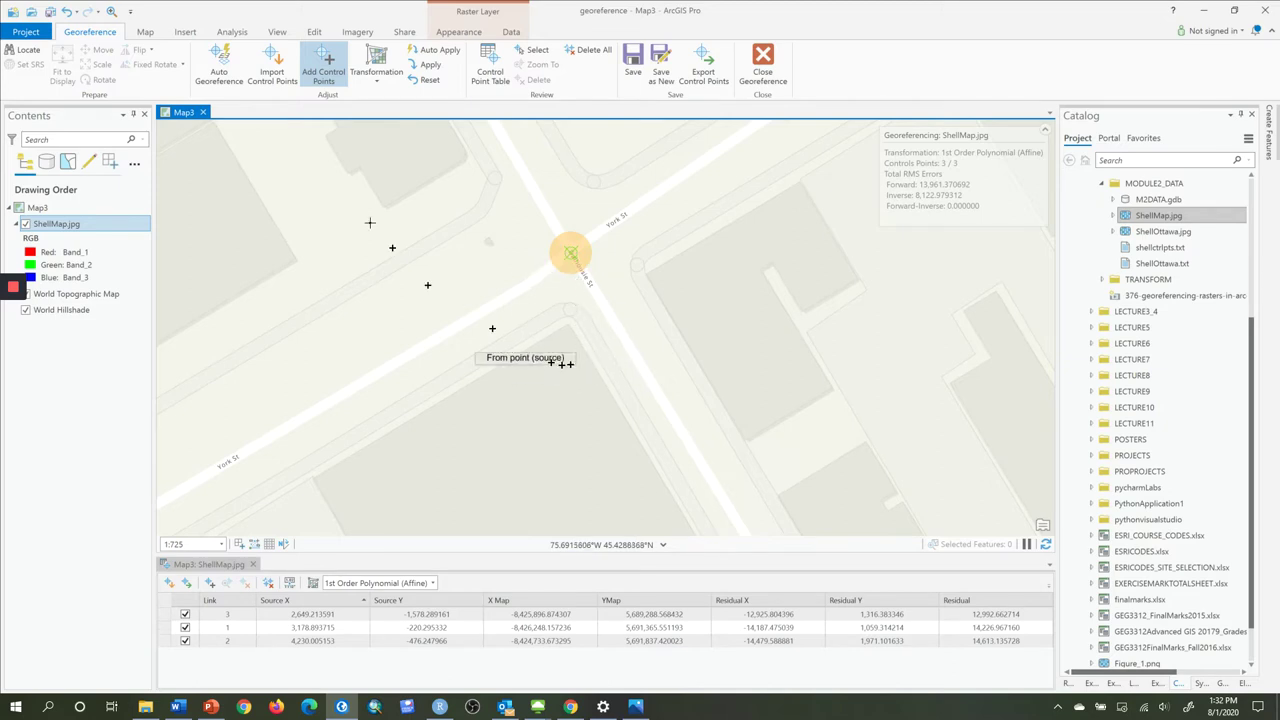
Zoom out and pan around central Ottawa and the river near the new control point
{"action": "left_click", "coordinate": [146, 33]}
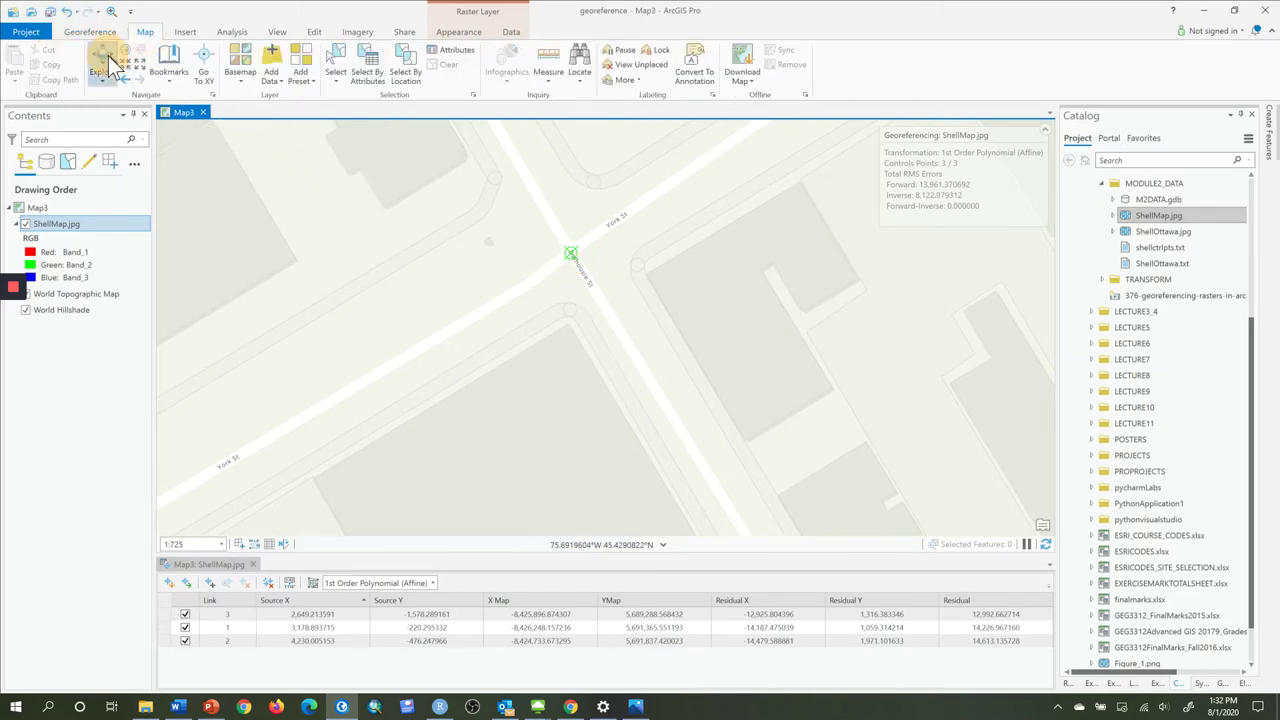
{"action": "left_click", "coordinate": [108, 58]}
{"action": "left_click_drag", "start_coordinate": [270, 244], "coordinate": [345, 288]}
{"action": "scroll", "coordinate": [320, 250], "scroll_direction": "down", "scroll_amount": 3}
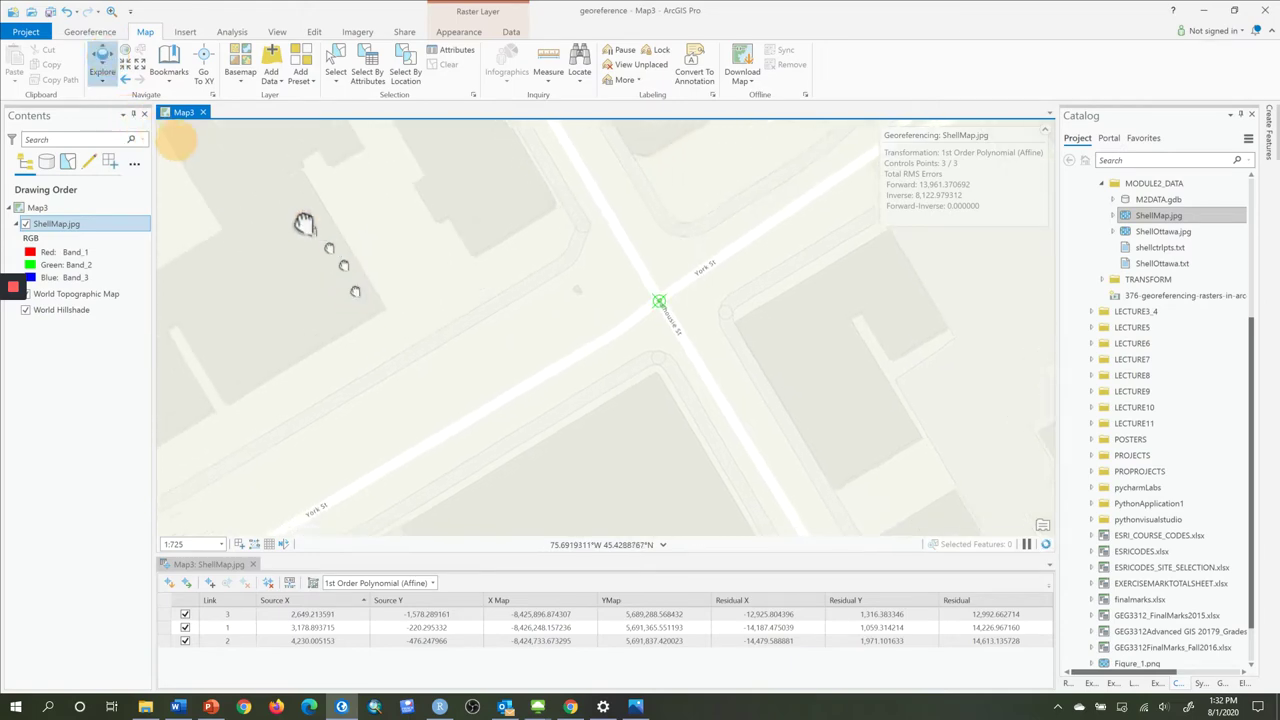
{"action": "scroll", "coordinate": [380, 265], "scroll_direction": "down", "scroll_amount": 2}
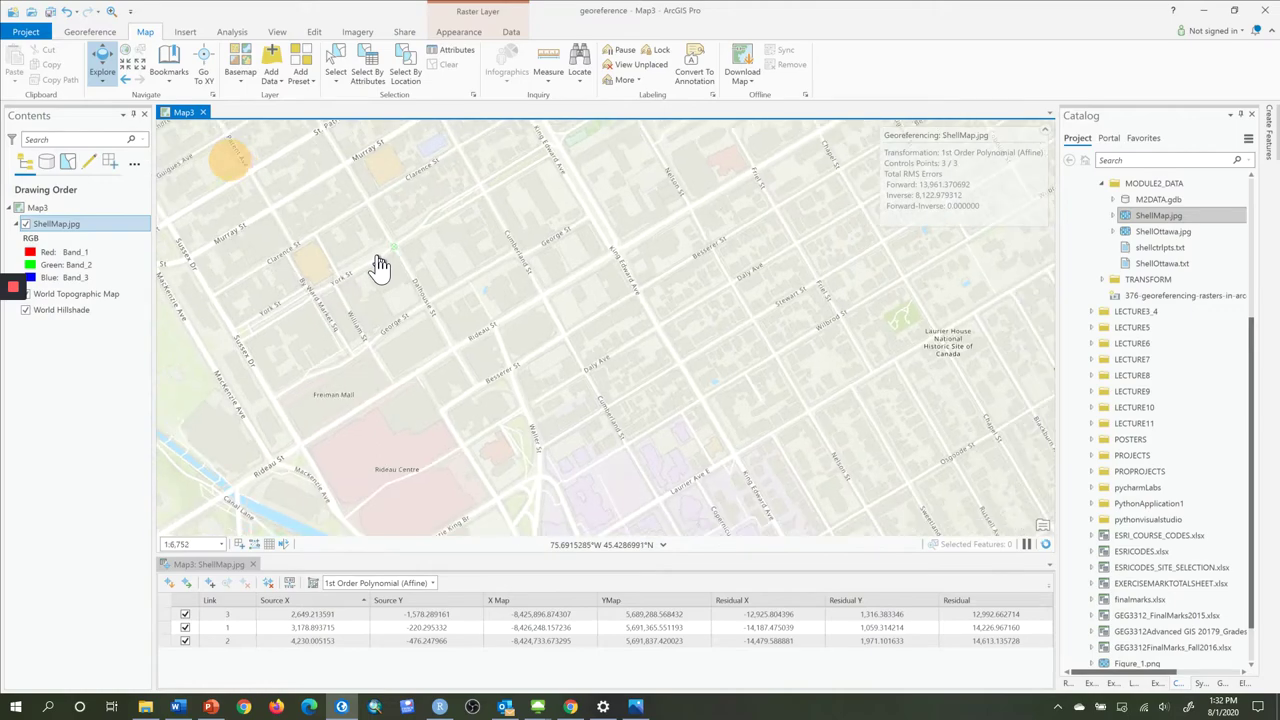
{"action": "scroll", "coordinate": [380, 265], "scroll_direction": "down", "scroll_amount": 2}
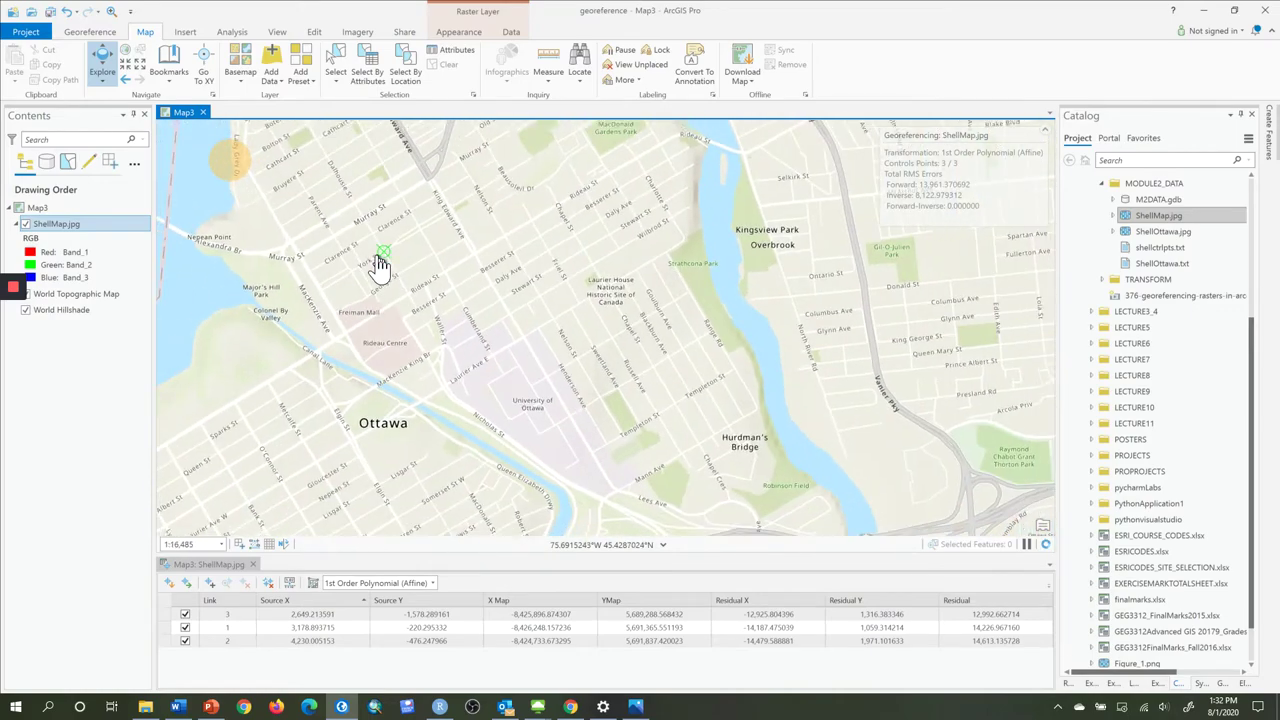
{"action": "scroll", "coordinate": [380, 265], "scroll_direction": "down", "scroll_amount": 1}
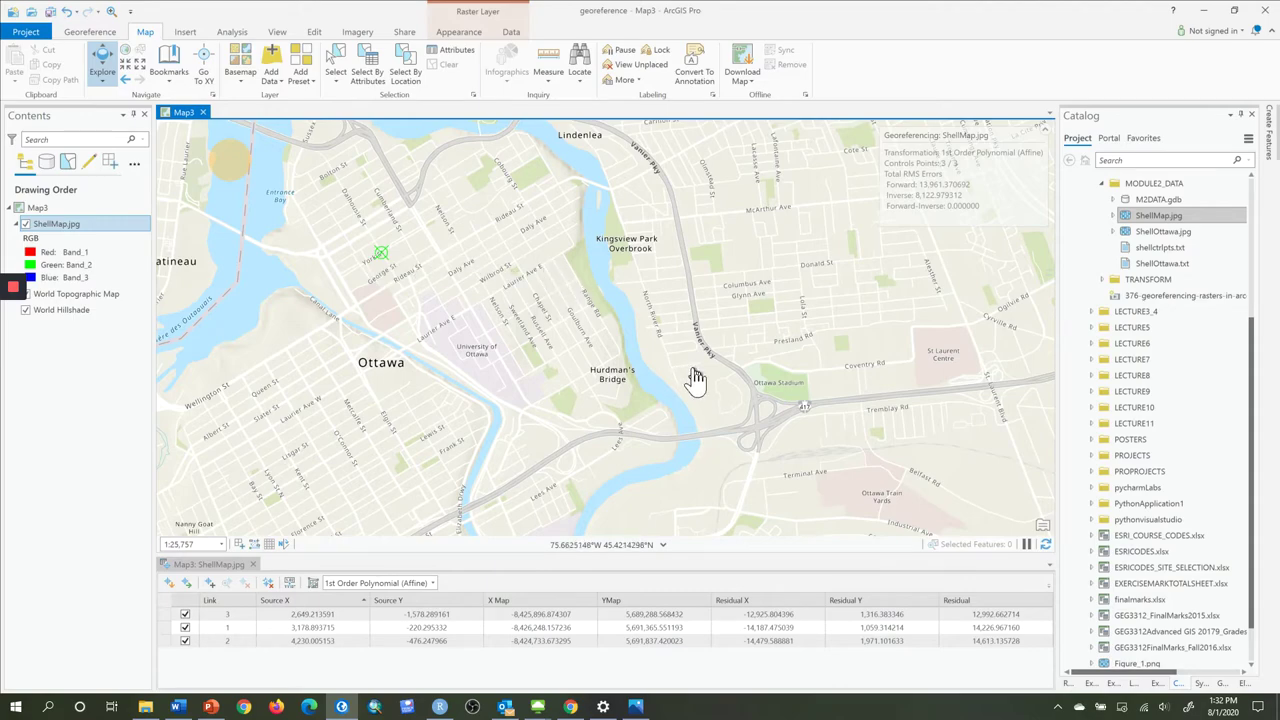
{"action": "left_click_drag", "start_coordinate": [800, 400], "coordinate": [905, 360]}
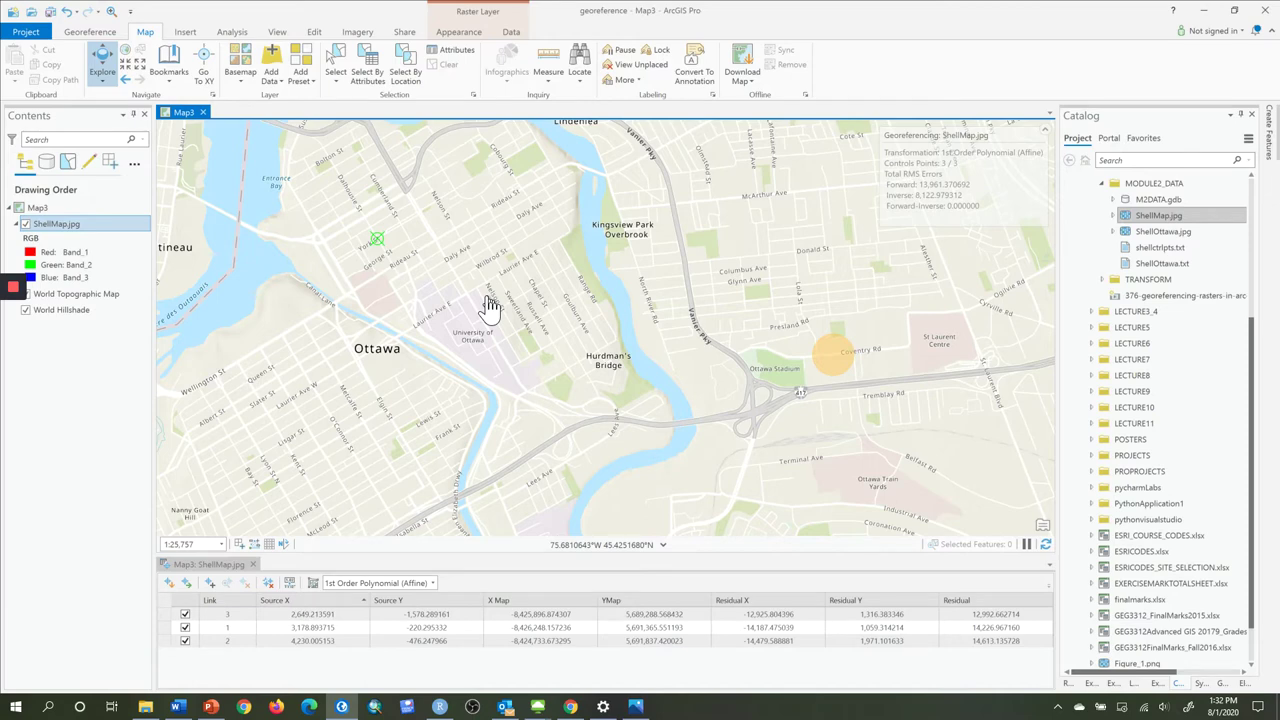
Turn on Auto Apply to transform the scan from its three control points
{"action": "left_click", "coordinate": [90, 32]}
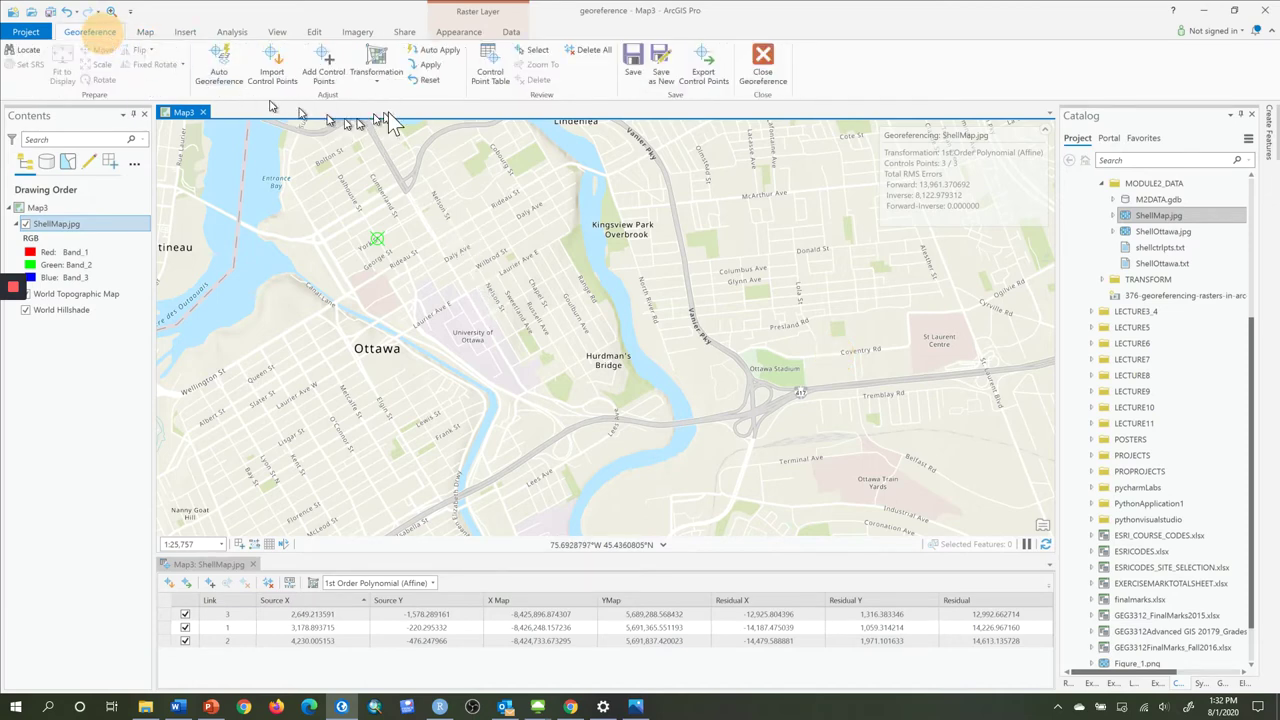
{"action": "left_click", "coordinate": [455, 50]}
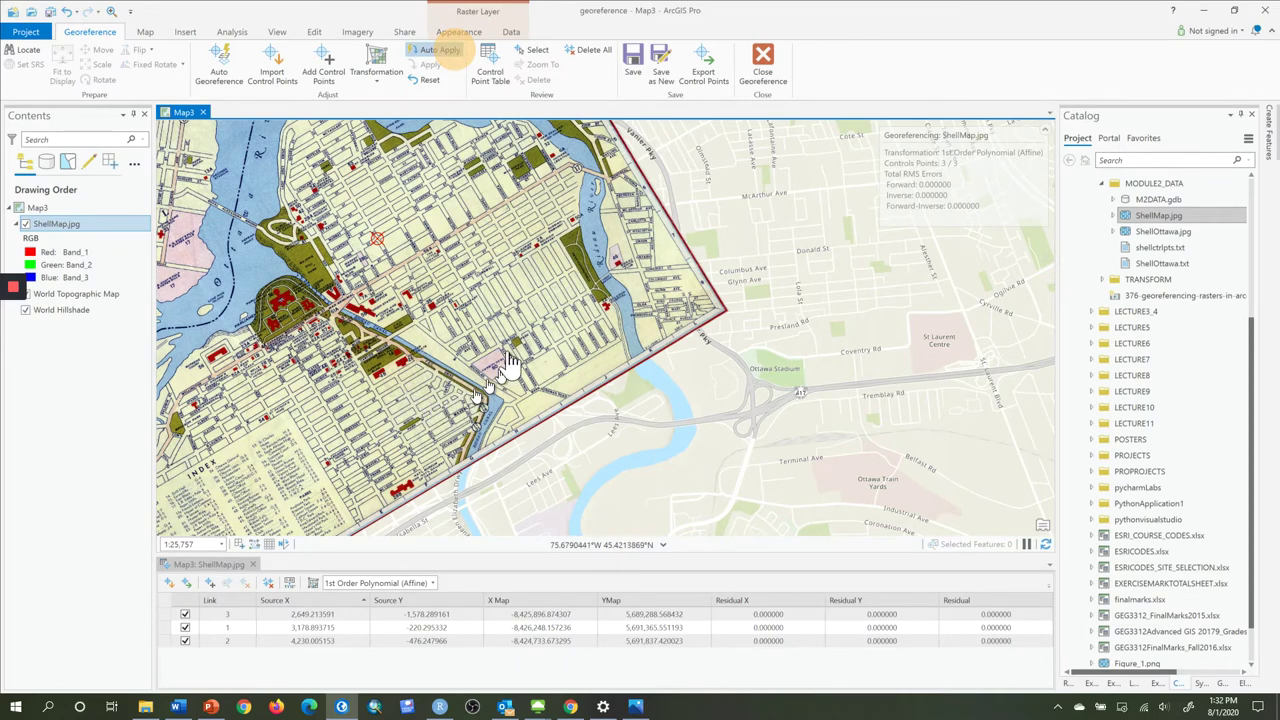
{"action": "left_click_drag", "start_coordinate": [506, 346], "coordinate": [706, 415]}
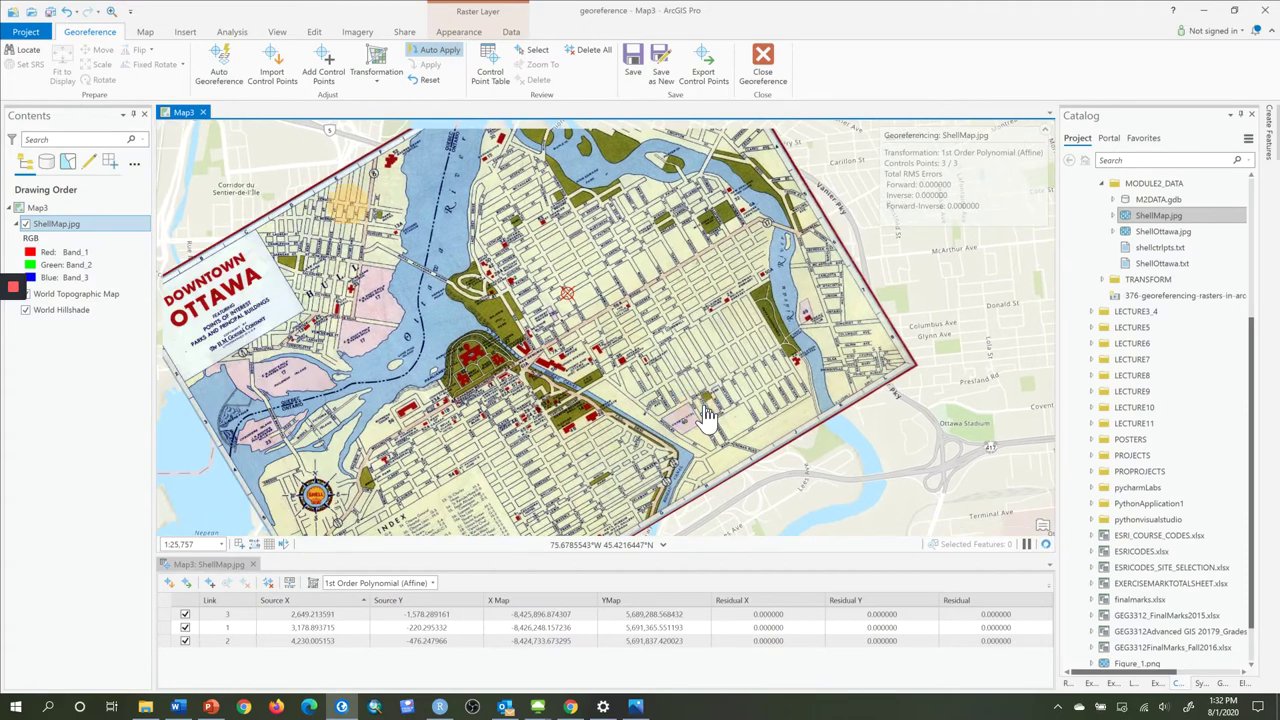
{"action": "scroll", "coordinate": [706, 415], "scroll_direction": "down", "scroll_amount": 3}
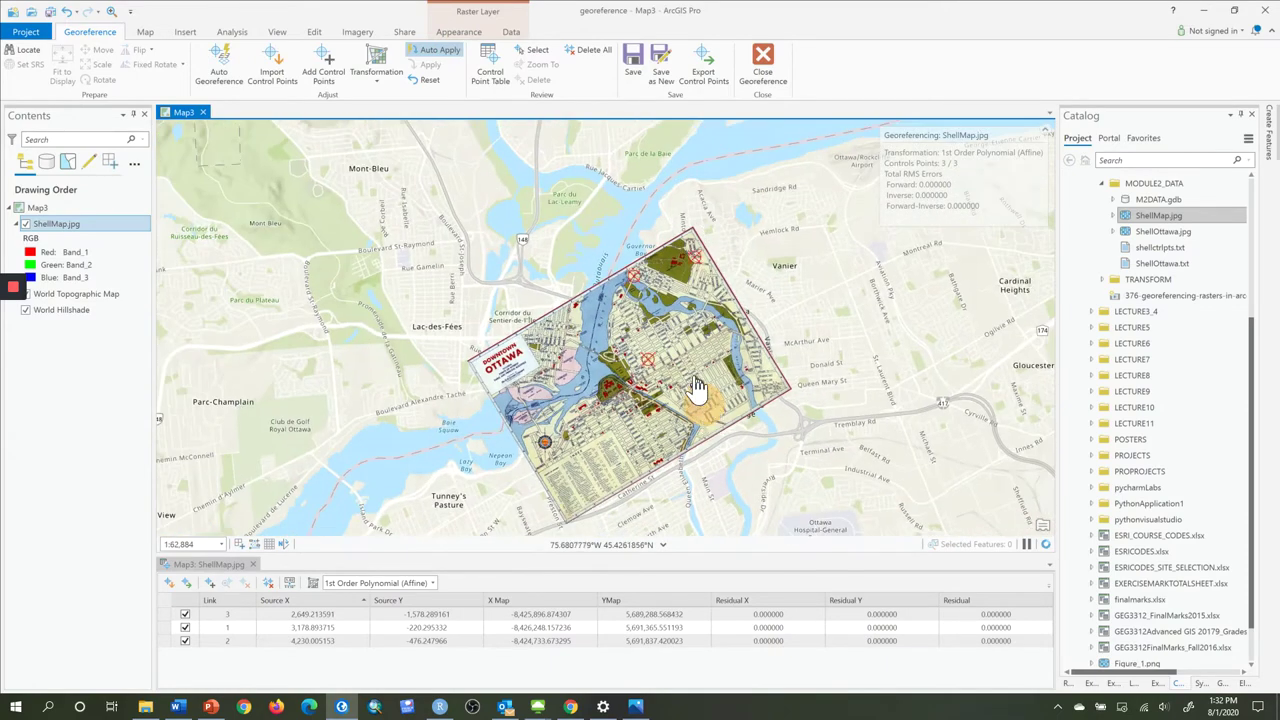
{"action": "scroll", "coordinate": [697, 388], "scroll_direction": "up", "scroll_amount": 2}
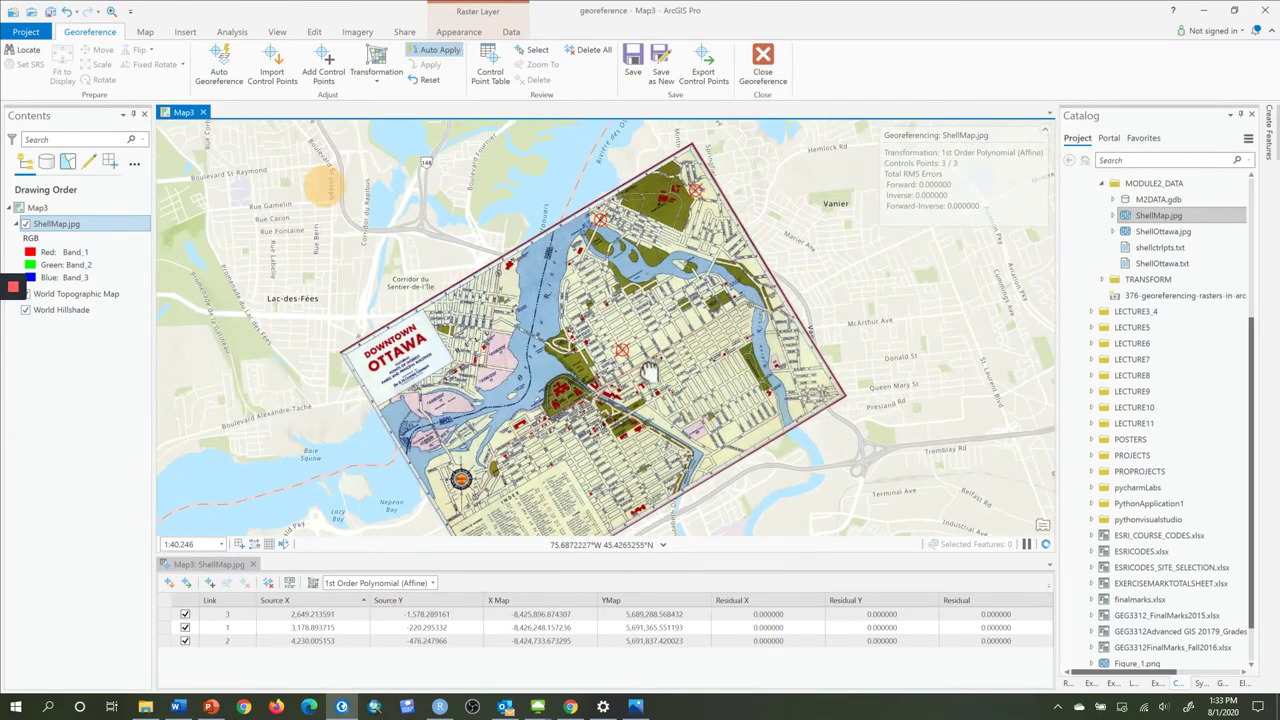
{"action": "left_click_drag", "start_coordinate": [650, 385], "coordinate": [642, 325]}
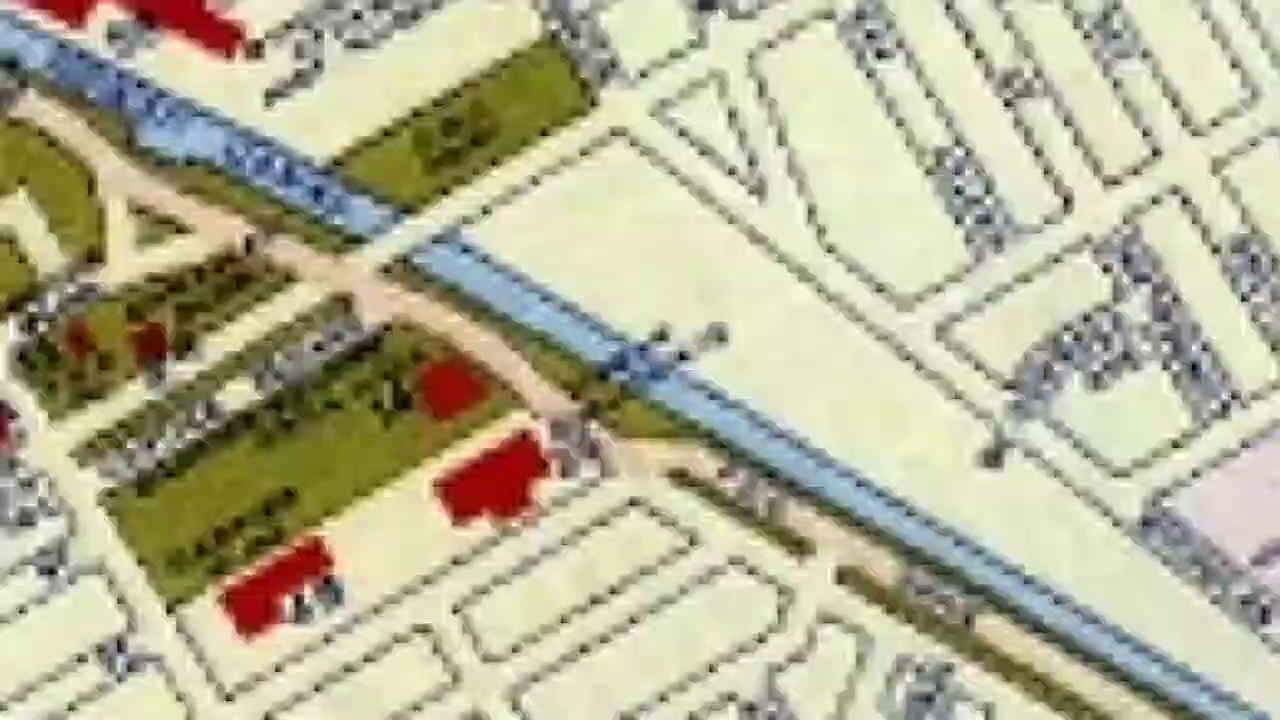
{"action": "scroll", "coordinate": [606, 458], "scroll_direction": "up", "scroll_amount": 5}
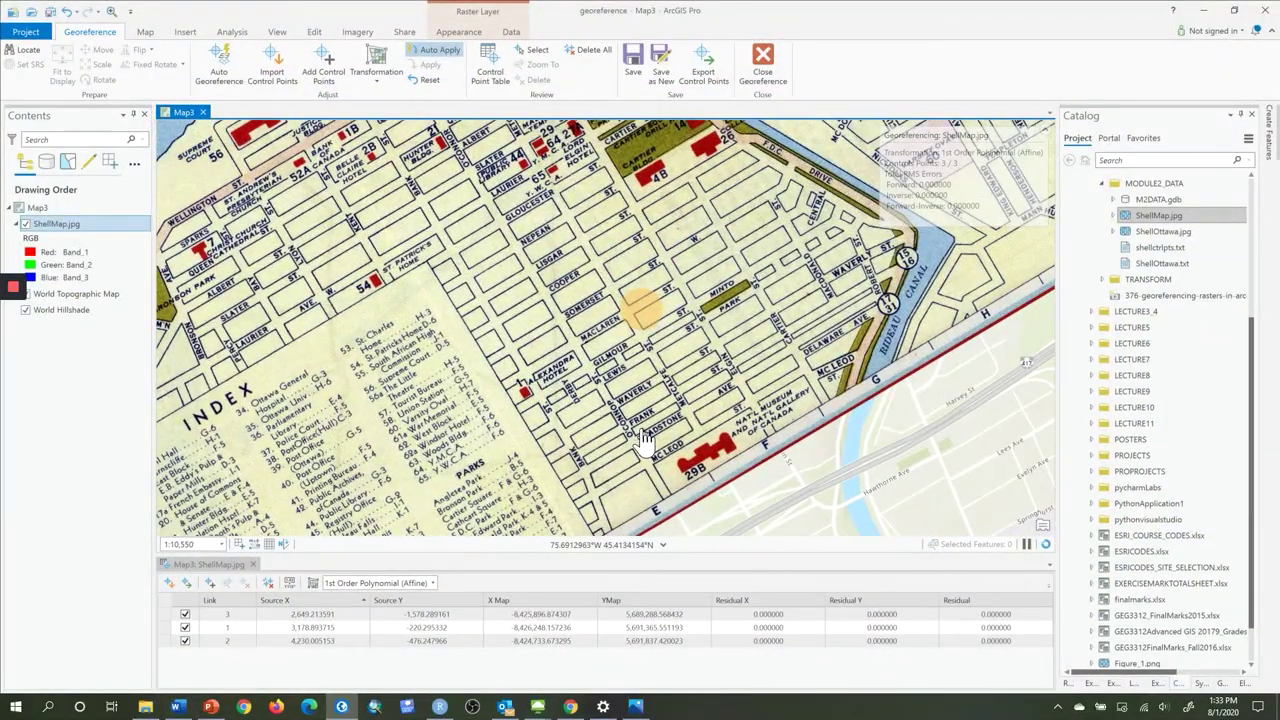
{"action": "scroll", "coordinate": [640, 455], "scroll_direction": "up", "scroll_amount": 5}
{"action": "left_click_drag", "start_coordinate": [480, 420], "coordinate": [475, 295]}
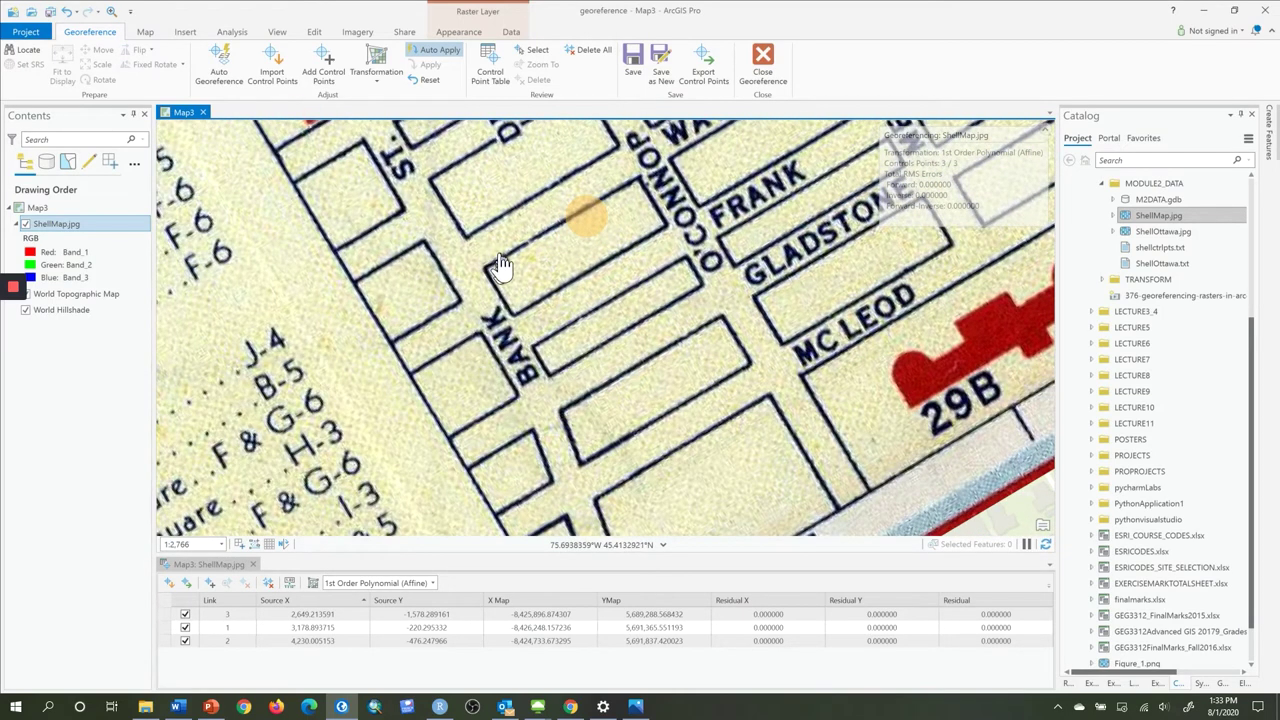
{"action": "left_click_drag", "start_coordinate": [518, 237], "coordinate": [462, 296]}
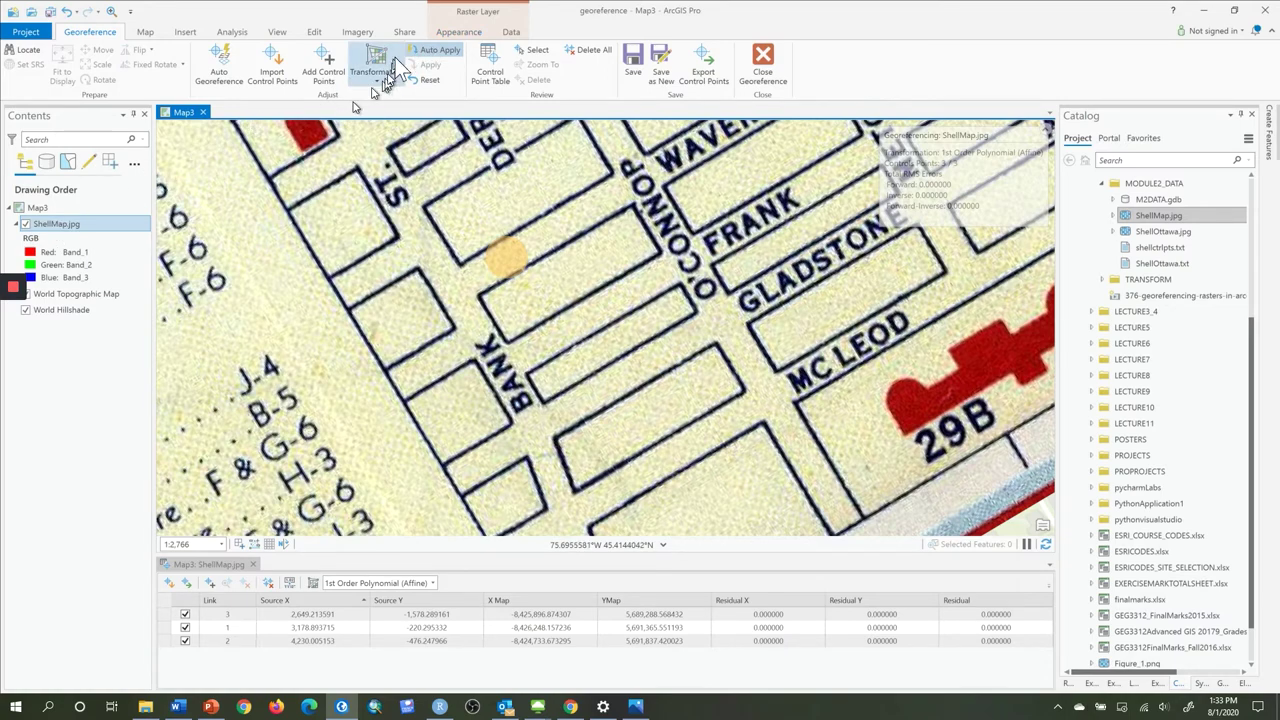
Flicker the ShellMap scan against the basemap and zoom in on the Bank Street blocks
{"action": "left_click", "coordinate": [455, 32]}
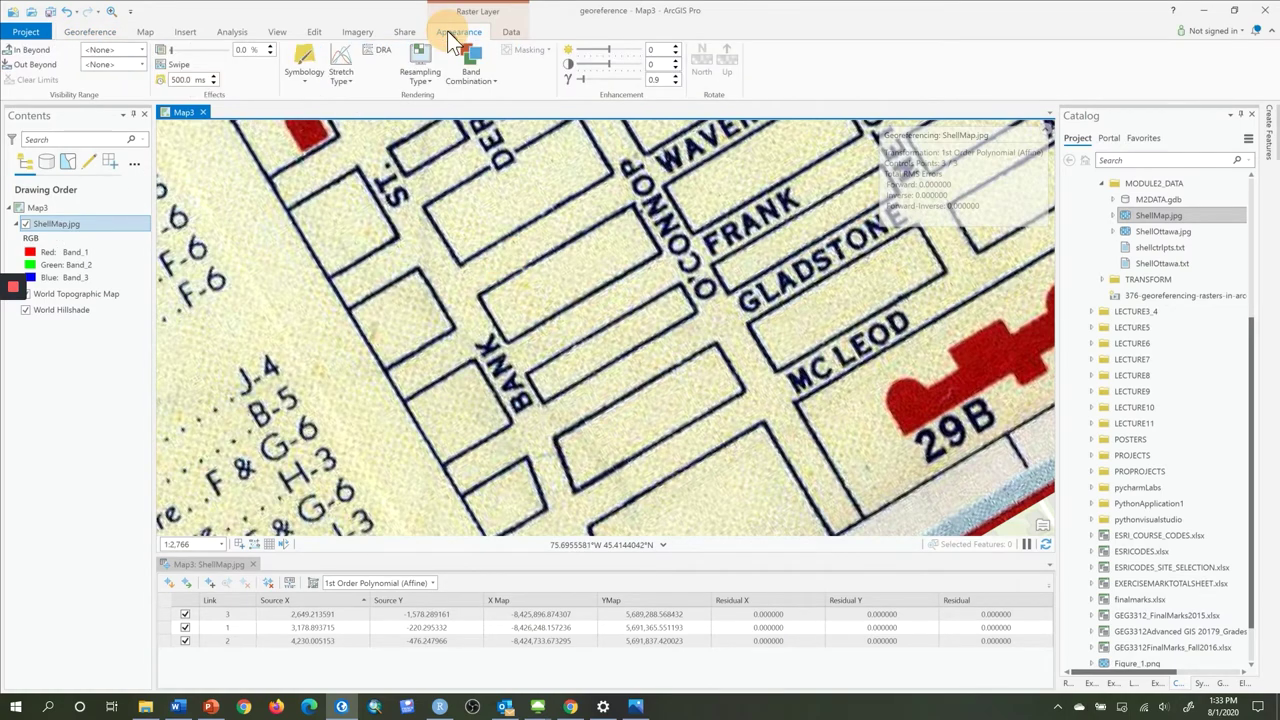
{"action": "left_click", "coordinate": [159, 81]}
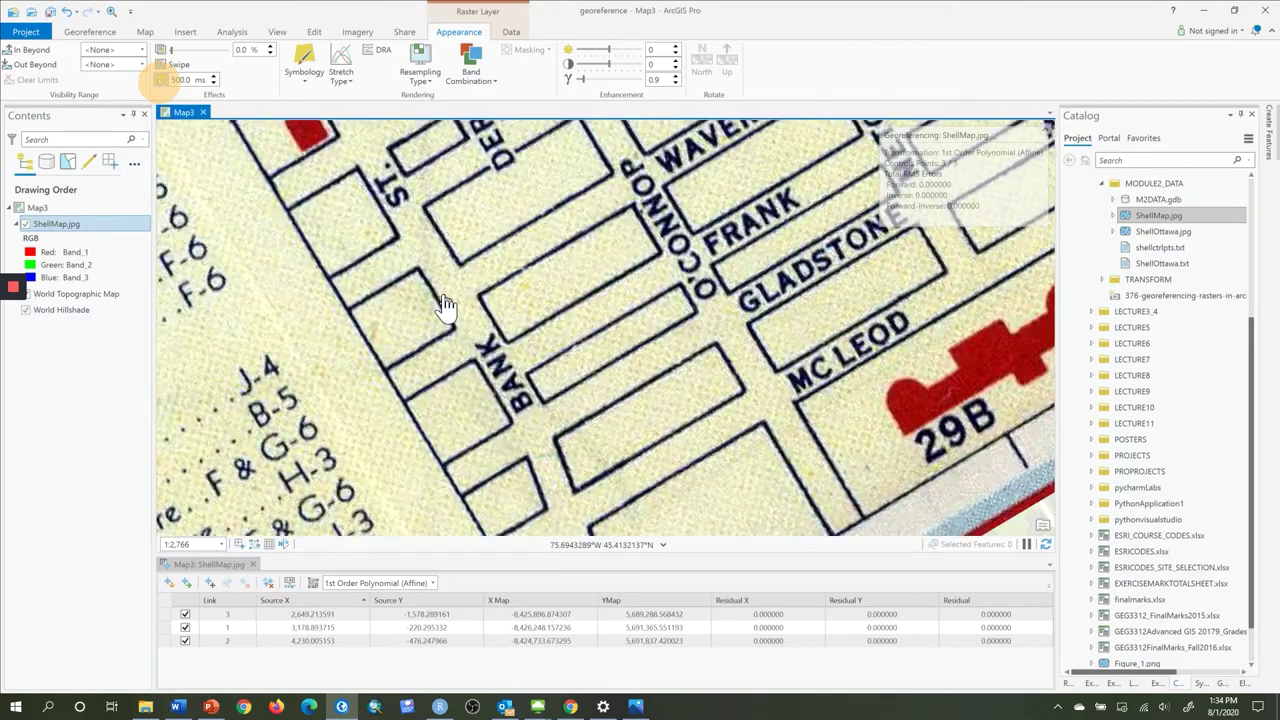
{"action": "scroll", "coordinate": [445, 305], "scroll_direction": "up", "scroll_amount": 3}
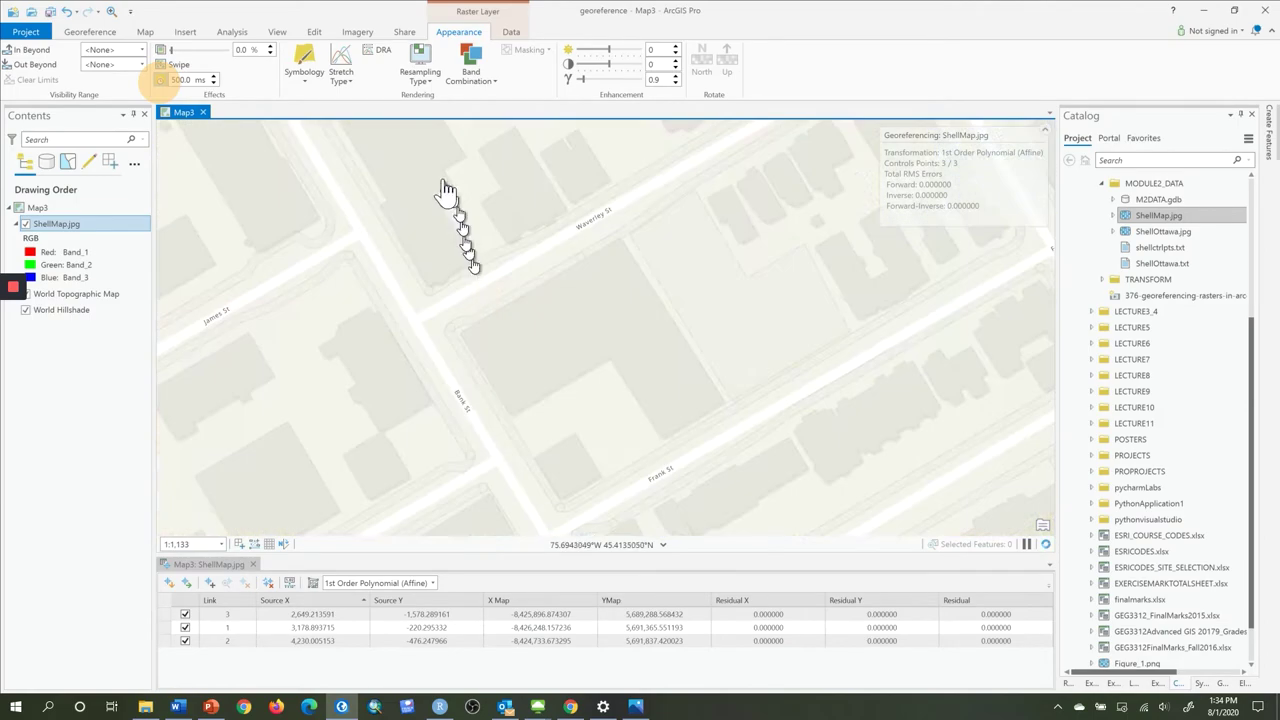
{"action": "left_click", "coordinate": [105, 33]}
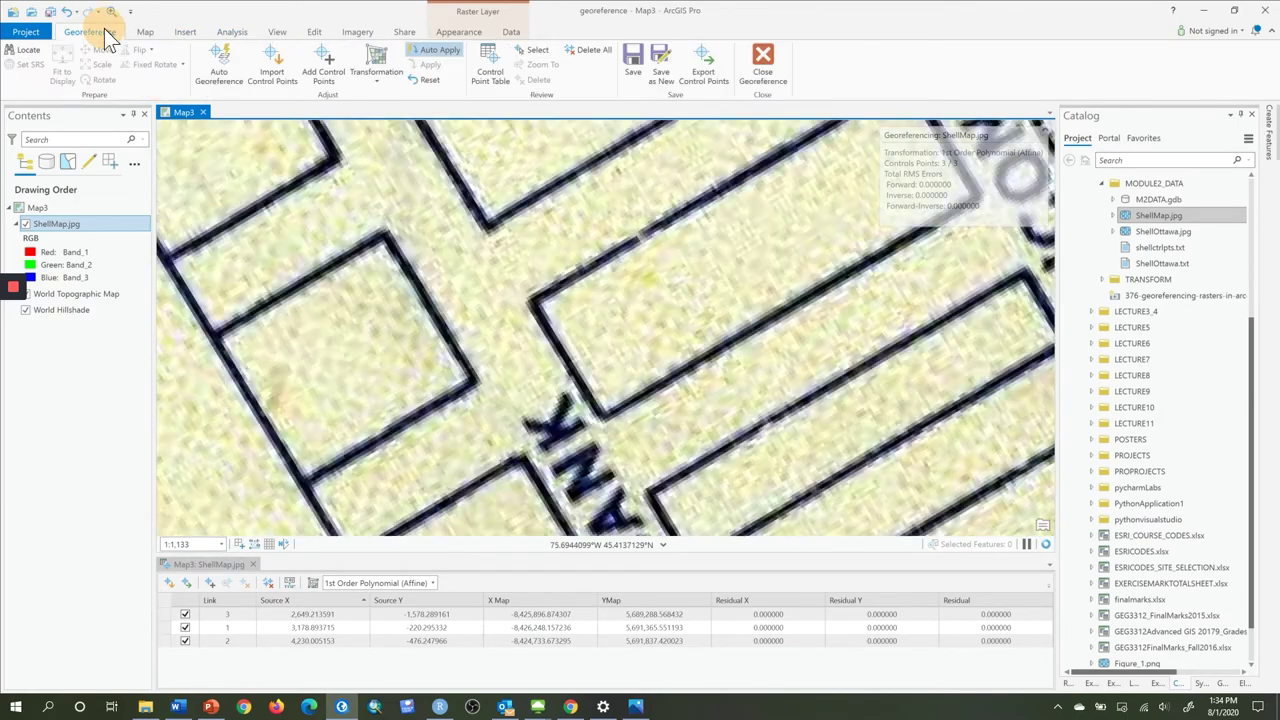
Add a fourth control point linking the scan's James and Bank St corner to the basemap intersection
{"action": "left_click", "coordinate": [326, 72]}
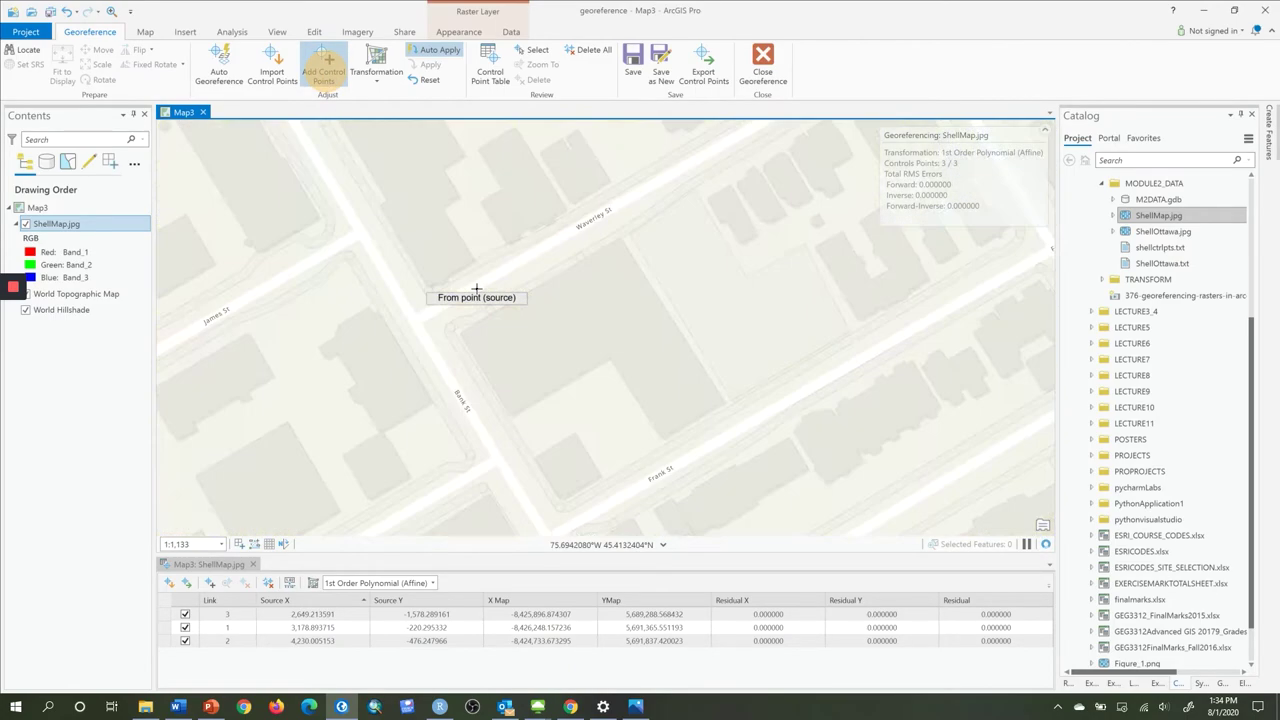
{"action": "left_click", "coordinate": [476, 289]}
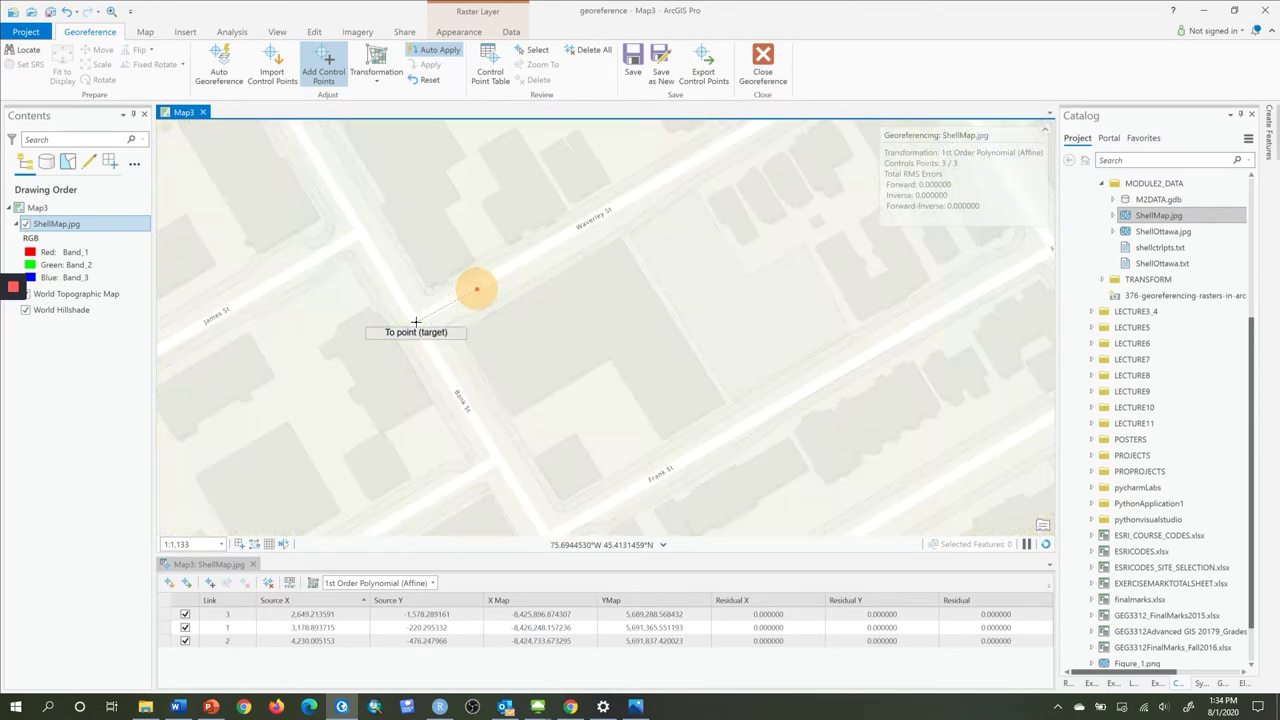
{"action": "left_click", "coordinate": [415, 322]}
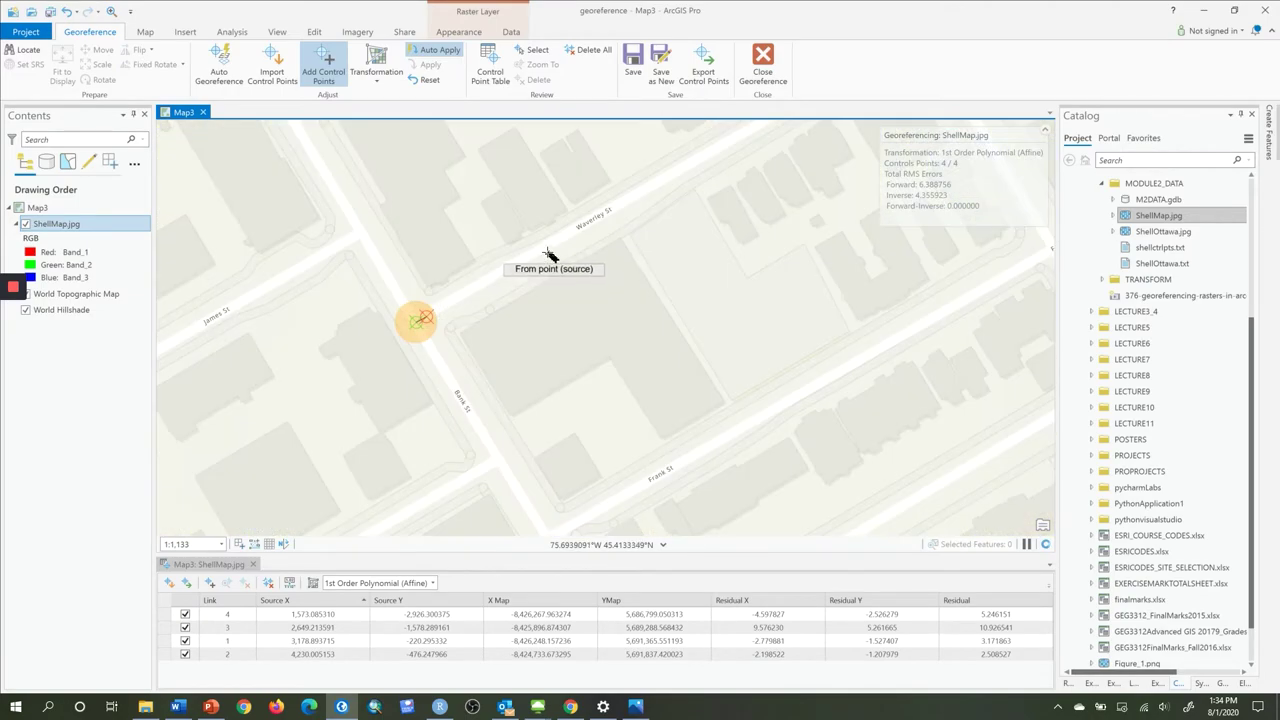
{"action": "left_click", "coordinate": [441, 33]}
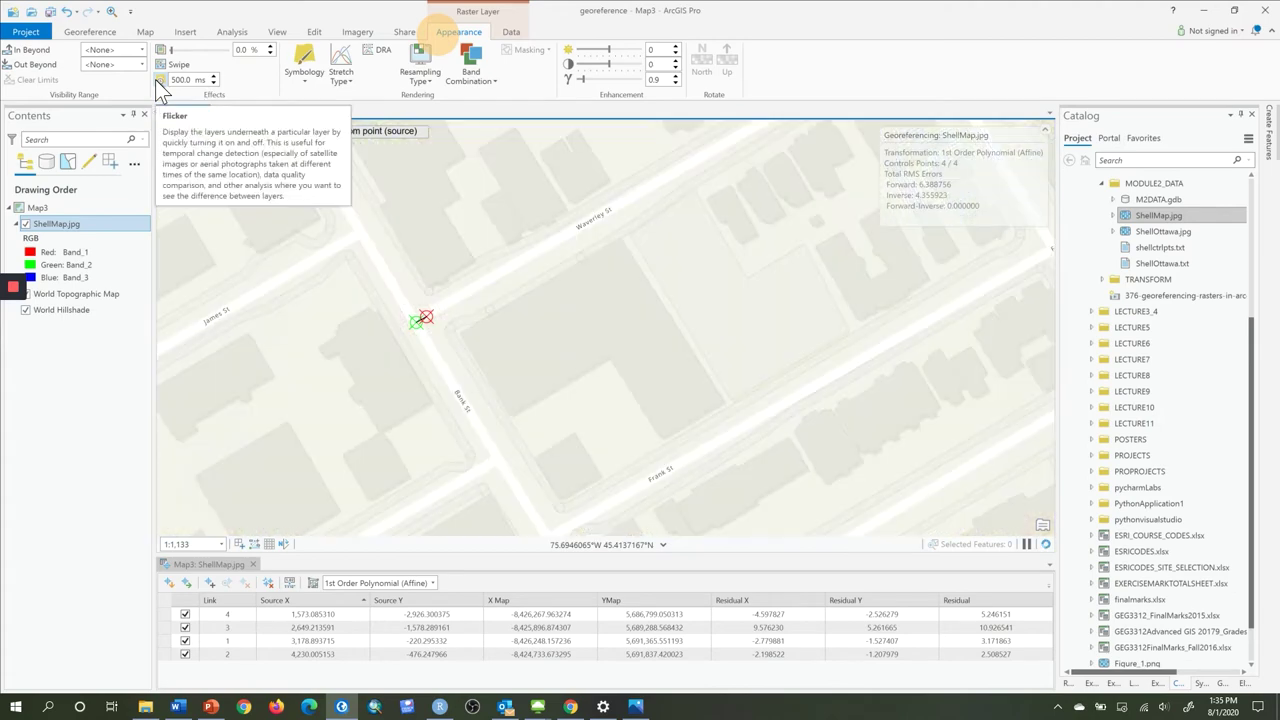
Turn off Flicker and zoom out to see the scan steadily over the basemap
{"action": "left_click", "coordinate": [159, 79]}
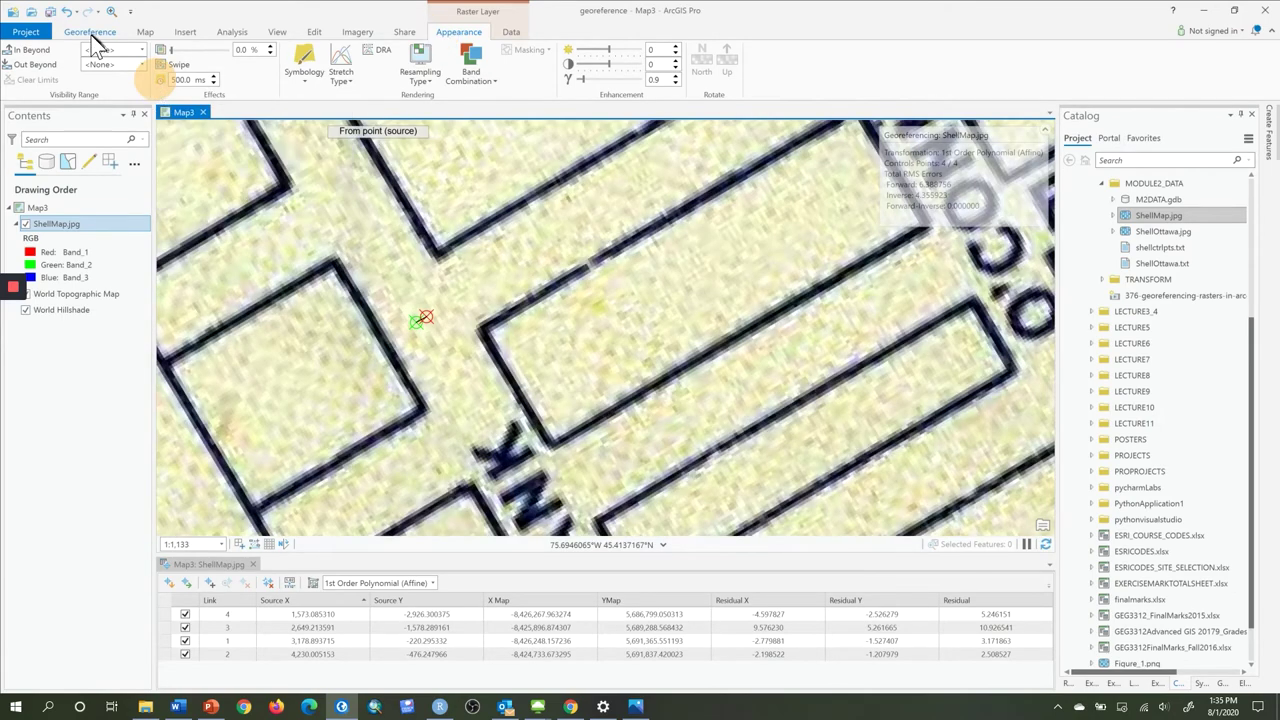
{"action": "left_click", "coordinate": [145, 32]}
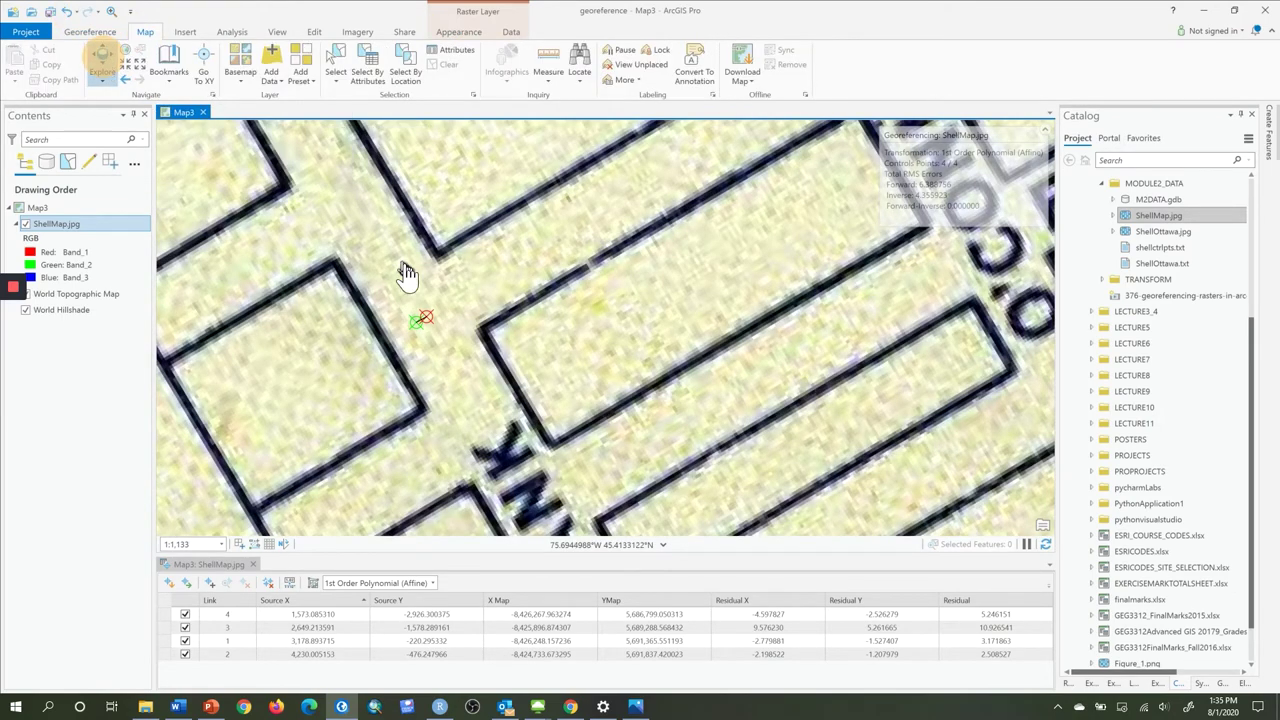
{"action": "scroll", "coordinate": [406, 275], "scroll_direction": "down", "scroll_amount": 6}
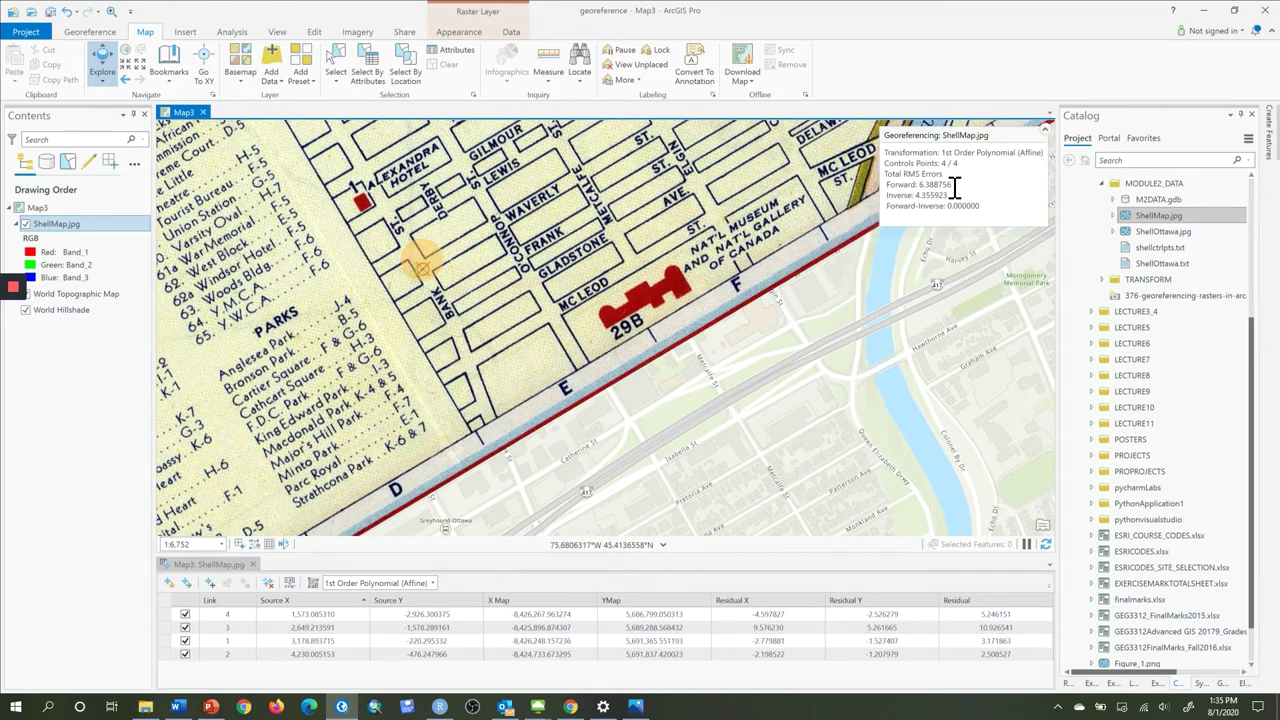
Check the Forward RMS error and step through links 1-4 in the control point table to review residuals
{"action": "left_click_drag", "start_coordinate": [953, 186], "coordinate": [920, 185]}
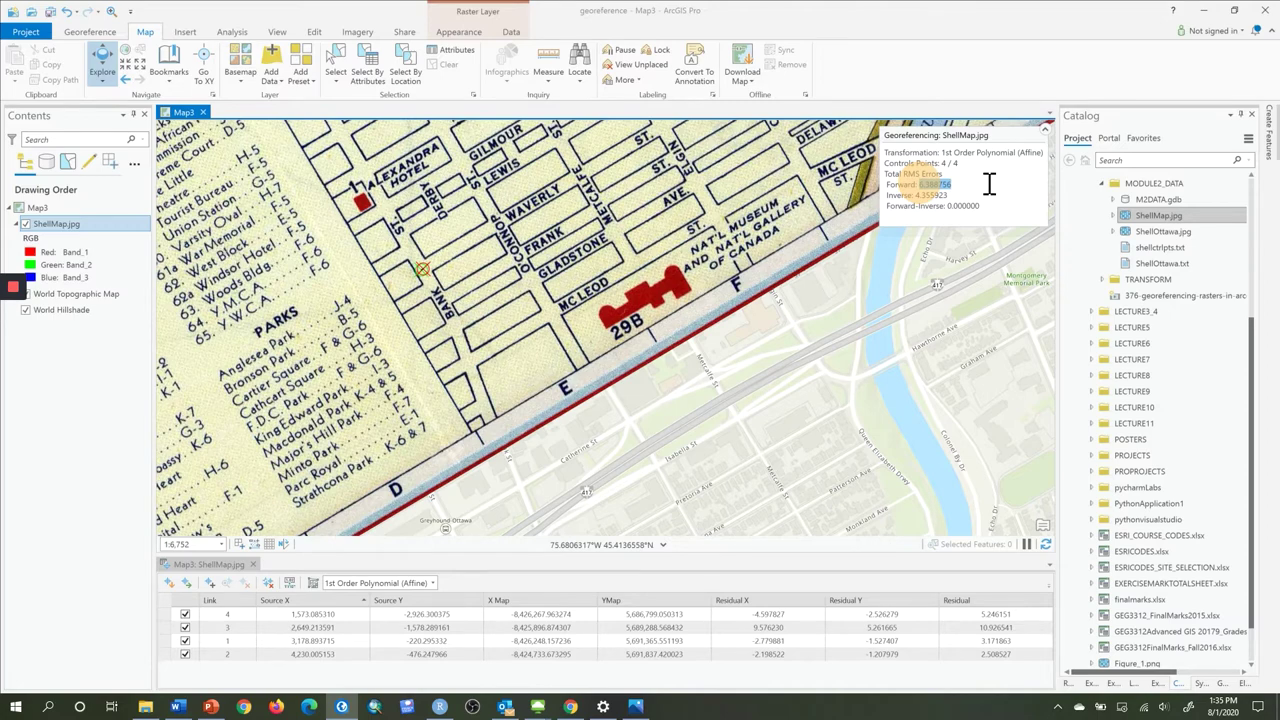
{"action": "left_click", "coordinate": [740, 654]}
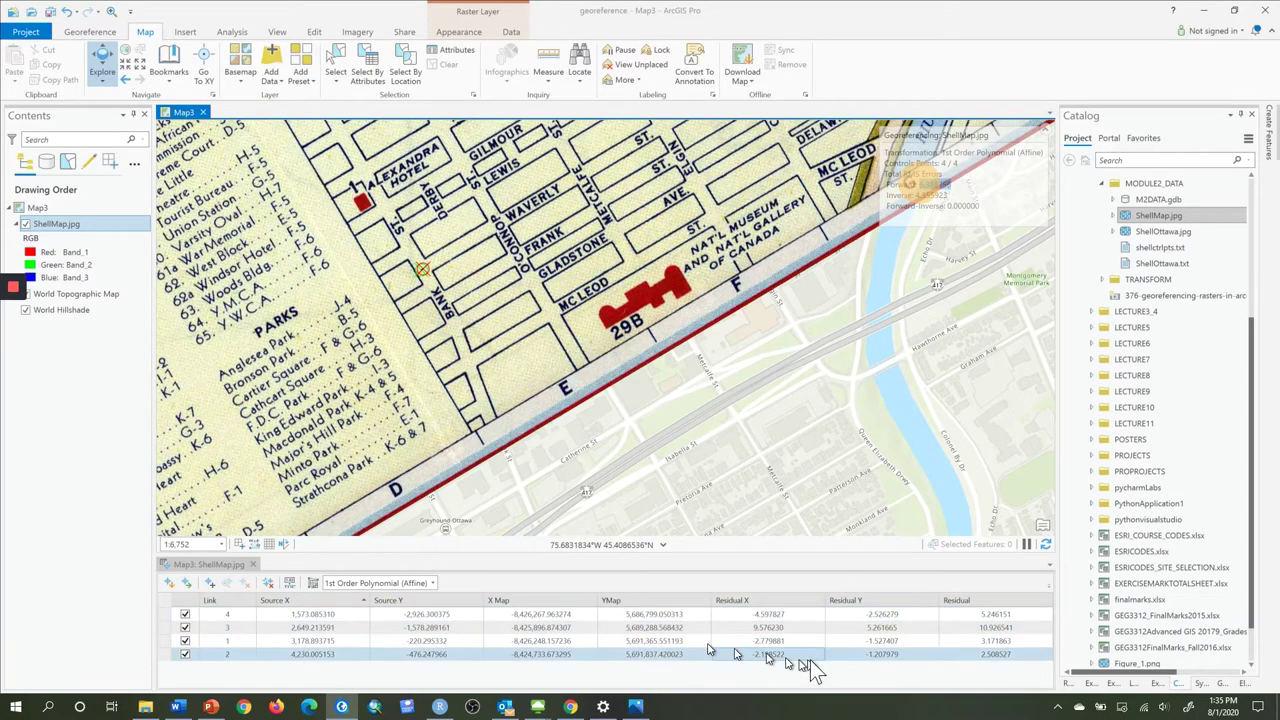
{"action": "left_click", "coordinate": [843, 641]}
{"action": "left_click", "coordinate": [953, 616]}
{"action": "left_click", "coordinate": [972, 627]}
{"action": "left_click", "coordinate": [978, 654]}
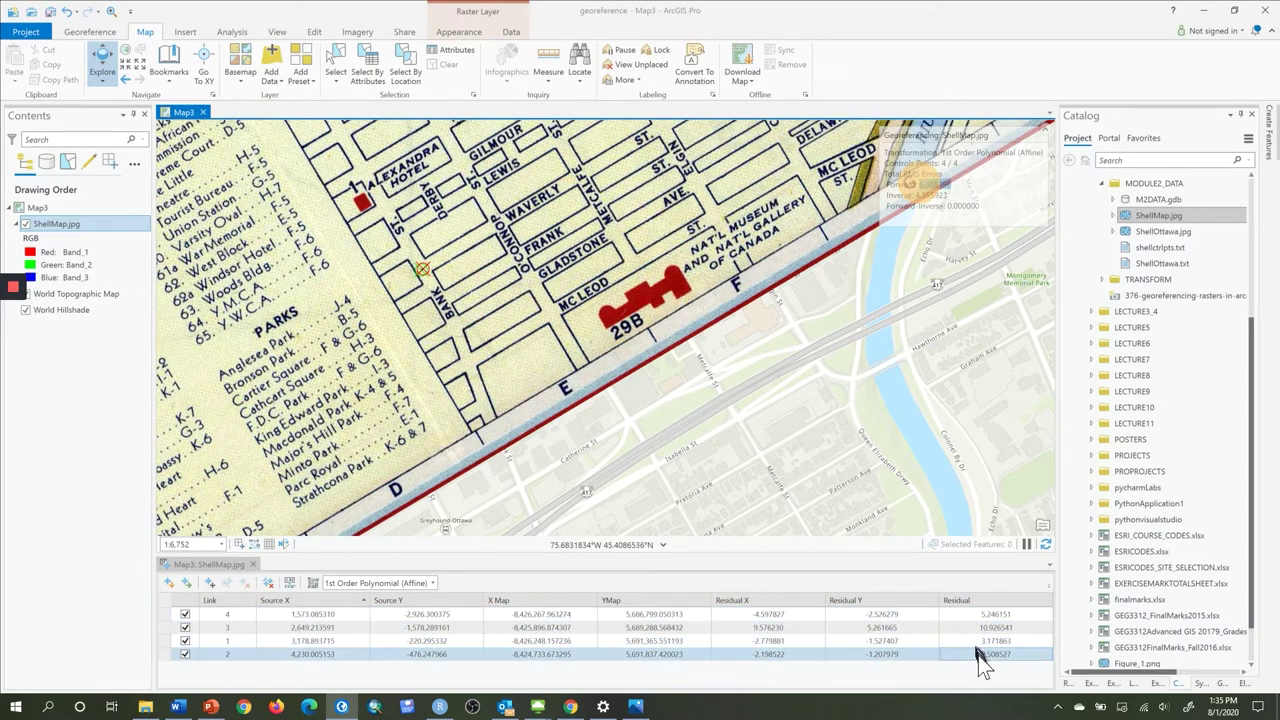
{"action": "left_click", "coordinate": [984, 641]}
{"action": "left_click", "coordinate": [988, 616]}
{"action": "left_click", "coordinate": [990, 627]}
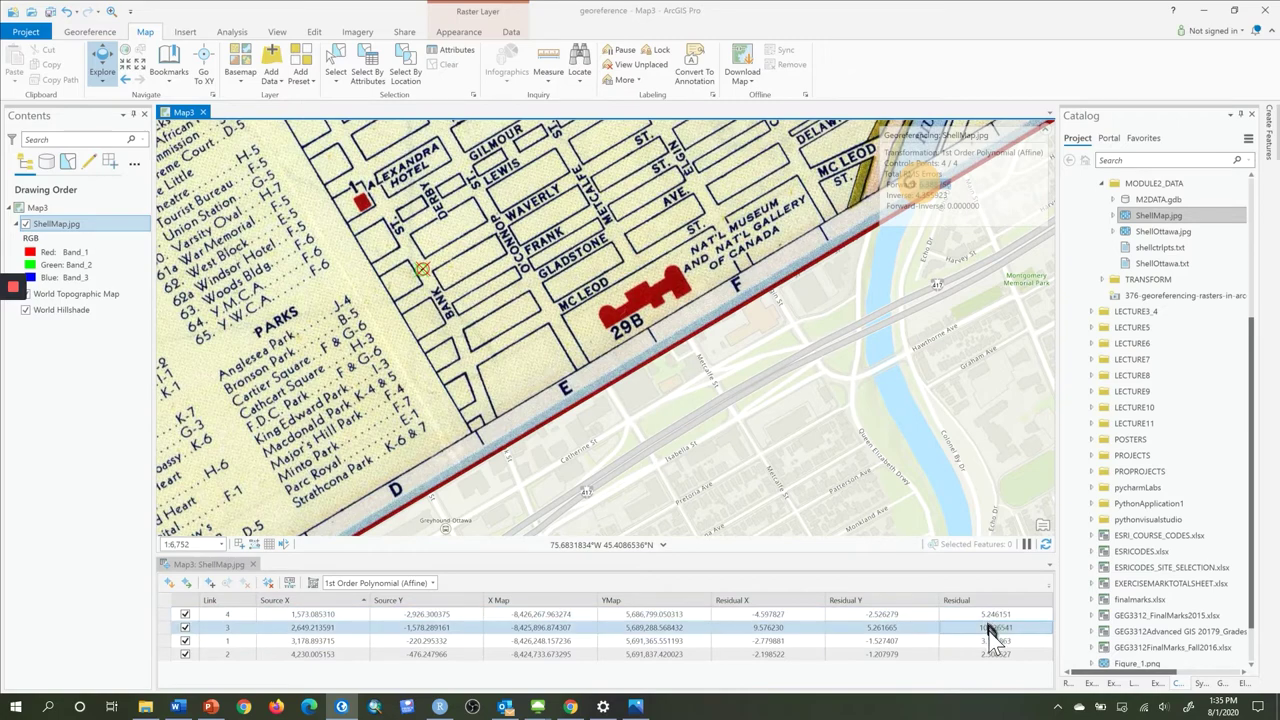
{"action": "left_click", "coordinate": [993, 654]}
{"action": "left_click", "coordinate": [1000, 616]}
{"action": "left_click", "coordinate": [1002, 641]}
{"action": "left_click", "coordinate": [1006, 616]}
{"action": "left_click", "coordinate": [1006, 627]}
{"action": "left_click", "coordinate": [1004, 654]}
{"action": "left_click", "coordinate": [1001, 629]}
{"action": "left_click", "coordinate": [1003, 616]}
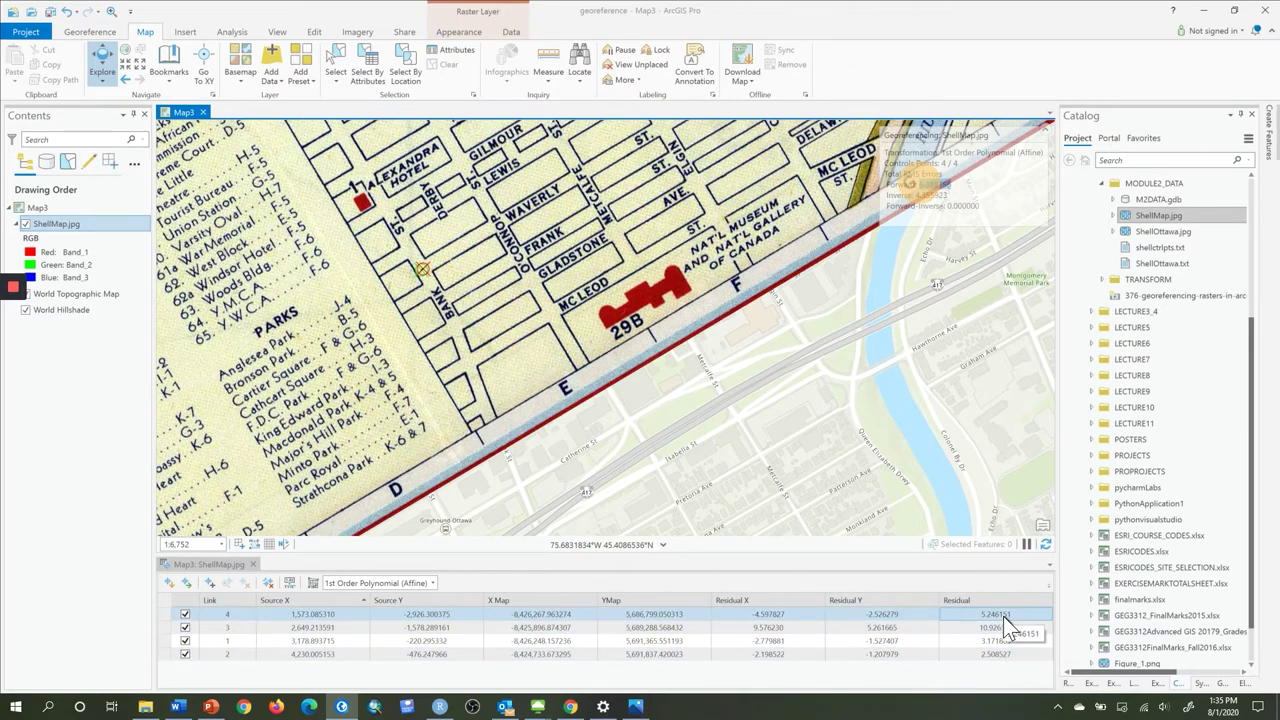
{"action": "left_click", "coordinate": [1003, 616], "text": "ctrl"}
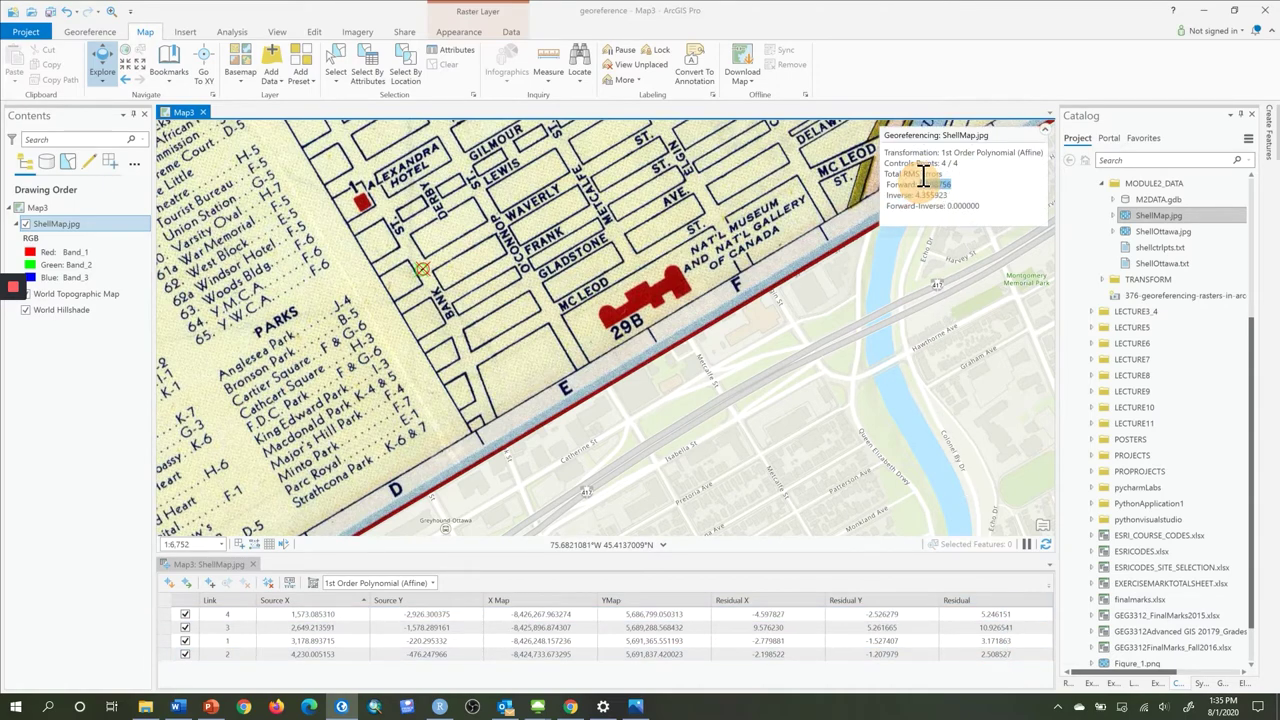
{"action": "left_click", "coordinate": [959, 181]}
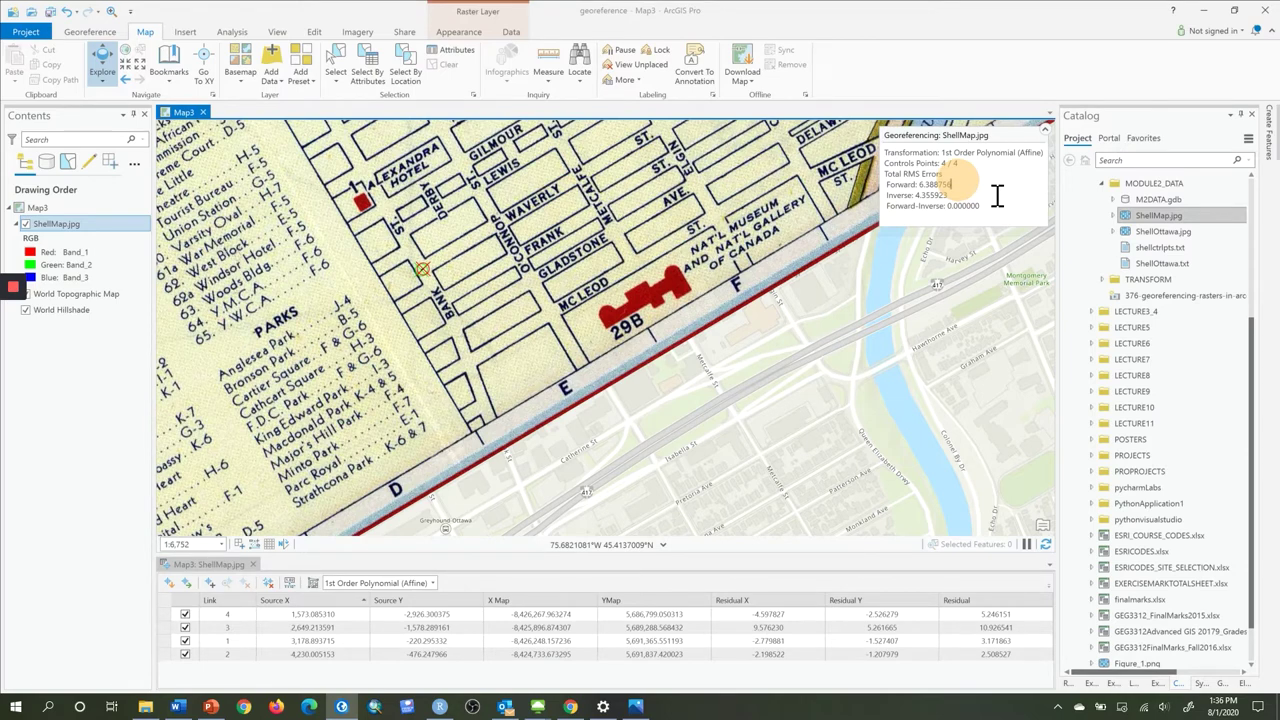
{"action": "left_click", "coordinate": [458, 32]}
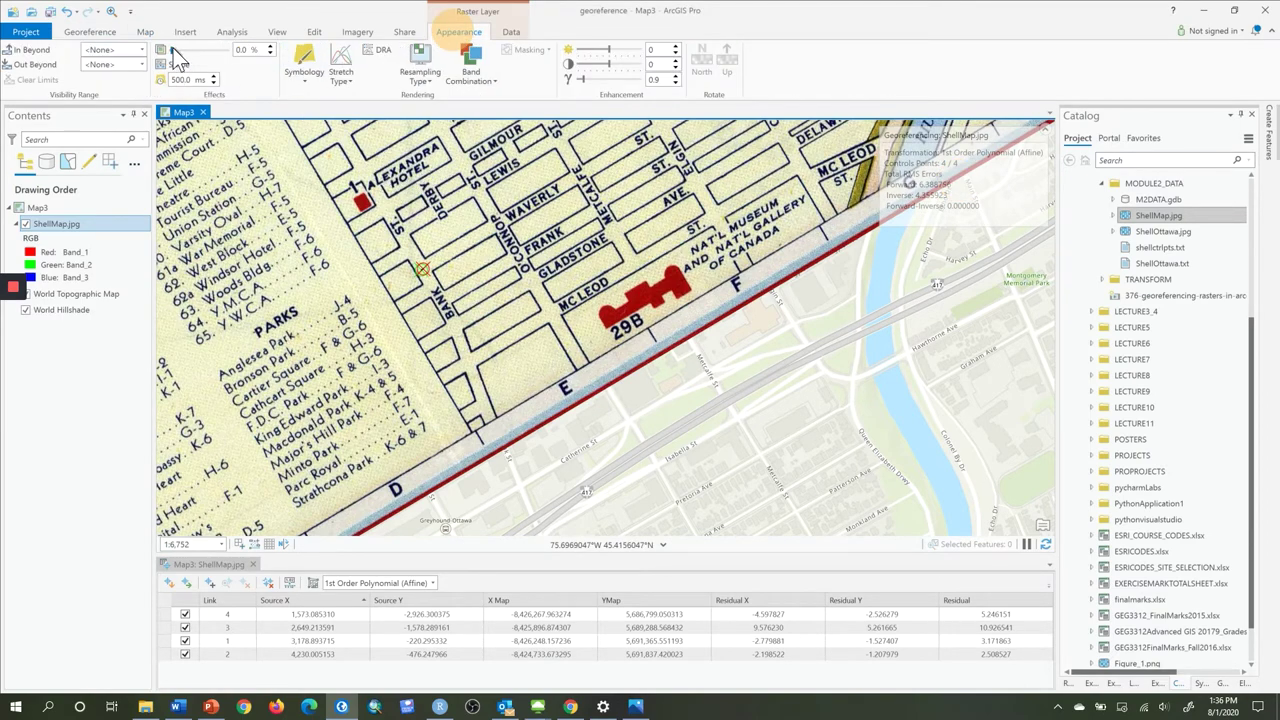
Set the ShellMap scan's layer transparency to about 61% and centre the view on downtown Ottawa
{"action": "left_click_drag", "start_coordinate": [172, 48], "coordinate": [204, 49]}
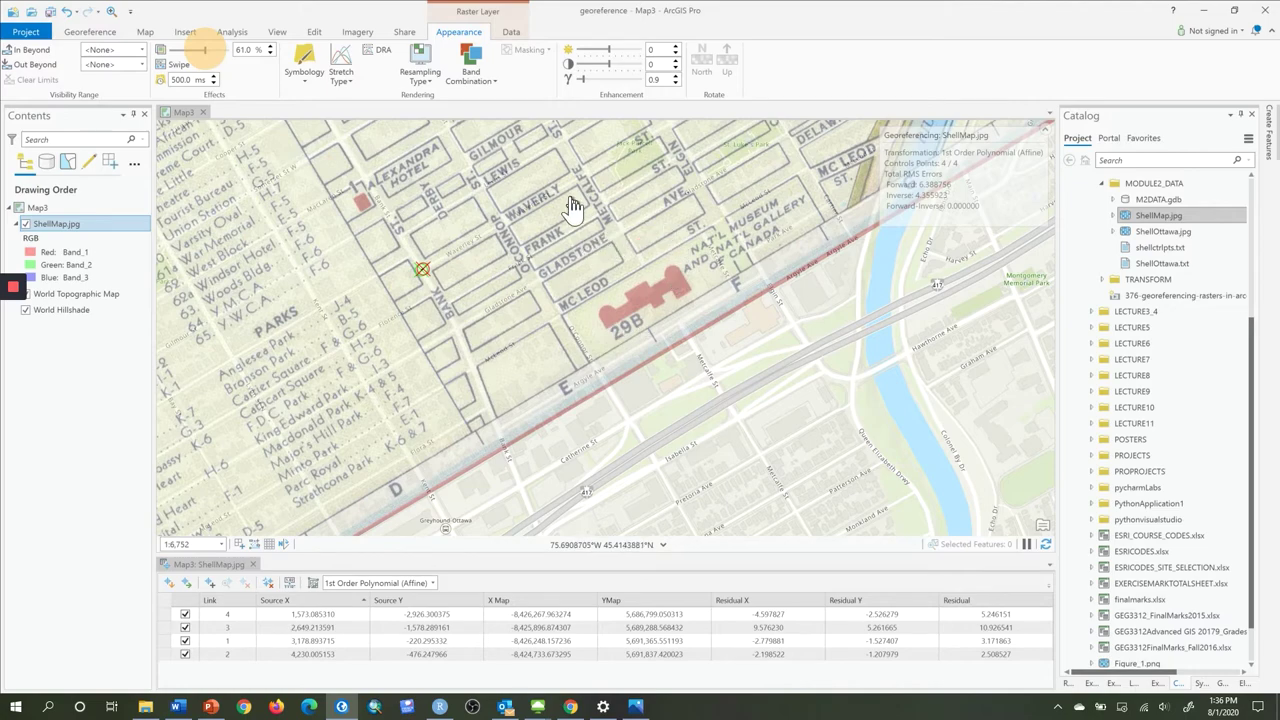
{"action": "left_click_drag", "start_coordinate": [565, 210], "coordinate": [614, 257]}
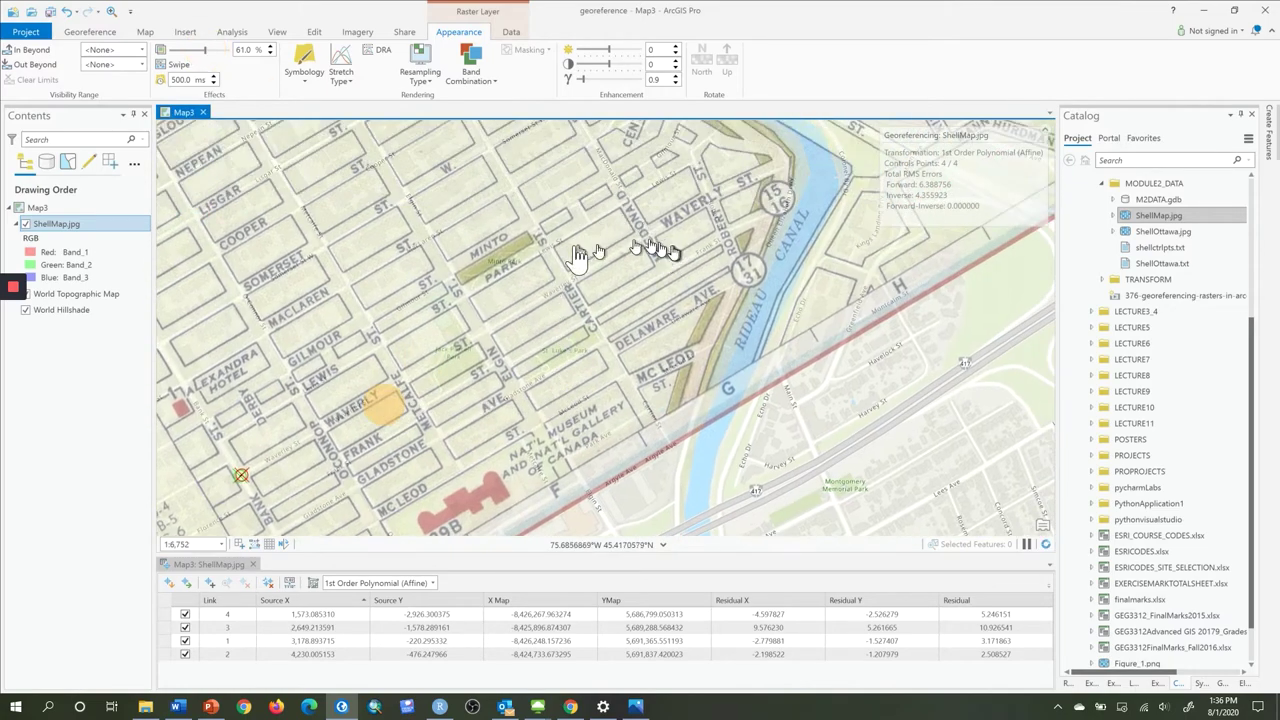
{"action": "scroll", "coordinate": [566, 271], "scroll_direction": "down", "scroll_amount": 5}
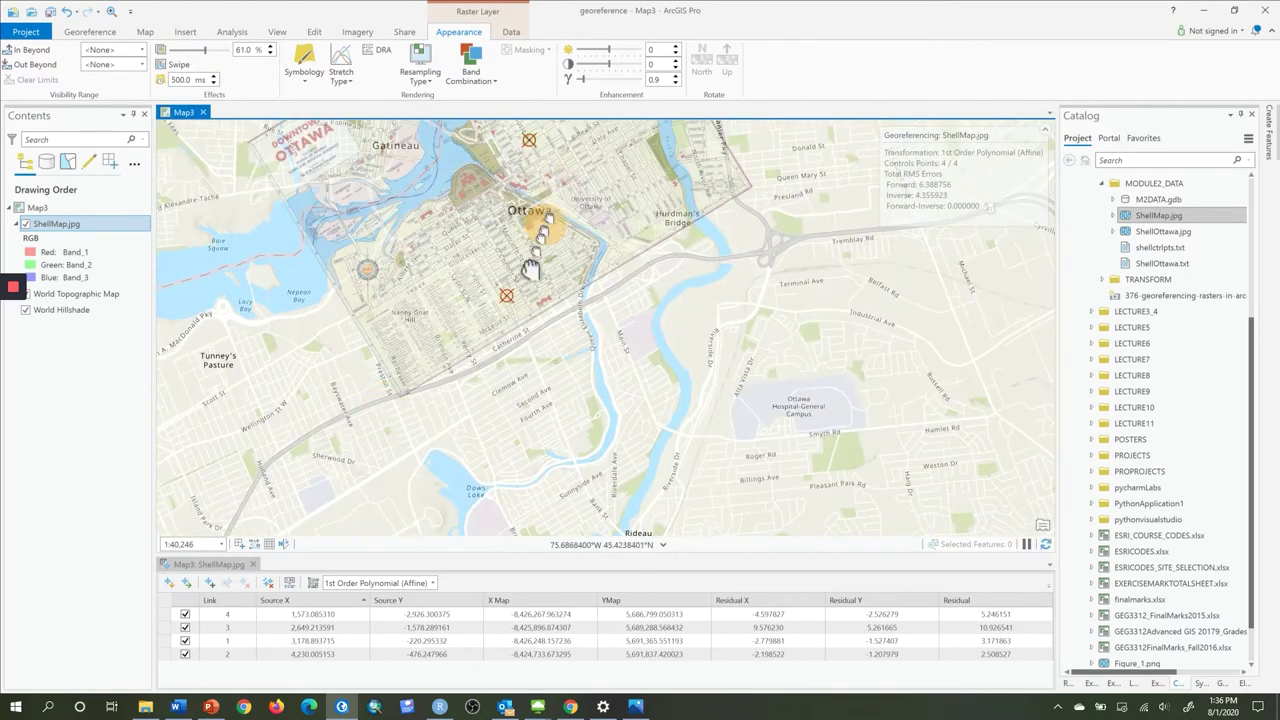
{"action": "left_click_drag", "start_coordinate": [529, 266], "coordinate": [477, 422]}
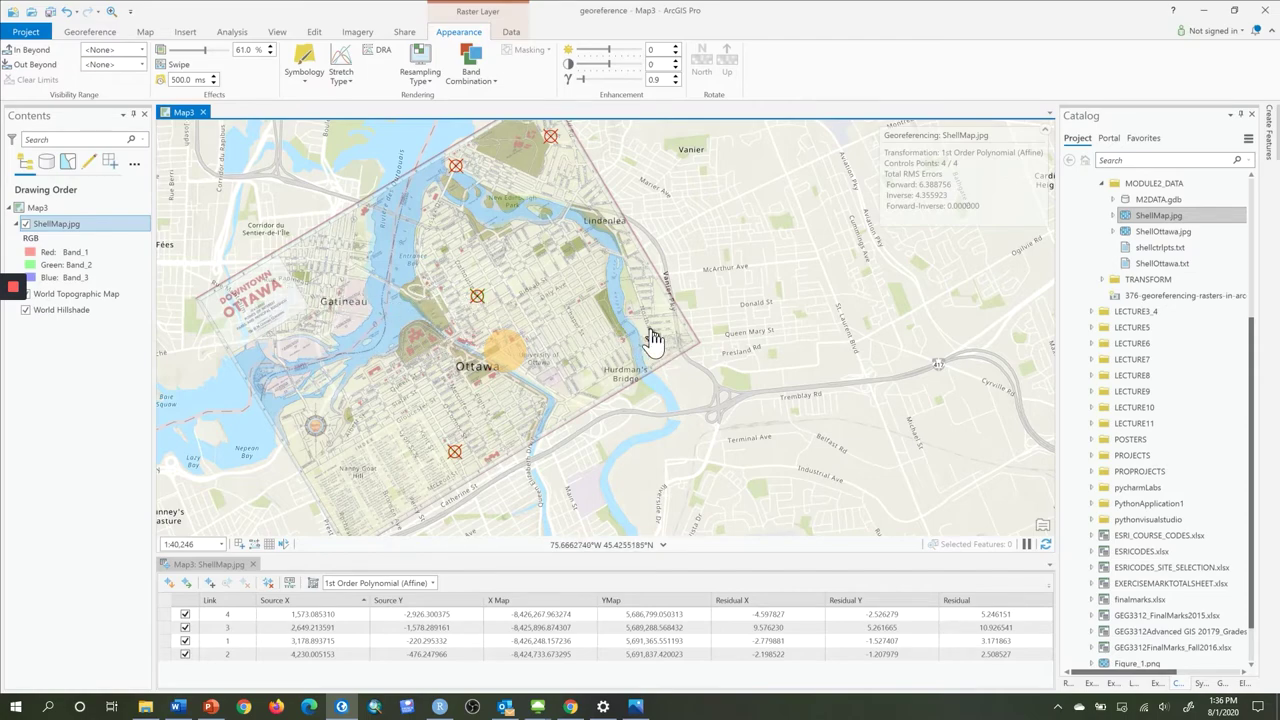
Zoom in over the scan's streets and toggle ShellMap.jpg on and off to compare it with the basemap
{"action": "scroll", "coordinate": [659, 342], "scroll_direction": "up", "scroll_amount": 5}
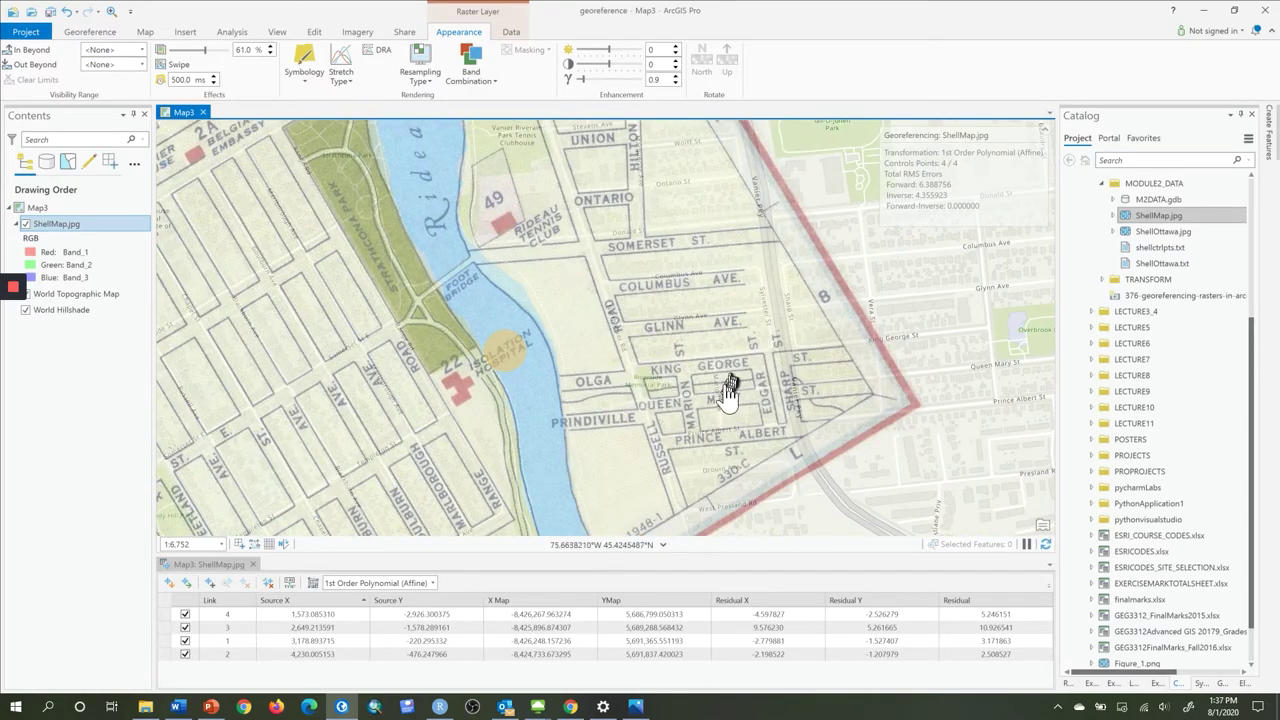
{"action": "scroll", "coordinate": [743, 386], "scroll_direction": "up", "scroll_amount": 1}
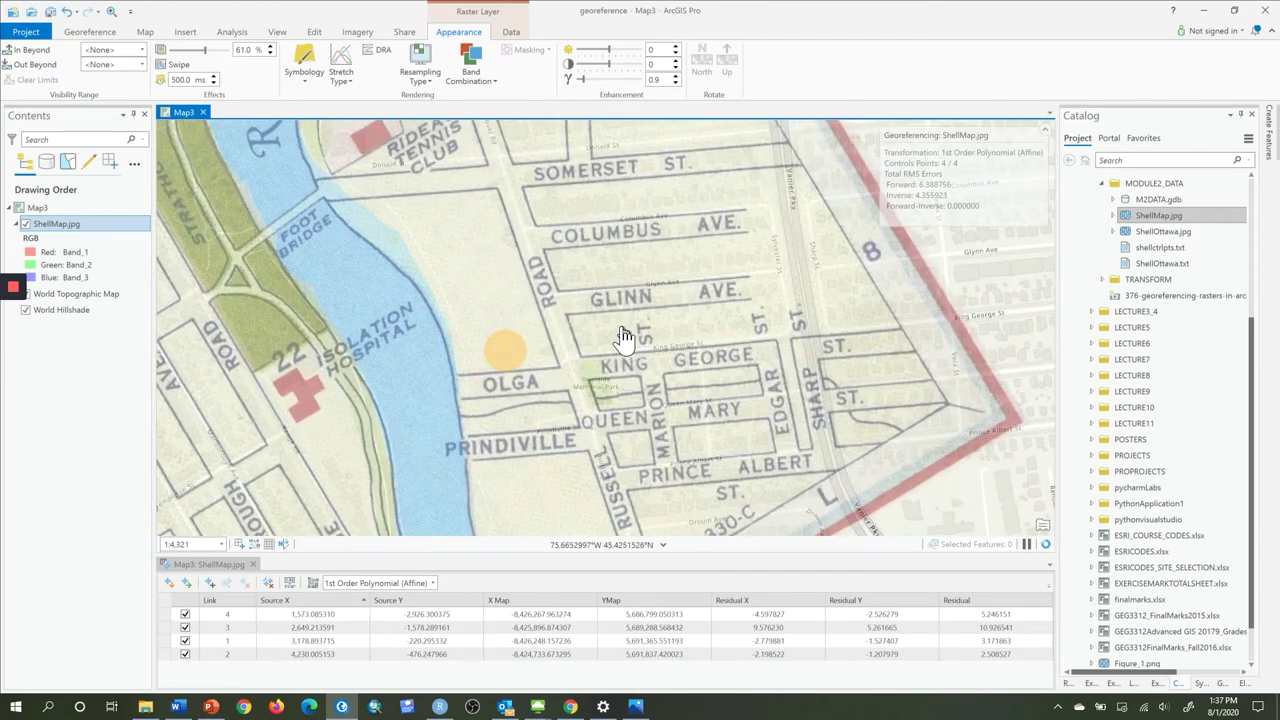
{"action": "left_click_drag", "start_coordinate": [620, 325], "coordinate": [605, 237]}
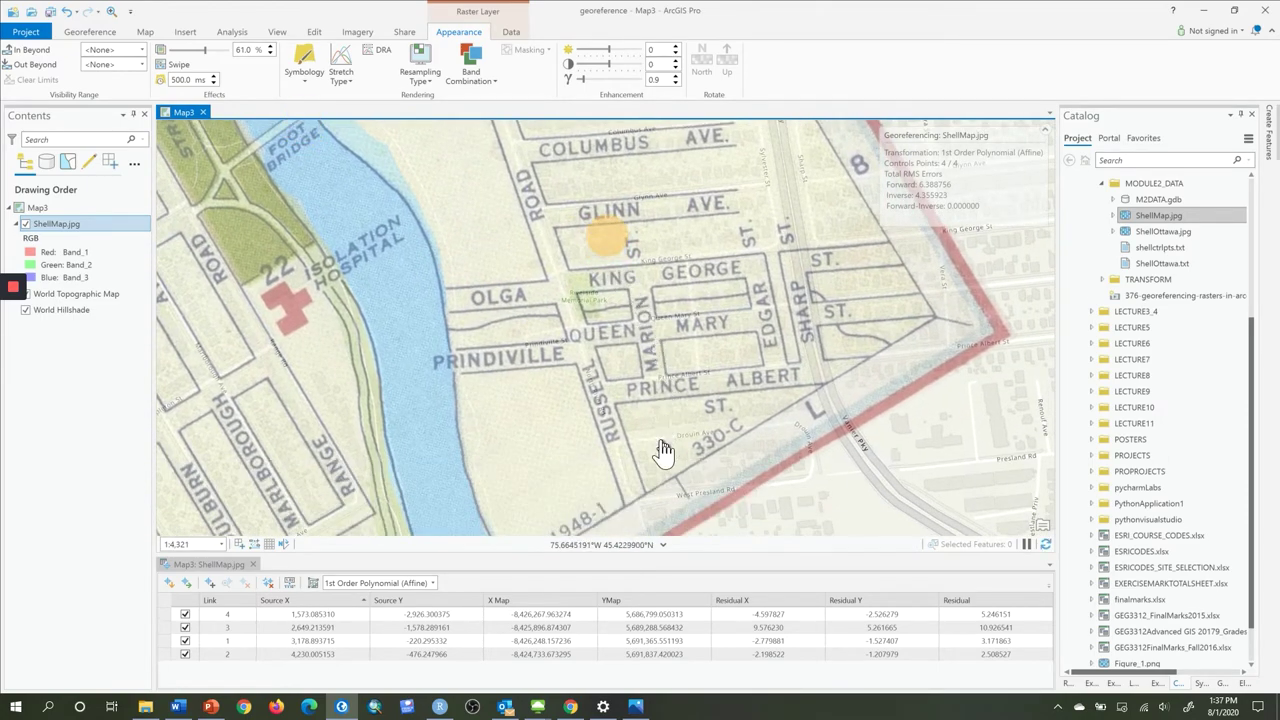
{"action": "left_click", "coordinate": [25, 224]}
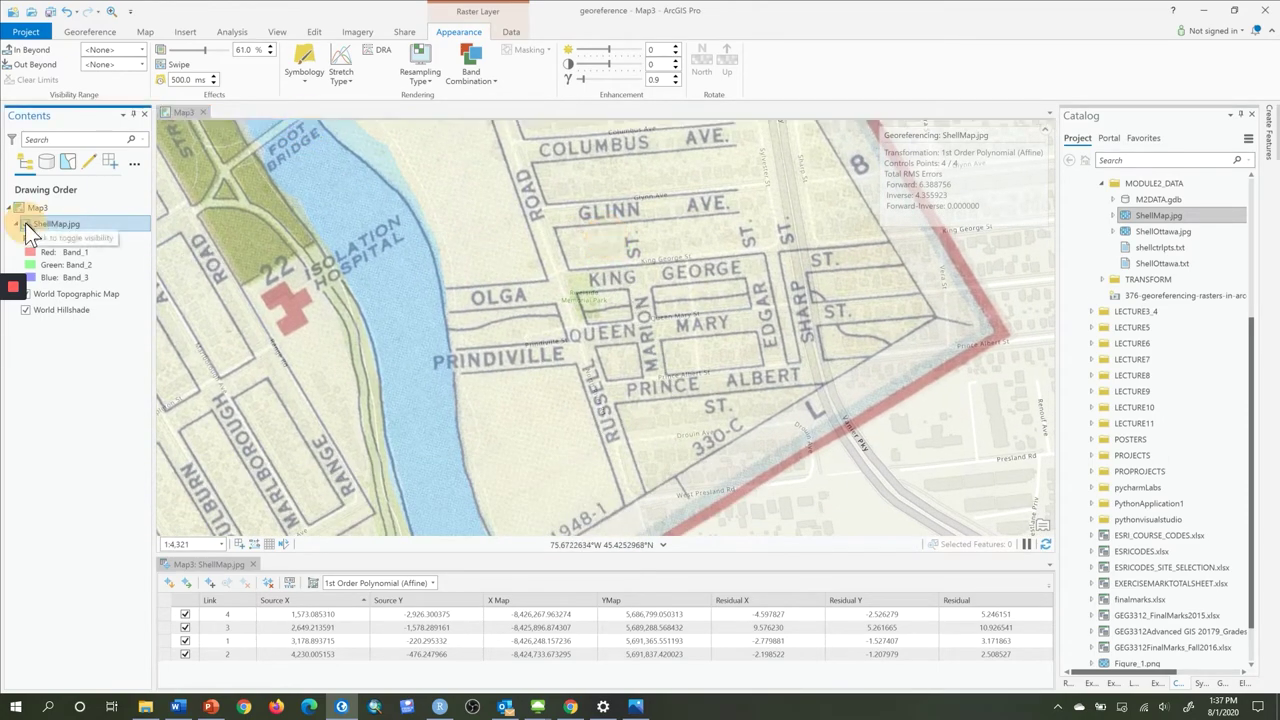
{"action": "left_click", "coordinate": [25, 224]}
{"action": "left_click", "coordinate": [25, 224]}
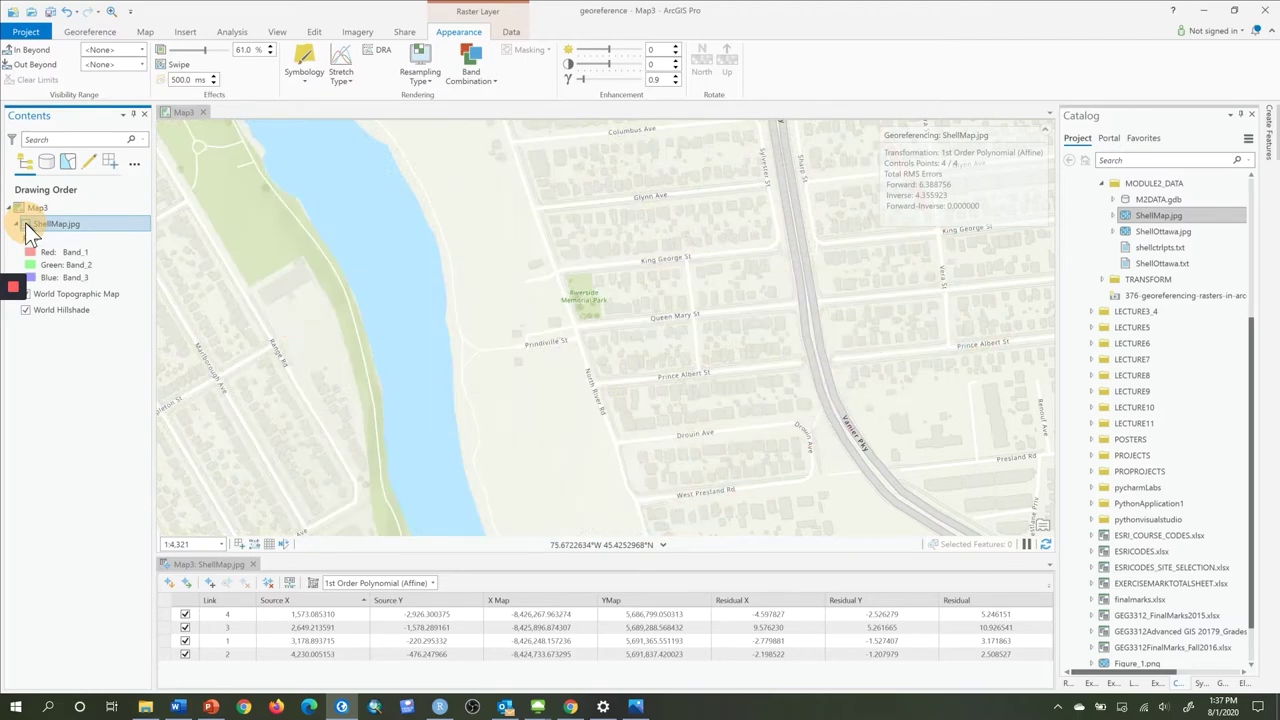
{"action": "left_click", "coordinate": [25, 224]}
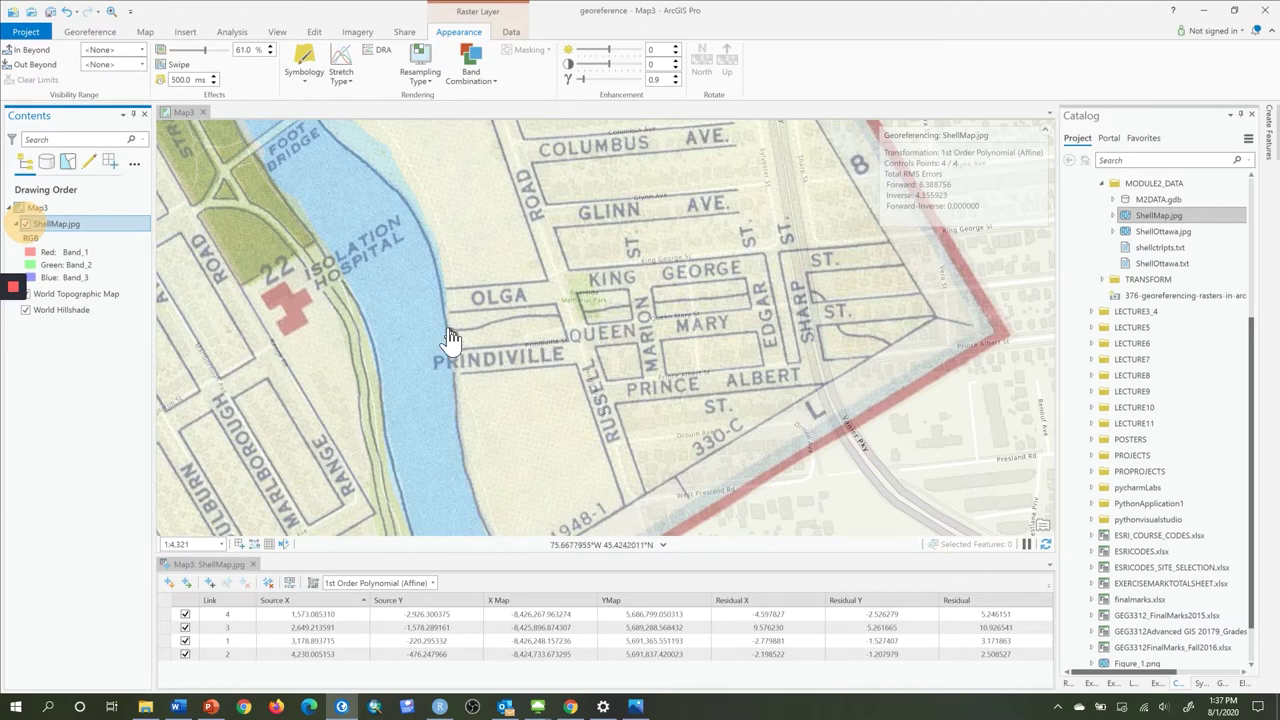
{"action": "left_click", "coordinate": [25, 224]}
{"action": "left_click", "coordinate": [25, 224]}
Turn on 500 ms Flicker for the scan around Queen and Russell streets
{"action": "scroll", "coordinate": [590, 360], "scroll_direction": "up", "scroll_amount": 4}
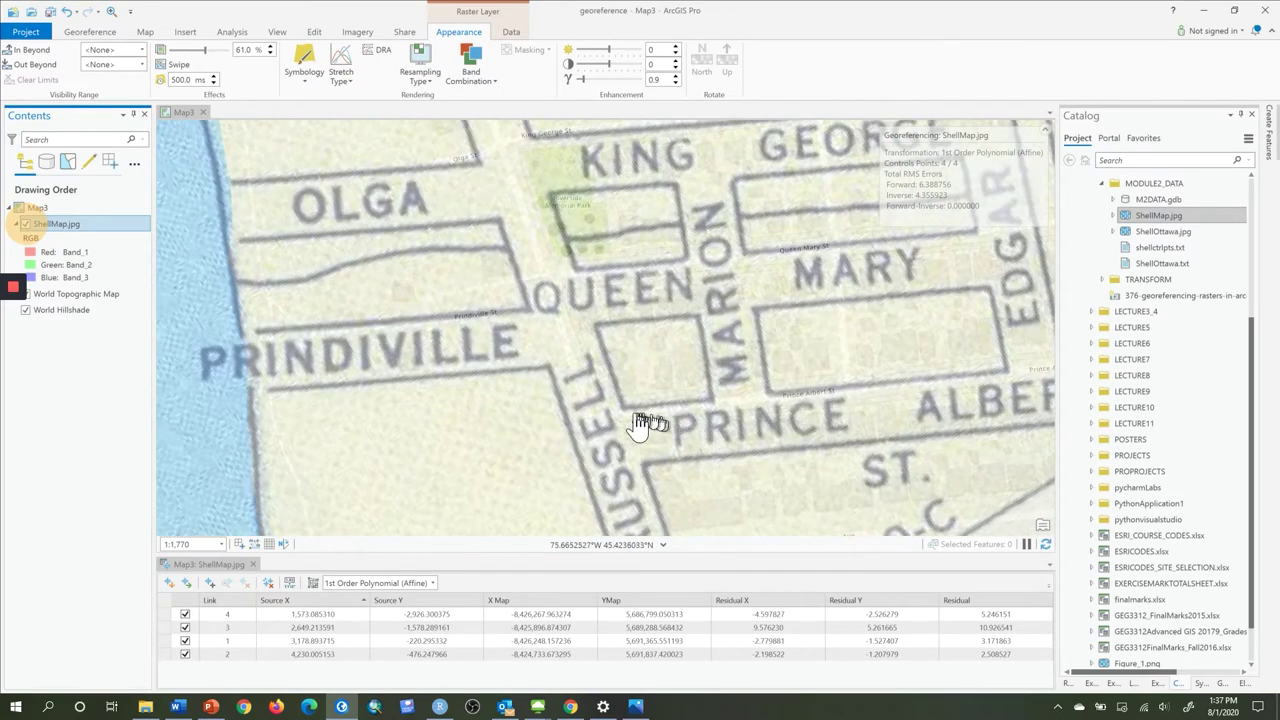
{"action": "mouse_move", "coordinate": [580, 368]}
{"action": "left_mouse_down"}
{"action": "mouse_move", "coordinate": [514, 251]}
{"action": "mouse_move", "coordinate": [466, 217]}
{"action": "mouse_move", "coordinate": [497, 200]}
{"action": "mouse_move", "coordinate": [556, 314]}
{"action": "left_mouse_up"}
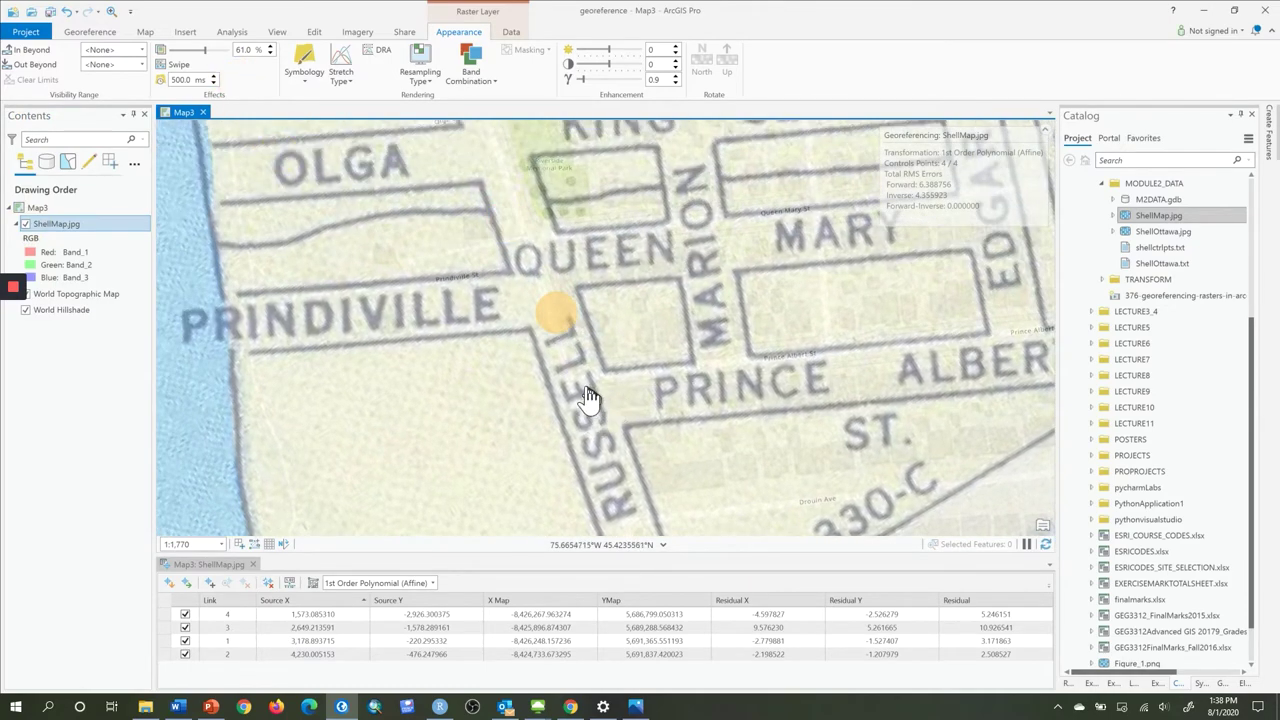
{"action": "left_click", "coordinate": [159, 79]}
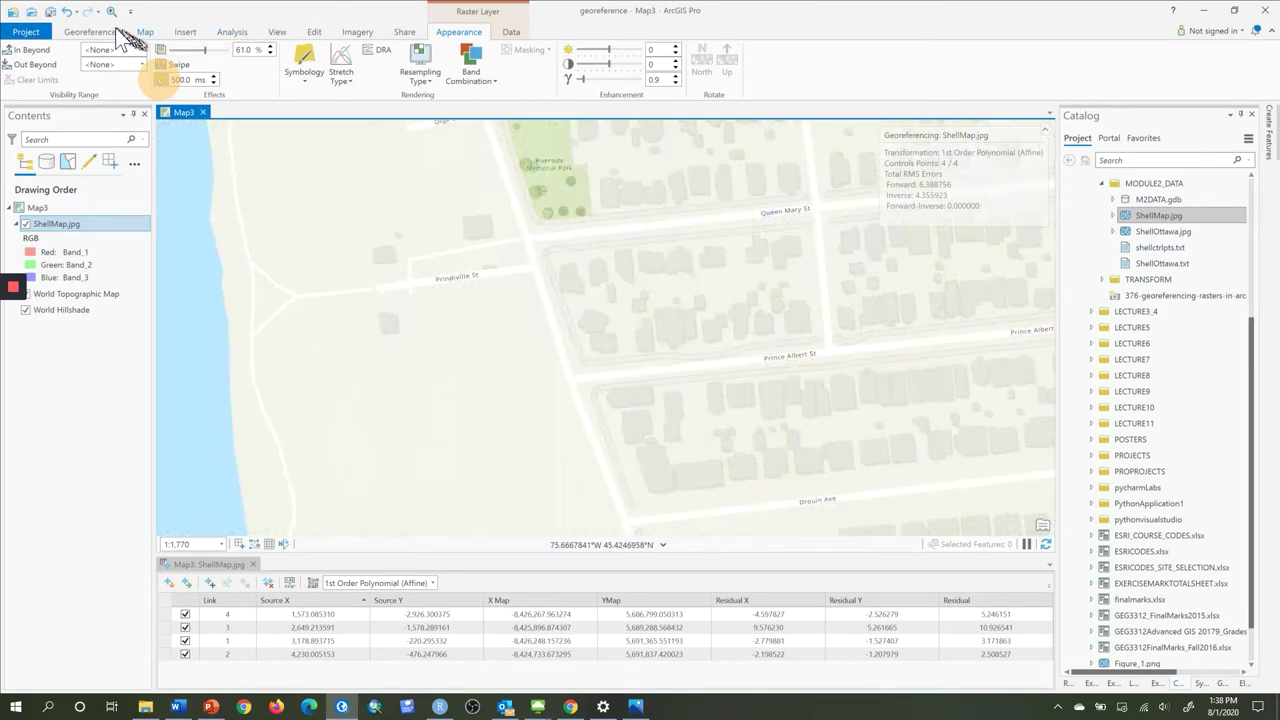
Add a fifth control point from the scan's Russell/Prince Albert corner to Prince Albert St on the basemap
{"action": "left_click", "coordinate": [90, 31]}
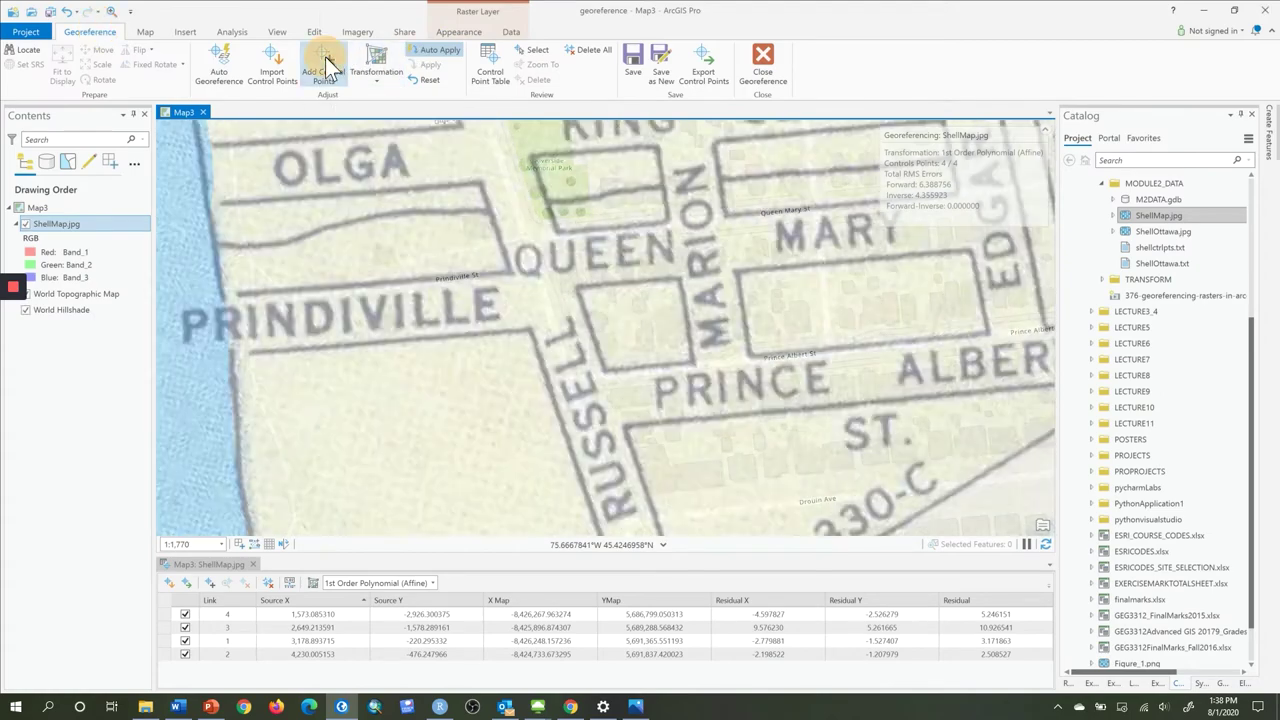
{"action": "left_click", "coordinate": [323, 60]}
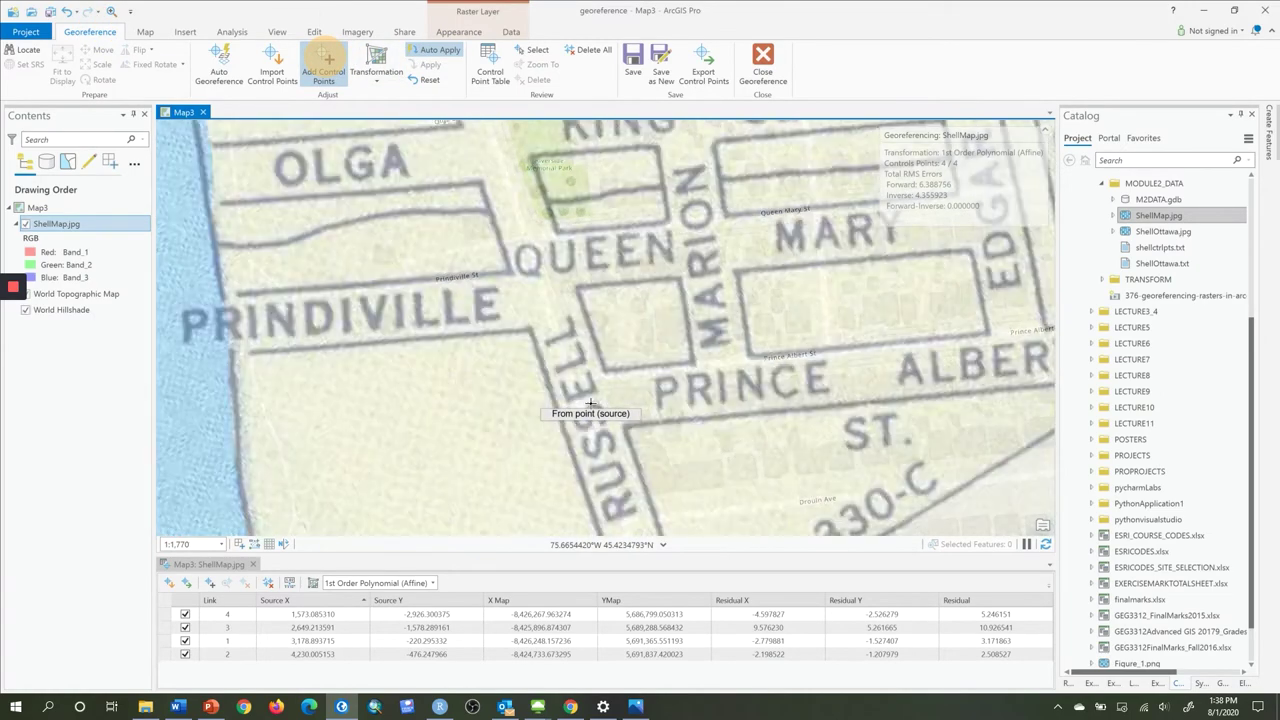
{"action": "left_click", "coordinate": [591, 403]}
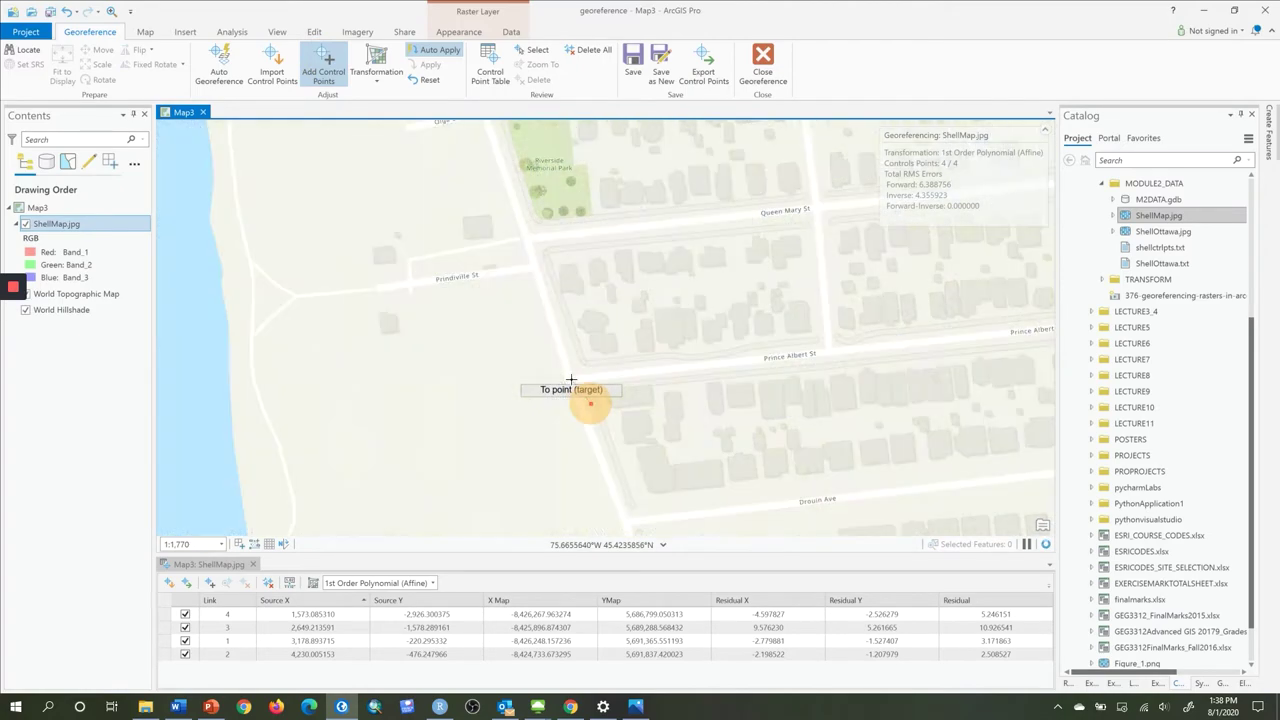
{"action": "left_click", "coordinate": [571, 380]}
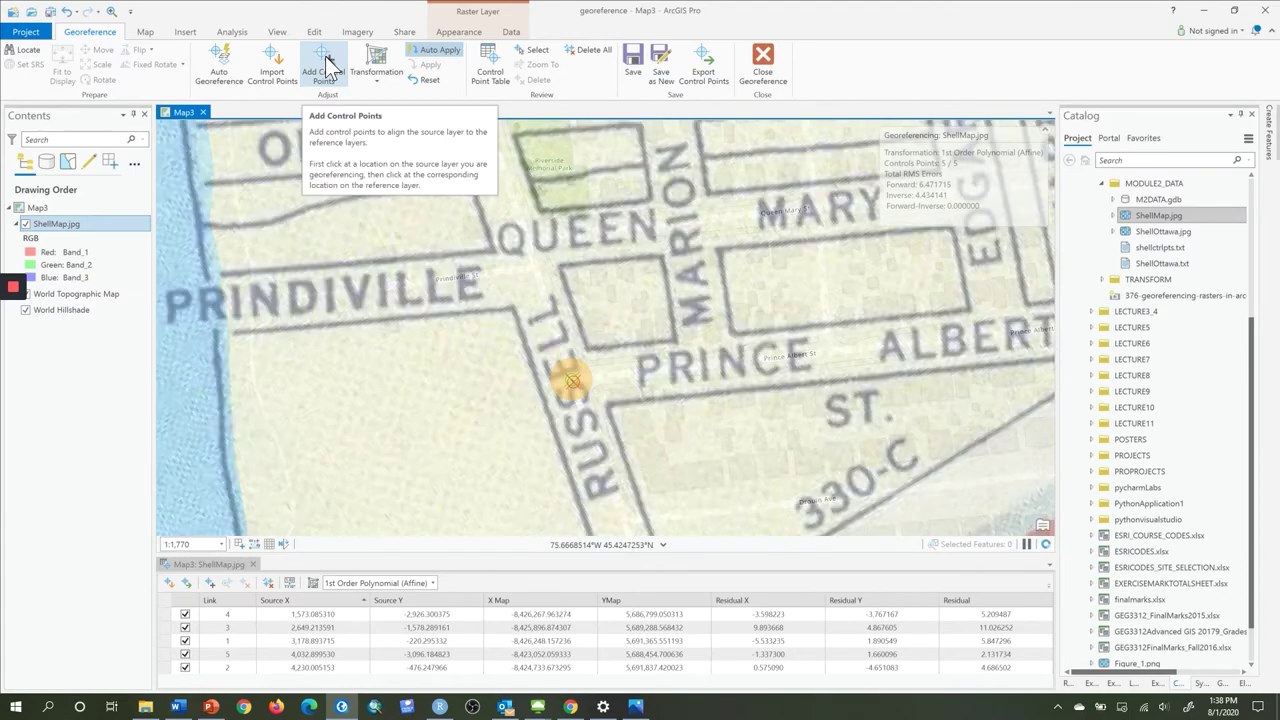
Switch to the Explore tool, zoom out, and turn off the scan's Flicker
{"action": "left_click", "coordinate": [150, 30]}
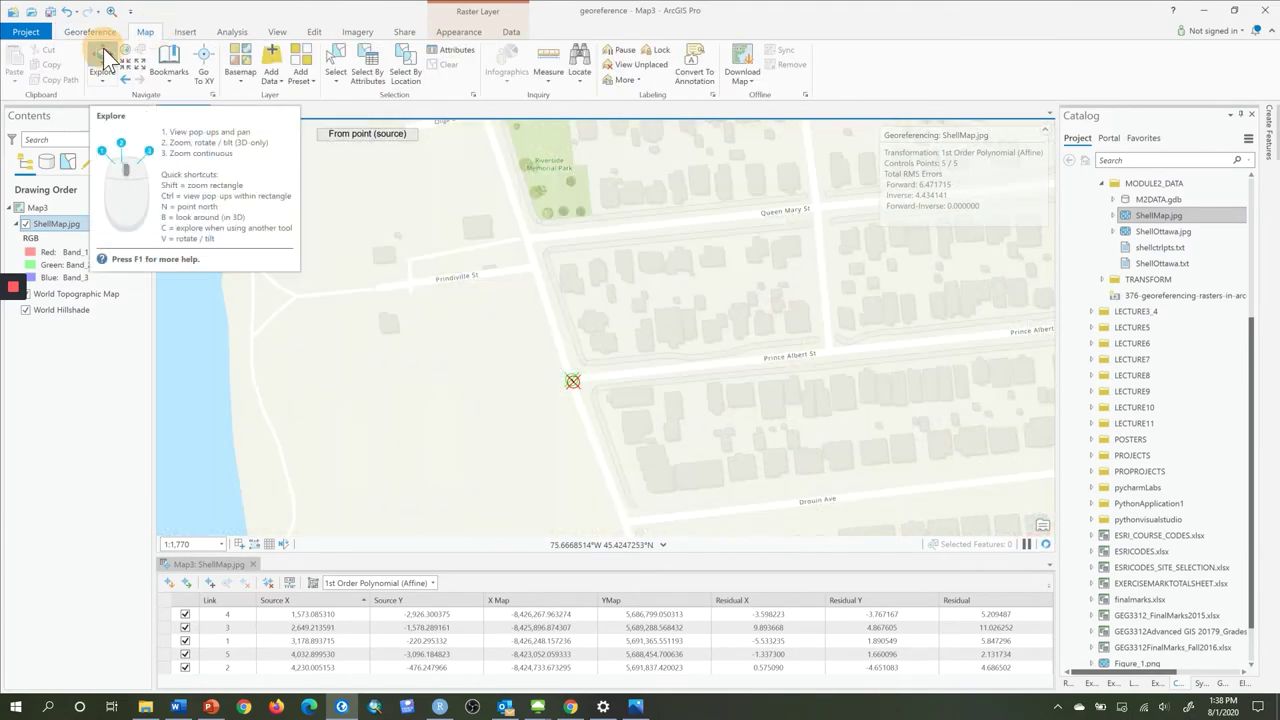
{"action": "left_click", "coordinate": [103, 58]}
{"action": "scroll", "coordinate": [575, 340], "scroll_direction": "down", "scroll_amount": 3}
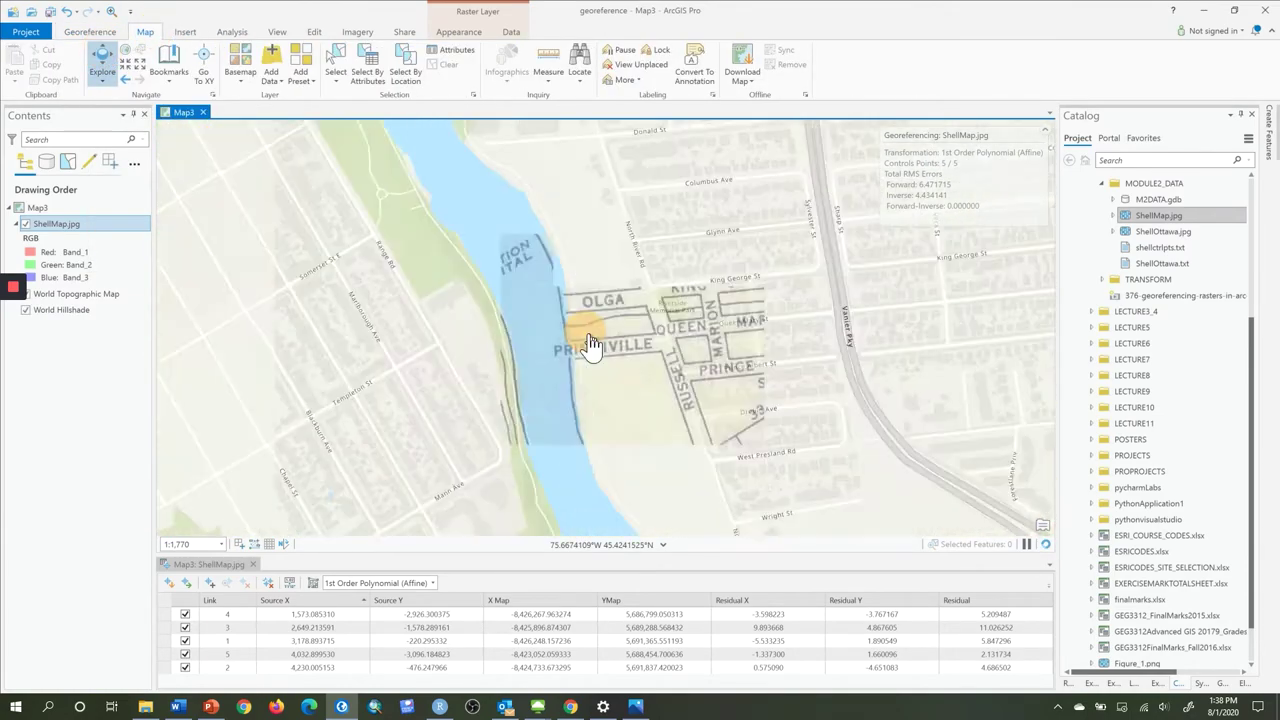
{"action": "scroll", "coordinate": [591, 343], "scroll_direction": "down", "scroll_amount": 5}
{"action": "left_click", "coordinate": [456, 32]}
{"action": "left_click", "coordinate": [164, 66]}
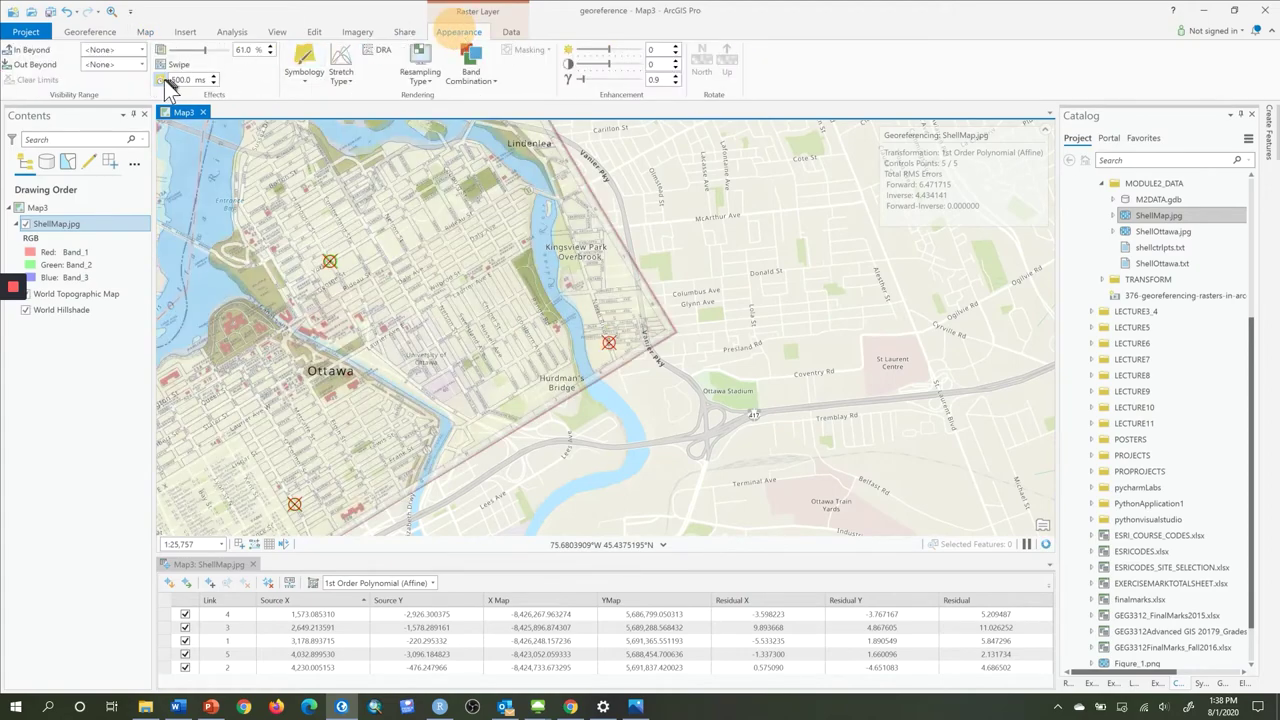
Pan and zoom in on the scan's Somerset St and King Edward Ave crossing
{"action": "left_click_drag", "start_coordinate": [260, 252], "coordinate": [674, 251]}
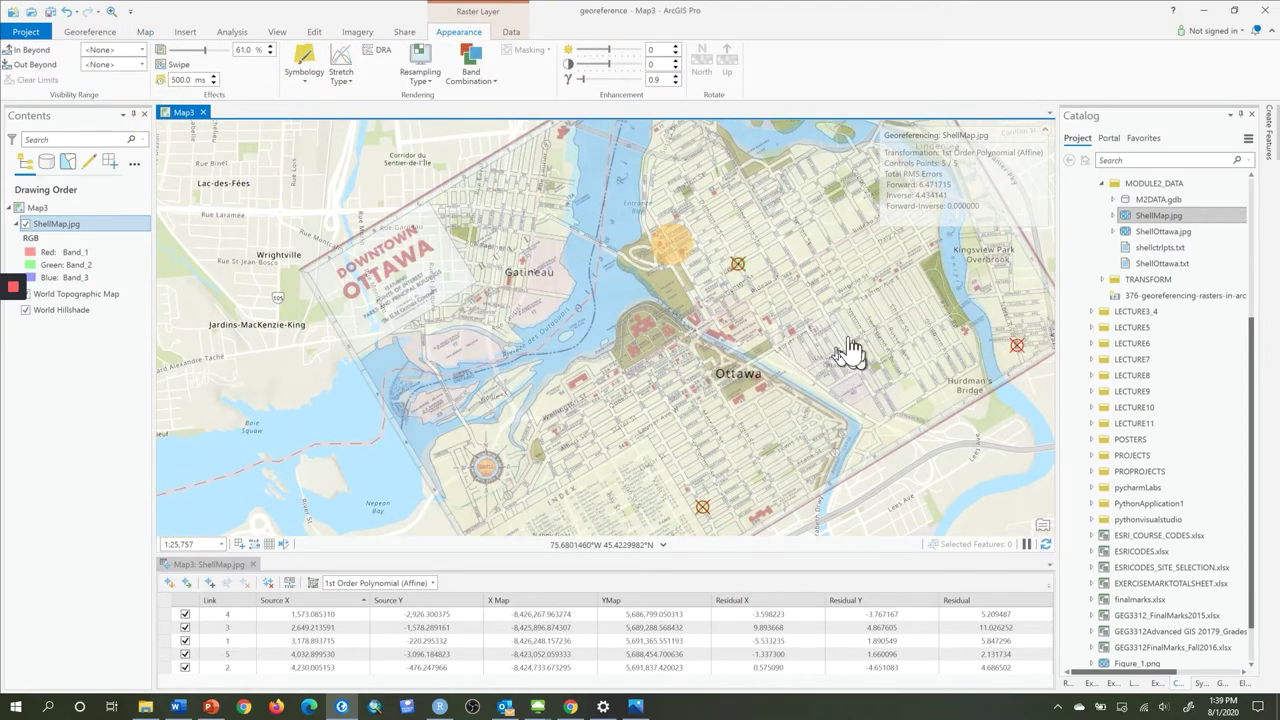
{"action": "scroll", "coordinate": [838, 350], "scroll_direction": "up", "scroll_amount": 5}
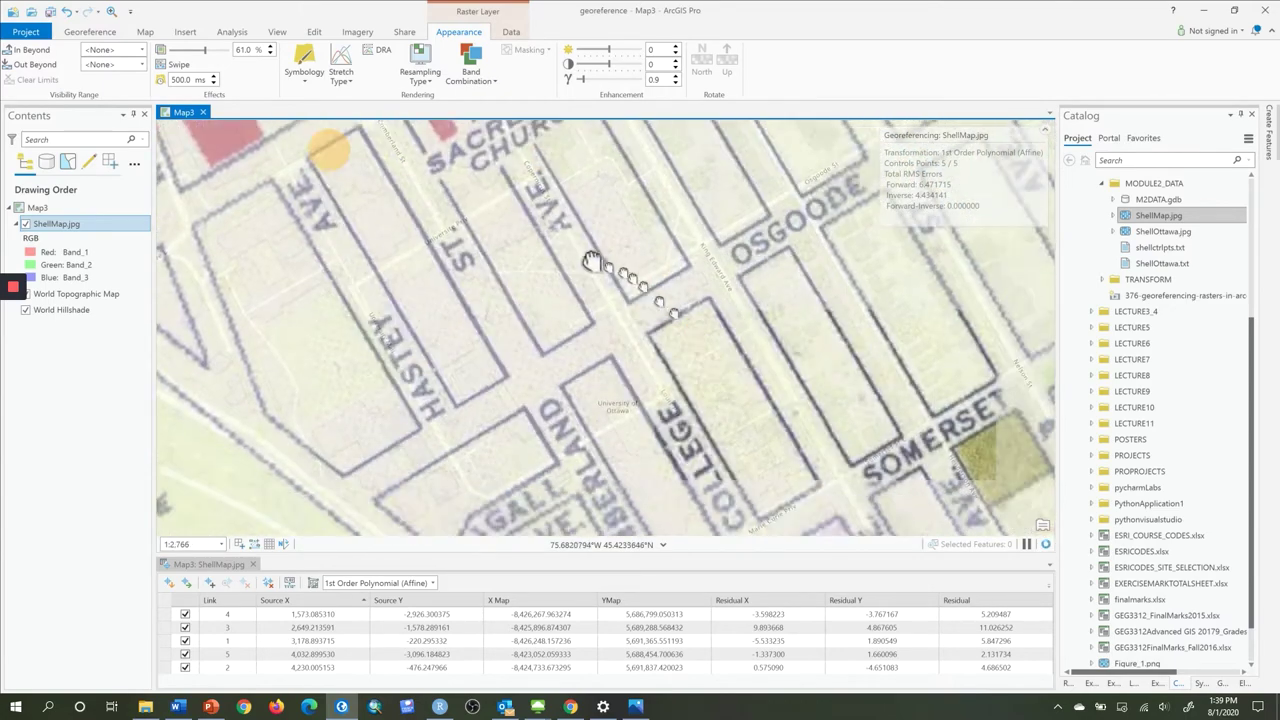
{"action": "left_click", "coordinate": [540, 250]}
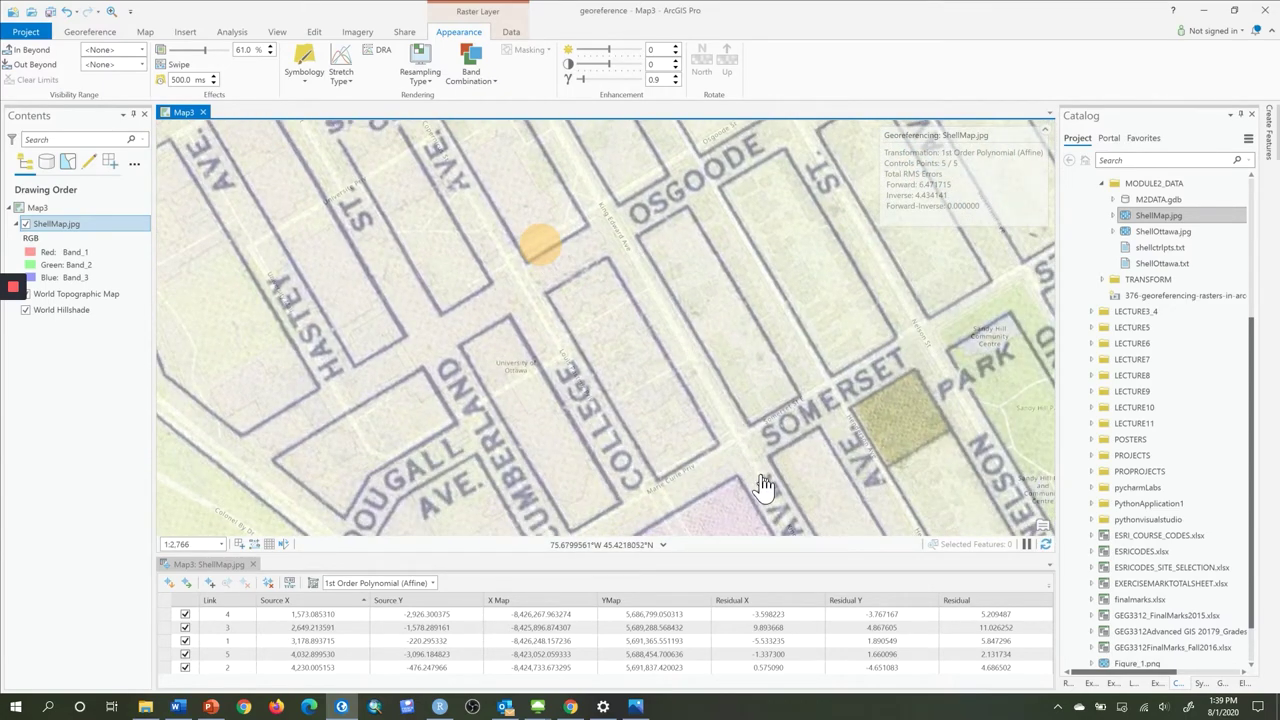
{"action": "left_click_drag", "start_coordinate": [763, 485], "coordinate": [714, 357]}
{"action": "left_click", "coordinate": [685, 305]}
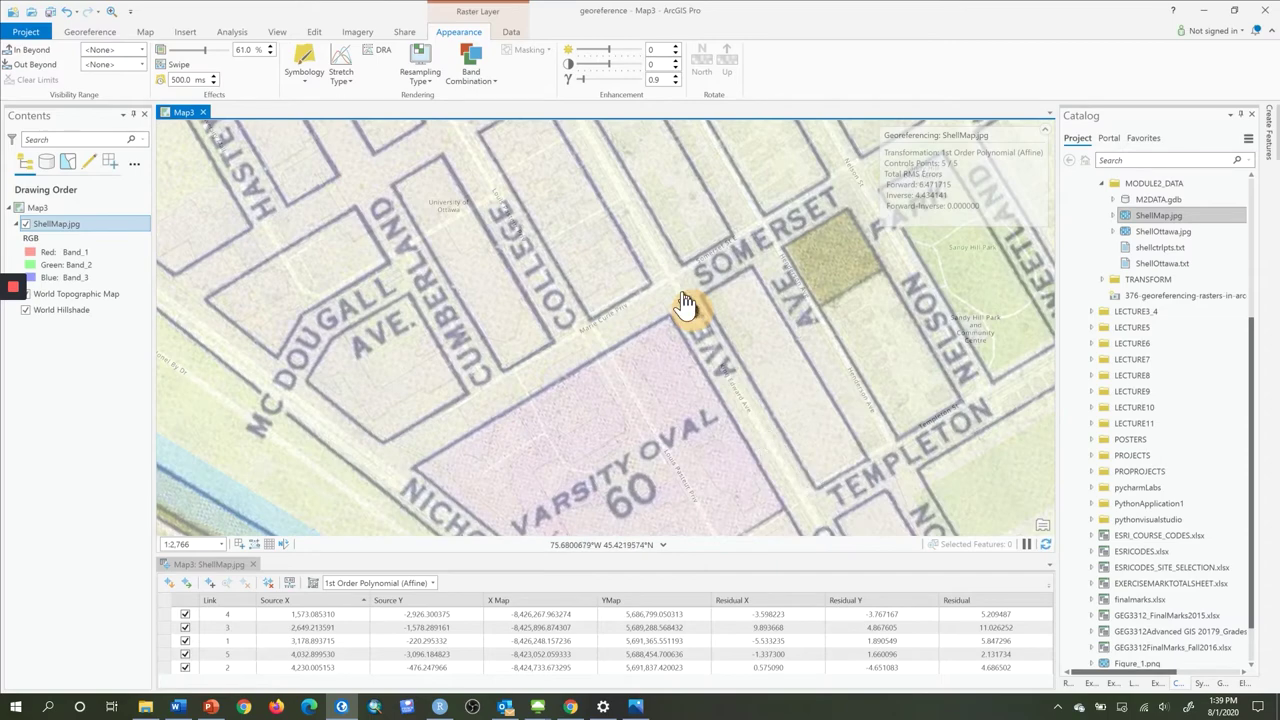
{"action": "scroll", "coordinate": [686, 305], "scroll_direction": "up", "scroll_amount": 3}
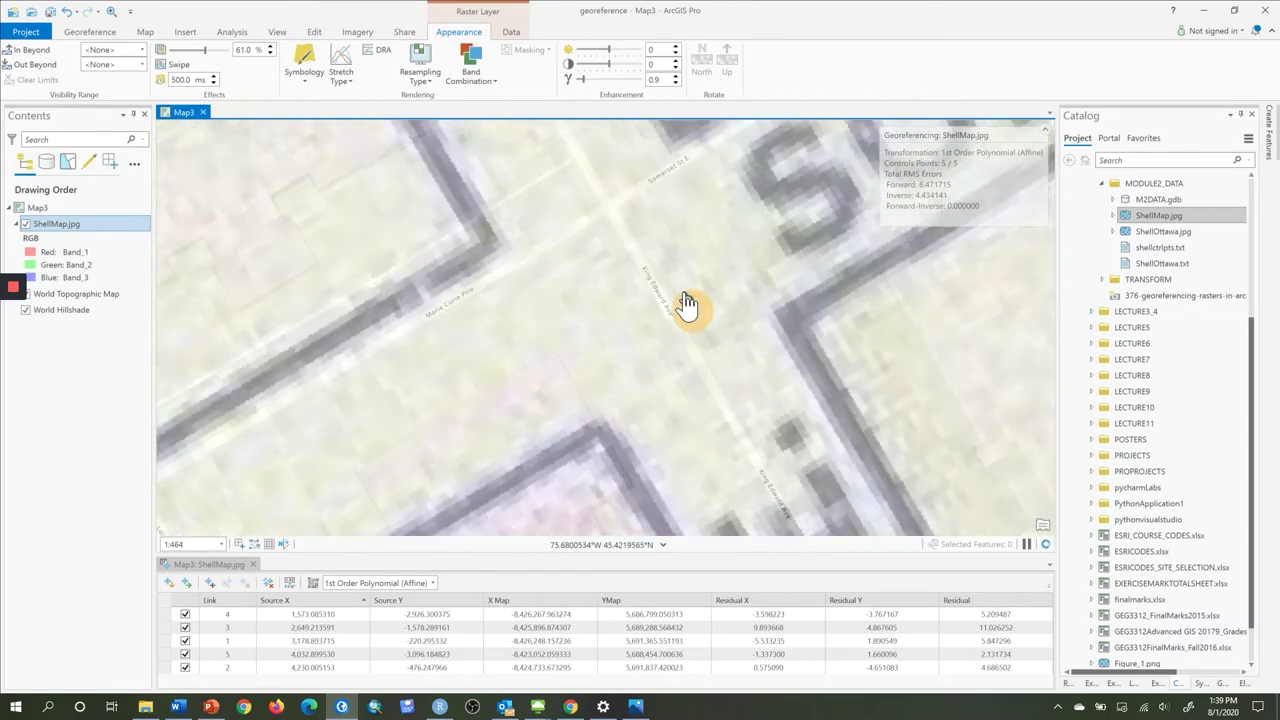
{"action": "left_click", "coordinate": [113, 36]}
Add a sixth control point linking the Somerset/King Edward corner to the basemap intersection, then zoom out
{"action": "left_click", "coordinate": [326, 65]}
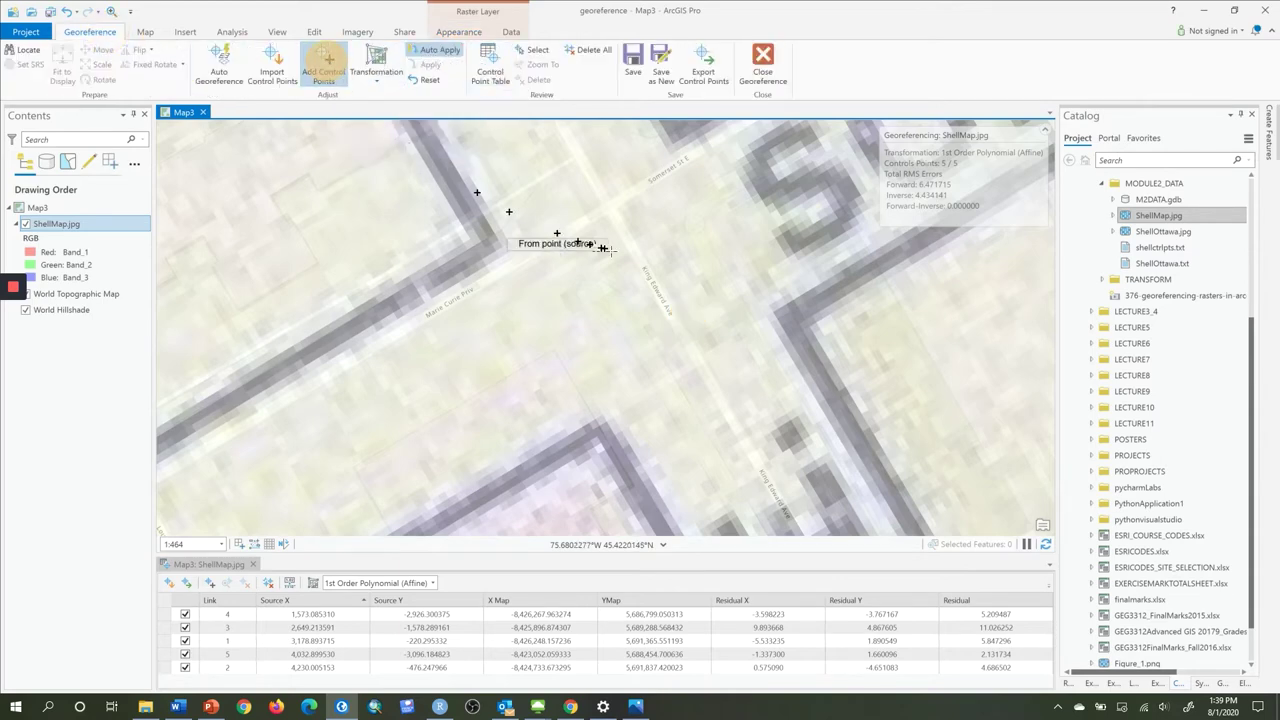
{"action": "left_click", "coordinate": [651, 287]}
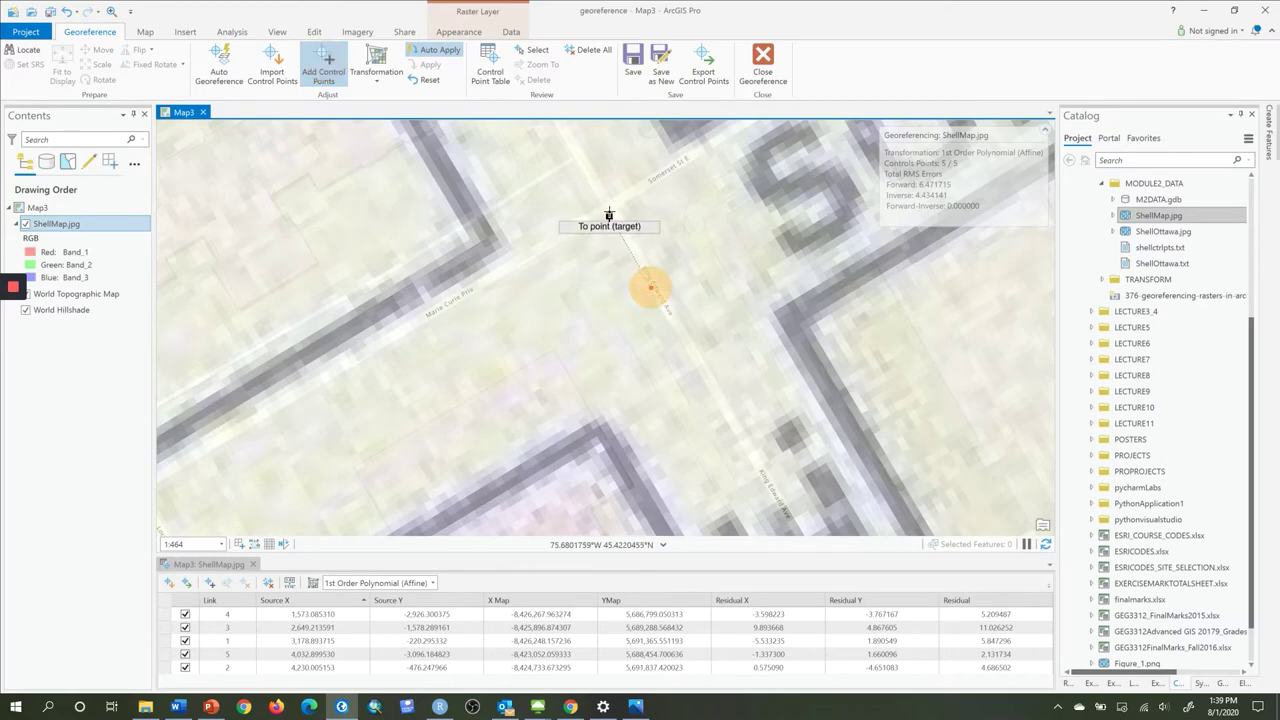
{"action": "left_click", "coordinate": [609, 207]}
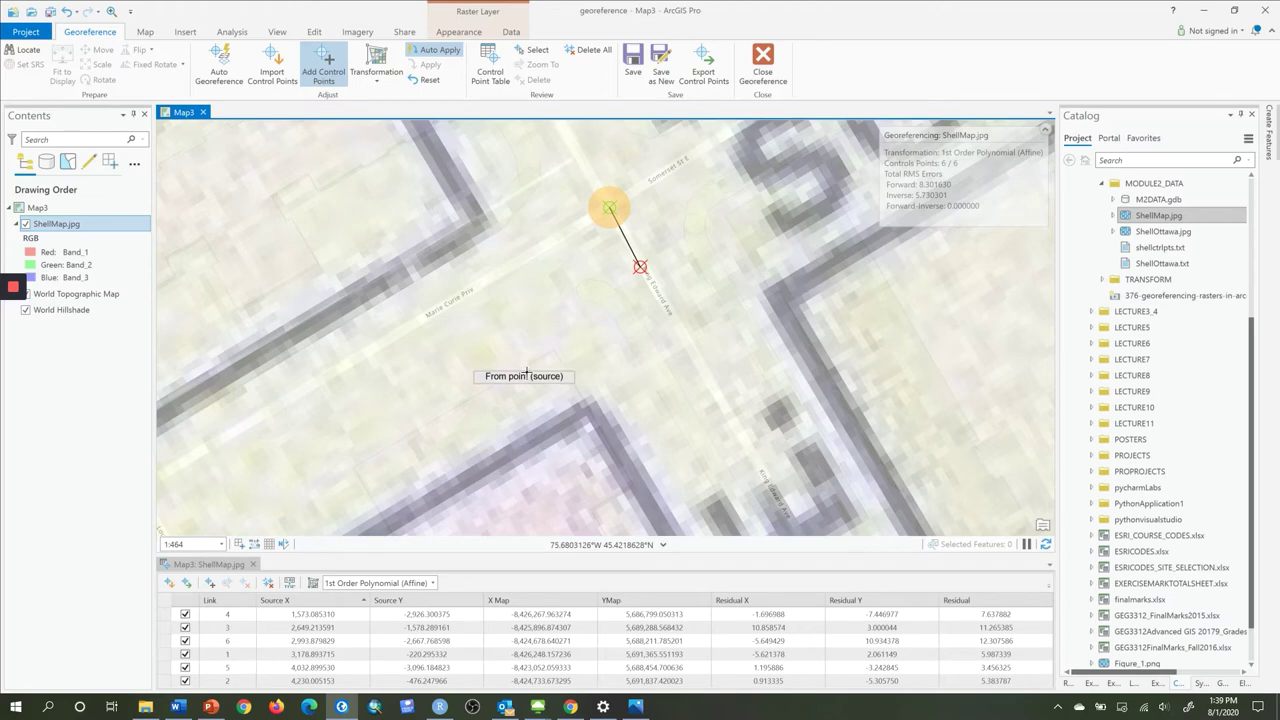
{"action": "scroll", "coordinate": [538, 398], "scroll_direction": "down", "scroll_amount": 5}
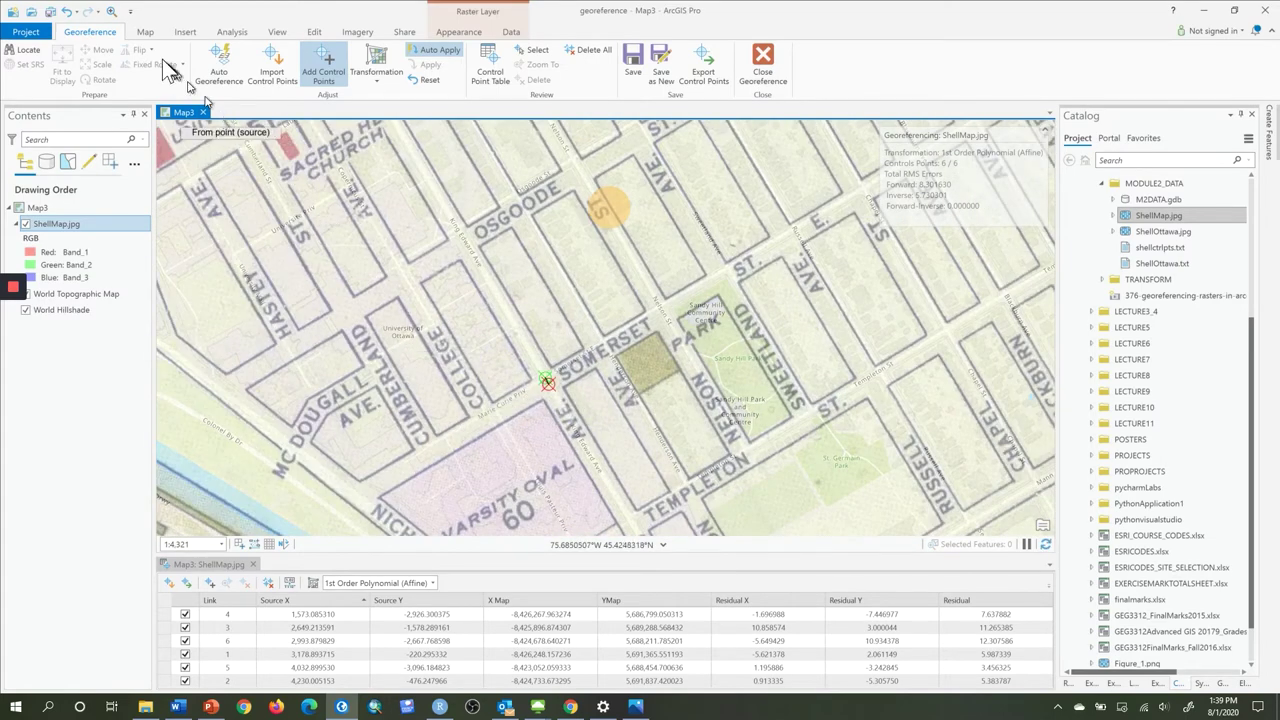
Navigate the view to the Langevin Building area near Wellington and Elgin
{"action": "left_click", "coordinate": [145, 32]}
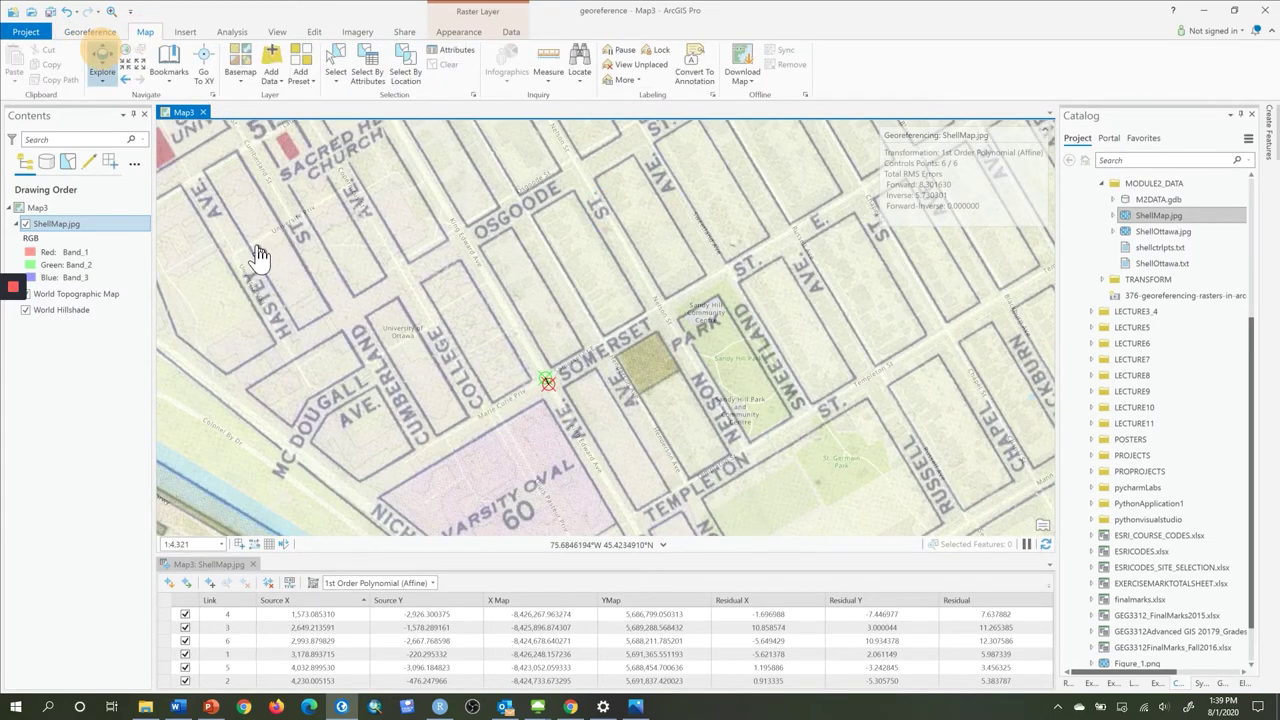
{"action": "scroll", "coordinate": [557, 308], "scroll_direction": "down", "scroll_amount": 3}
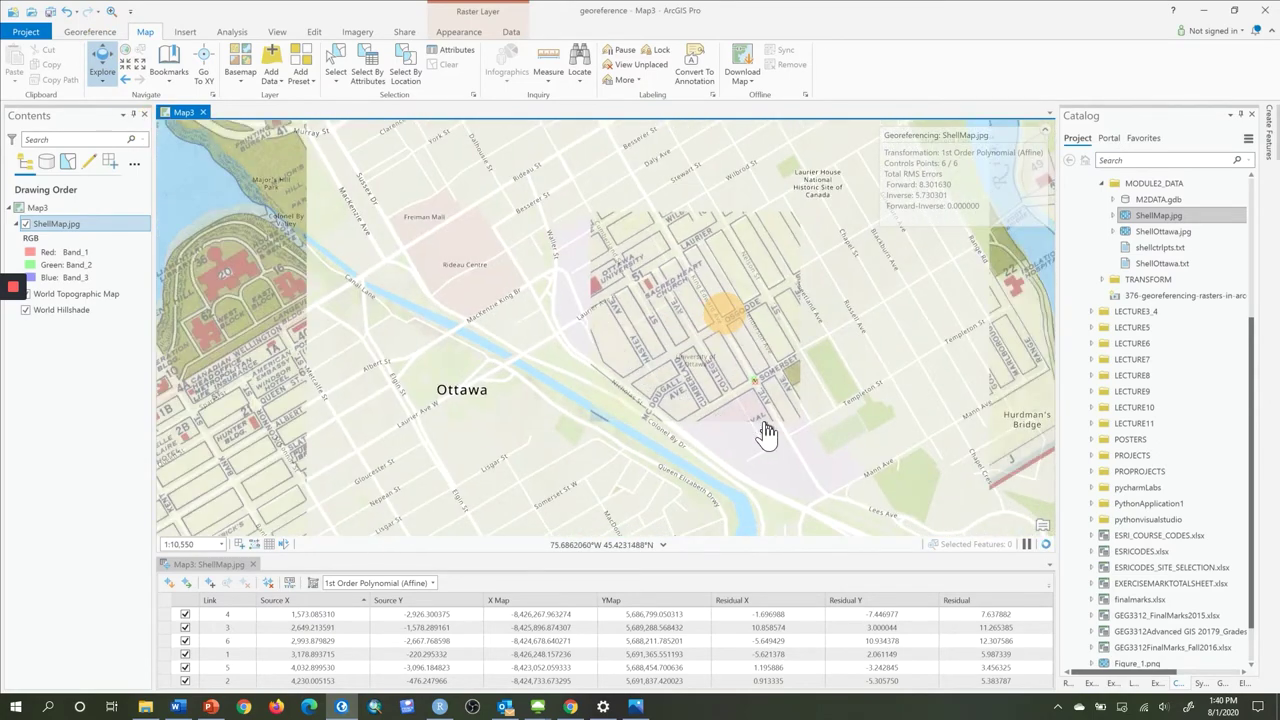
{"action": "scroll", "coordinate": [766, 432], "scroll_direction": "down", "scroll_amount": 2}
{"action": "scroll", "coordinate": [766, 432], "scroll_direction": "down", "scroll_amount": 3}
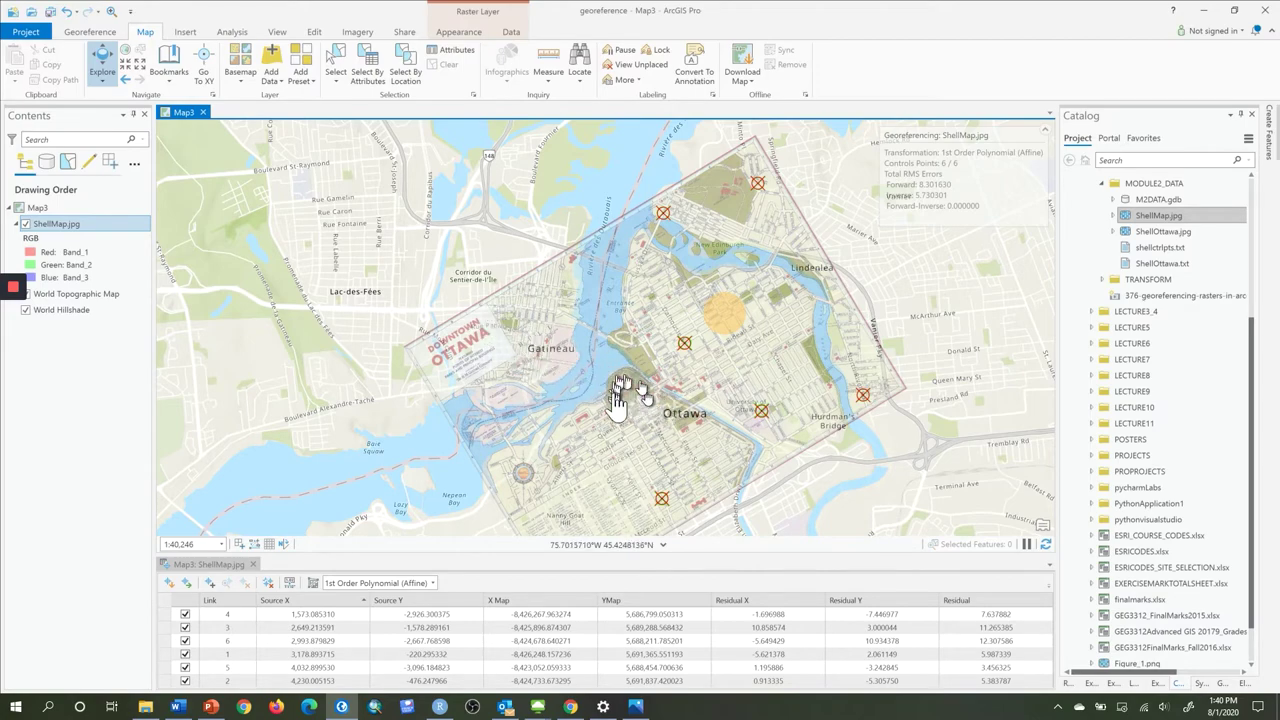
{"action": "scroll", "coordinate": [660, 402], "scroll_direction": "up", "scroll_amount": 4}
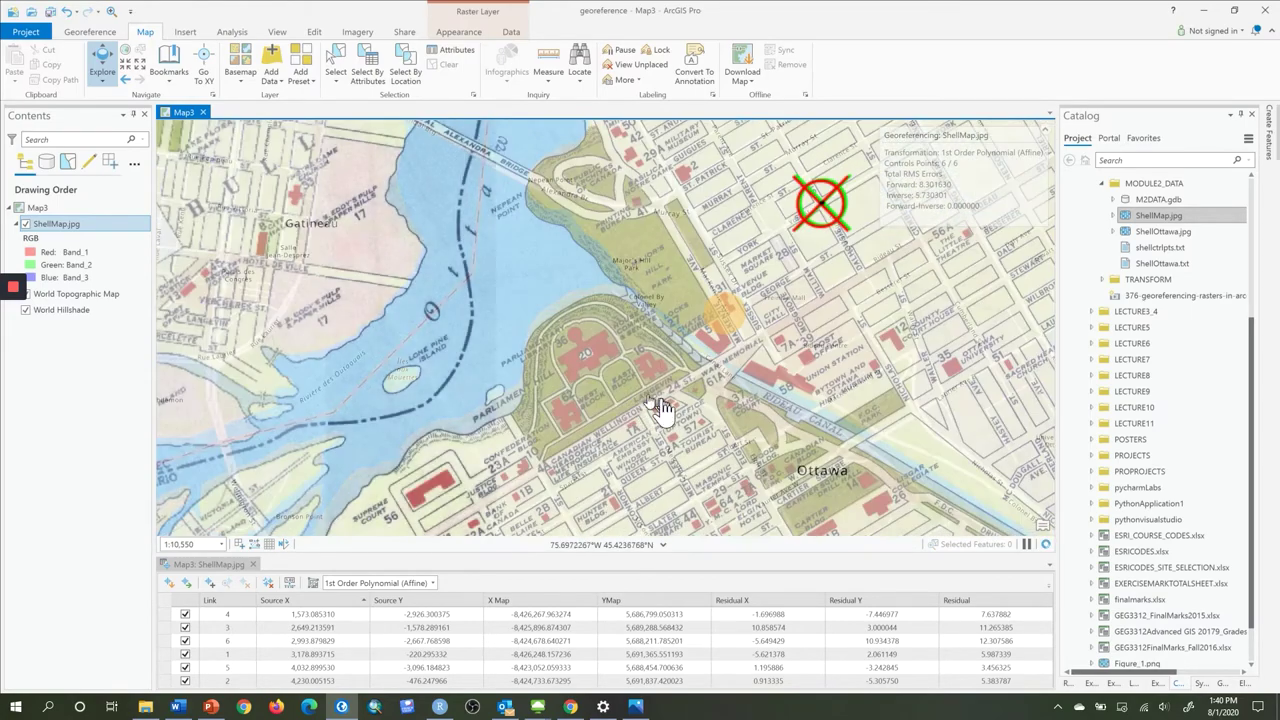
{"action": "scroll", "coordinate": [673, 405], "scroll_direction": "up", "scroll_amount": 4}
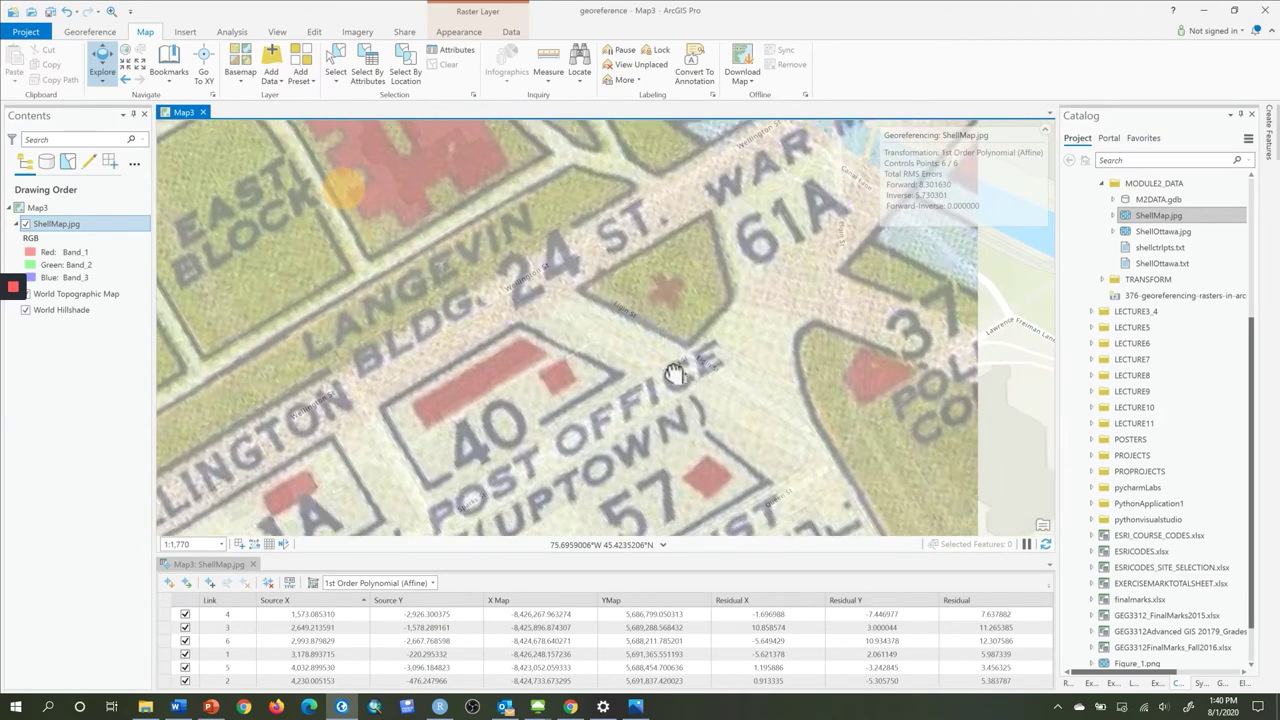
{"action": "left_click_drag", "start_coordinate": [675, 373], "coordinate": [621, 345]}
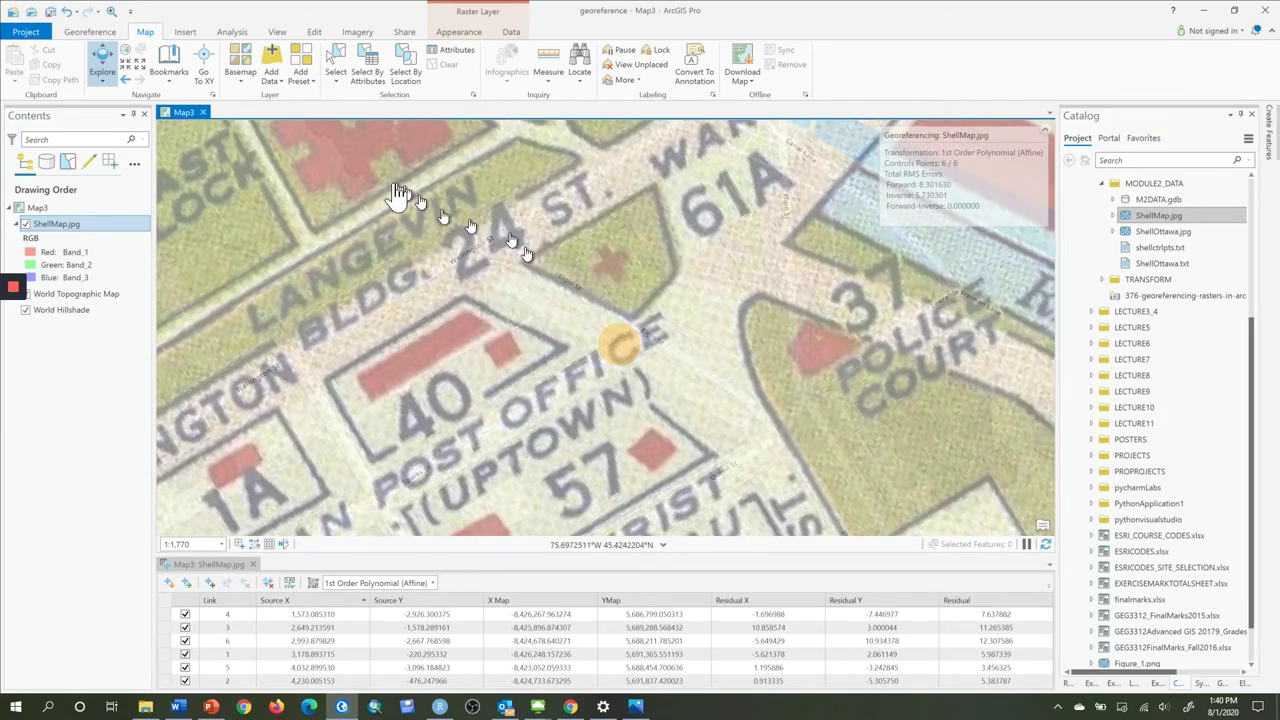
Swipe the scan back to reveal the basemap, then turn on Flicker
{"action": "left_click", "coordinate": [458, 32]}
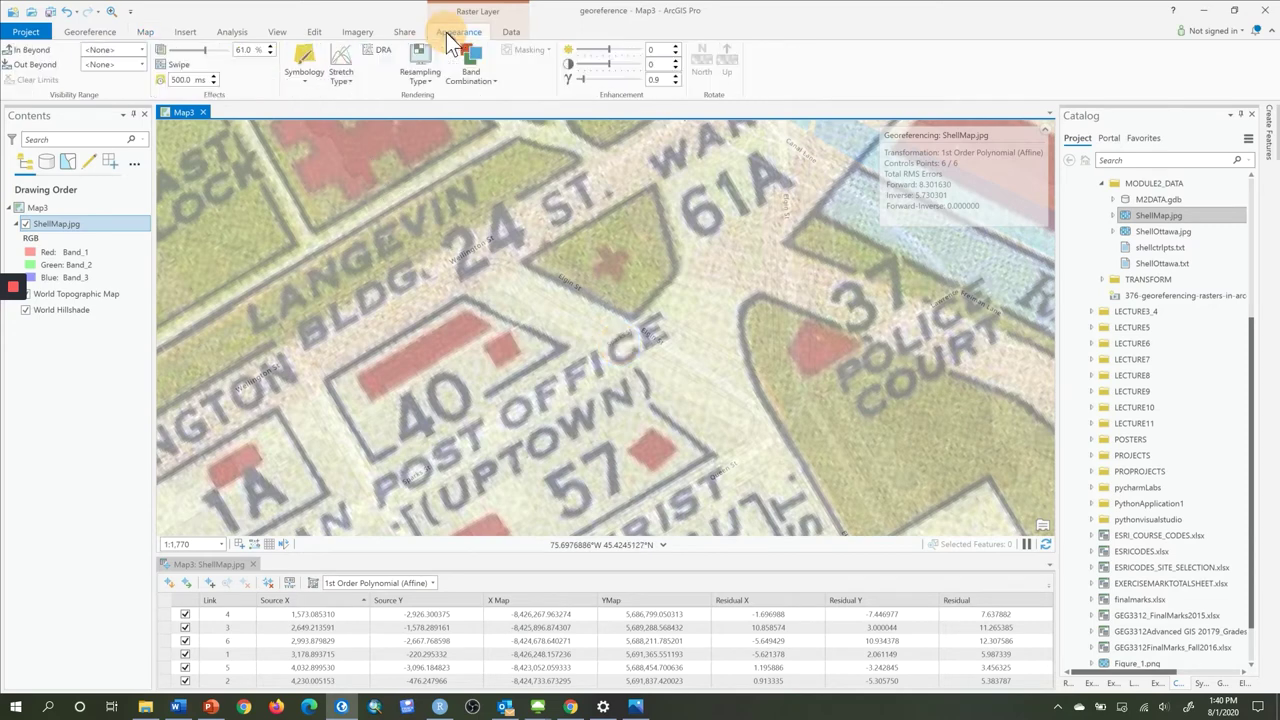
{"action": "left_click", "coordinate": [165, 64]}
{"action": "left_click_drag", "start_coordinate": [473, 192], "coordinate": [550, 120]}
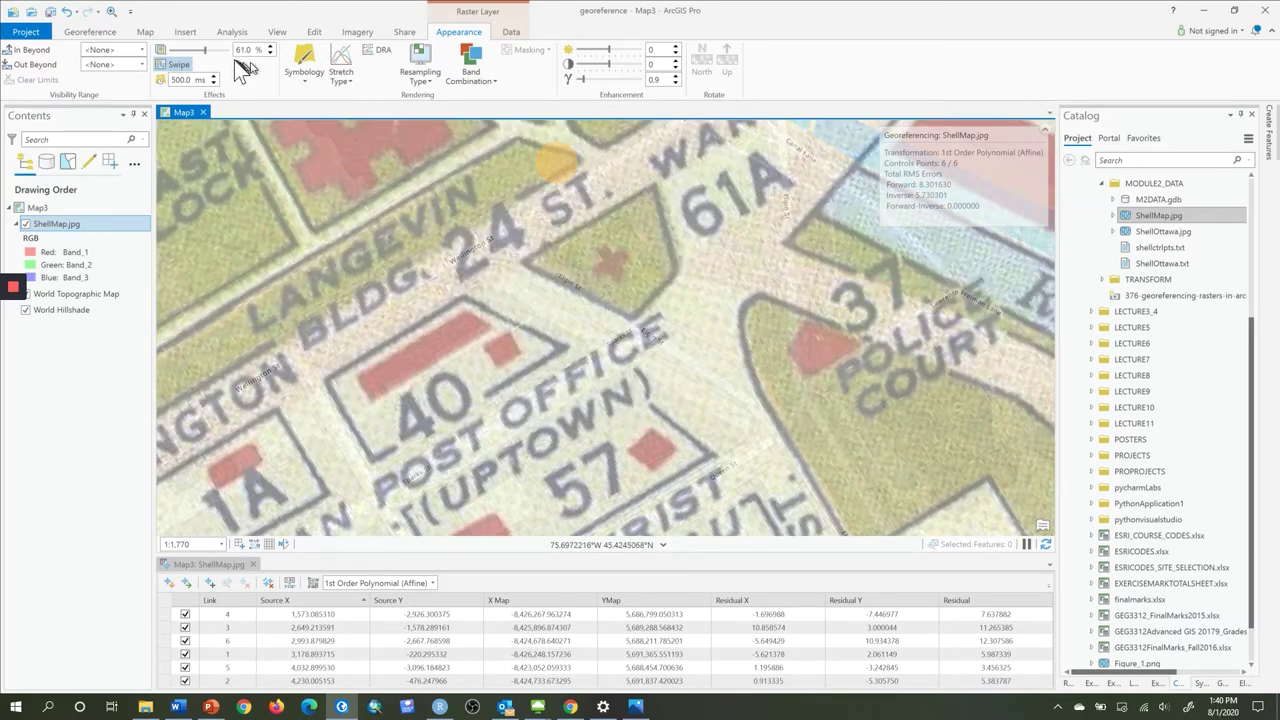
{"action": "left_click", "coordinate": [162, 80]}
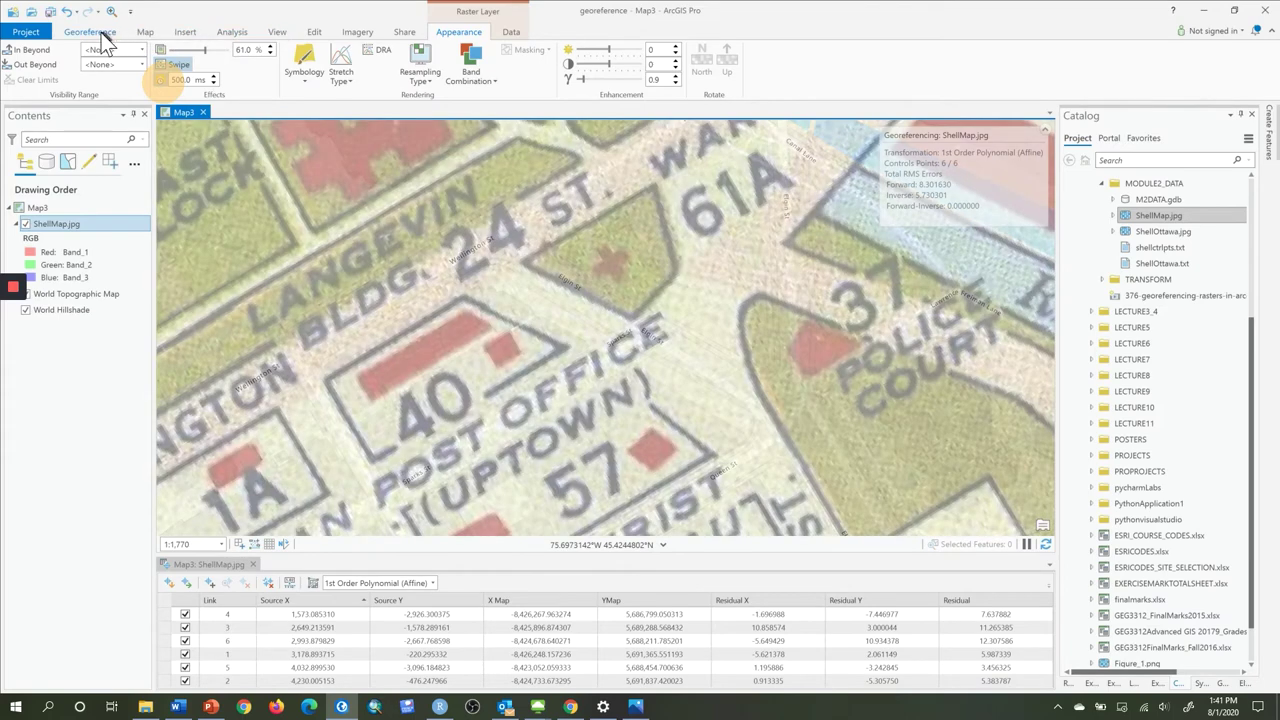
Add a seventh control point from the scan near 24 St. to Wellington St on the basemap
{"action": "left_click", "coordinate": [90, 31]}
{"action": "left_click", "coordinate": [323, 70]}
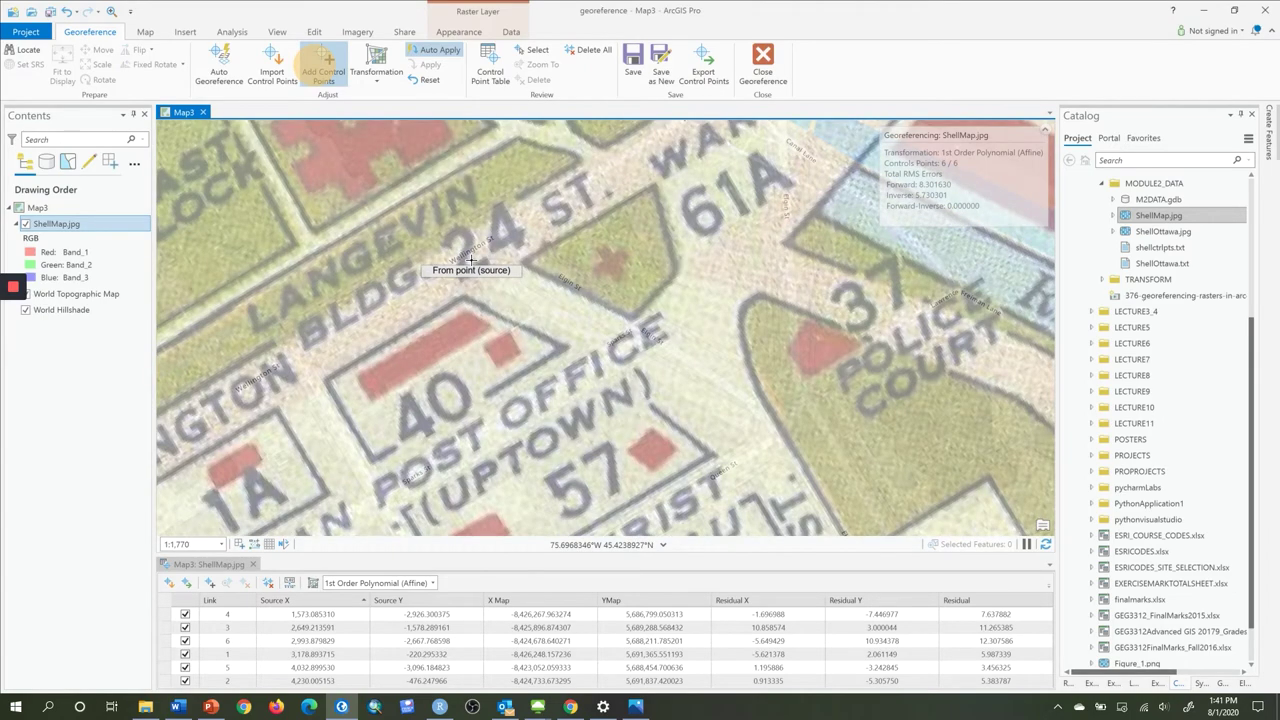
{"action": "left_click", "coordinate": [470, 260]}
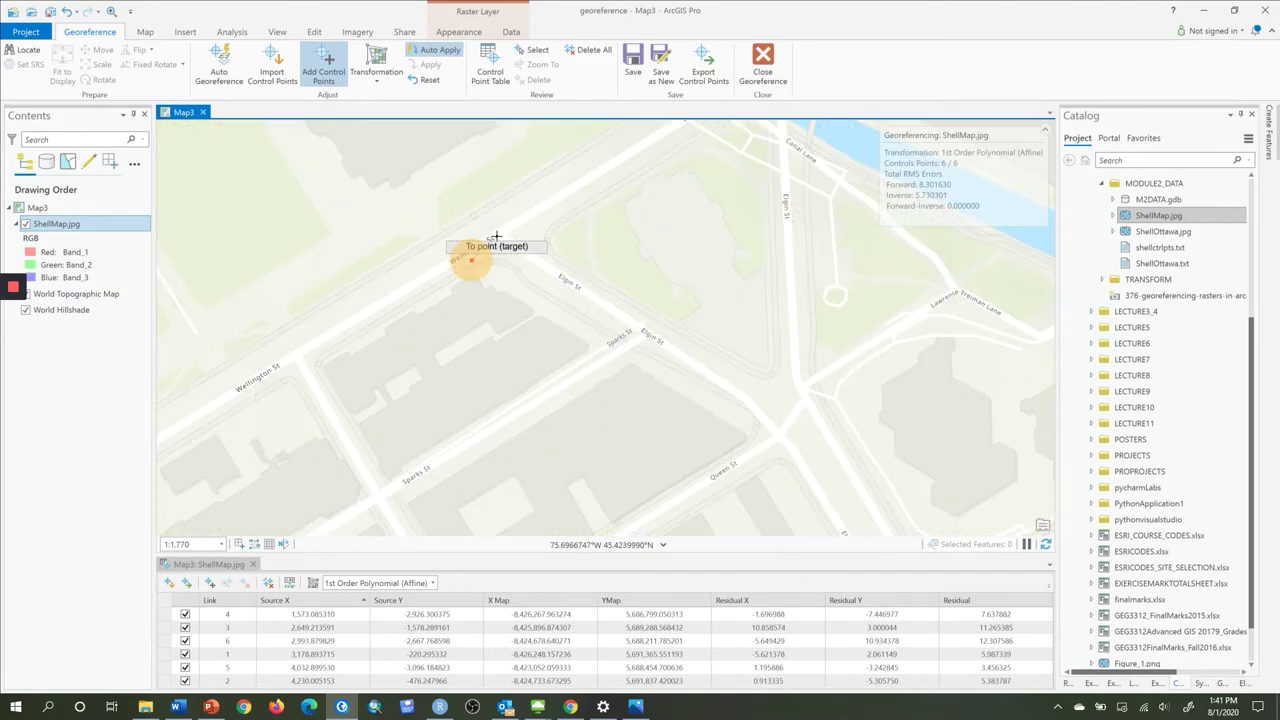
{"action": "left_click", "coordinate": [496, 236]}
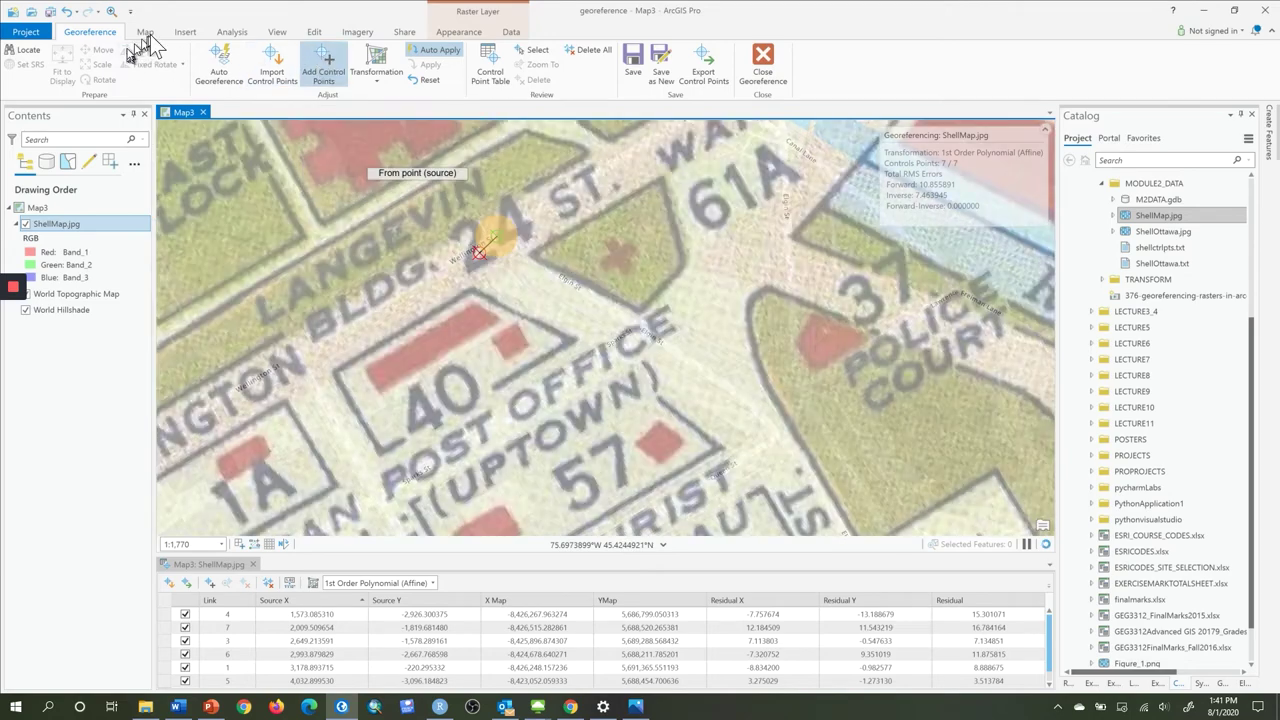
Turn off the scan's Flicker and return to the Map tab
{"action": "left_click", "coordinate": [150, 32]}
{"action": "left_click", "coordinate": [452, 32]}
{"action": "left_click", "coordinate": [163, 80]}
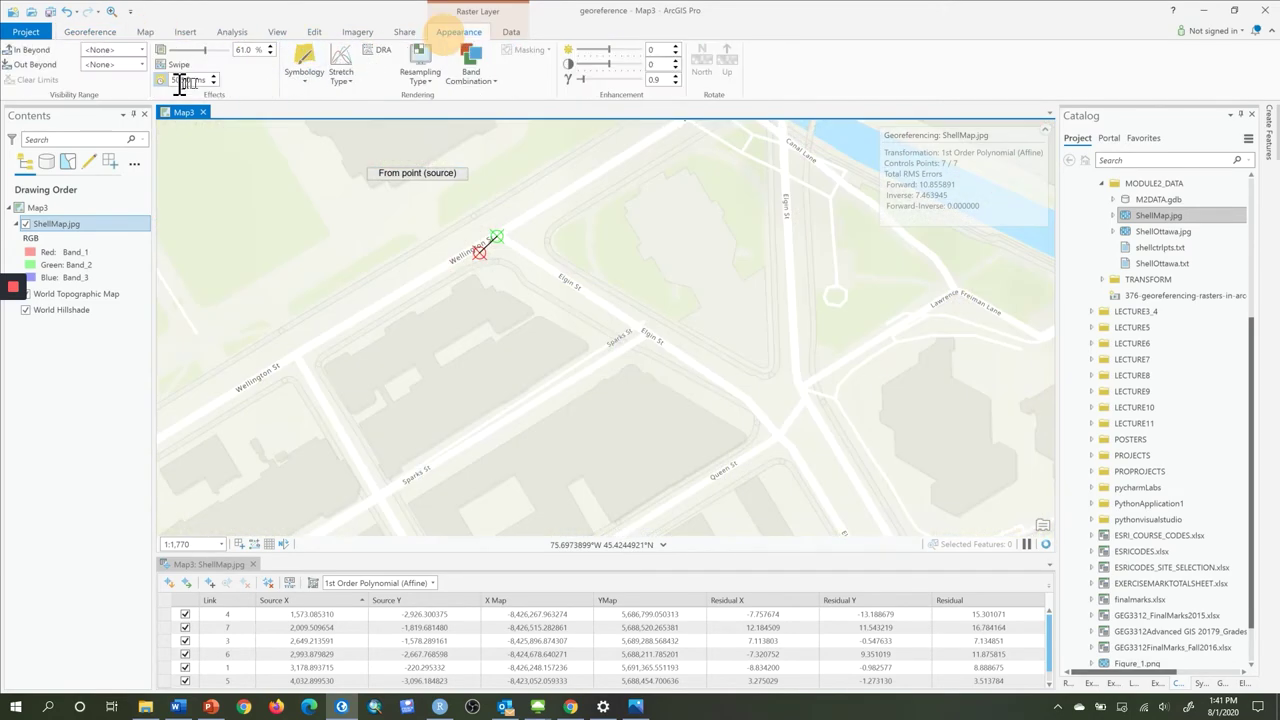
{"action": "left_click", "coordinate": [143, 32]}
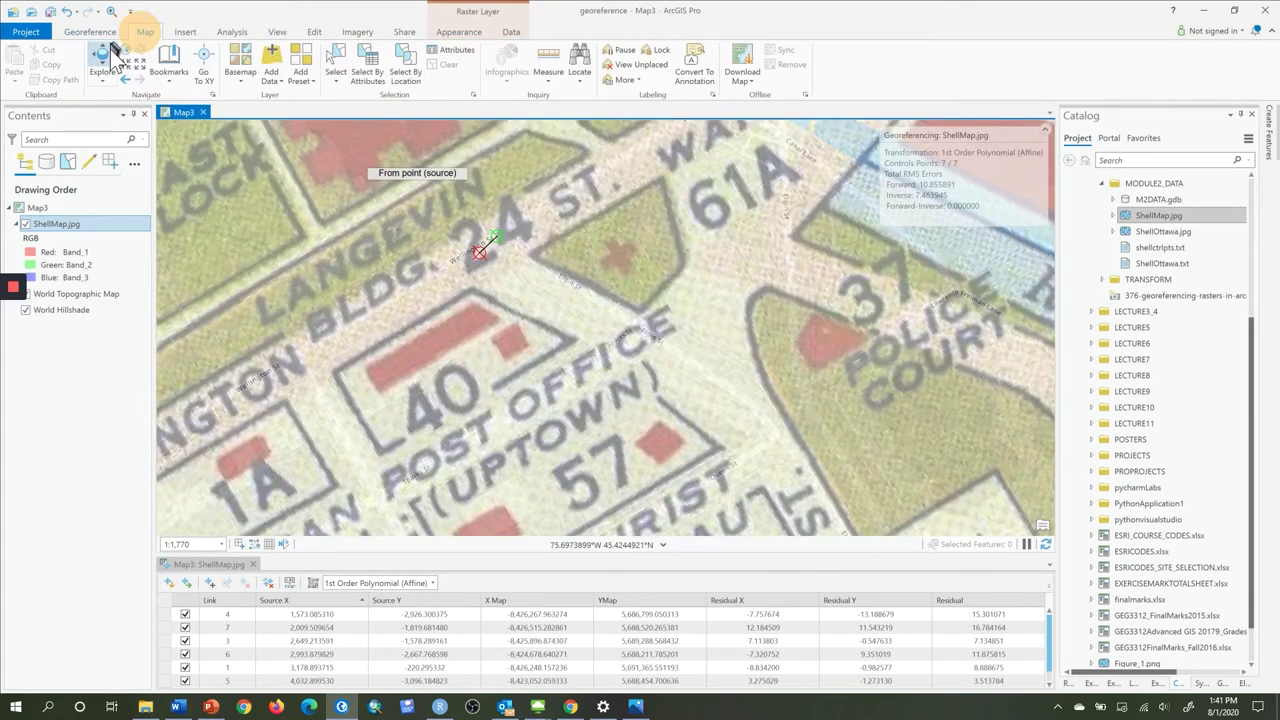
Zoom out and pan north into Hull to show Verdun St. and Park Royal under the scan
{"action": "left_click", "coordinate": [106, 60]}
{"action": "scroll", "coordinate": [500, 305], "scroll_direction": "down", "scroll_amount": 5}
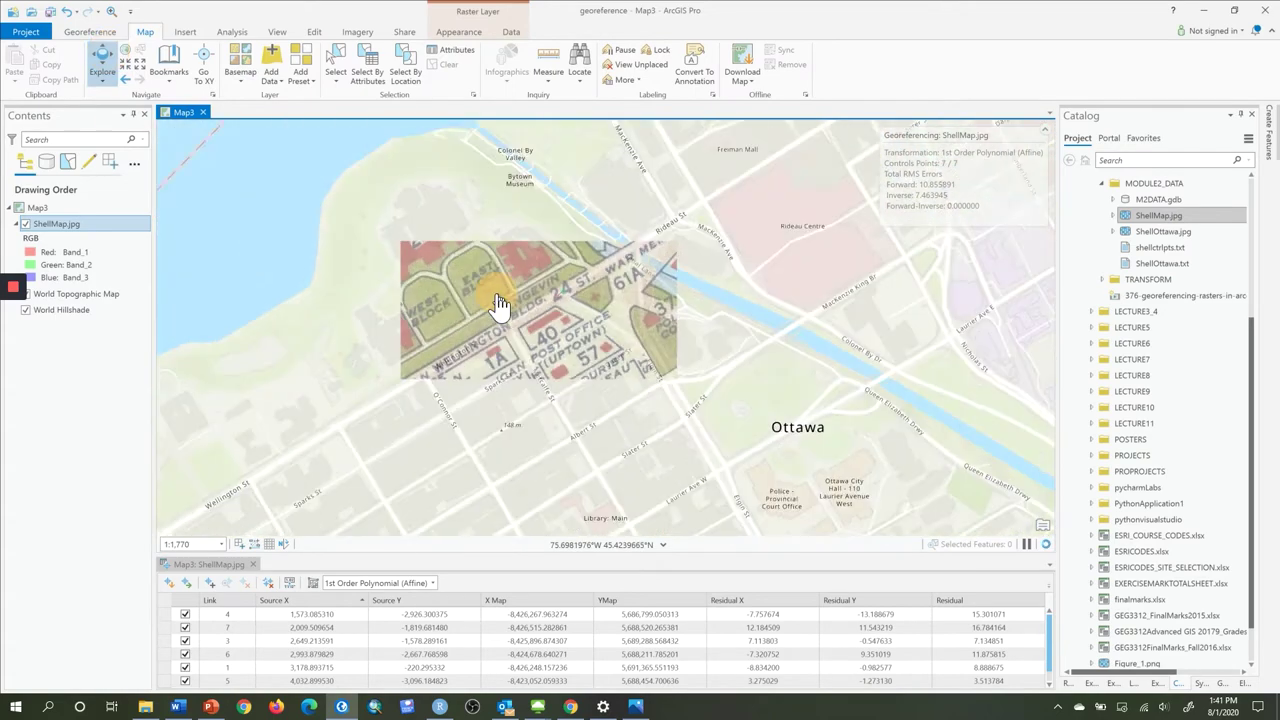
{"action": "scroll", "coordinate": [500, 305], "scroll_direction": "down", "scroll_amount": 2}
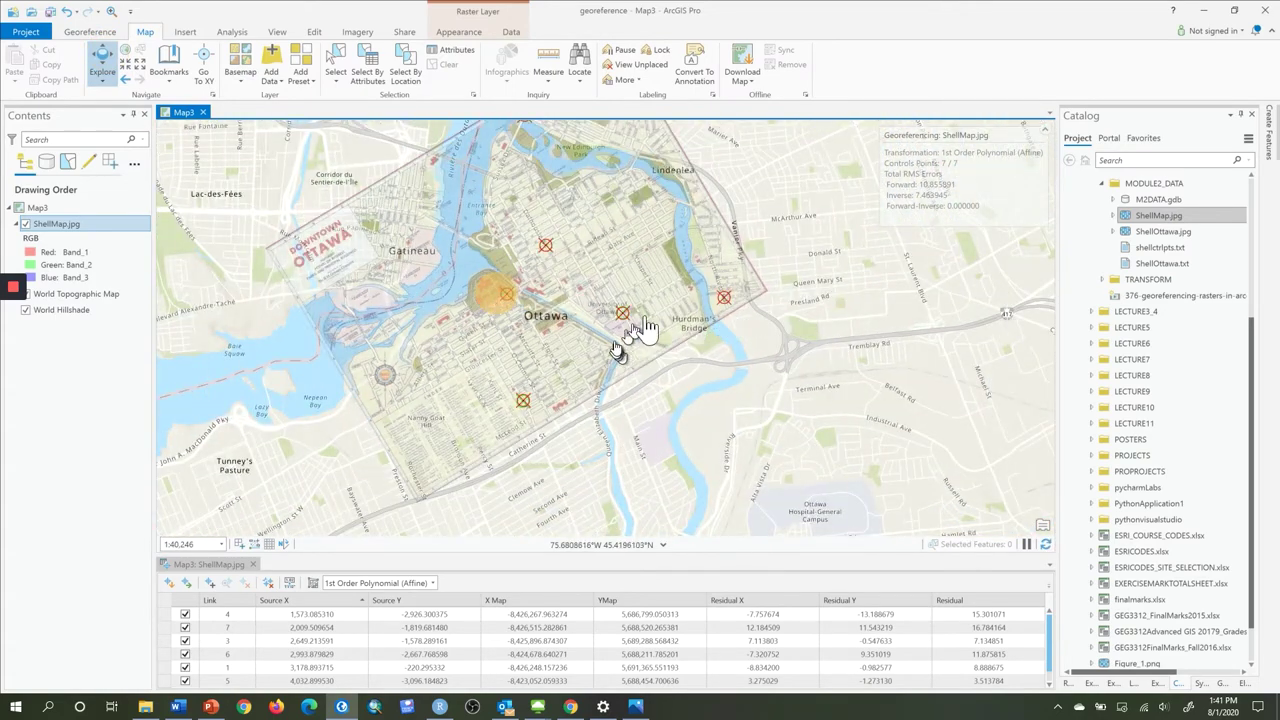
{"action": "scroll", "coordinate": [381, 277], "scroll_direction": "up", "scroll_amount": 4}
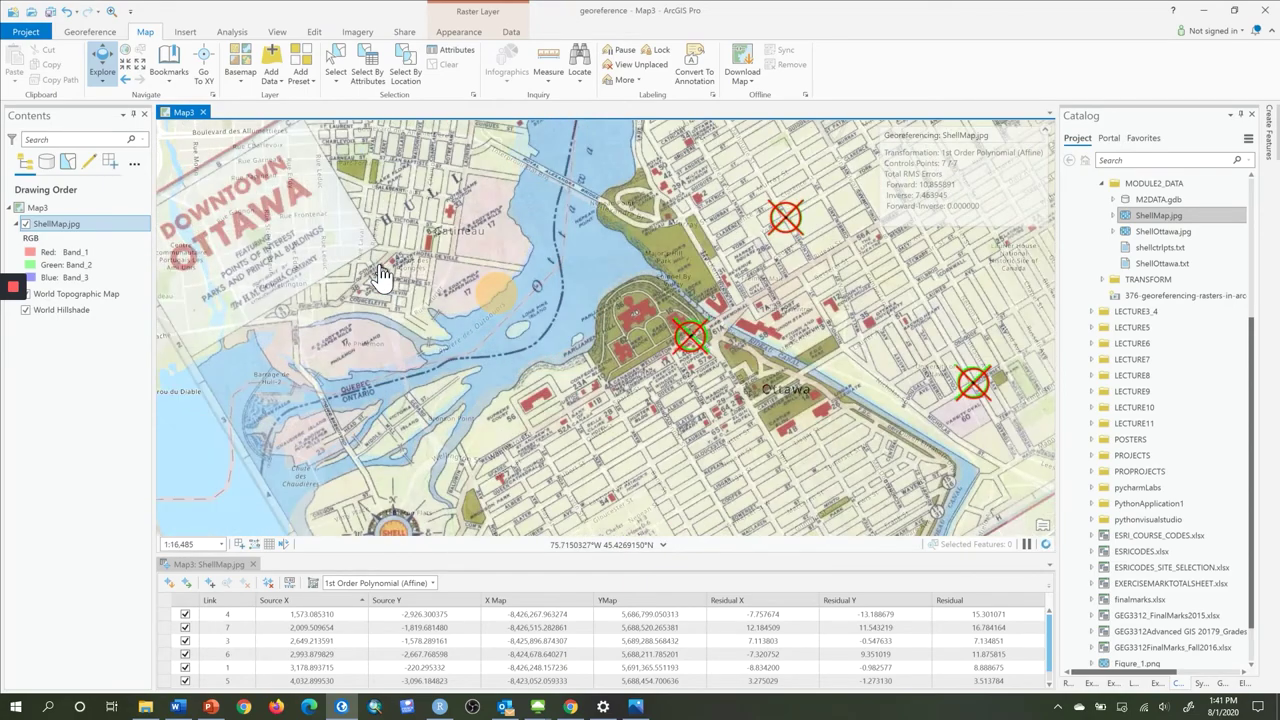
{"action": "left_click_drag", "start_coordinate": [443, 214], "coordinate": [414, 427]}
{"action": "left_click_drag", "start_coordinate": [407, 300], "coordinate": [420, 370]}
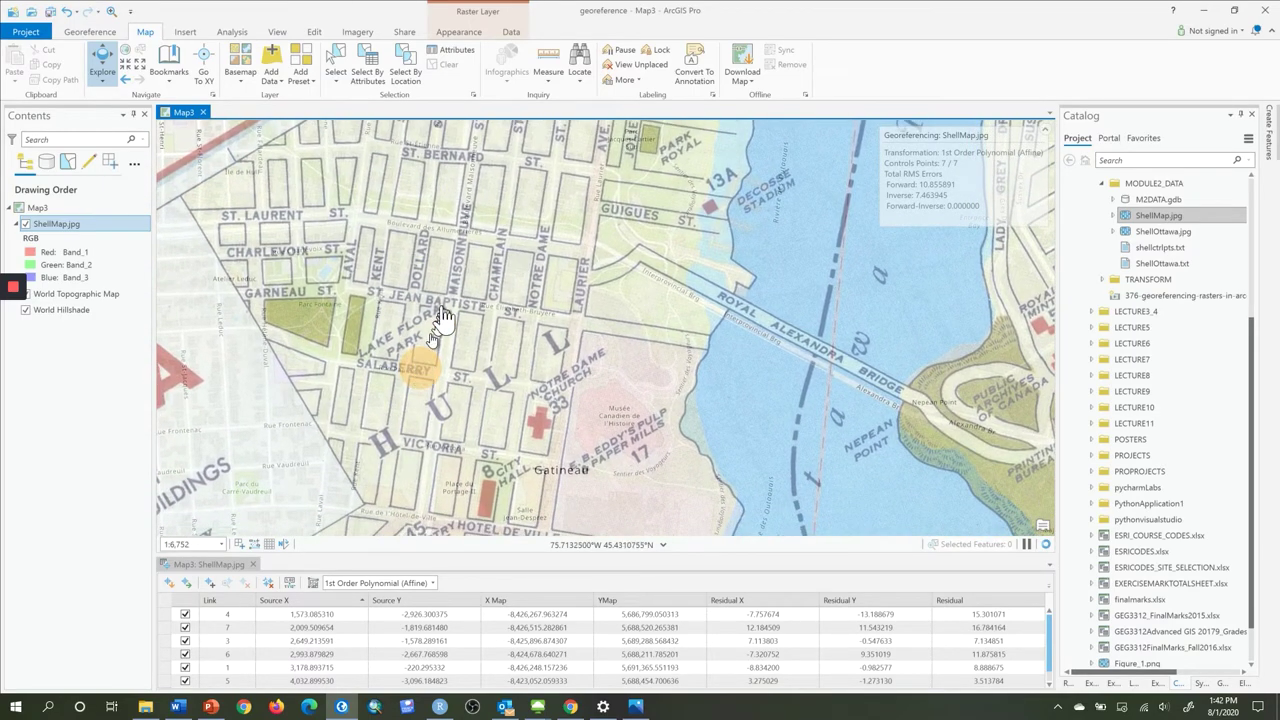
{"action": "scroll", "coordinate": [427, 310], "scroll_direction": "up", "scroll_amount": 2}
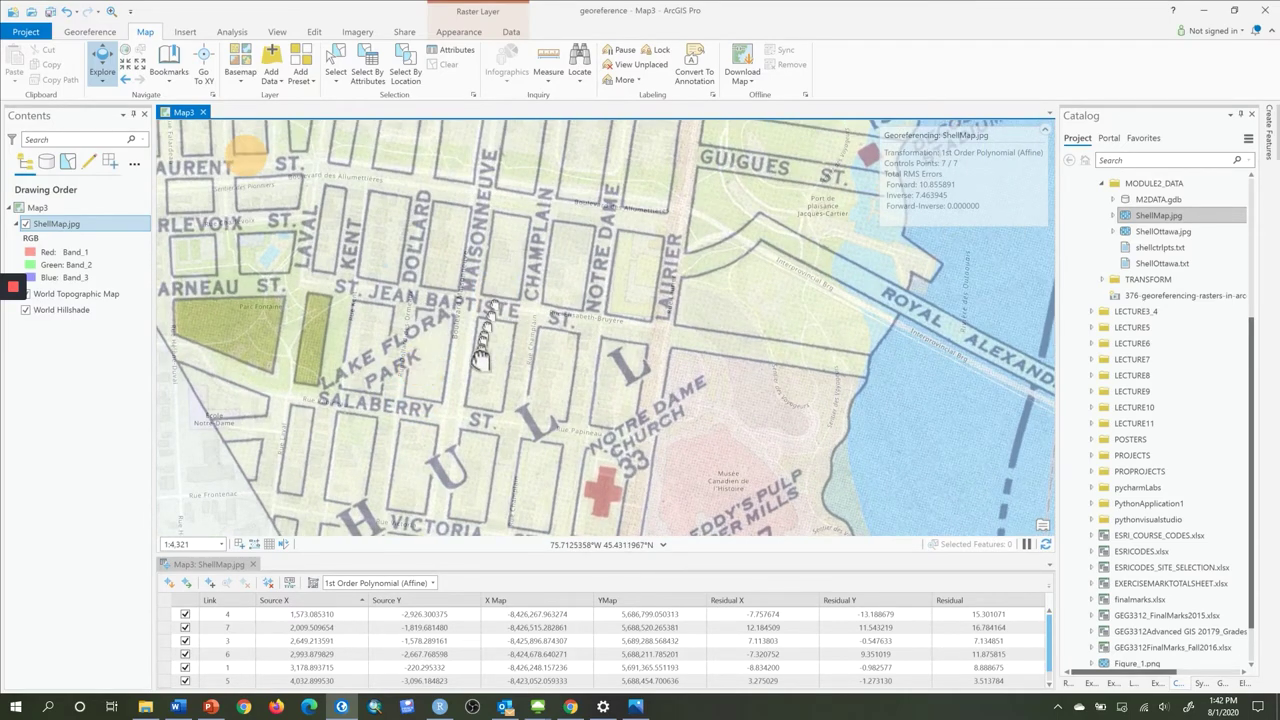
{"action": "left_click_drag", "start_coordinate": [530, 125], "coordinate": [485, 360]}
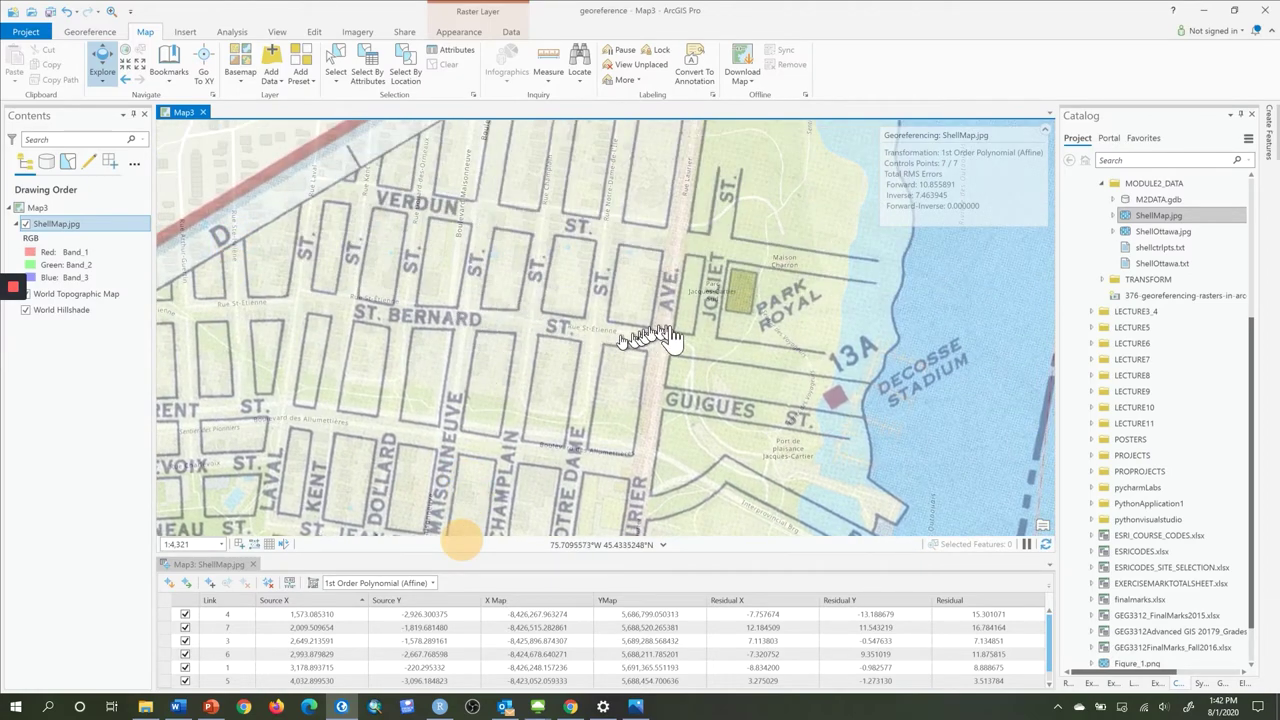
{"action": "scroll", "coordinate": [670, 450], "scroll_direction": "up", "scroll_amount": 2}
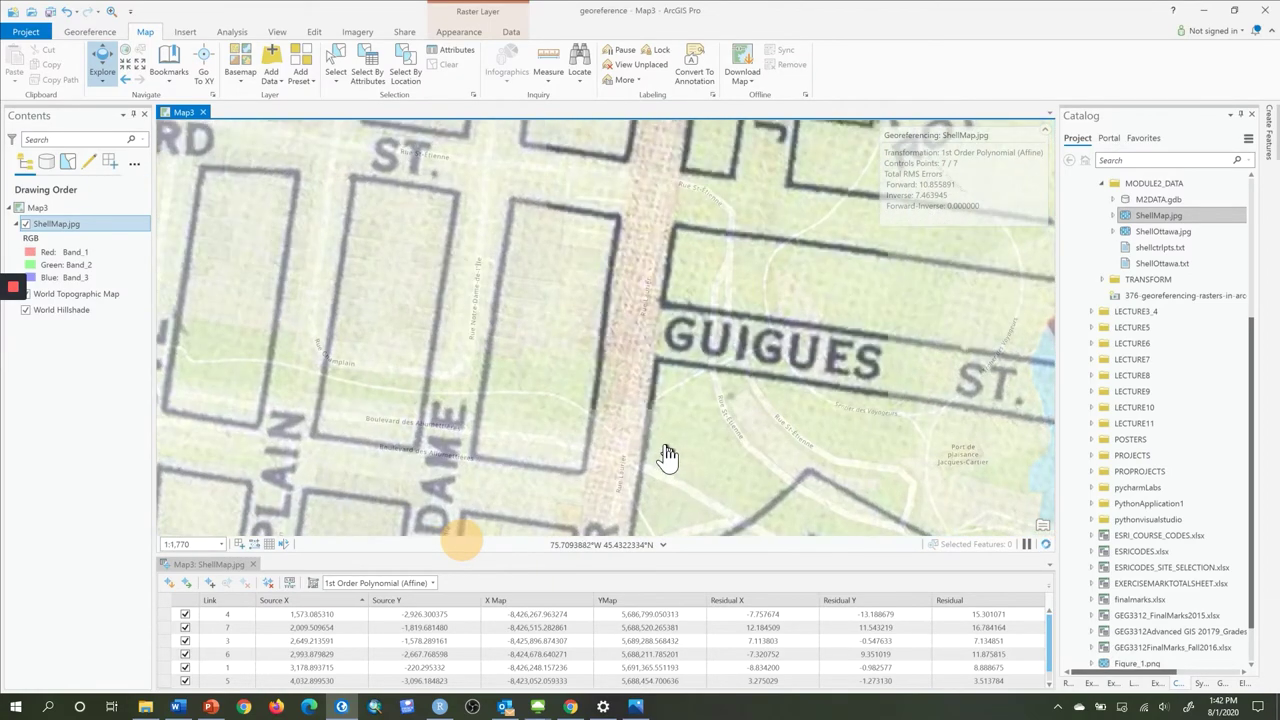
{"action": "scroll", "coordinate": [668, 455], "scroll_direction": "down", "scroll_amount": 2}
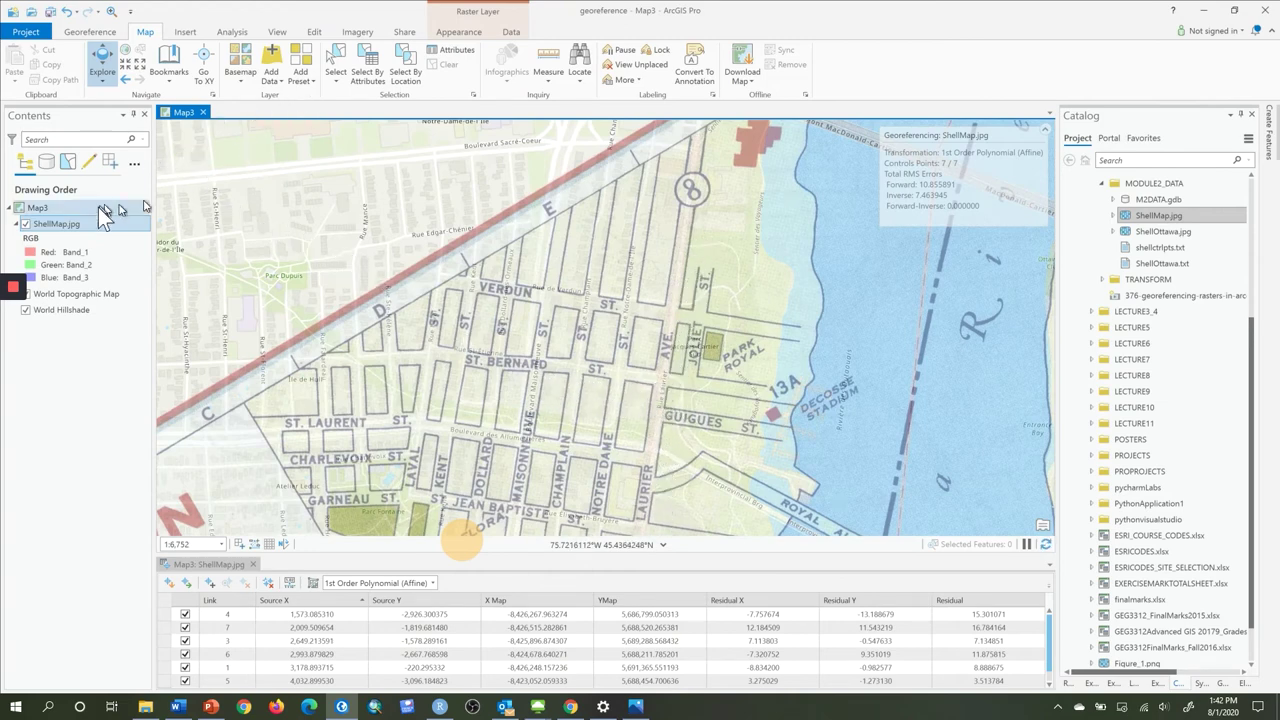
Toggle ShellMap.jpg visibility repeatedly to compare the scan with Hull's basemap streets
{"action": "left_click", "coordinate": [26, 224]}
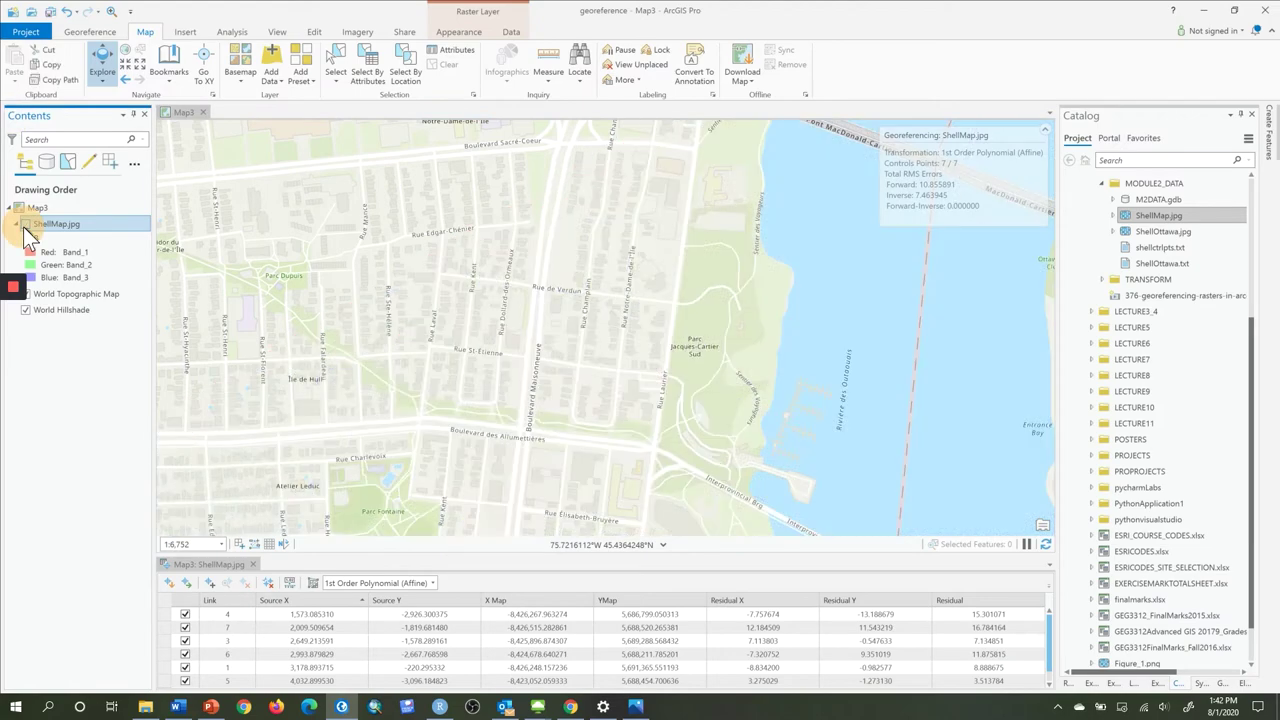
{"action": "left_click", "coordinate": [26, 224]}
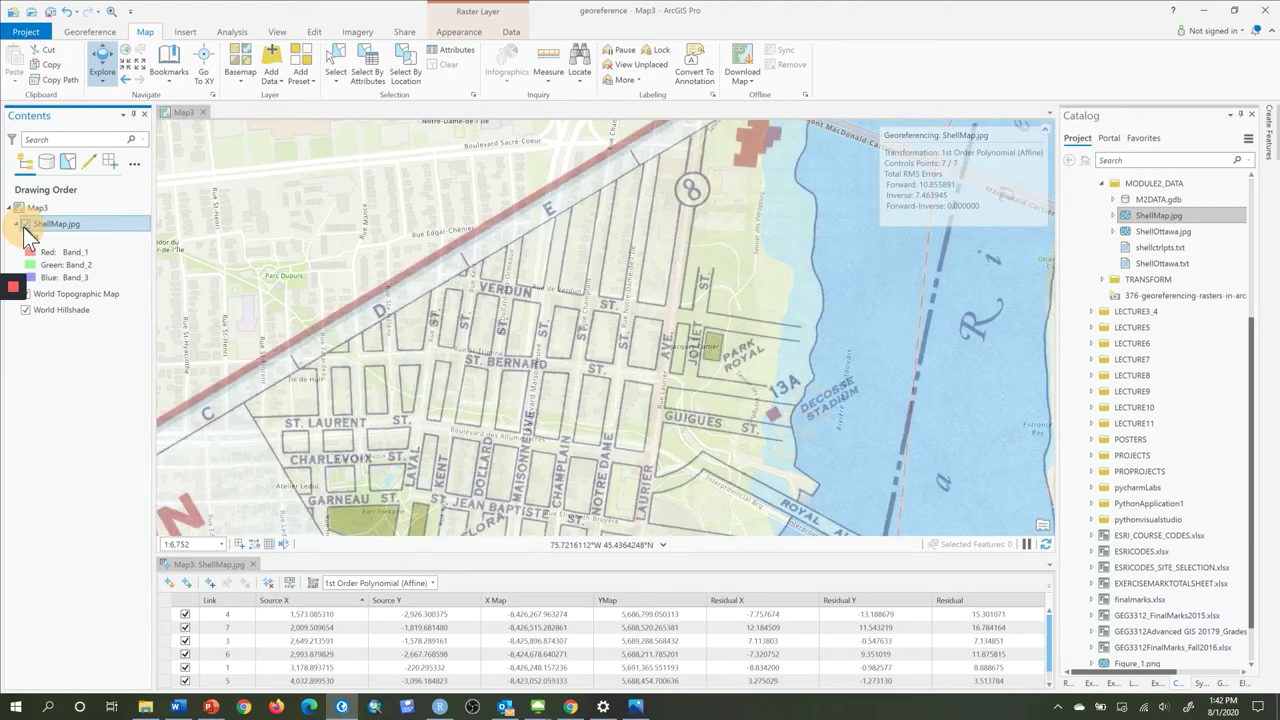
{"action": "left_click", "coordinate": [26, 224]}
{"action": "left_click", "coordinate": [26, 224]}
{"action": "left_click", "coordinate": [26, 224]}
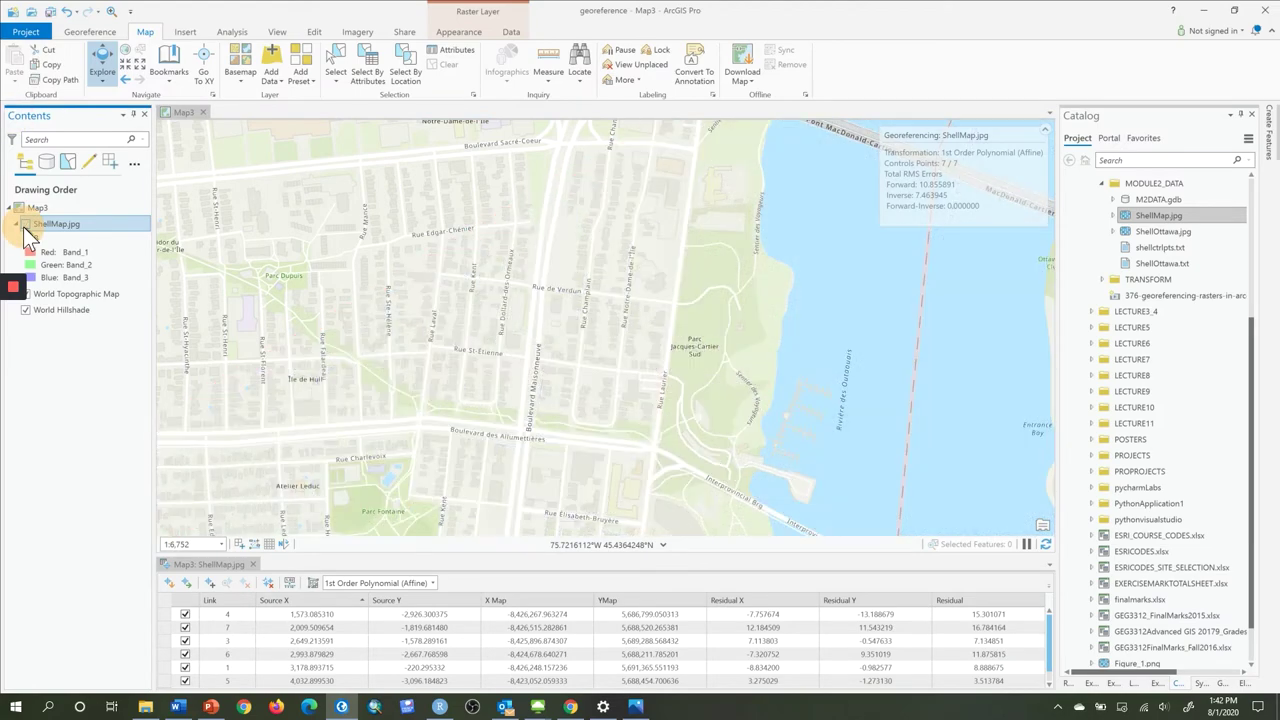
{"action": "left_click", "coordinate": [26, 224]}
{"action": "left_click", "coordinate": [26, 224]}
{"action": "left_click", "coordinate": [26, 224]}
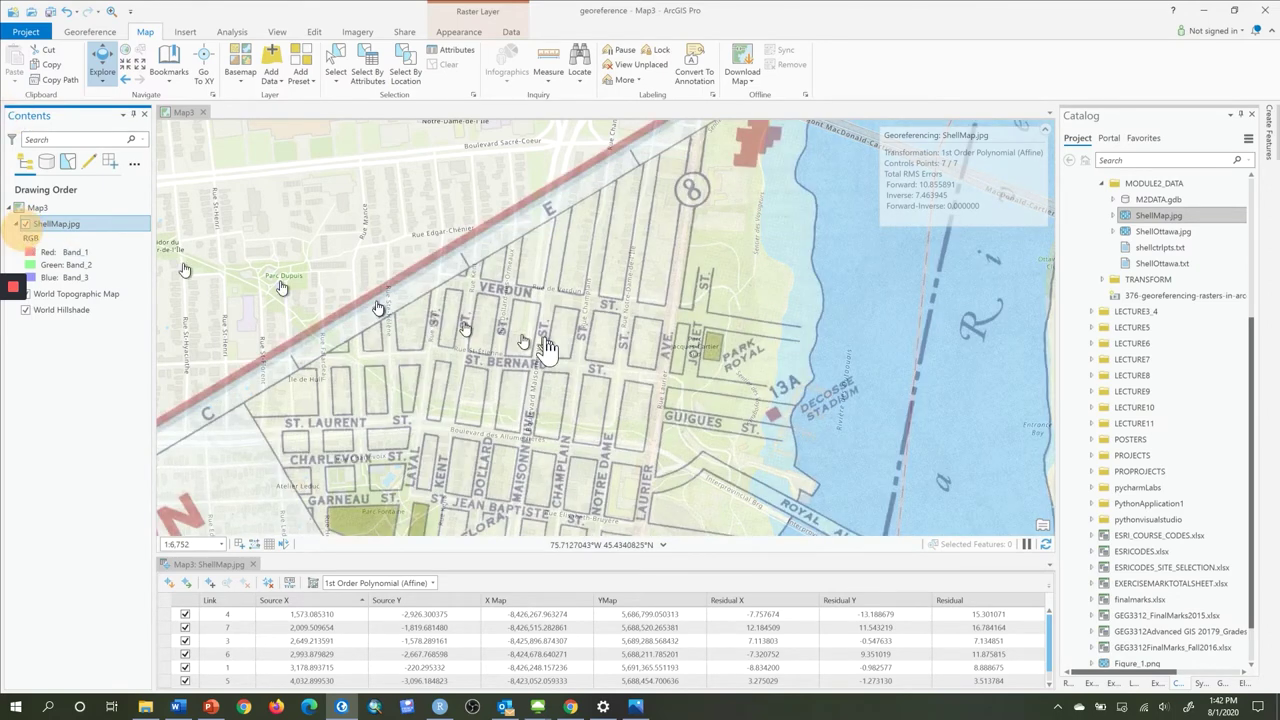
Zoom in on Verdun St. and recheck the scan against Rue de Verdun
{"action": "scroll", "coordinate": [604, 306], "scroll_direction": "up", "scroll_amount": 2}
{"action": "scroll", "coordinate": [604, 306], "scroll_direction": "up", "scroll_amount": 3}
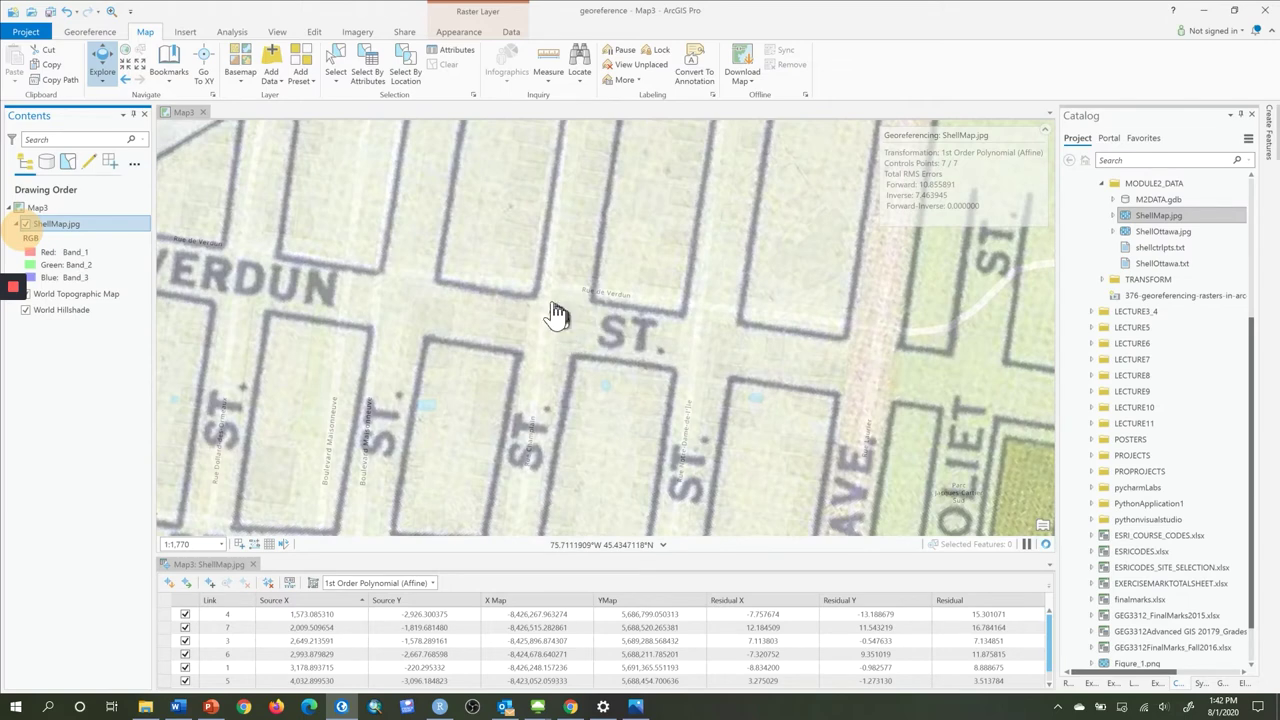
{"action": "left_click", "coordinate": [26, 224]}
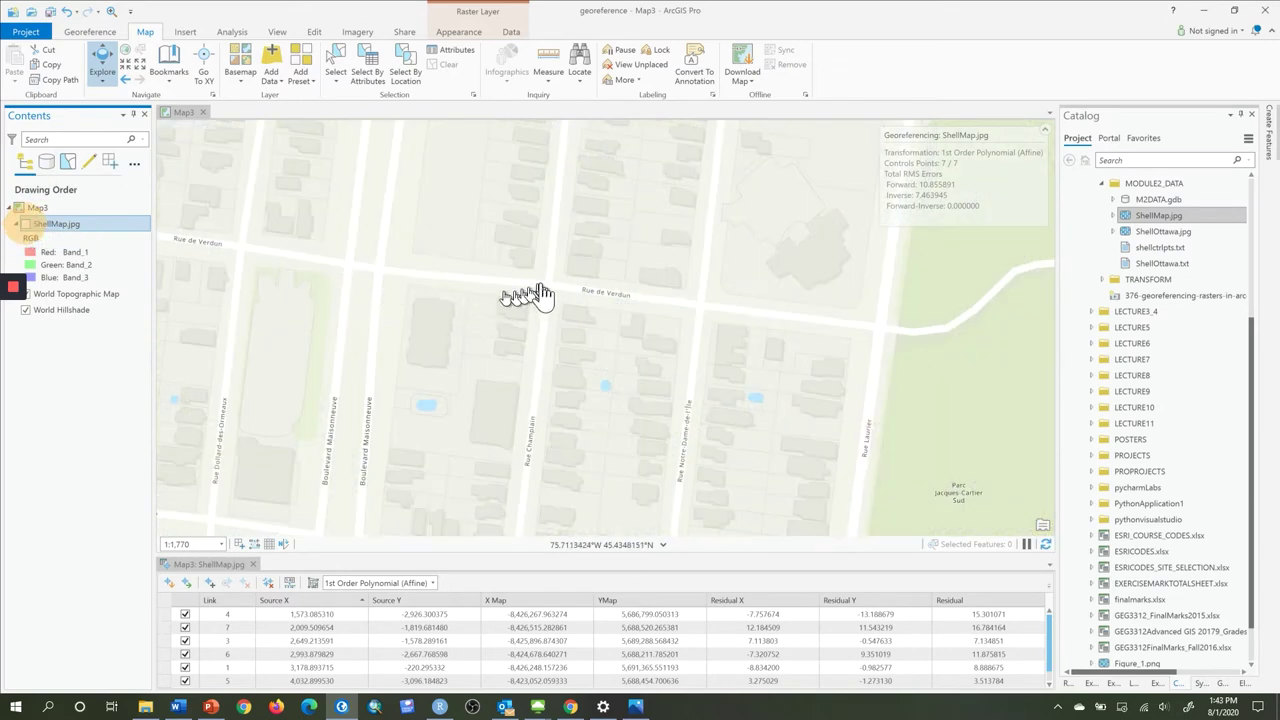
{"action": "left_click", "coordinate": [26, 225]}
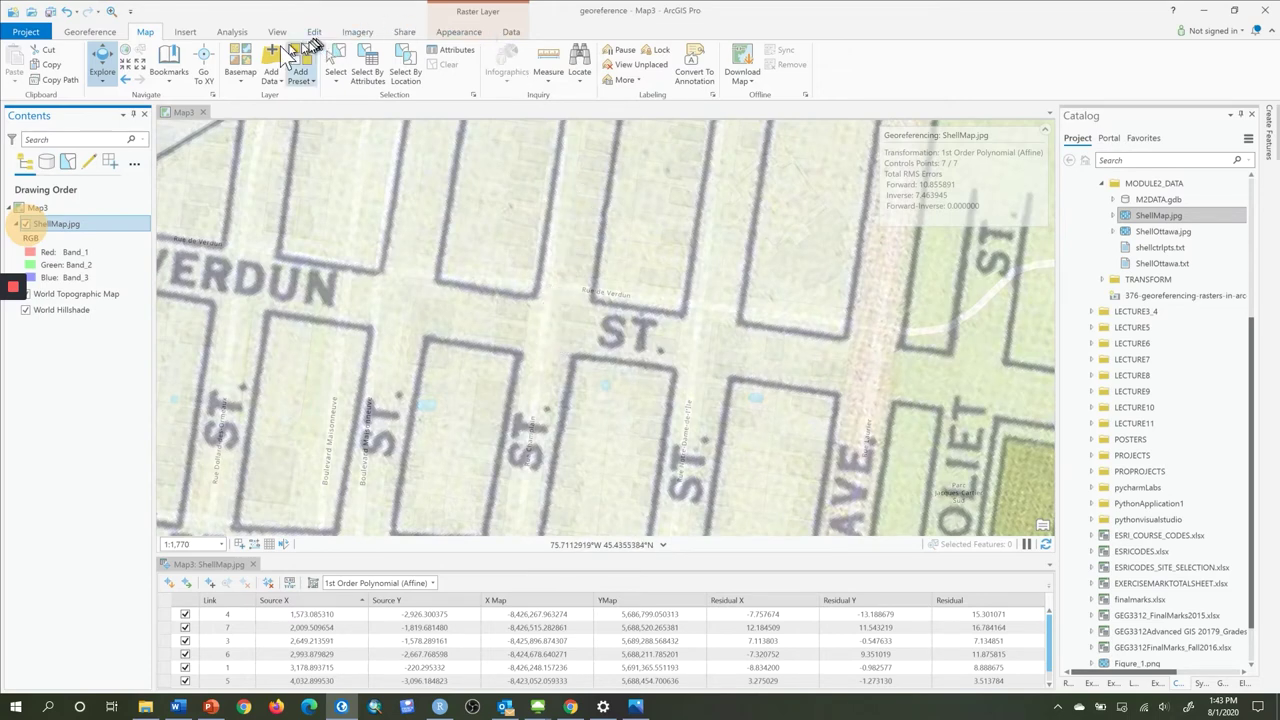
{"action": "left_click", "coordinate": [90, 31]}
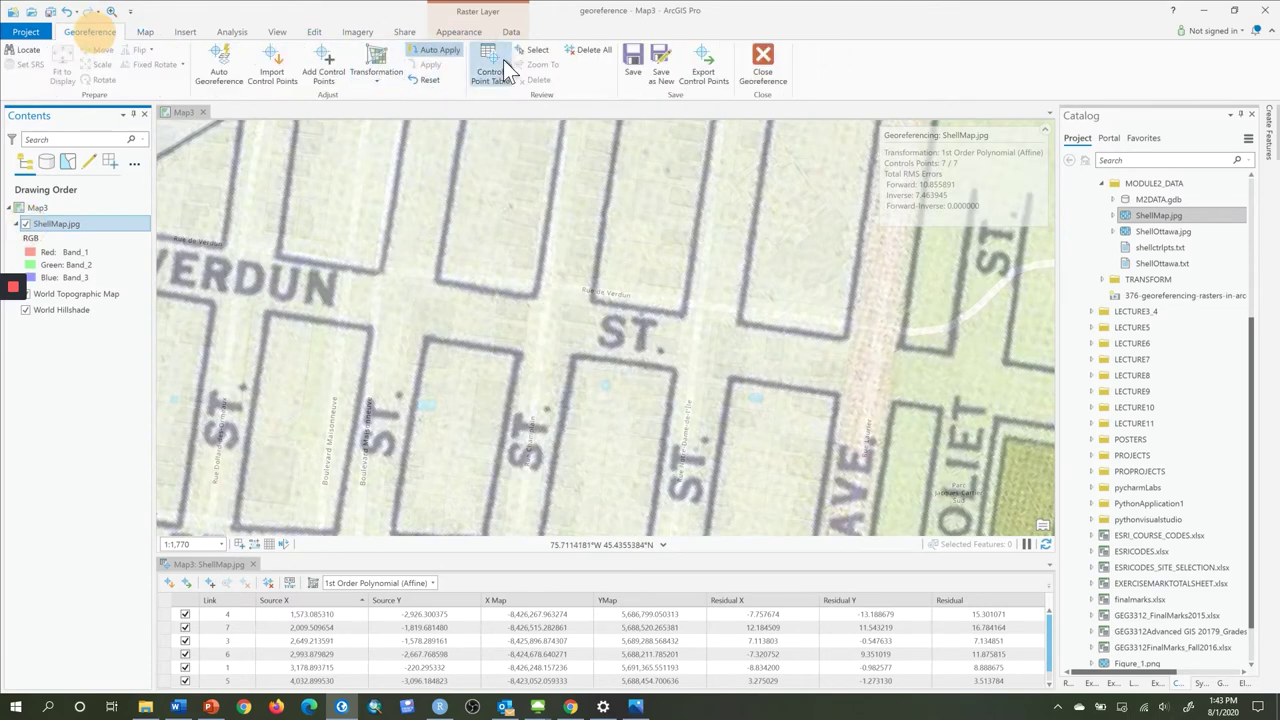
Link Verdun St. on the scan to Rue de Verdun on the basemap as the eighth control point
{"action": "left_click", "coordinate": [549, 328]}
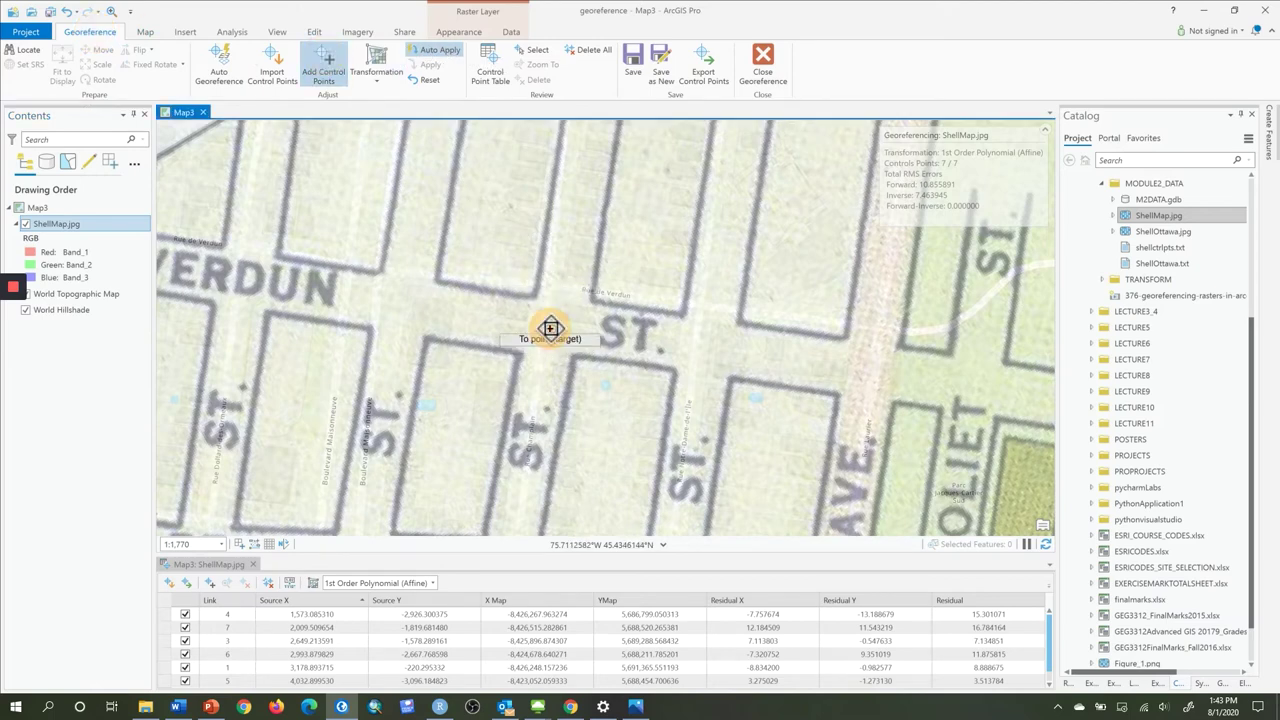
{"action": "left_click", "coordinate": [548, 286]}
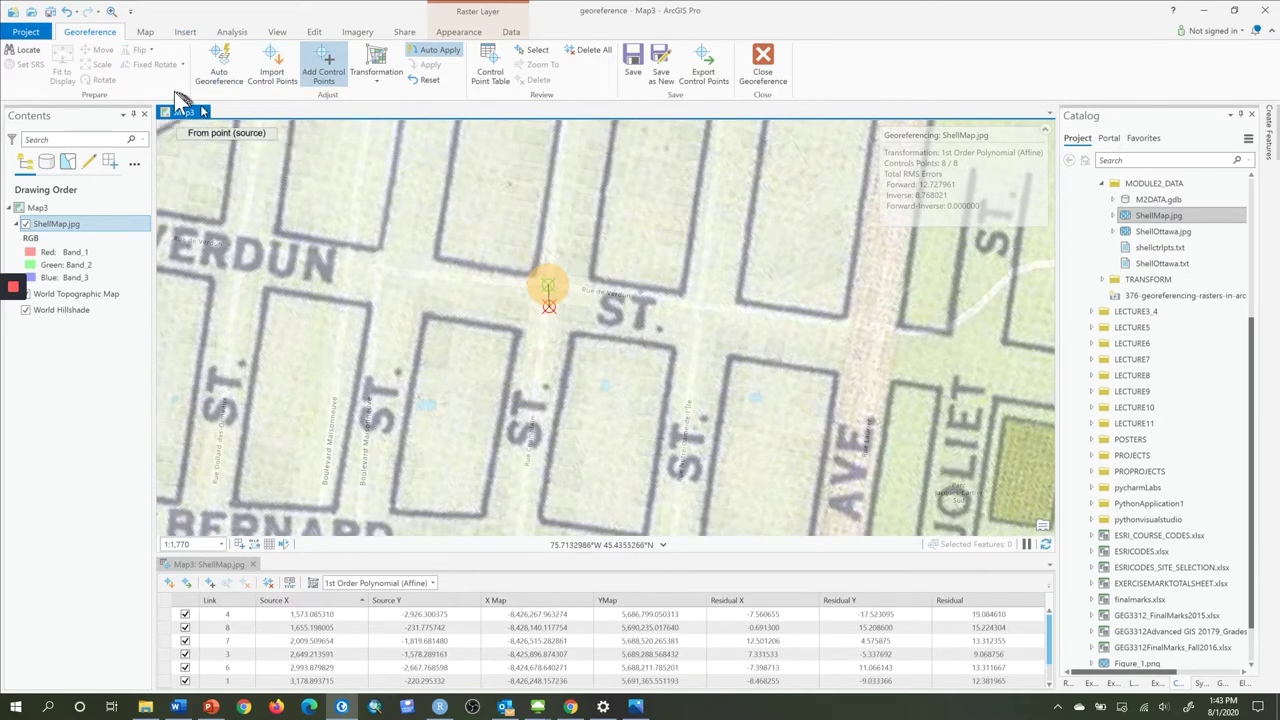
{"action": "left_click", "coordinate": [148, 36]}
{"action": "left_click", "coordinate": [103, 60]}
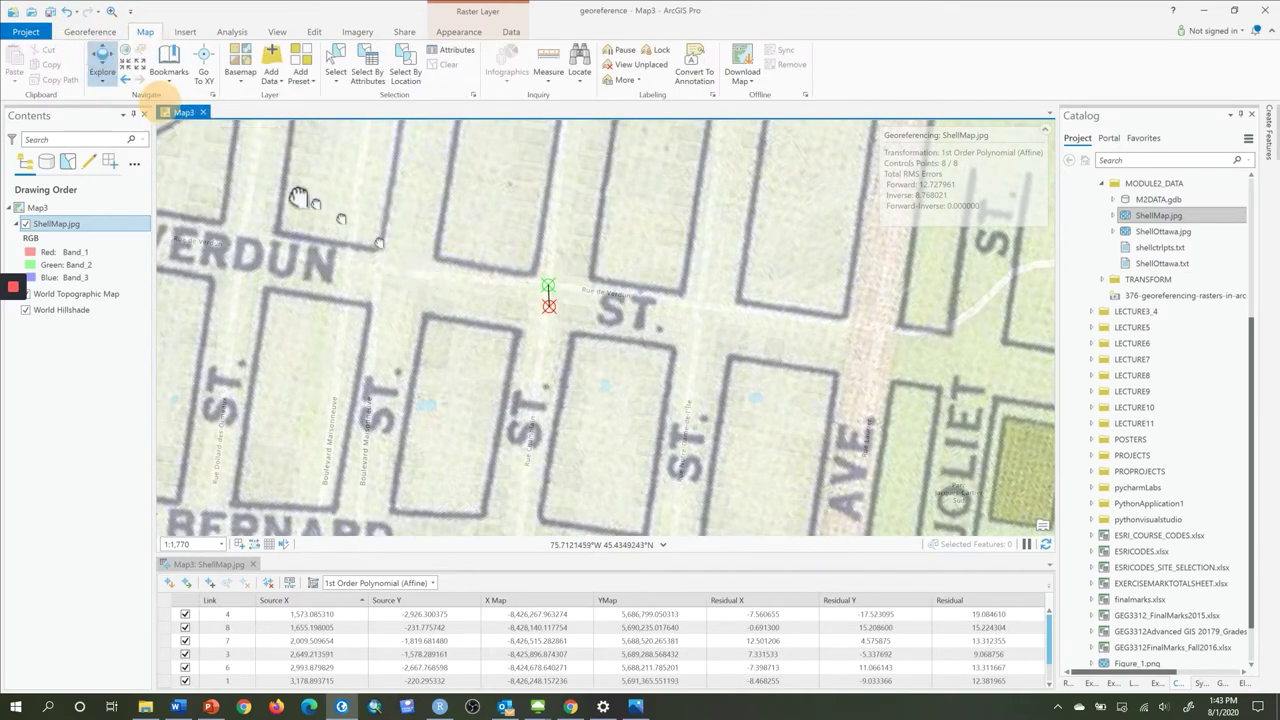
Pan across the scan's downtown streets toward Albert, Slater, Laurier and Percy
{"action": "left_click_drag", "start_coordinate": [525, 357], "coordinate": [445, 293]}
{"action": "scroll", "coordinate": [543, 352], "scroll_direction": "down", "scroll_amount": 5}
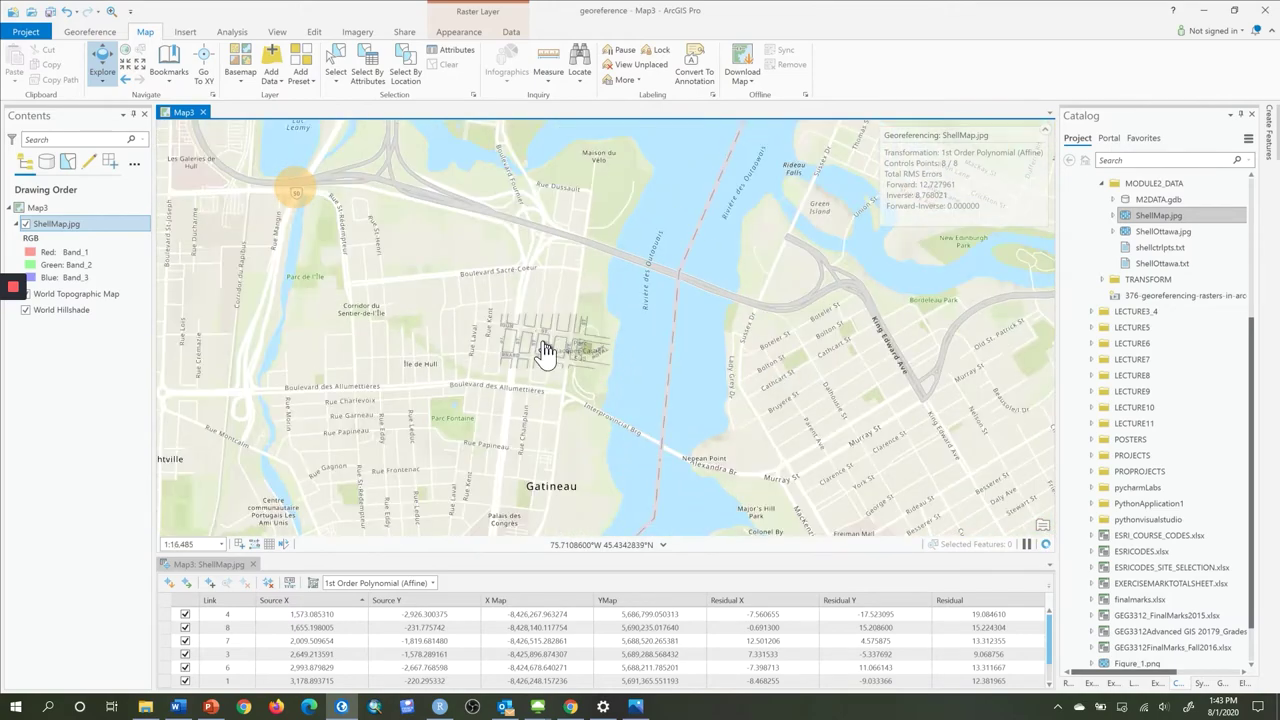
{"action": "scroll", "coordinate": [677, 400], "scroll_direction": "up", "scroll_amount": 3}
{"action": "scroll", "coordinate": [571, 366], "scroll_direction": "down", "scroll_amount": 4}
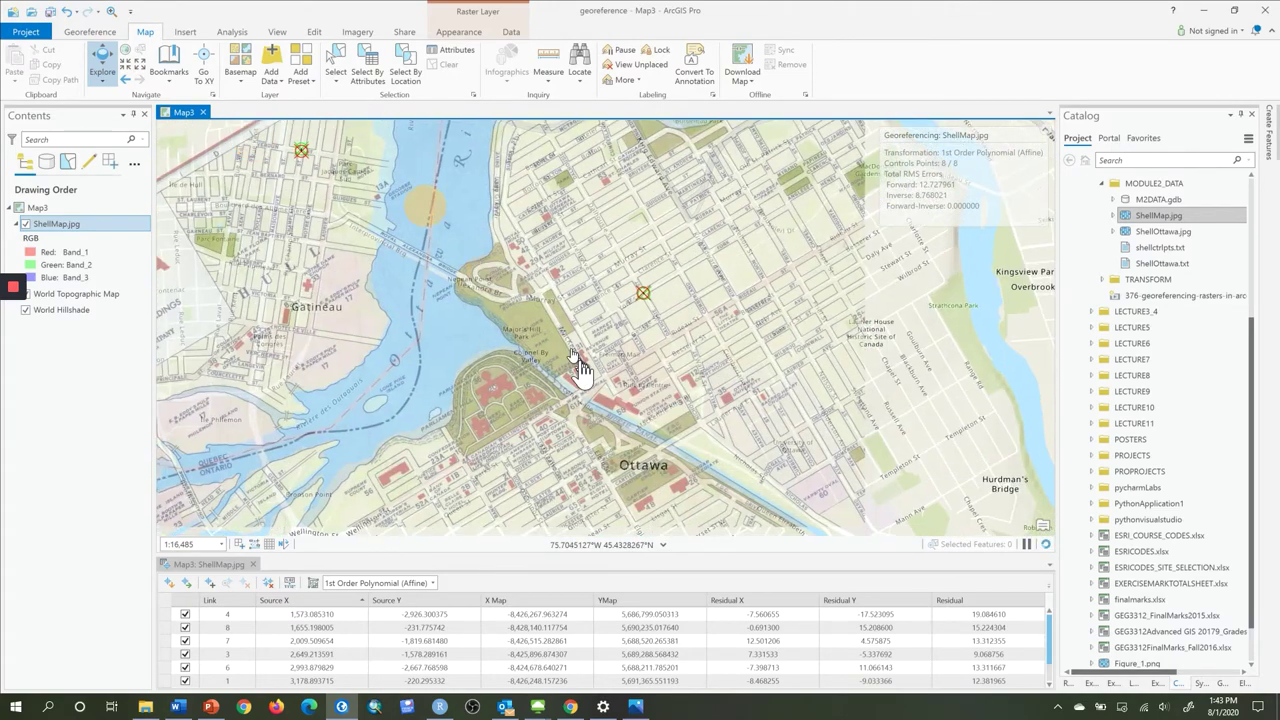
{"action": "scroll", "coordinate": [581, 370], "scroll_direction": "down", "scroll_amount": 3}
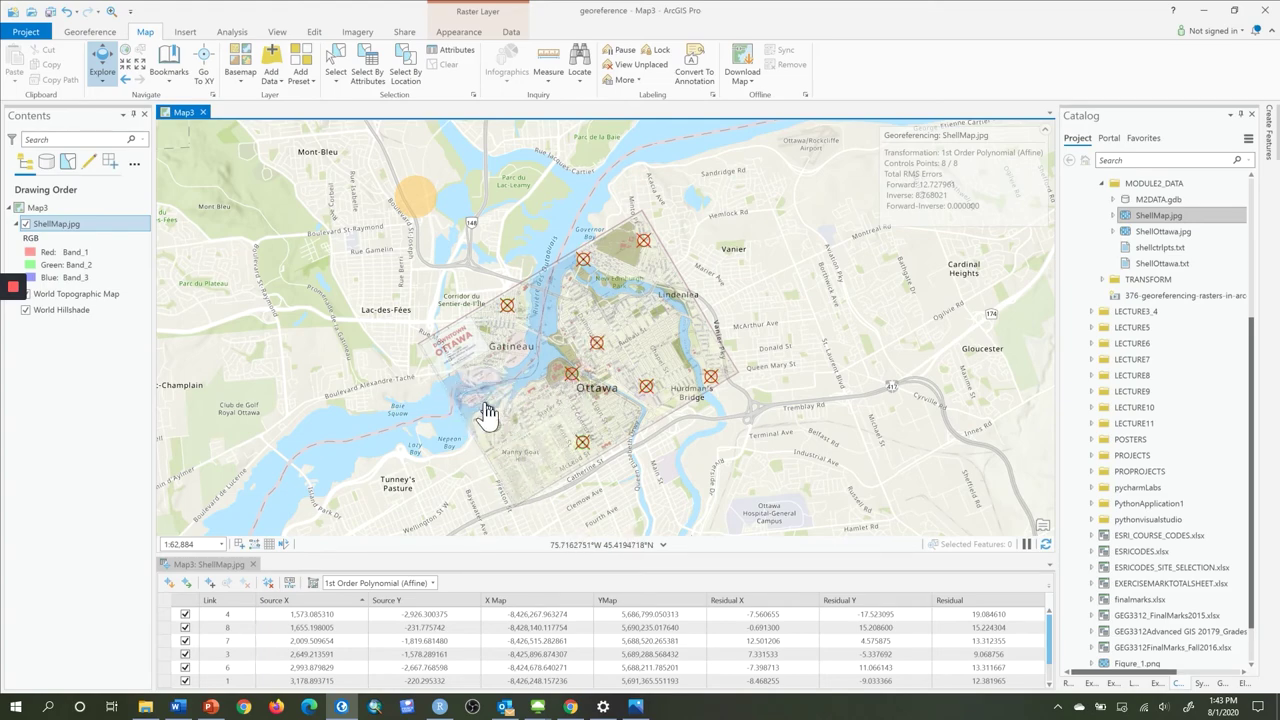
{"action": "scroll", "coordinate": [560, 418], "scroll_direction": "up", "scroll_amount": 4}
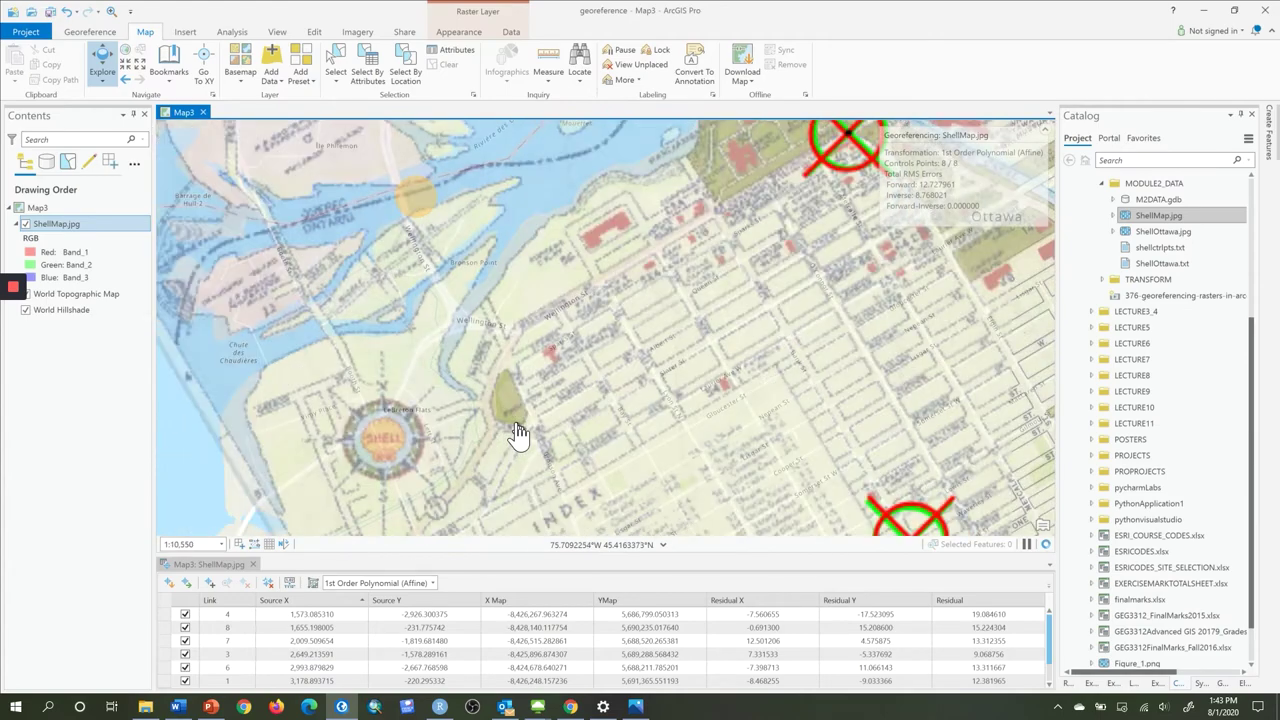
{"action": "left_click_drag", "start_coordinate": [560, 401], "coordinate": [418, 392]}
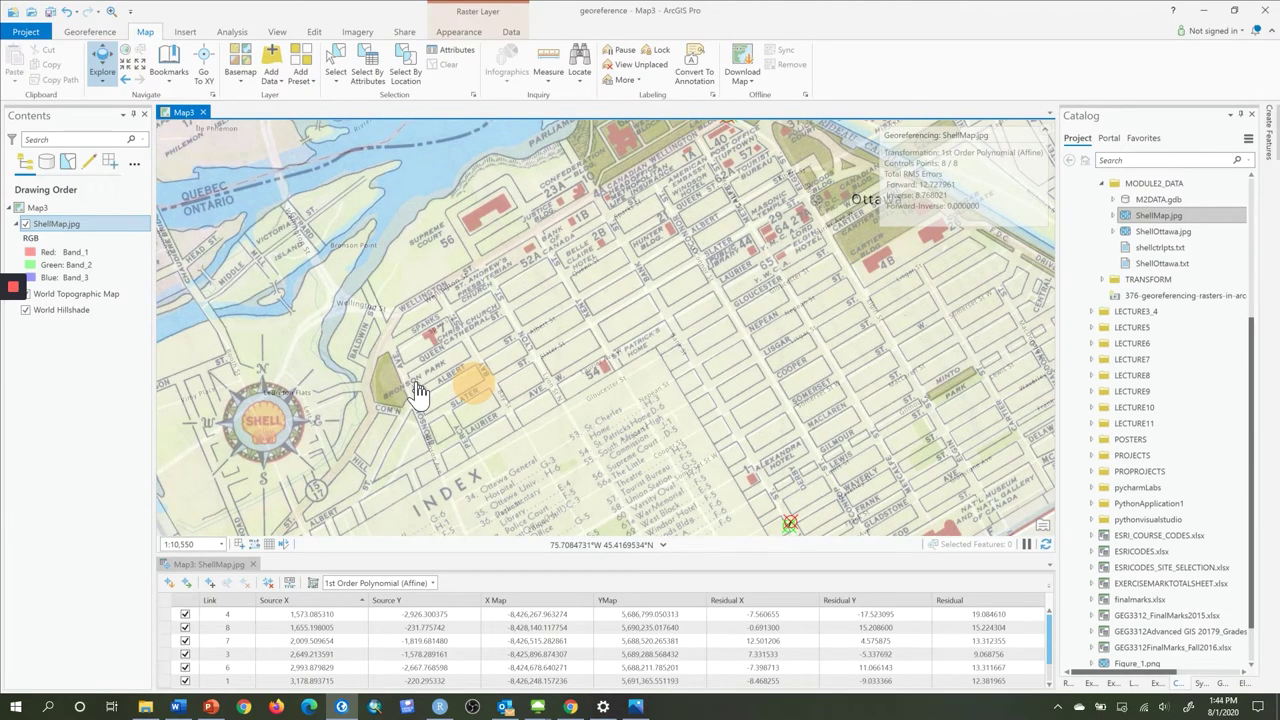
{"action": "left_click_drag", "start_coordinate": [508, 380], "coordinate": [541, 292]}
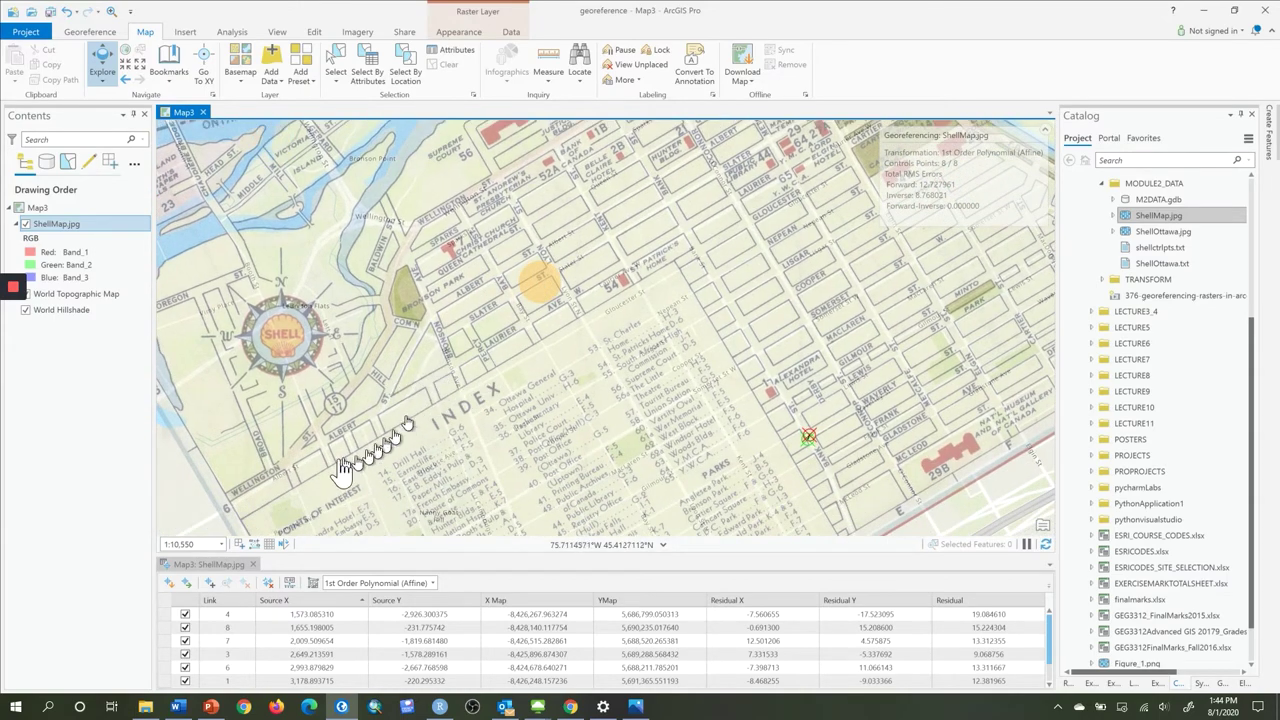
{"action": "scroll", "coordinate": [320, 476], "scroll_direction": "up", "scroll_amount": 3}
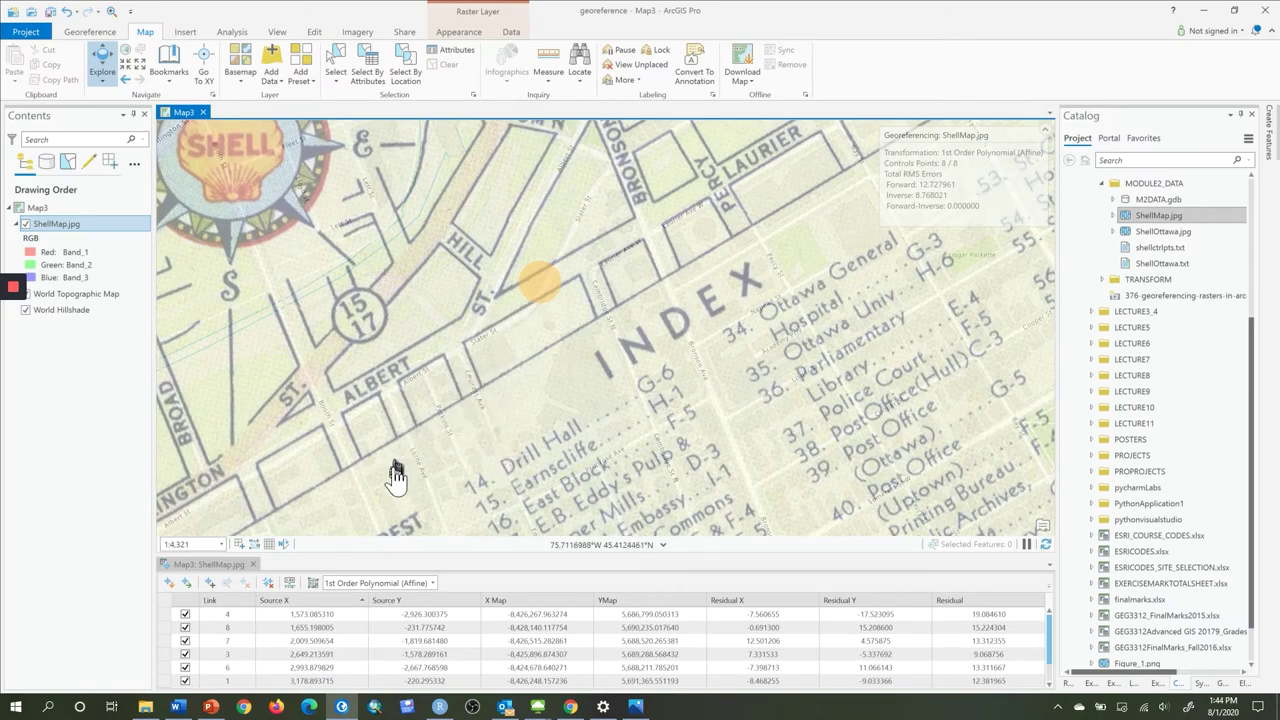
{"action": "scroll", "coordinate": [480, 355], "scroll_direction": "up", "scroll_amount": 3}
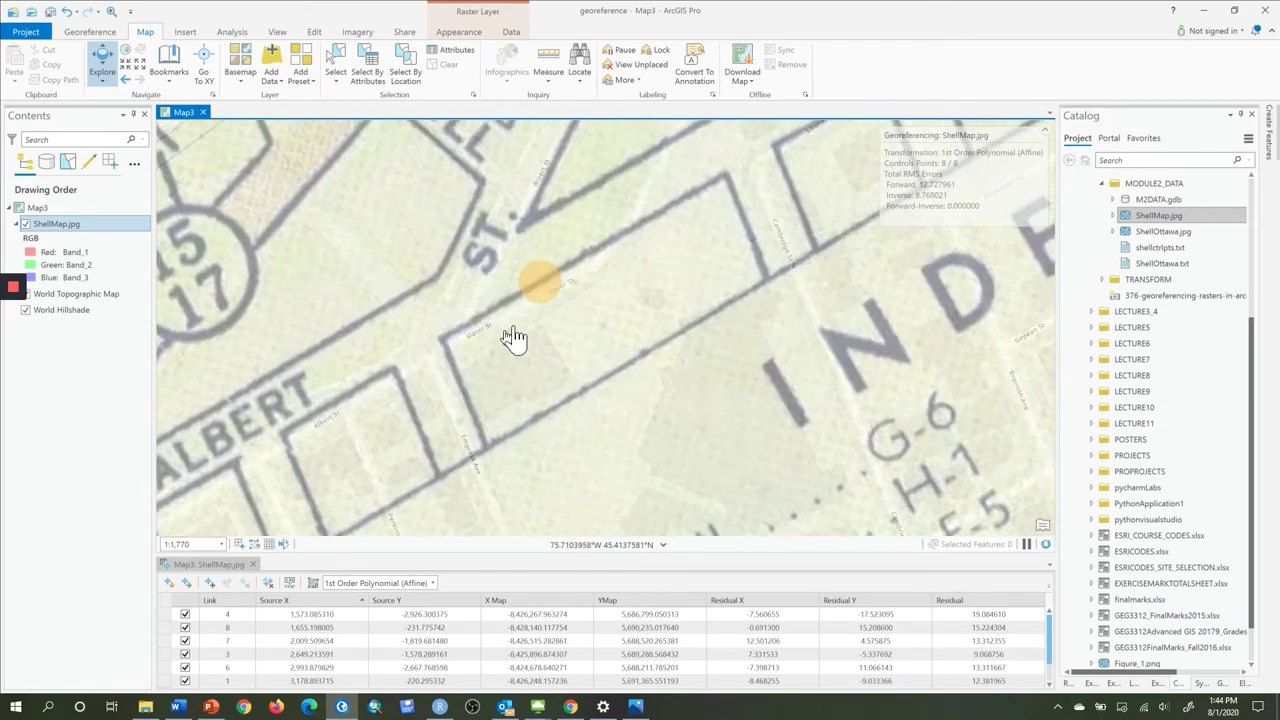
{"action": "left_click_drag", "start_coordinate": [663, 251], "coordinate": [374, 517]}
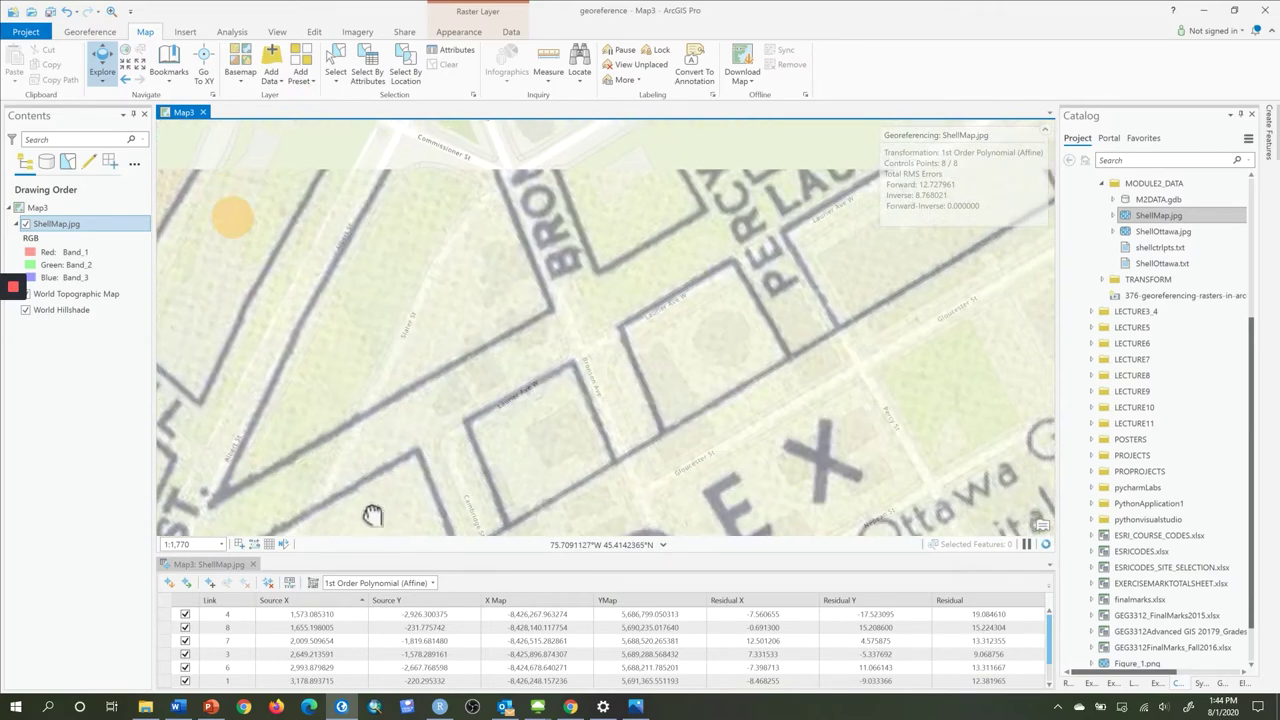
{"action": "left_click_drag", "start_coordinate": [472, 364], "coordinate": [425, 463]}
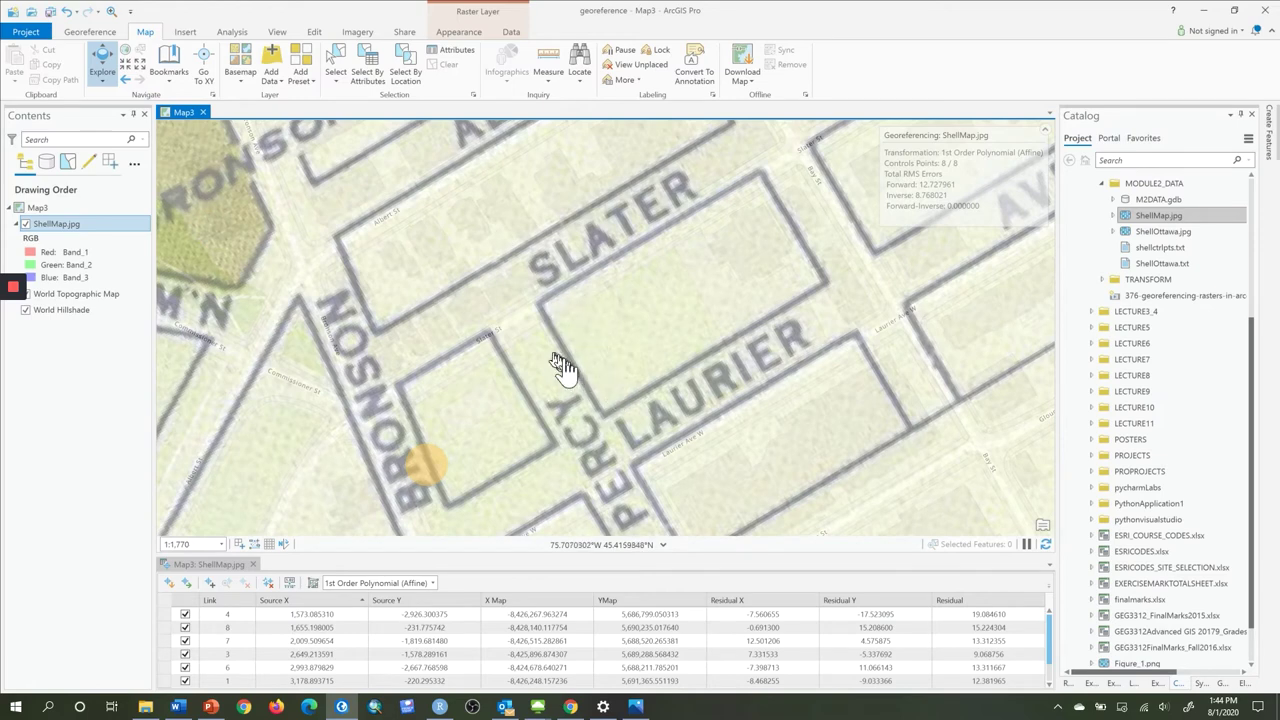
{"action": "left_click_drag", "start_coordinate": [562, 365], "coordinate": [560, 286]}
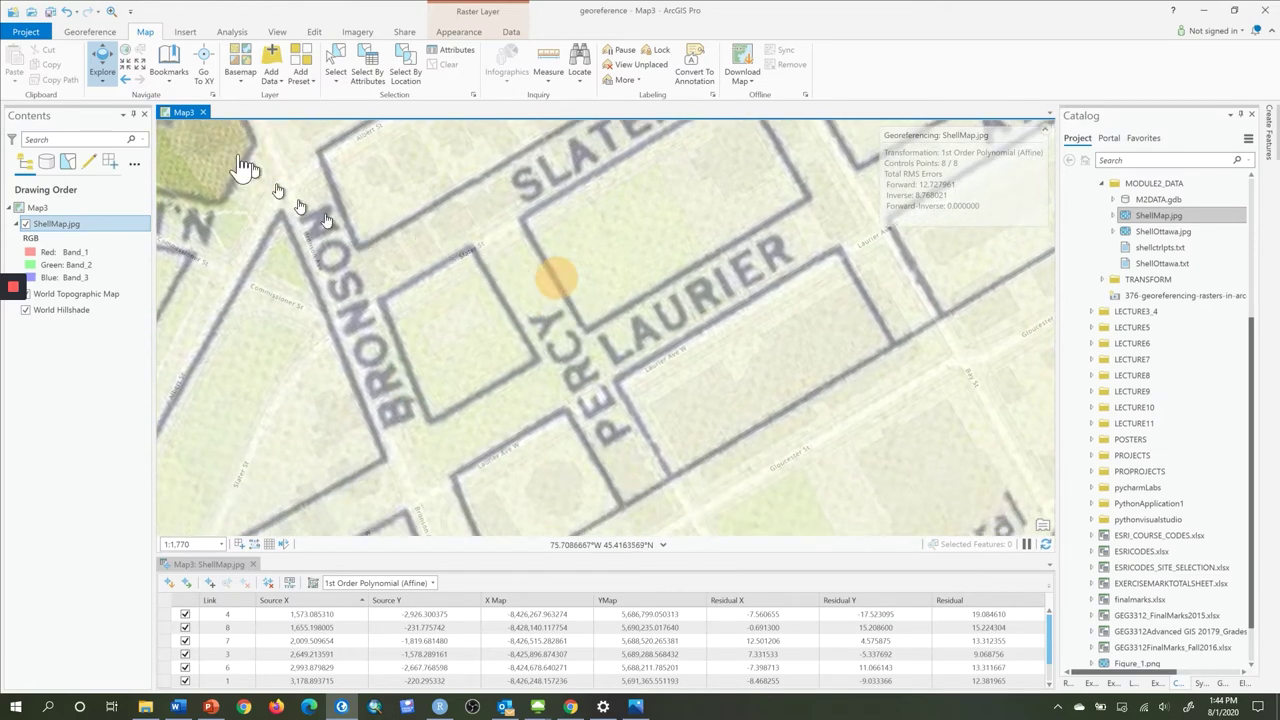
Toggle ShellMap.jpg off and on against the basemap, then frame the Bay and Albert corner
{"action": "left_click", "coordinate": [26, 225]}
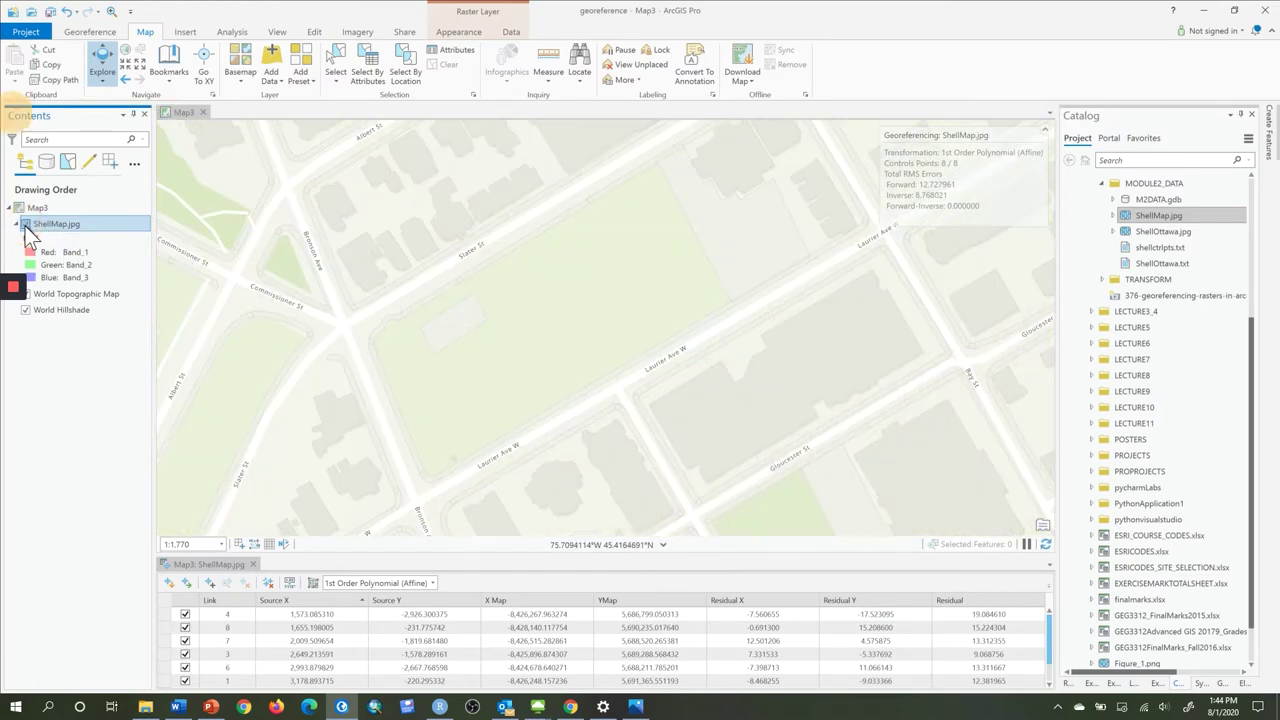
{"action": "left_click", "coordinate": [26, 225]}
{"action": "left_click", "coordinate": [26, 225]}
{"action": "left_click", "coordinate": [26, 225]}
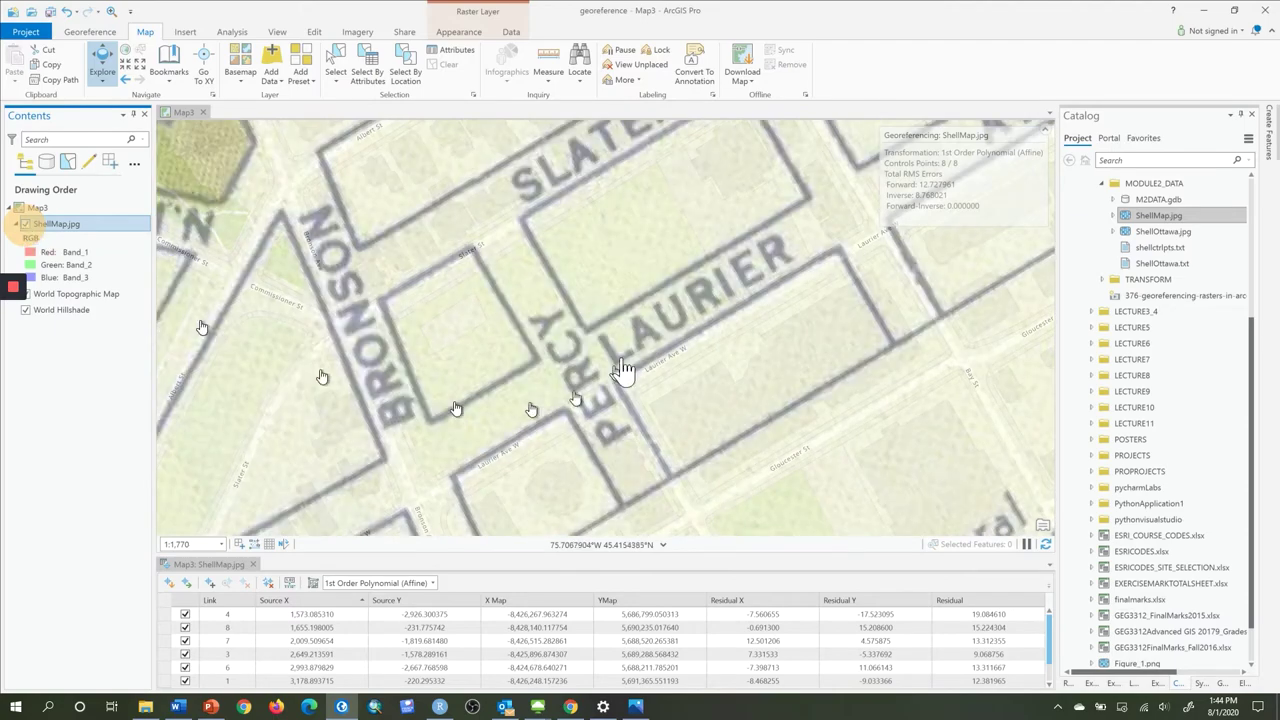
{"action": "left_click_drag", "start_coordinate": [563, 287], "coordinate": [497, 510]}
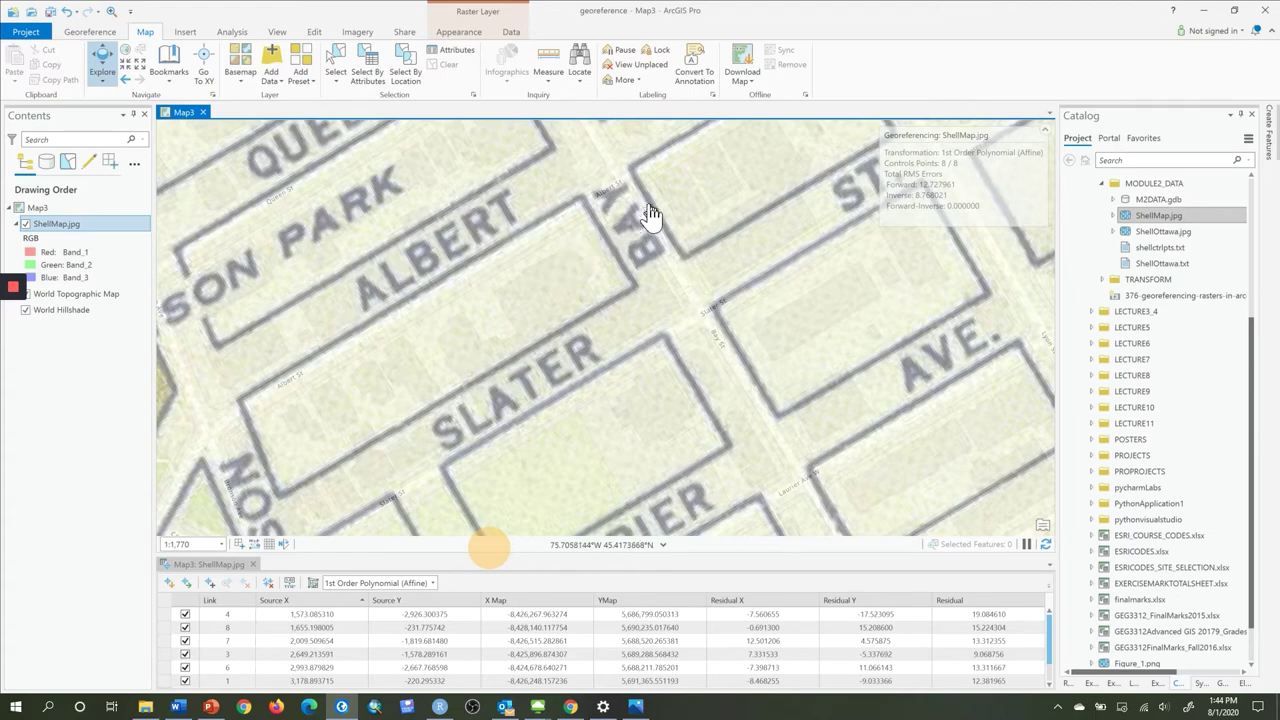
{"action": "left_click_drag", "start_coordinate": [650, 215], "coordinate": [533, 333]}
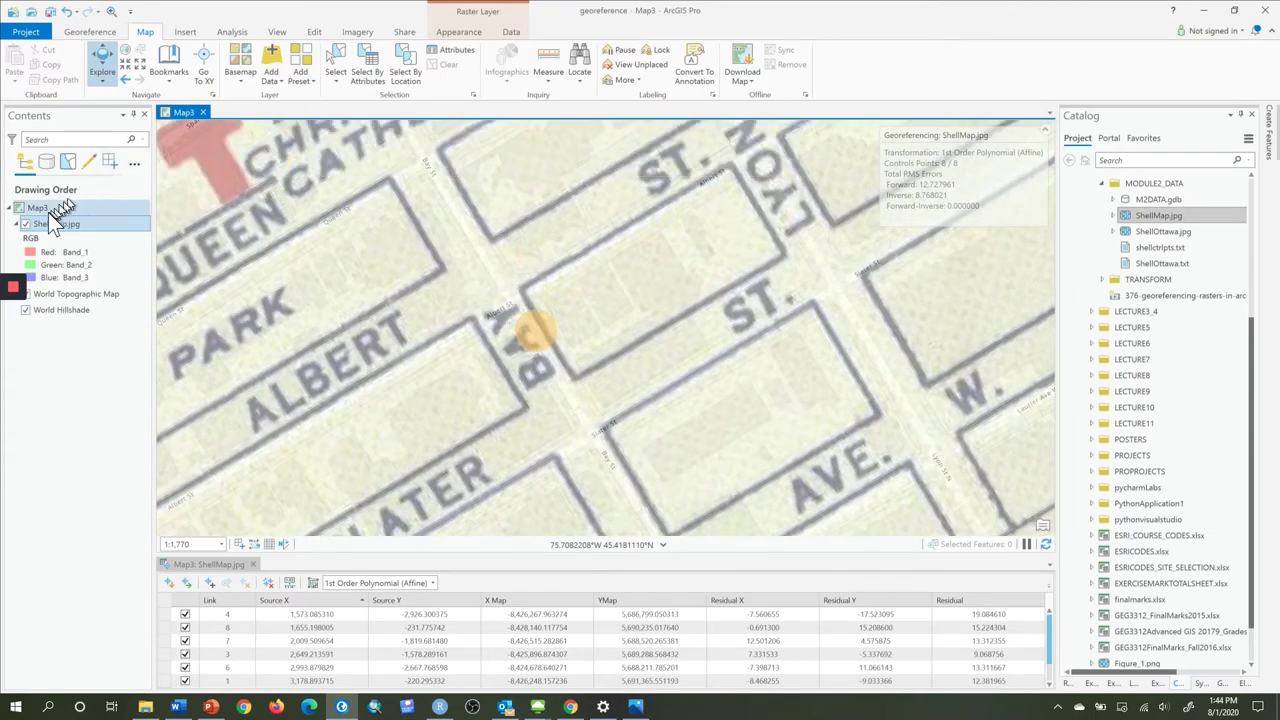
{"action": "scroll", "coordinate": [505, 320], "scroll_direction": "up", "scroll_amount": 3}
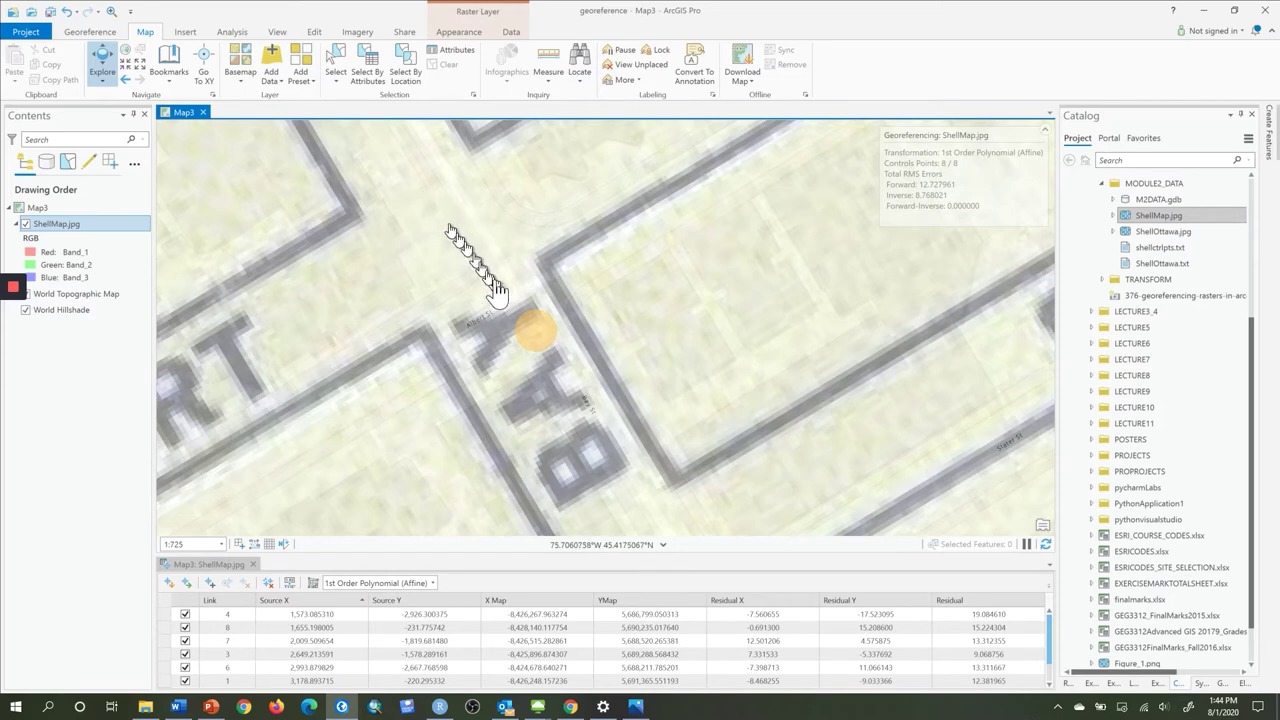
{"action": "left_click", "coordinate": [459, 32]}
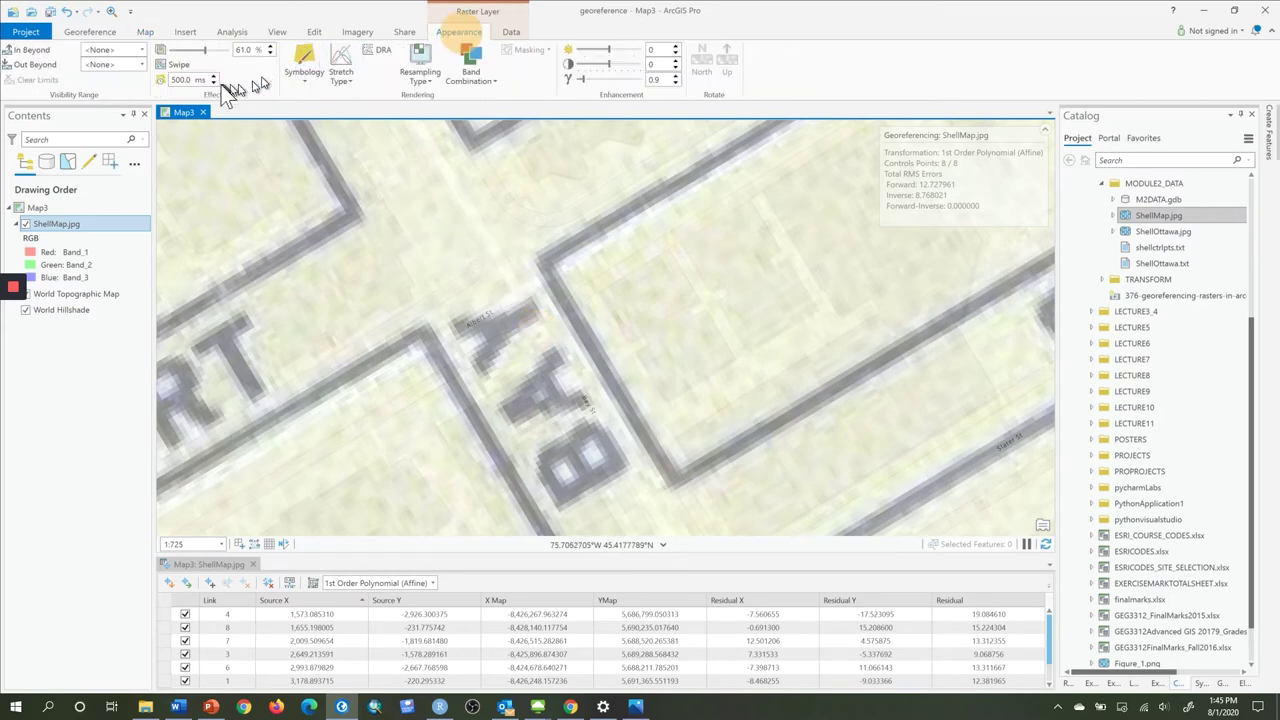
Add control point 9 at the Bay Street and Albert Street corner
{"action": "left_click", "coordinate": [104, 35]}
{"action": "left_click", "coordinate": [335, 75]}
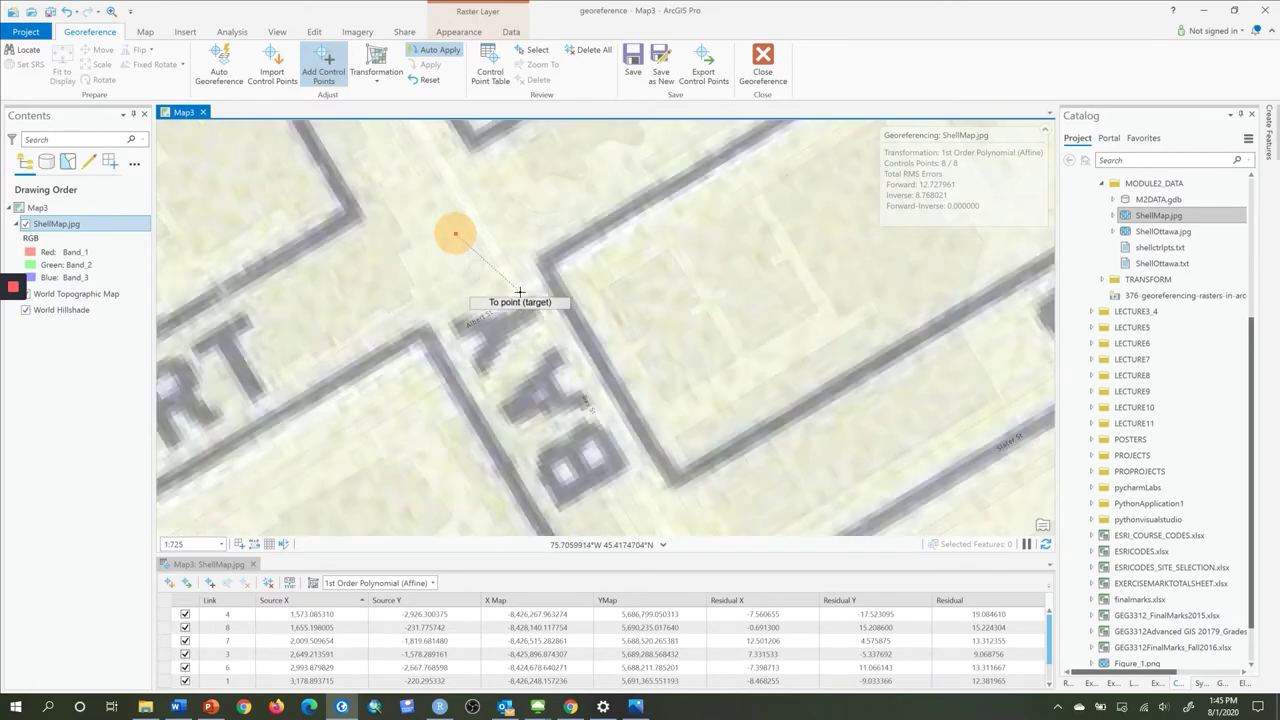
{"action": "left_click", "coordinate": [519, 291]}
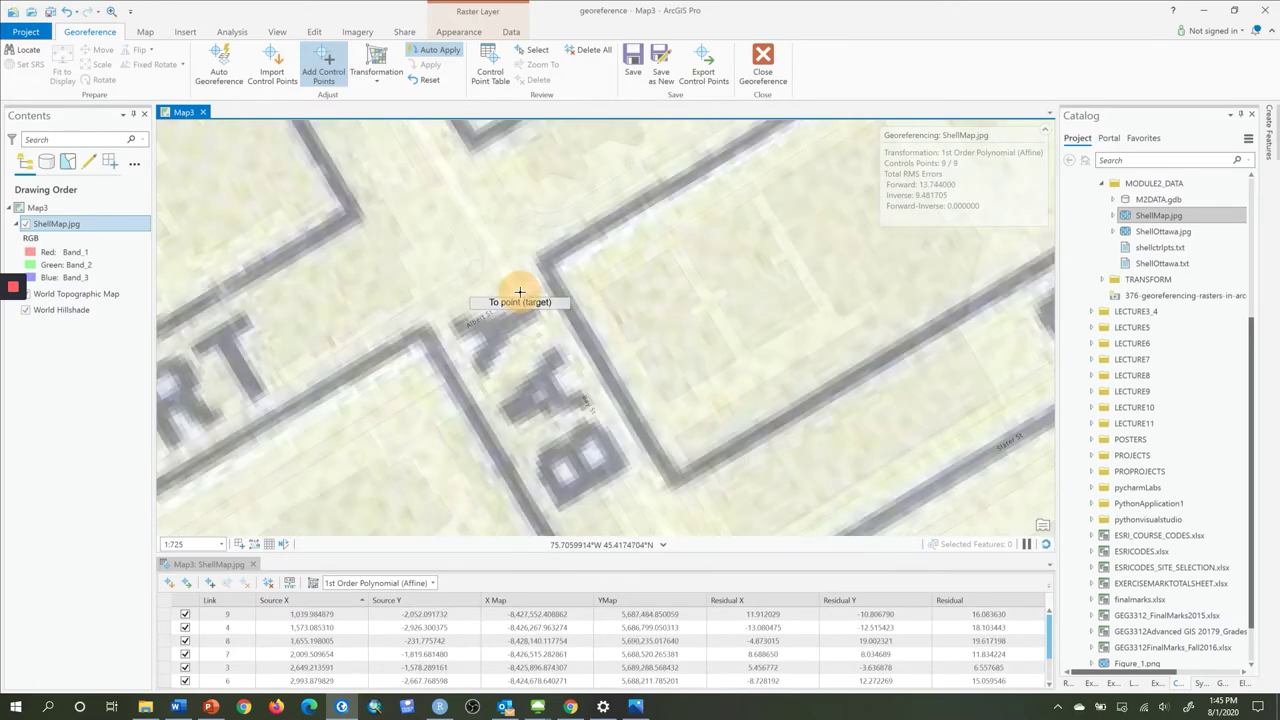
{"action": "left_click", "coordinate": [146, 32]}
{"action": "left_click", "coordinate": [104, 62]}
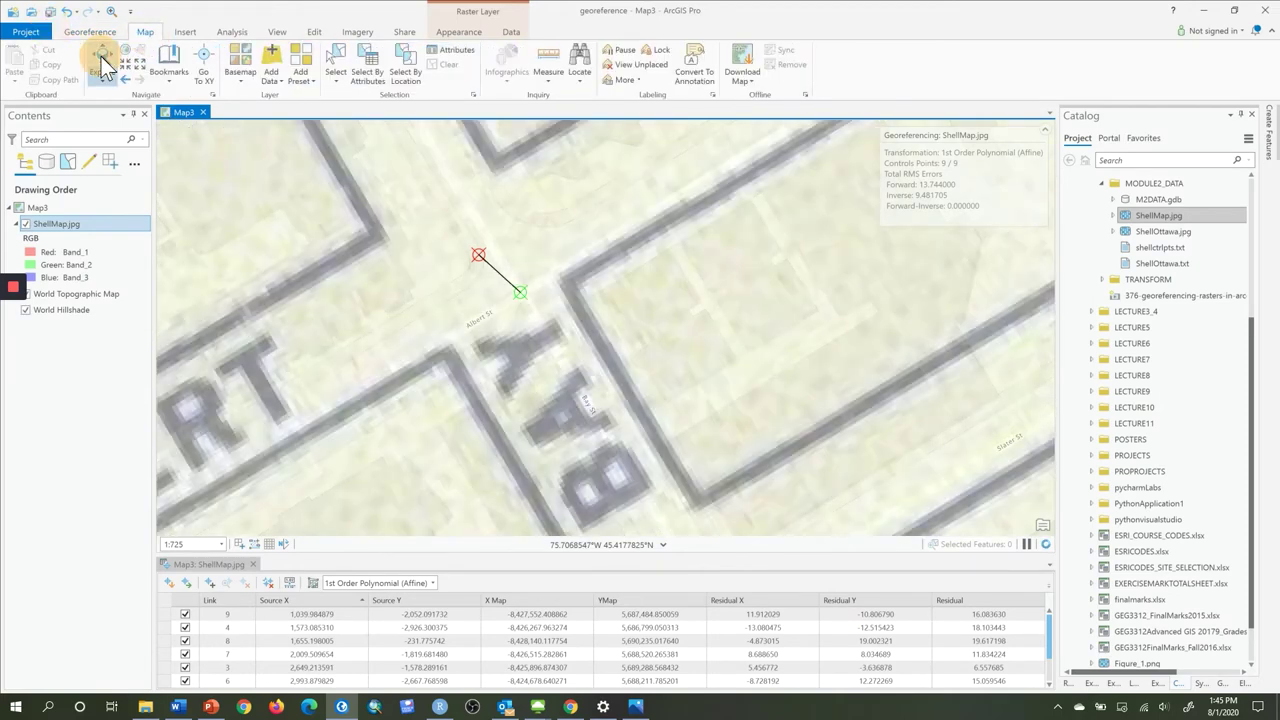
Move to Bank and Somerset and add control point 10 there
{"action": "scroll", "coordinate": [423, 205], "scroll_direction": "down", "scroll_amount": 5}
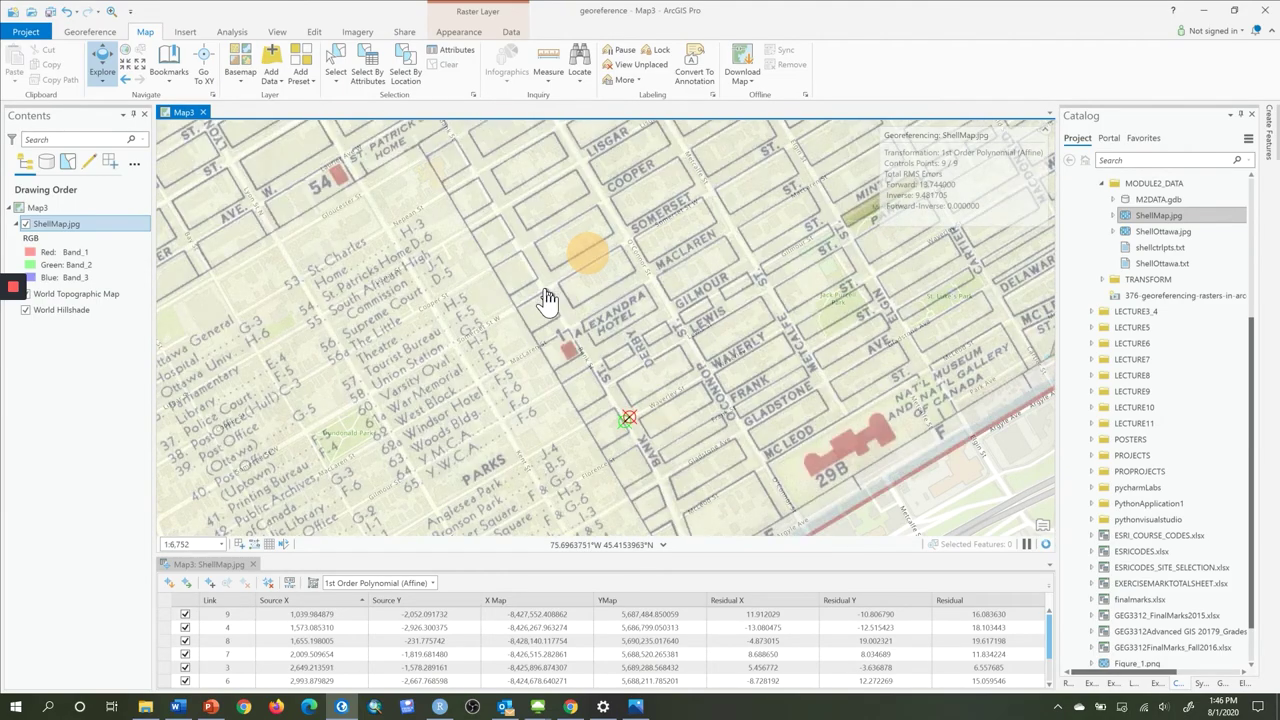
{"action": "scroll", "coordinate": [548, 300], "scroll_direction": "up", "scroll_amount": 2}
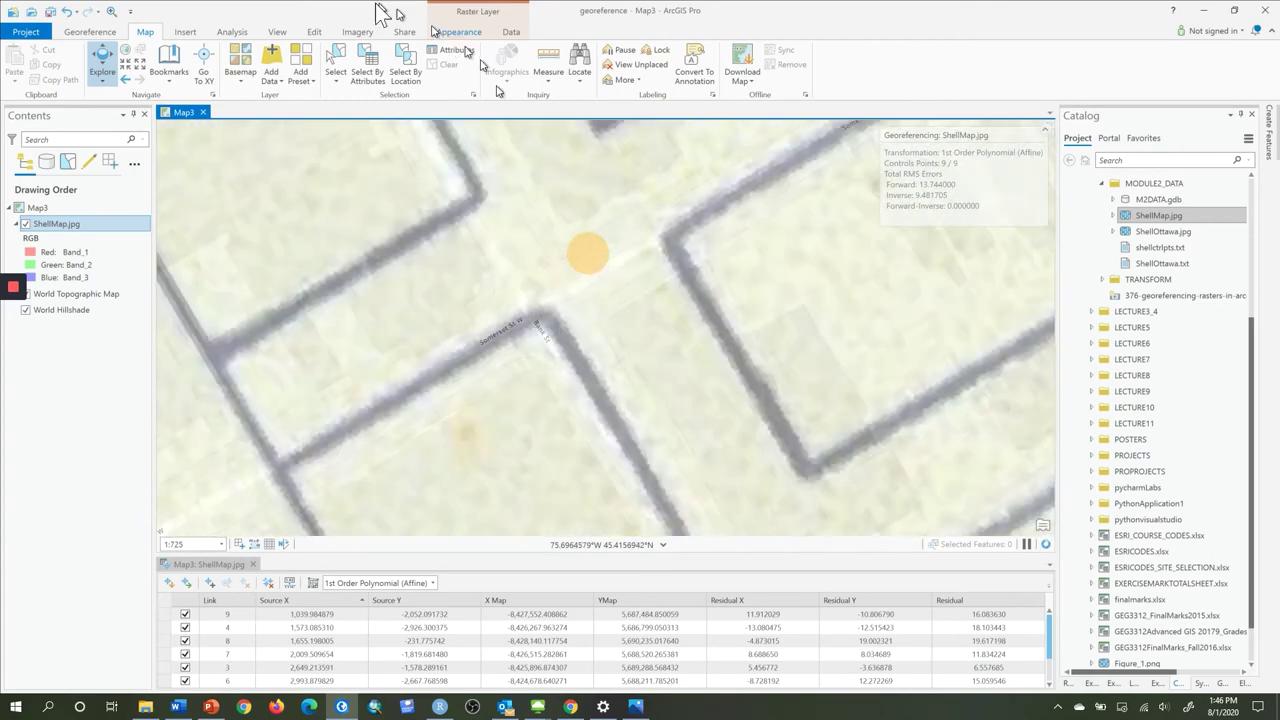
{"action": "left_click", "coordinate": [100, 32]}
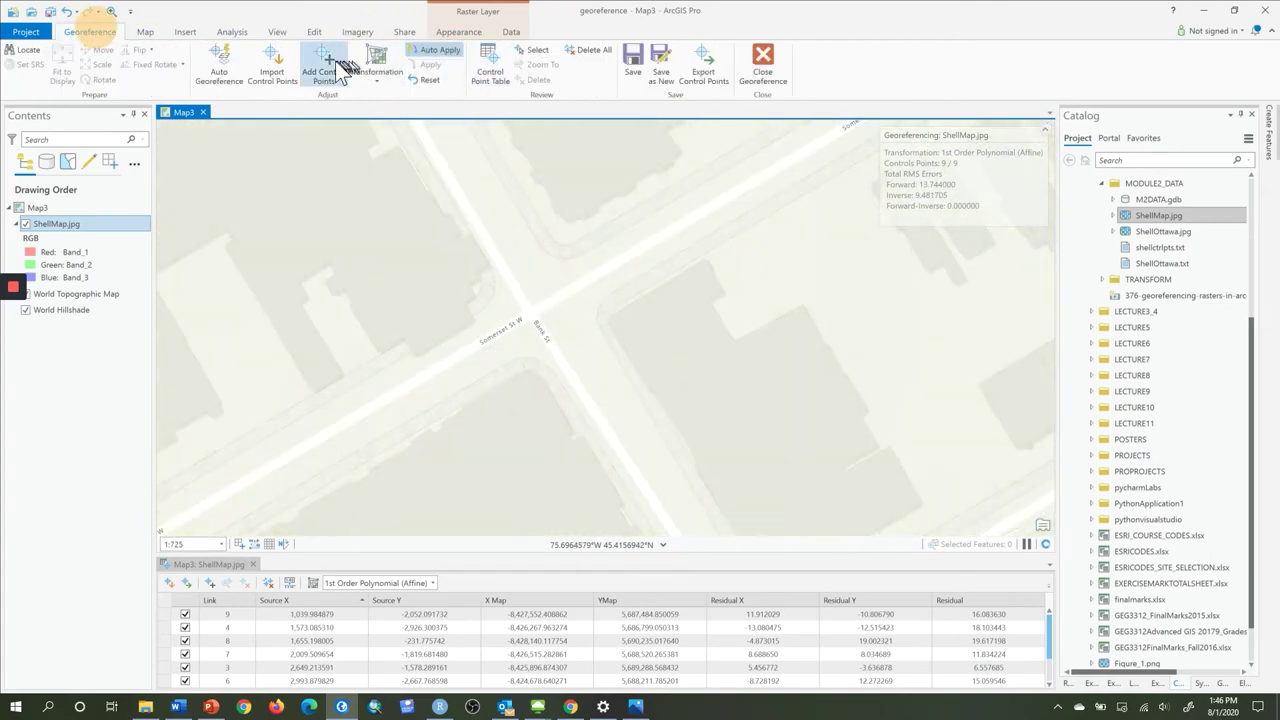
{"action": "left_click", "coordinate": [323, 66]}
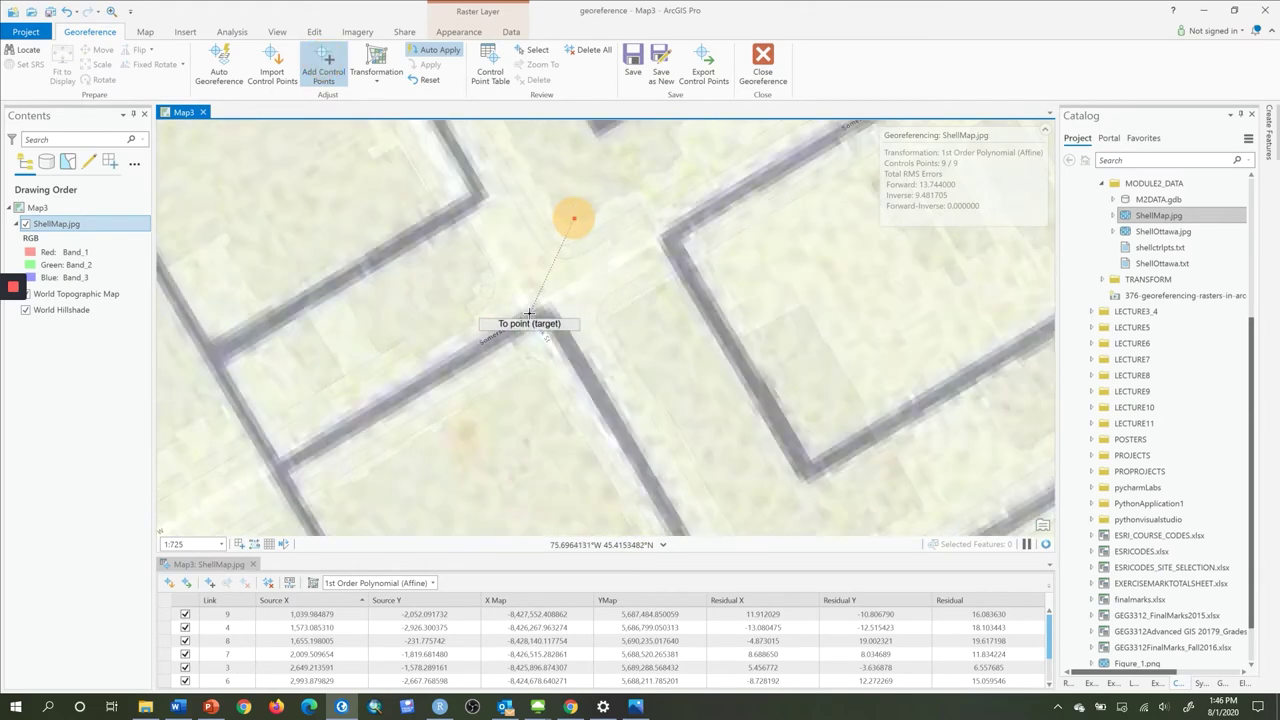
{"action": "left_click", "coordinate": [529, 313]}
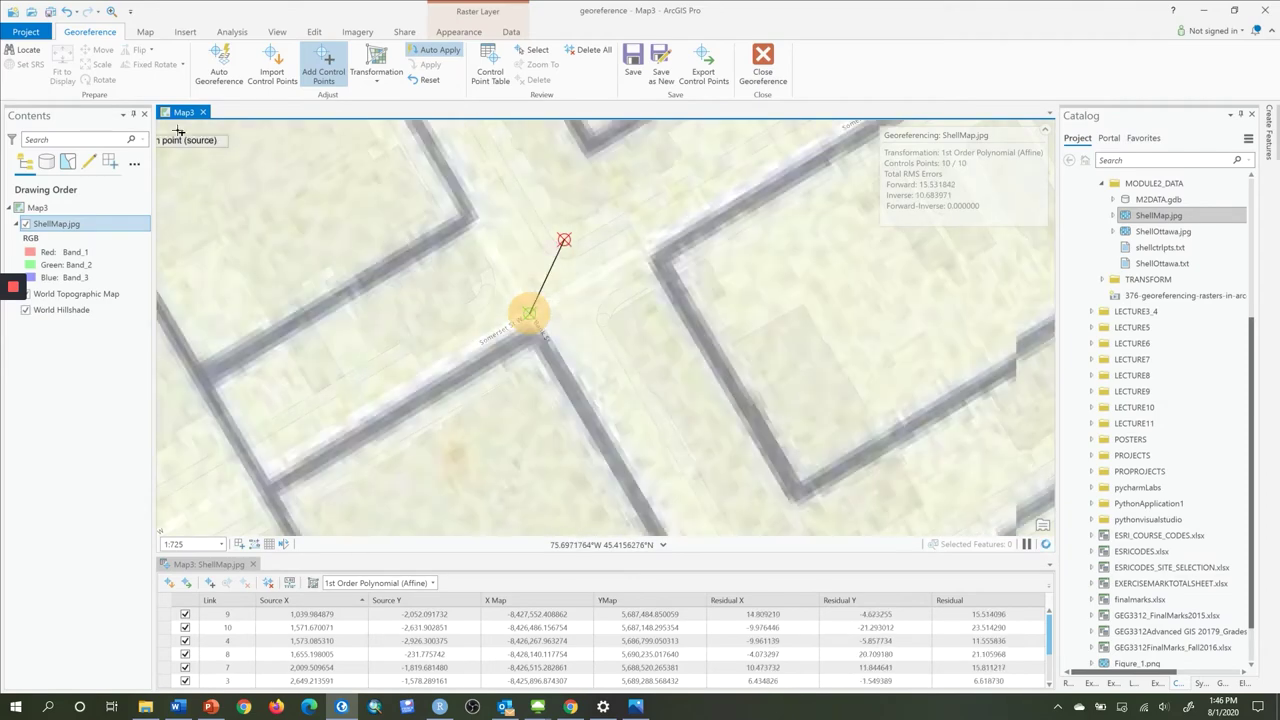
{"action": "left_click", "coordinate": [145, 32]}
{"action": "left_click", "coordinate": [102, 62]}
Zoom out to the whole warped scan over Ottawa and enlarge the table to show all ten links
{"action": "scroll", "coordinate": [608, 363], "scroll_direction": "down", "scroll_amount": 4}
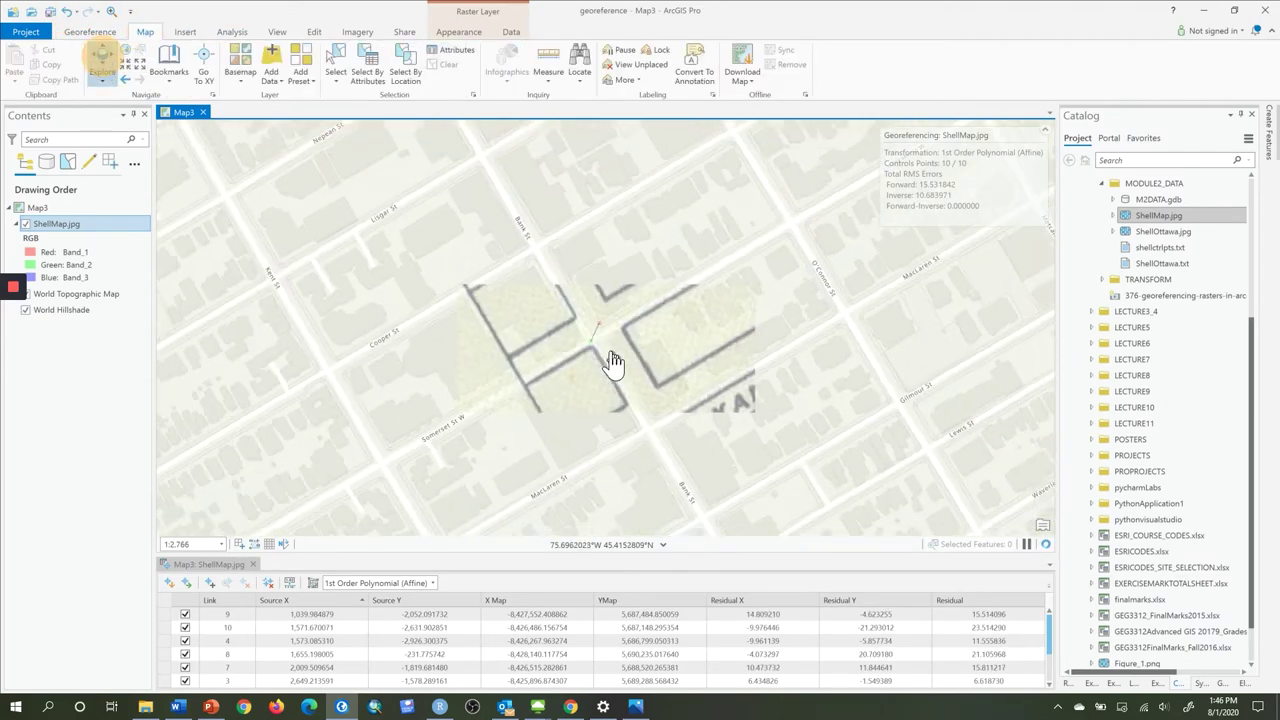
{"action": "scroll", "coordinate": [612, 362], "scroll_direction": "down", "scroll_amount": 6}
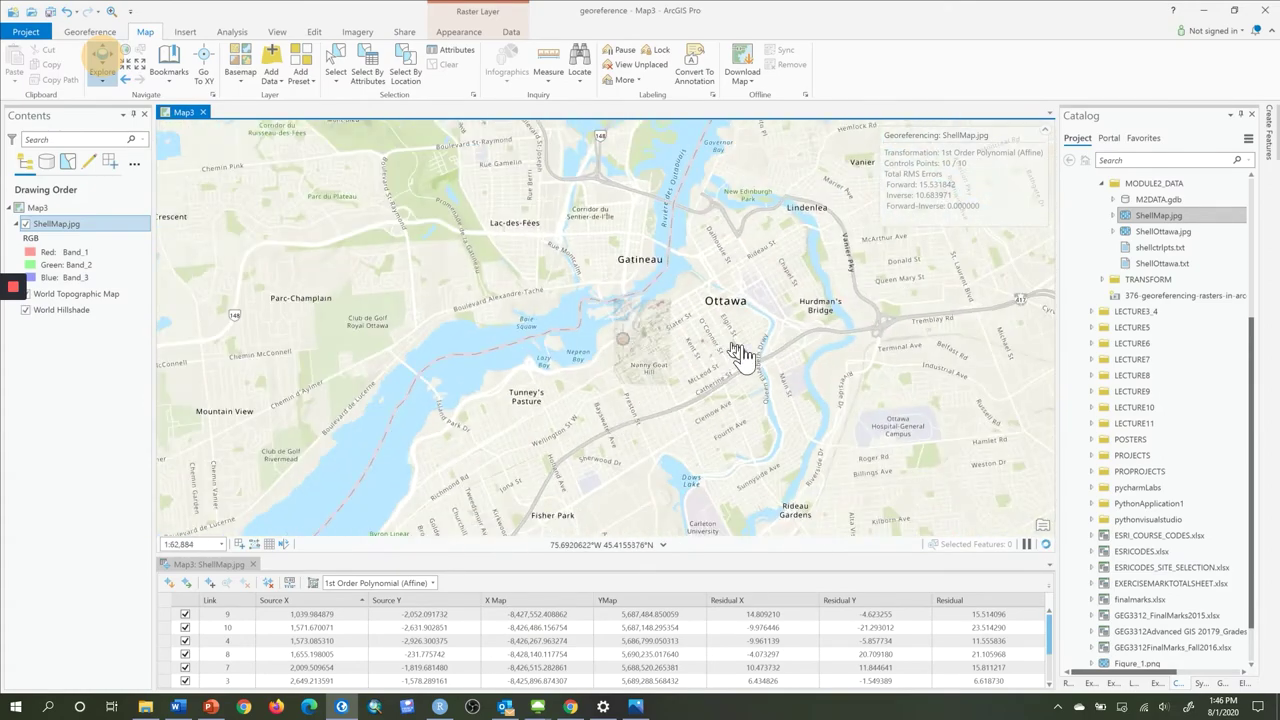
{"action": "scroll", "coordinate": [860, 290], "scroll_direction": "up", "scroll_amount": 2}
{"action": "left_click_drag", "start_coordinate": [786, 357], "coordinate": [723, 386]}
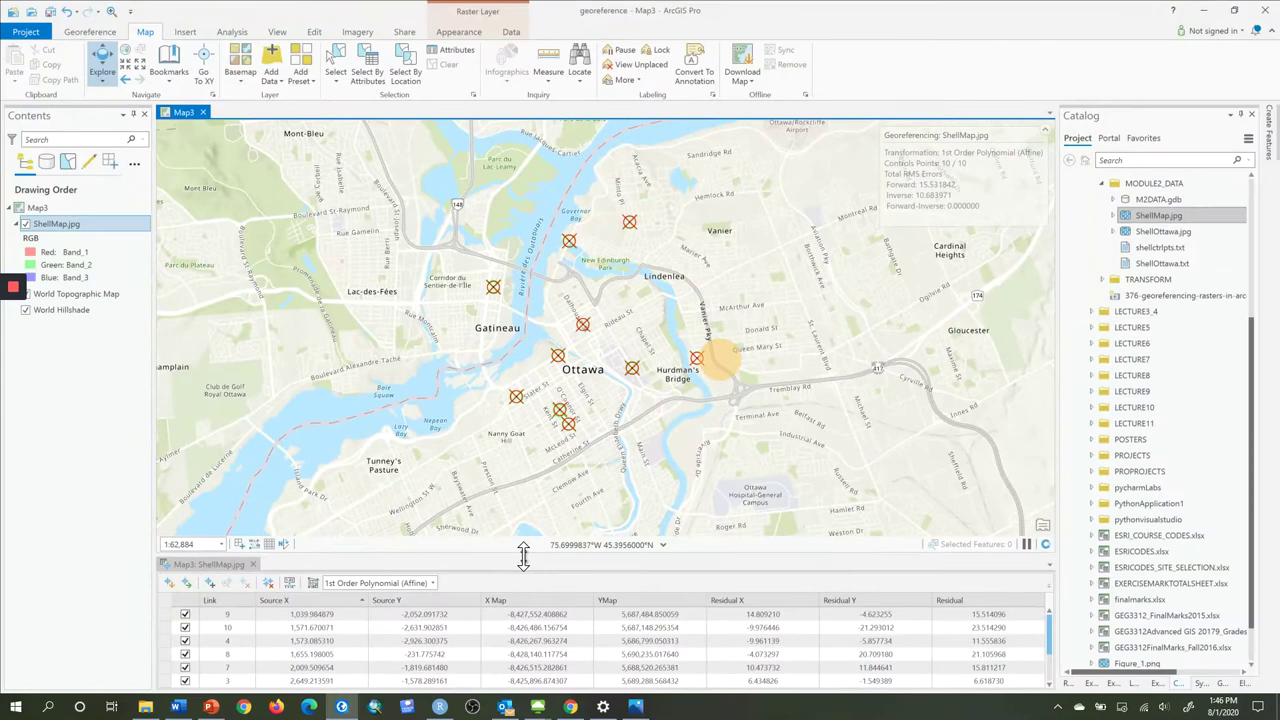
{"action": "left_click_drag", "start_coordinate": [520, 553], "coordinate": [518, 494]}
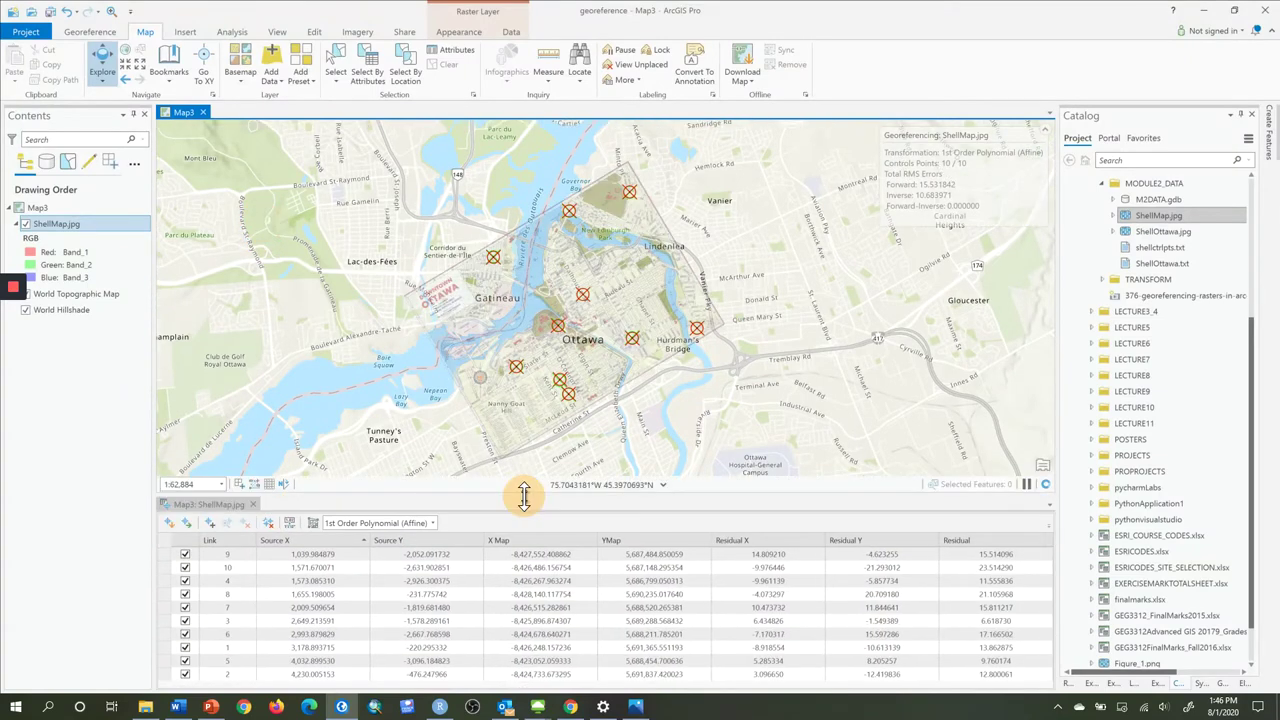
{"action": "left_click", "coordinate": [100, 33]}
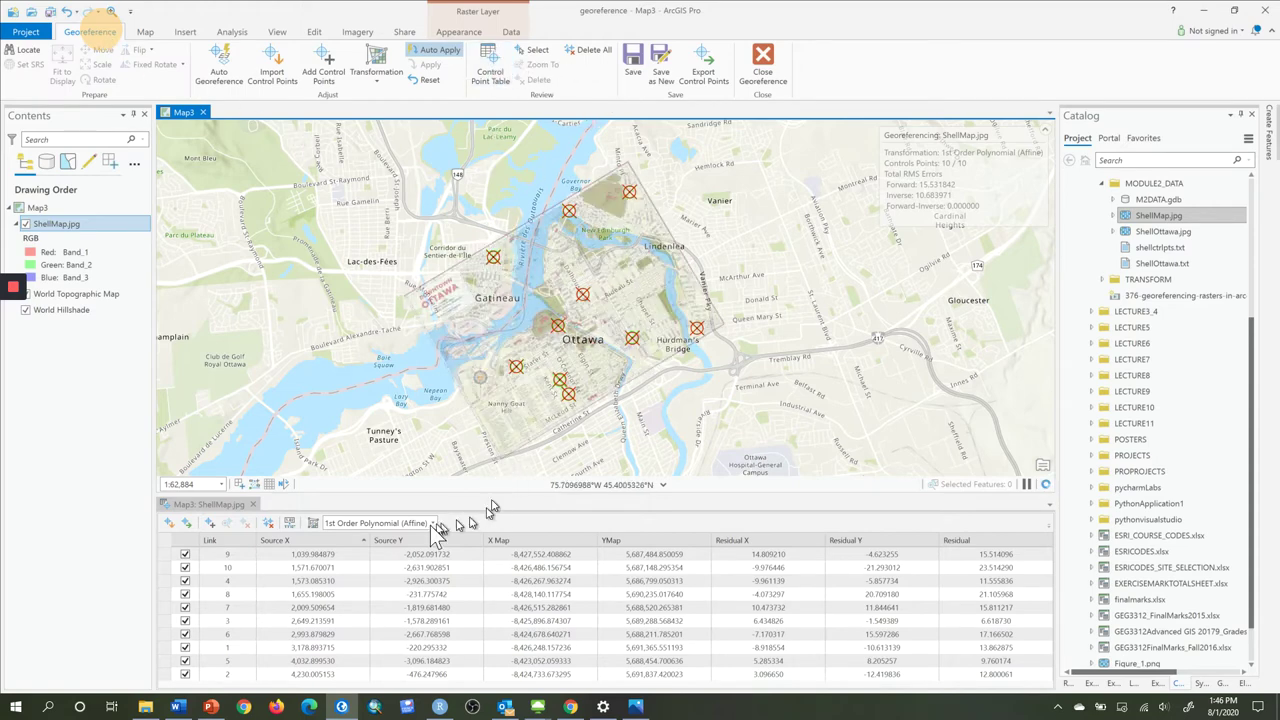
Sort the control points by link number and check the residuals of links 2, 6 and 3
{"action": "left_click", "coordinate": [409, 567]}
{"action": "left_click", "coordinate": [250, 541]}
{"action": "left_click", "coordinate": [459, 567]}
{"action": "left_click", "coordinate": [481, 620]}
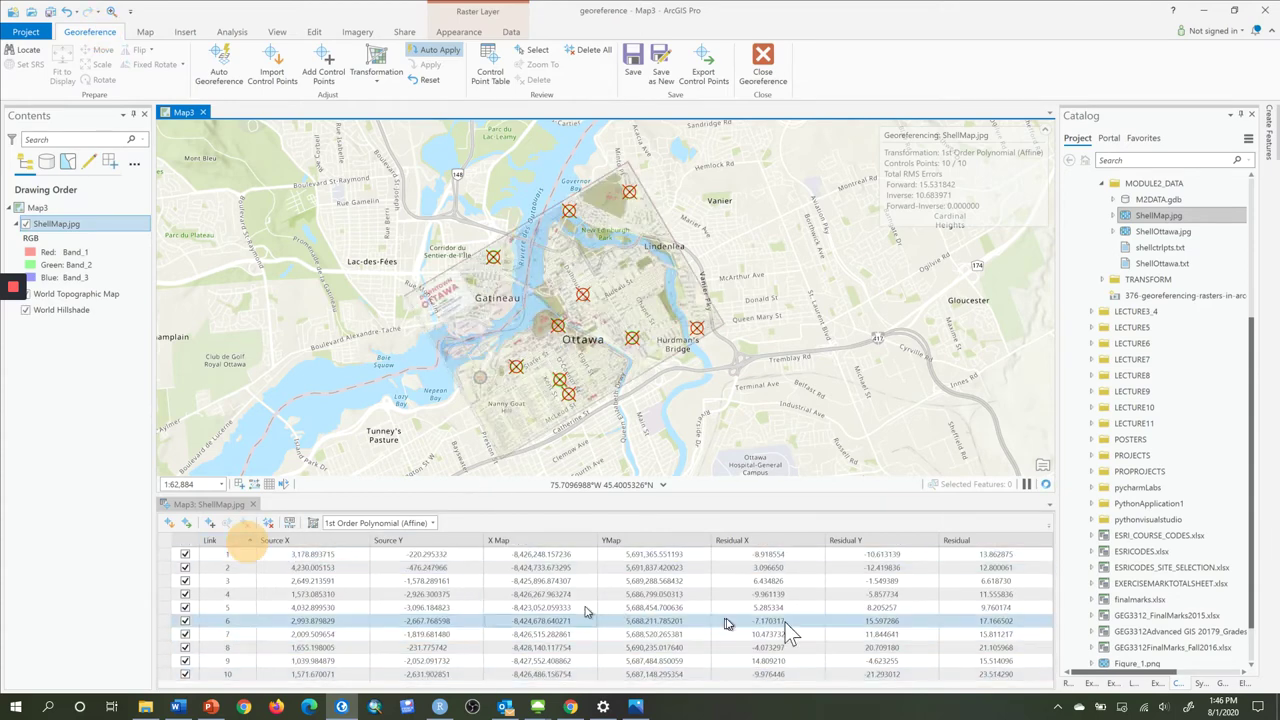
{"action": "left_click", "coordinate": [1038, 581]}
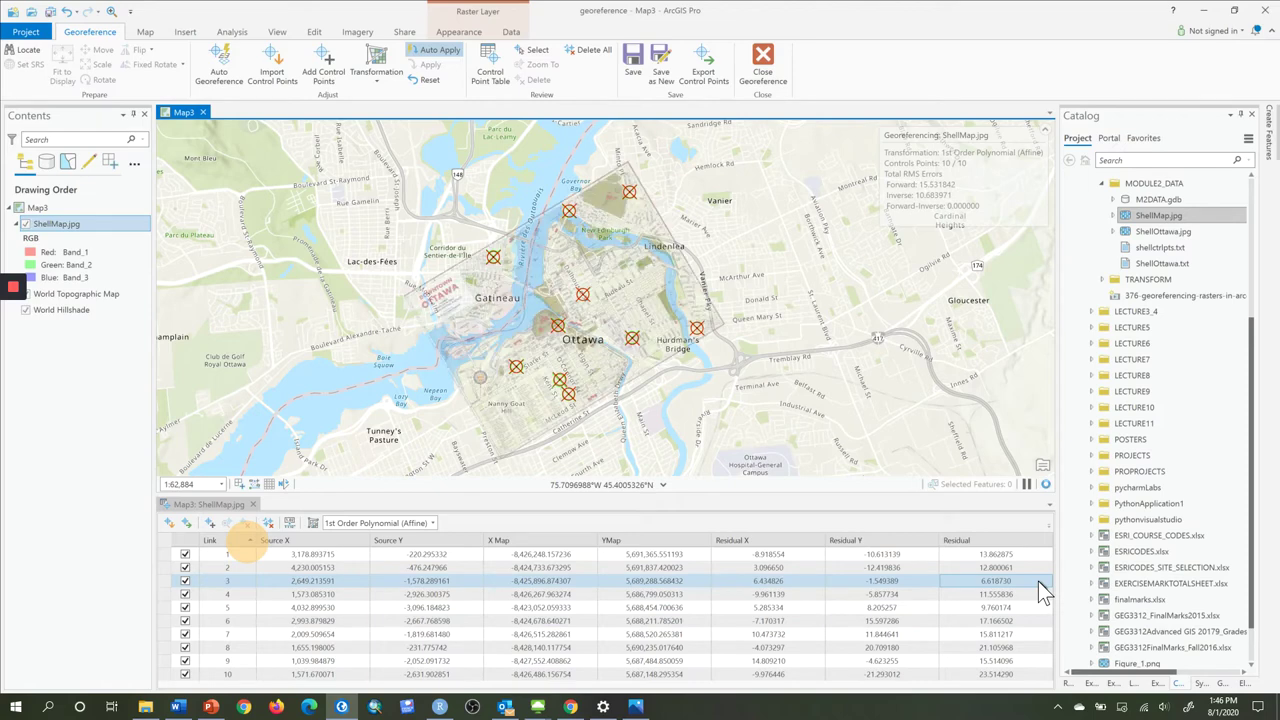
{"action": "left_click", "coordinate": [930, 315]}
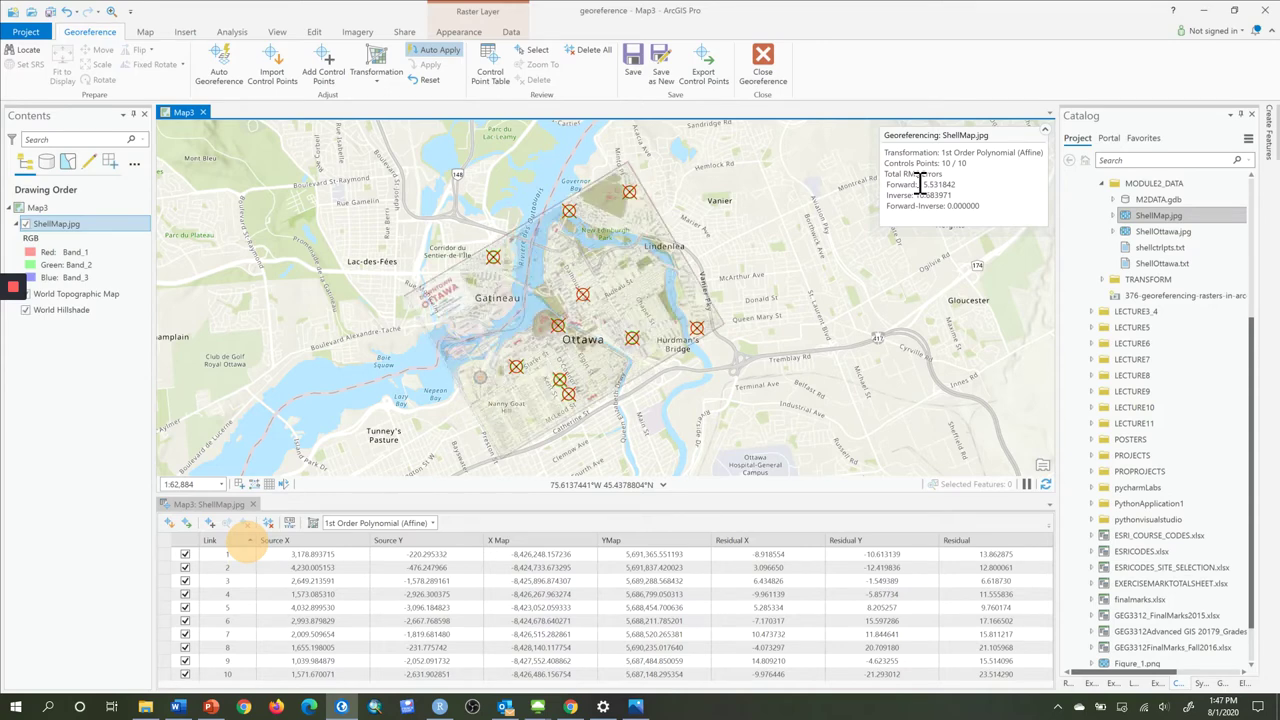
Sort the control point table by Residual, largest first, and select link 10 at the top
{"action": "left_click", "coordinate": [1000, 557]}
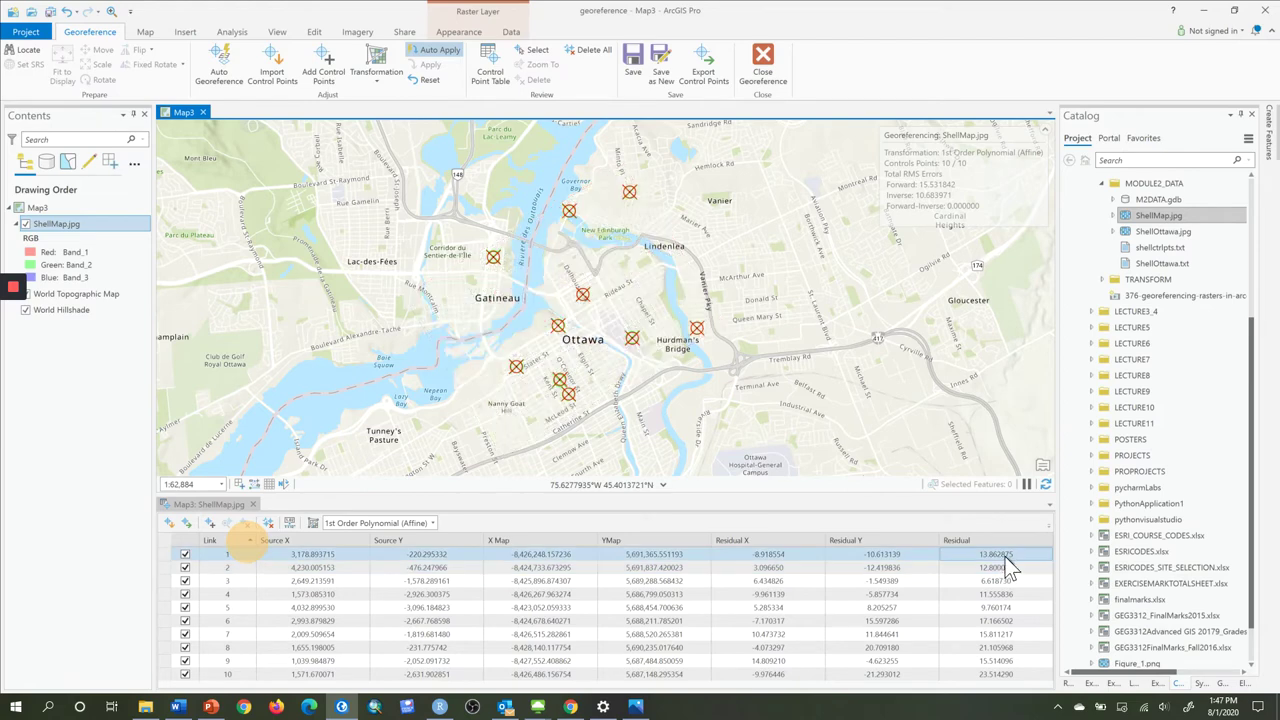
{"action": "left_click", "coordinate": [1017, 541]}
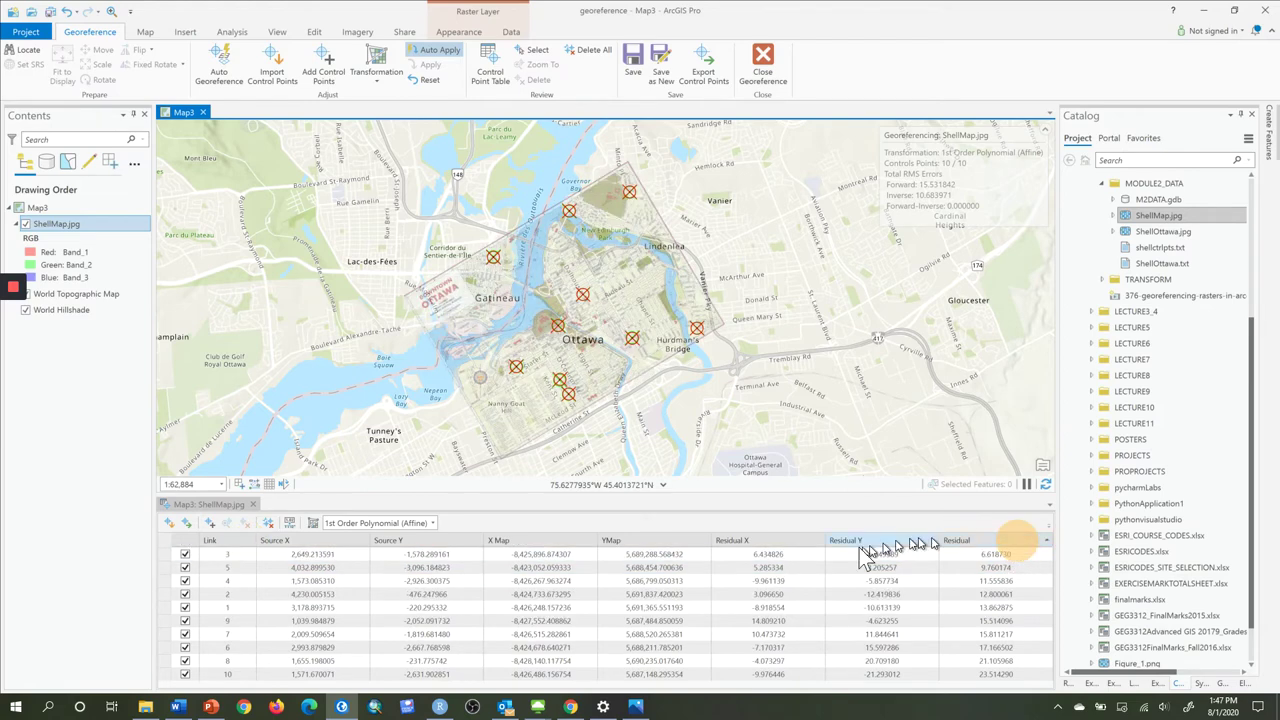
{"action": "left_click", "coordinate": [990, 541]}
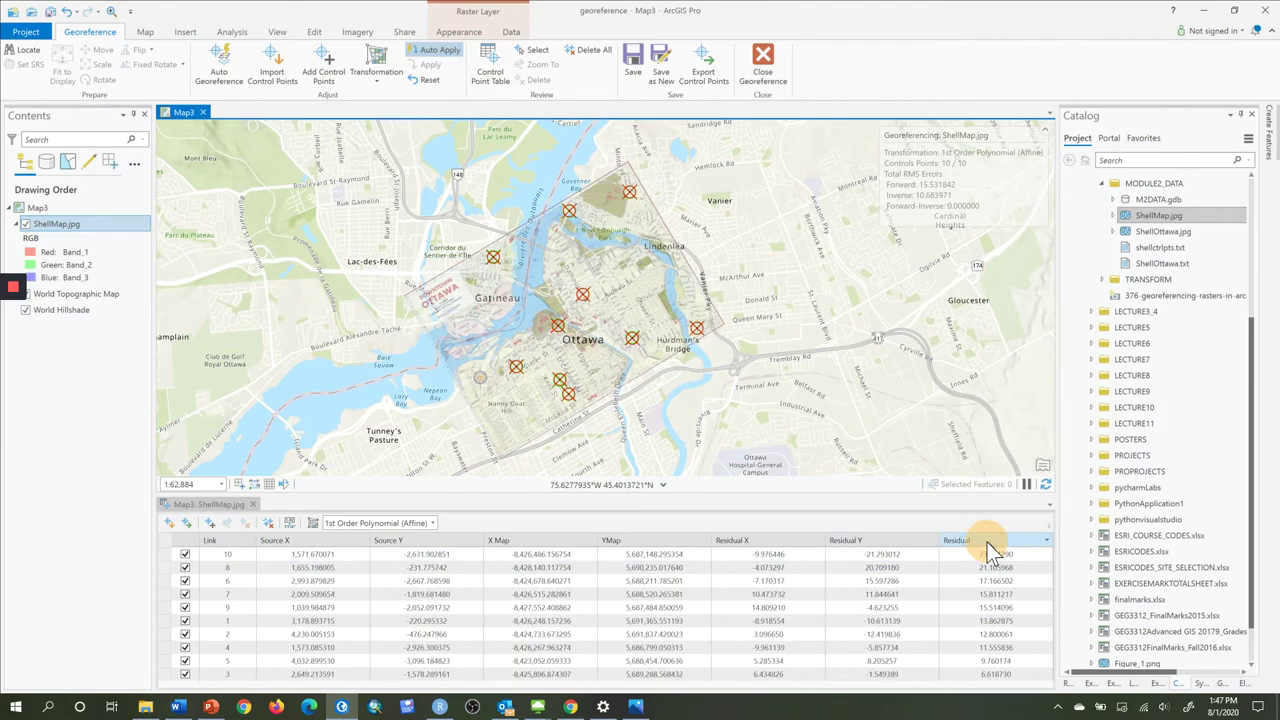
{"action": "left_click", "coordinate": [987, 542]}
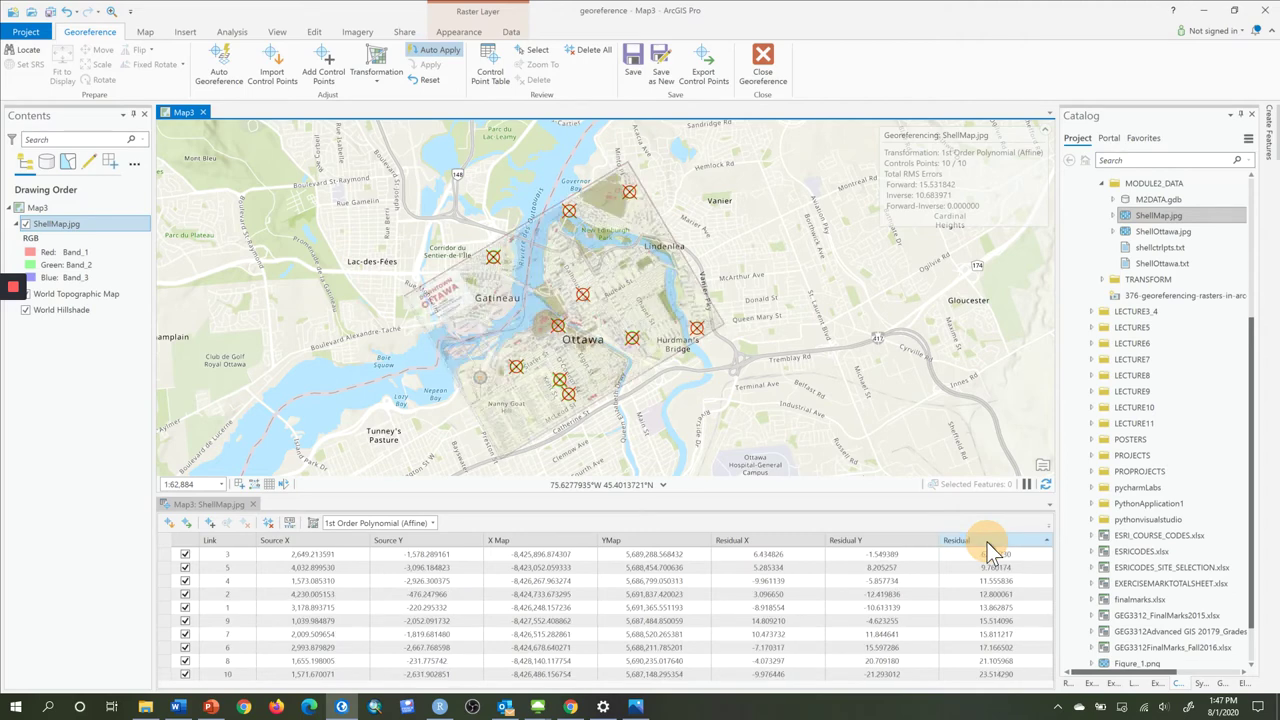
{"action": "left_click", "coordinate": [1034, 538]}
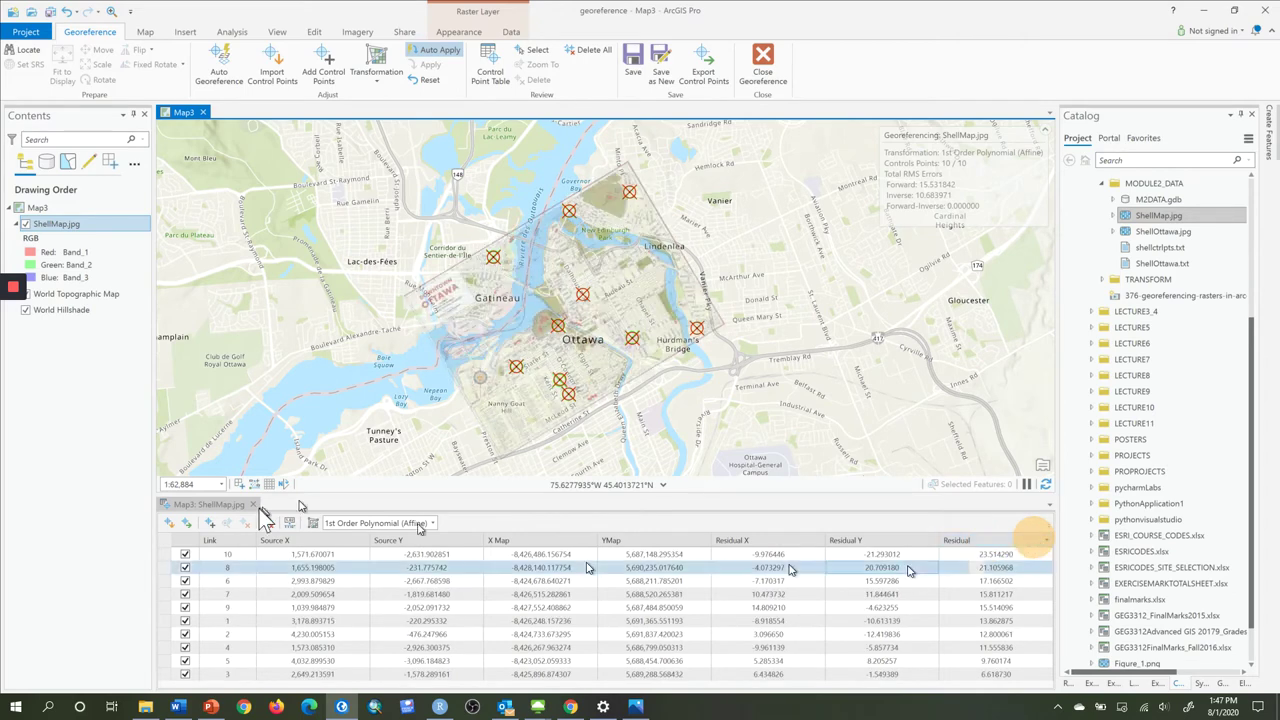
{"action": "left_click", "coordinate": [184, 555]}
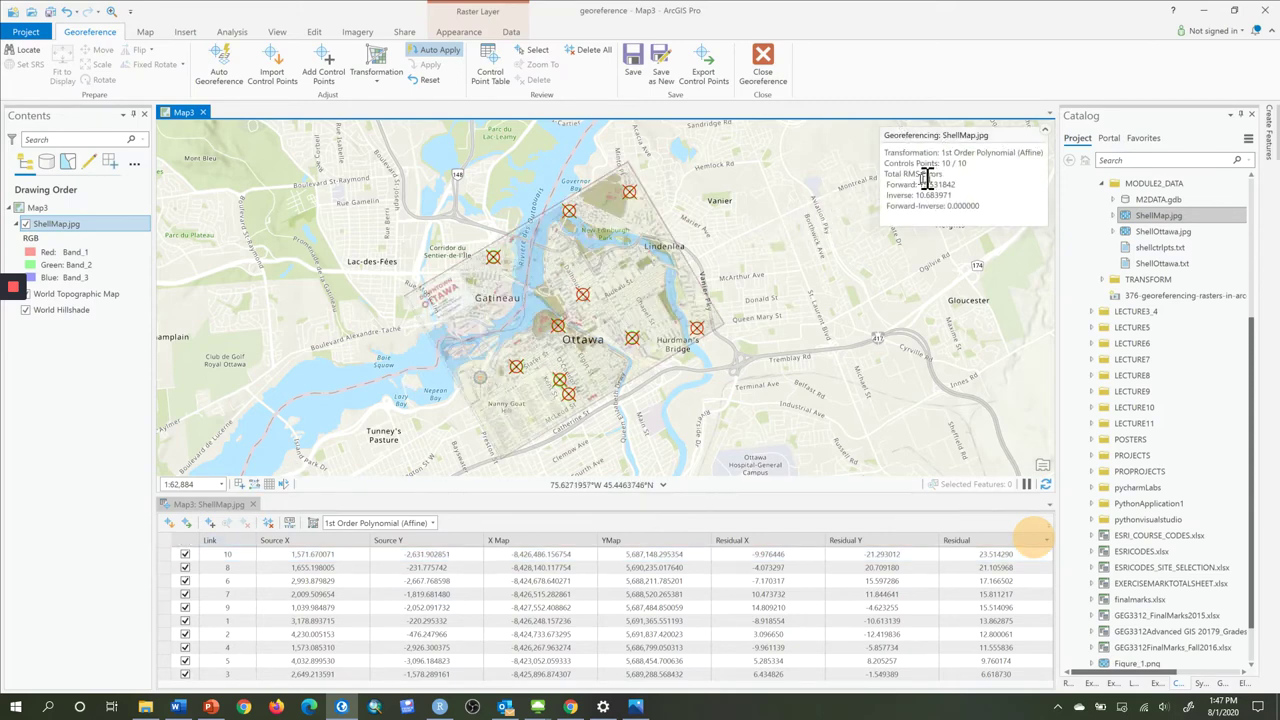
{"action": "left_click", "coordinate": [184, 555]}
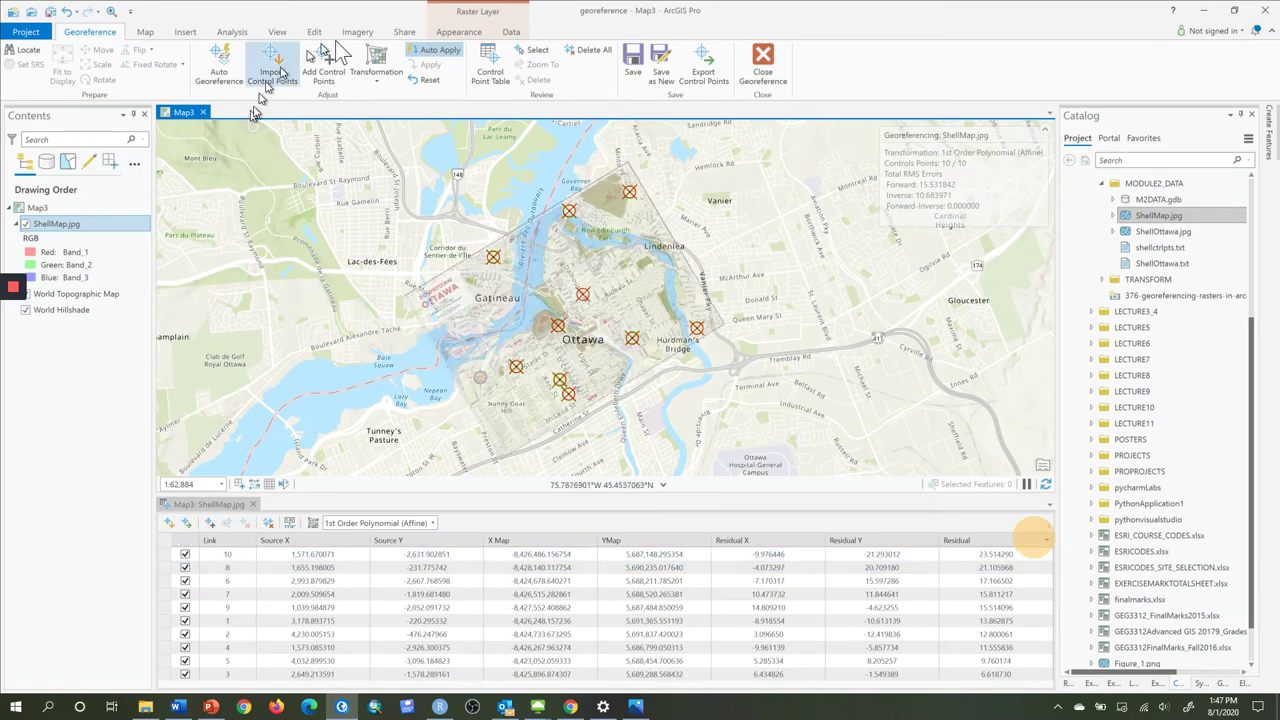
Flicker the scan over the basemap at 500 ms, zoom in, and select link 10
{"action": "left_click", "coordinate": [450, 35]}
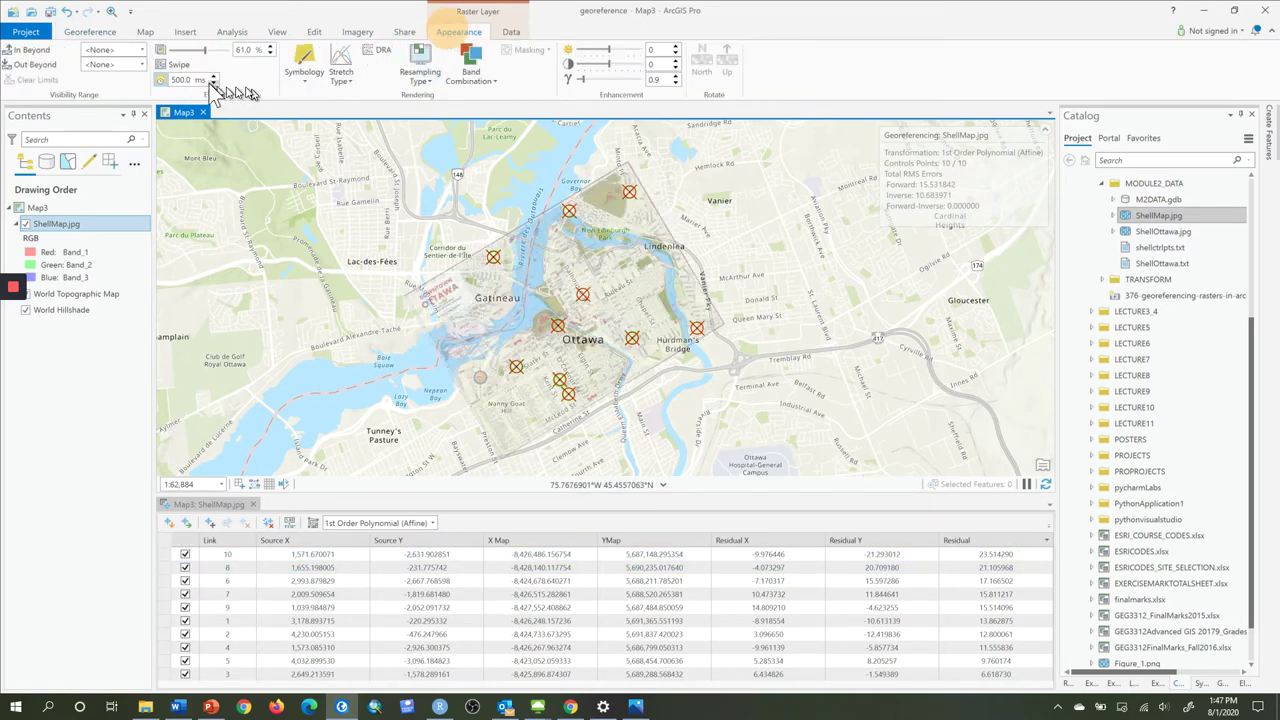
{"action": "left_click", "coordinate": [160, 80]}
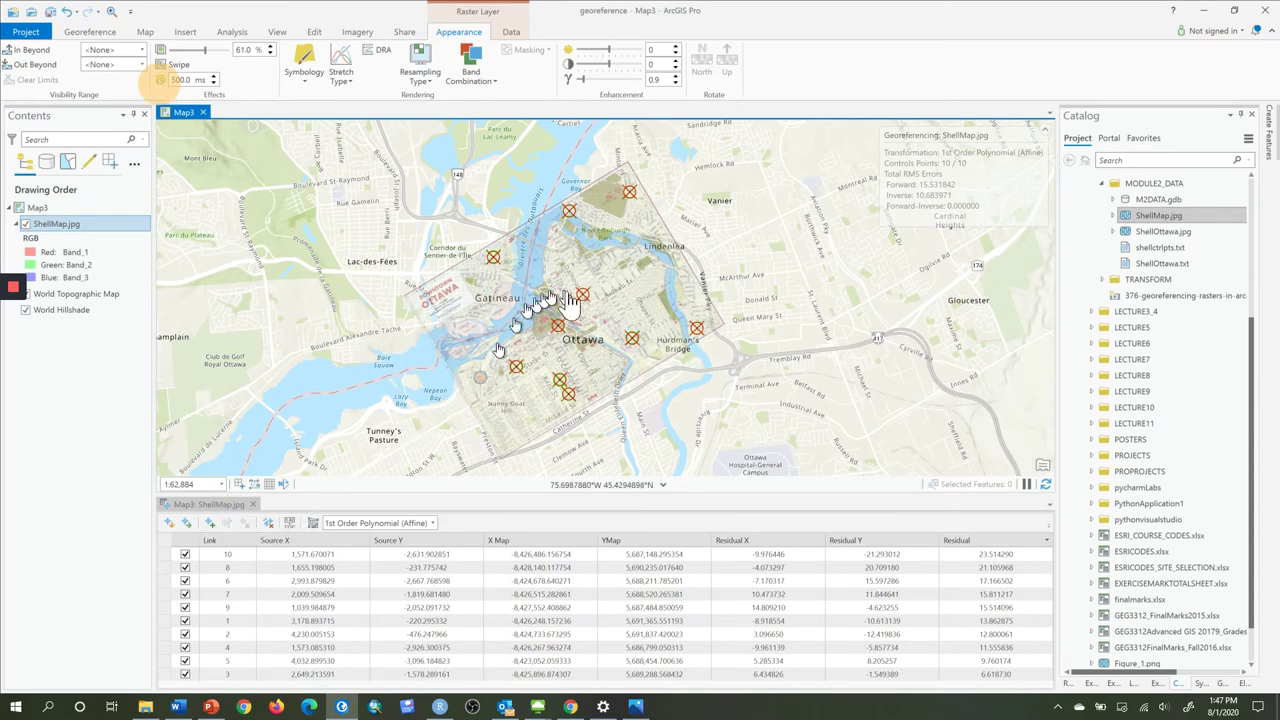
{"action": "scroll", "coordinate": [596, 310], "scroll_direction": "up", "scroll_amount": 2}
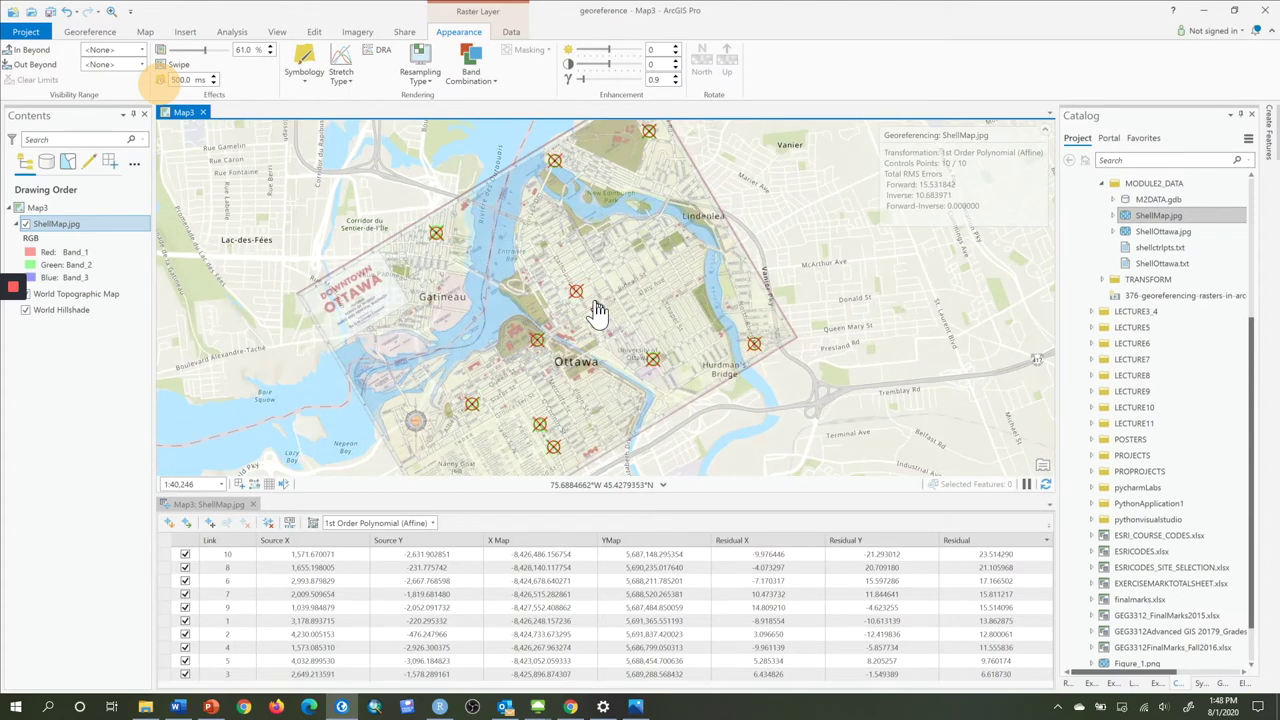
{"action": "left_click", "coordinate": [186, 555]}
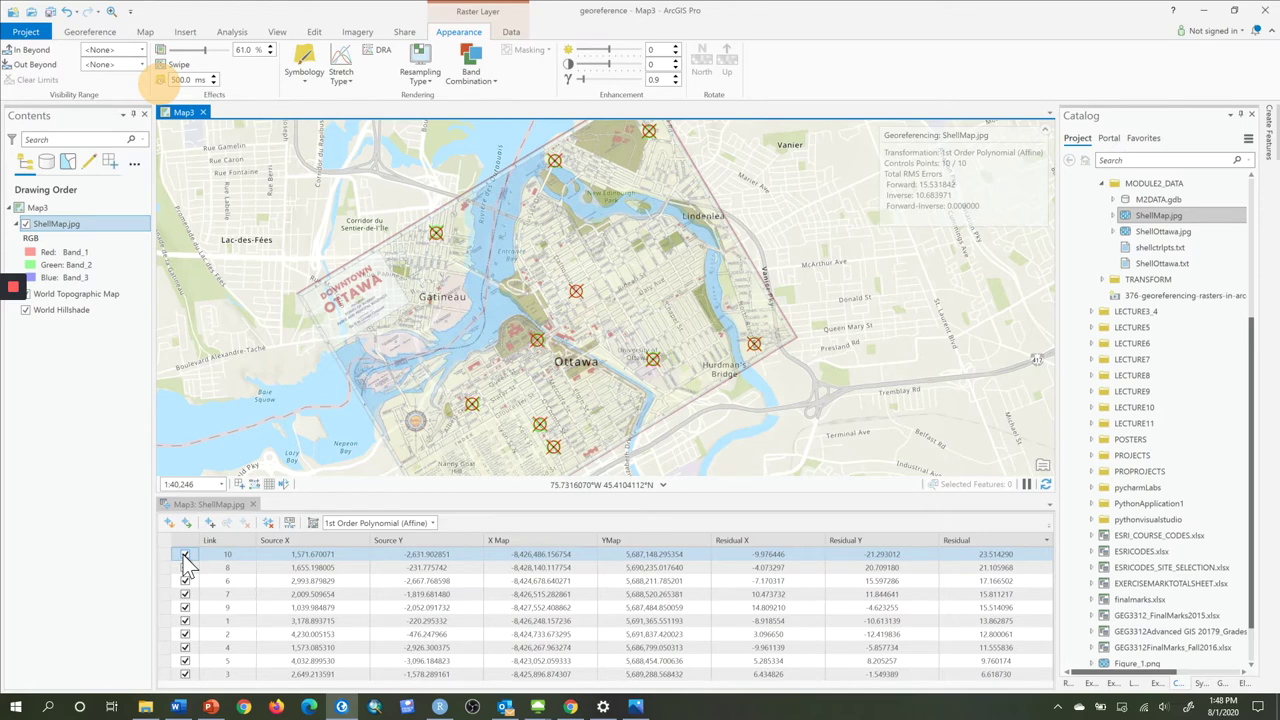
{"action": "left_click", "coordinate": [184, 554]}
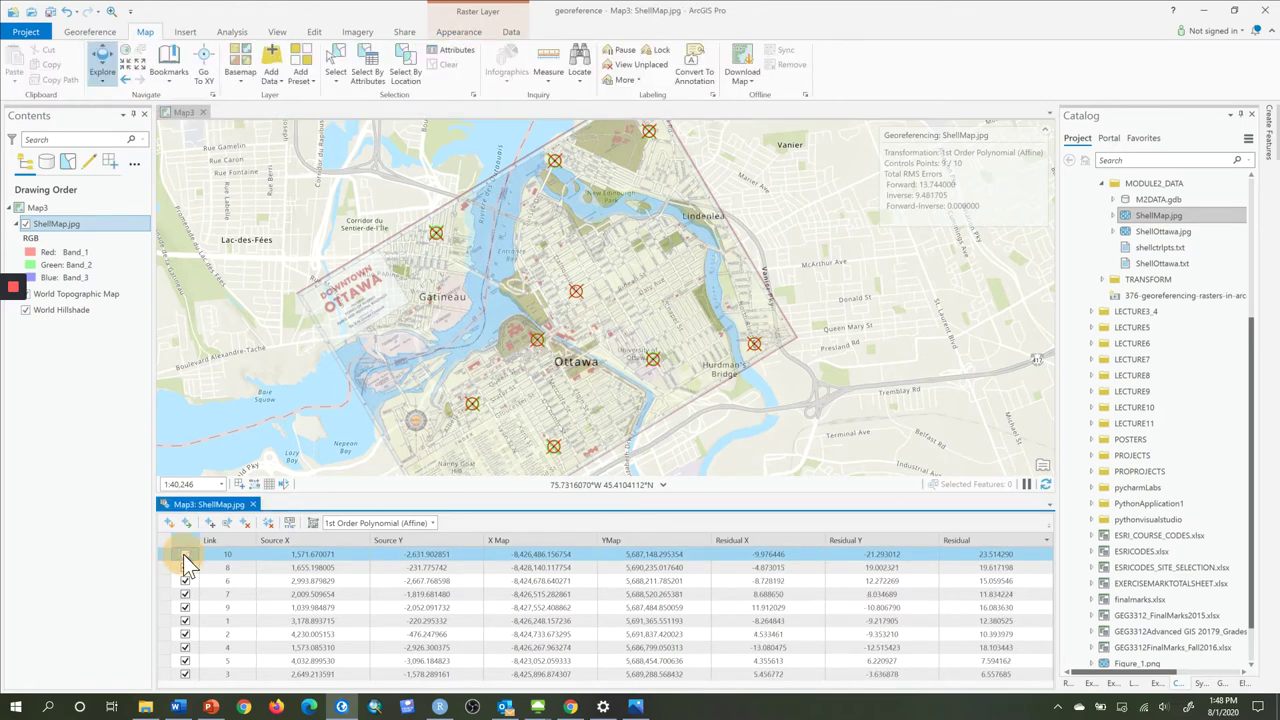
{"action": "left_click", "coordinate": [184, 554]}
{"action": "left_click", "coordinate": [183, 554]}
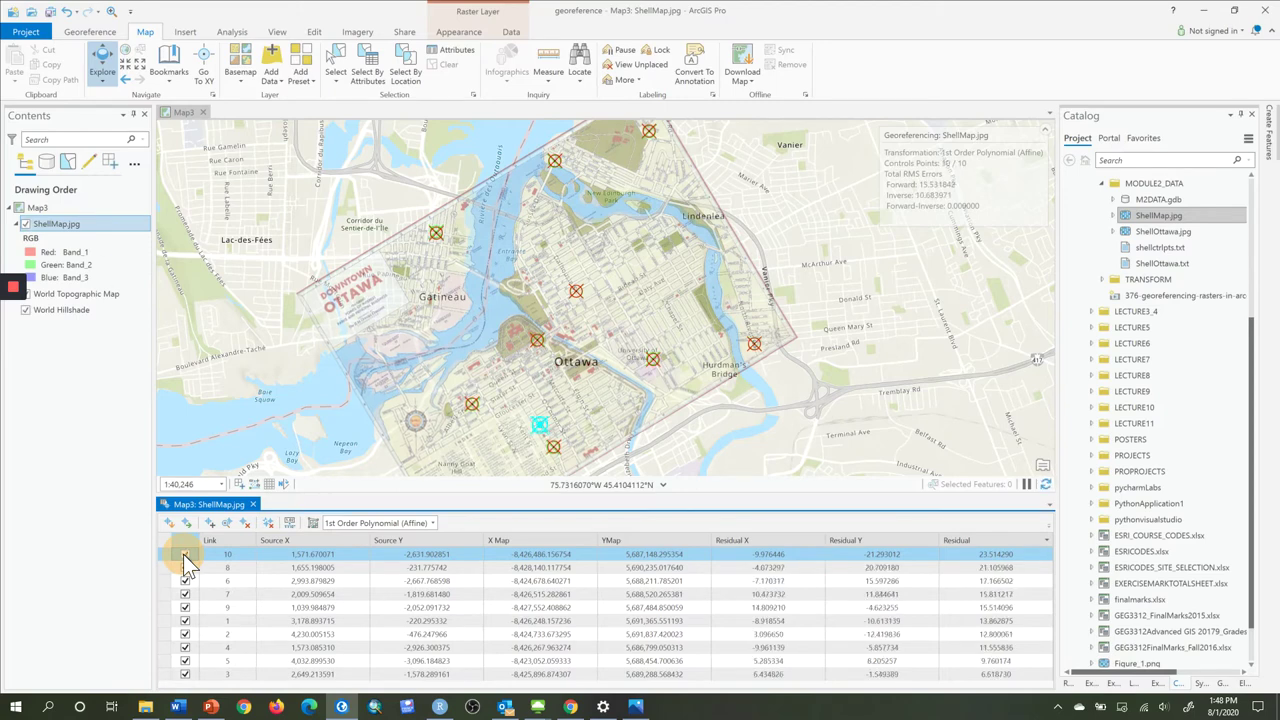
{"action": "left_click_drag", "start_coordinate": [183, 554], "coordinate": [184, 571]}
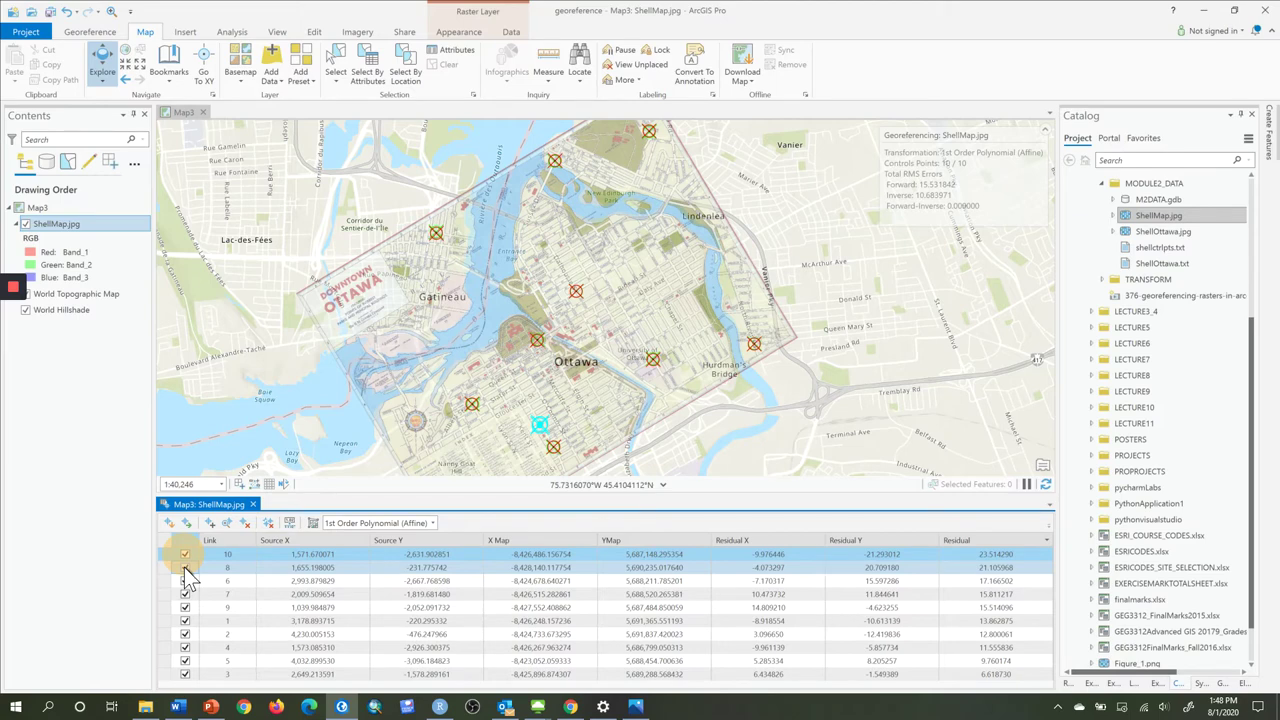
{"action": "left_click", "coordinate": [165, 569]}
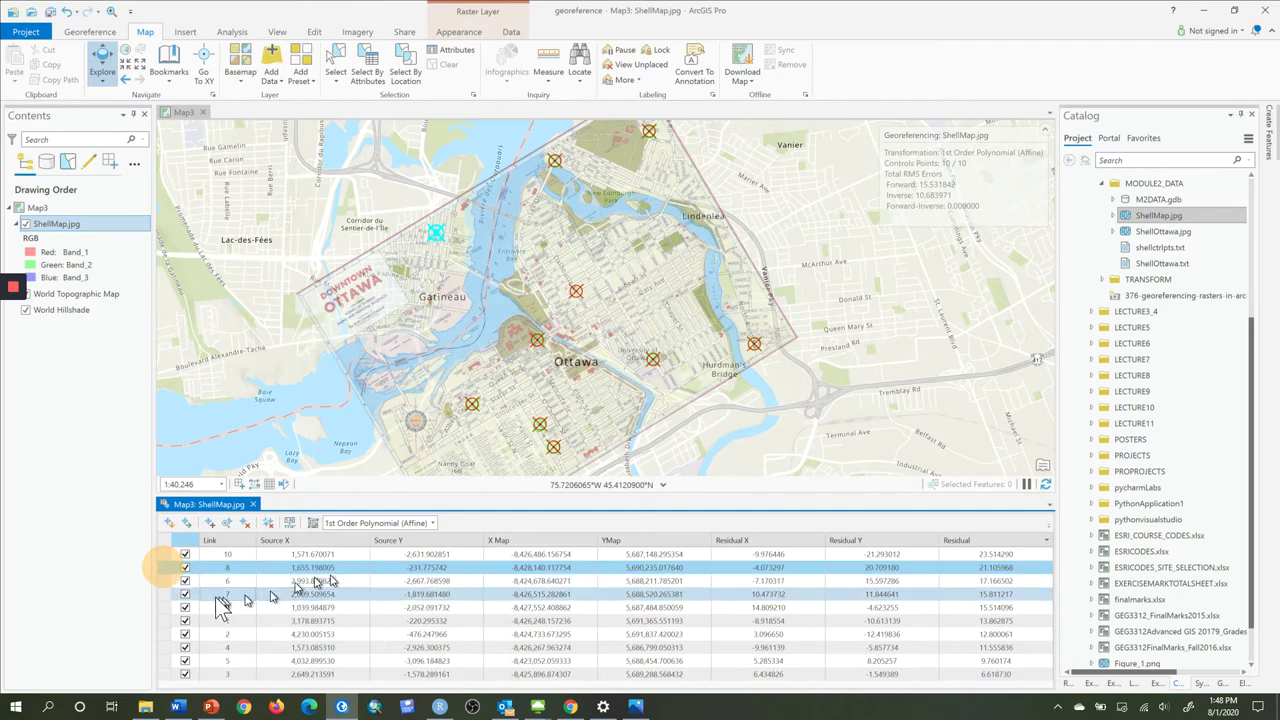
{"action": "left_click", "coordinate": [165, 581]}
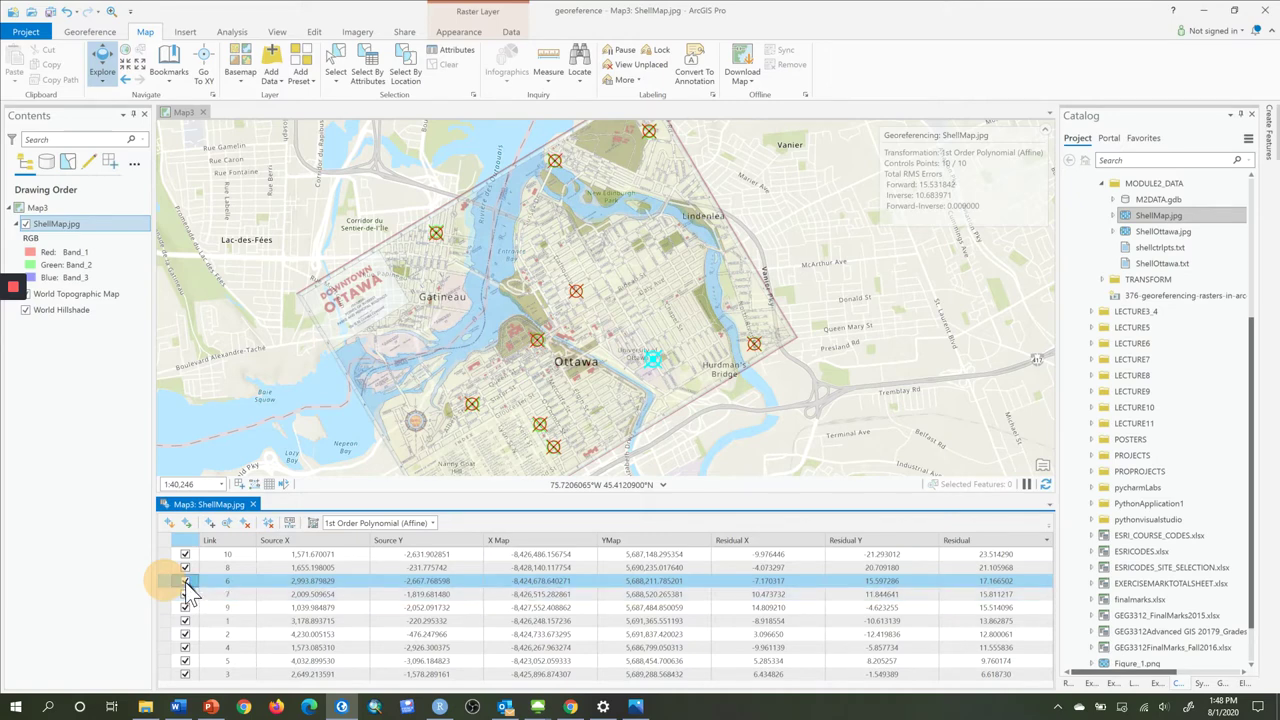
{"action": "left_click", "coordinate": [185, 581]}
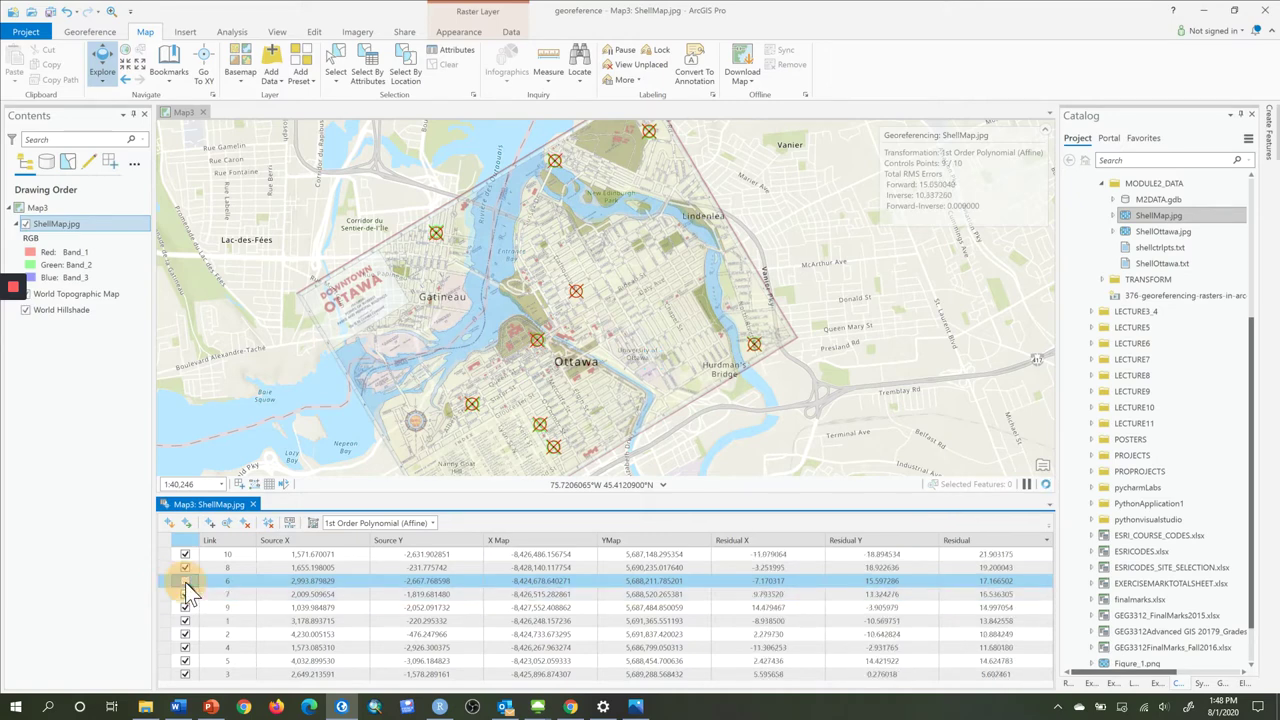
{"action": "left_click", "coordinate": [185, 581]}
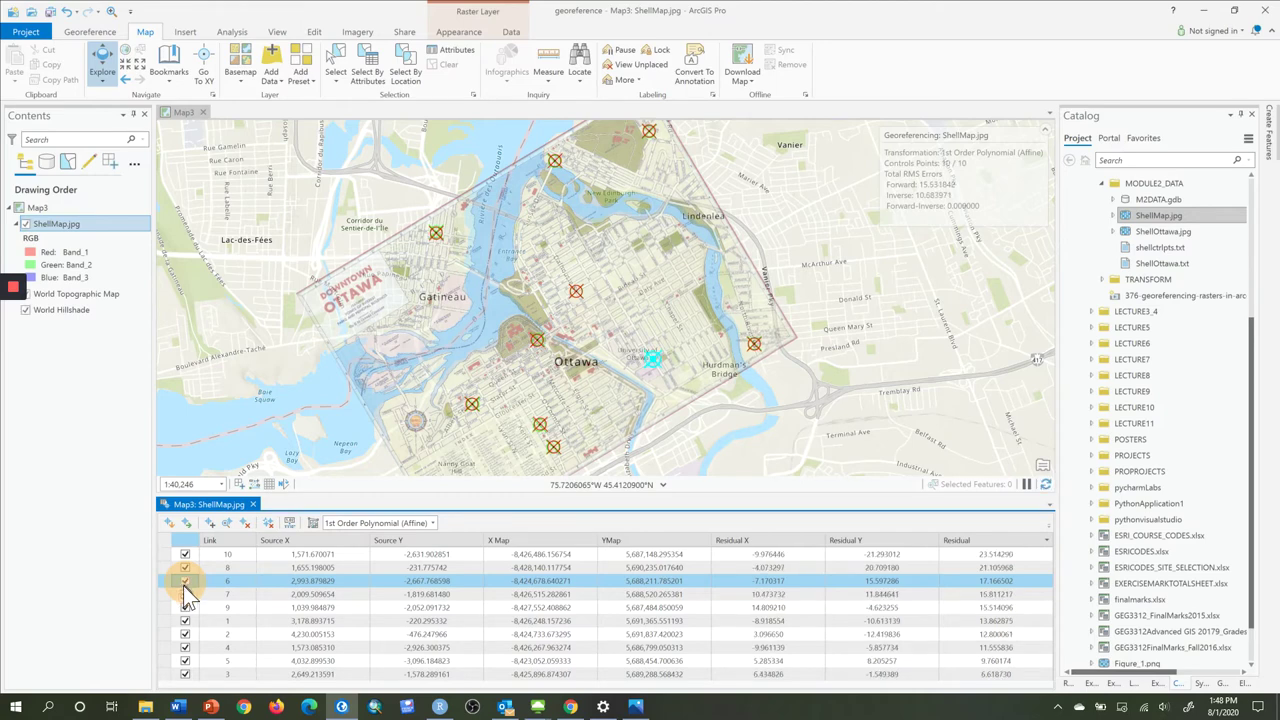
{"action": "left_click", "coordinate": [178, 595], "text": "shift"}
{"action": "left_click", "coordinate": [170, 595]}
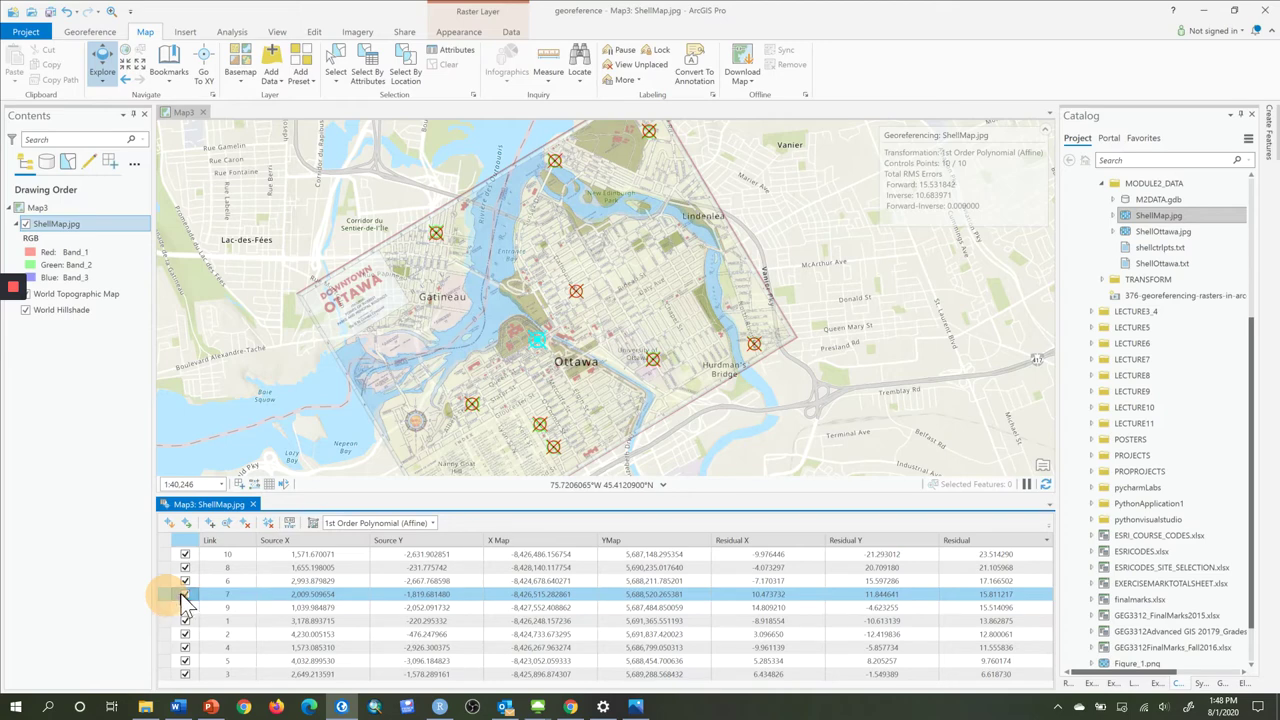
{"action": "left_click", "coordinate": [185, 594]}
{"action": "left_click", "coordinate": [185, 594]}
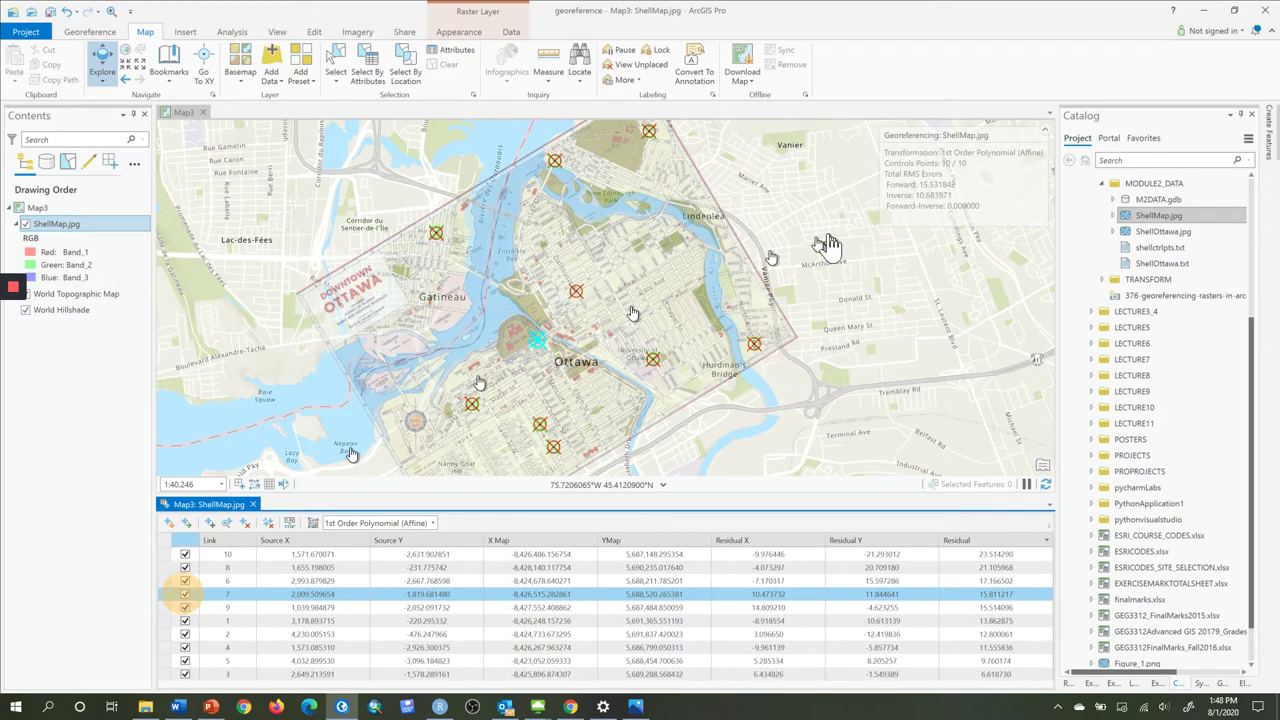
{"action": "left_click", "coordinate": [957, 185]}
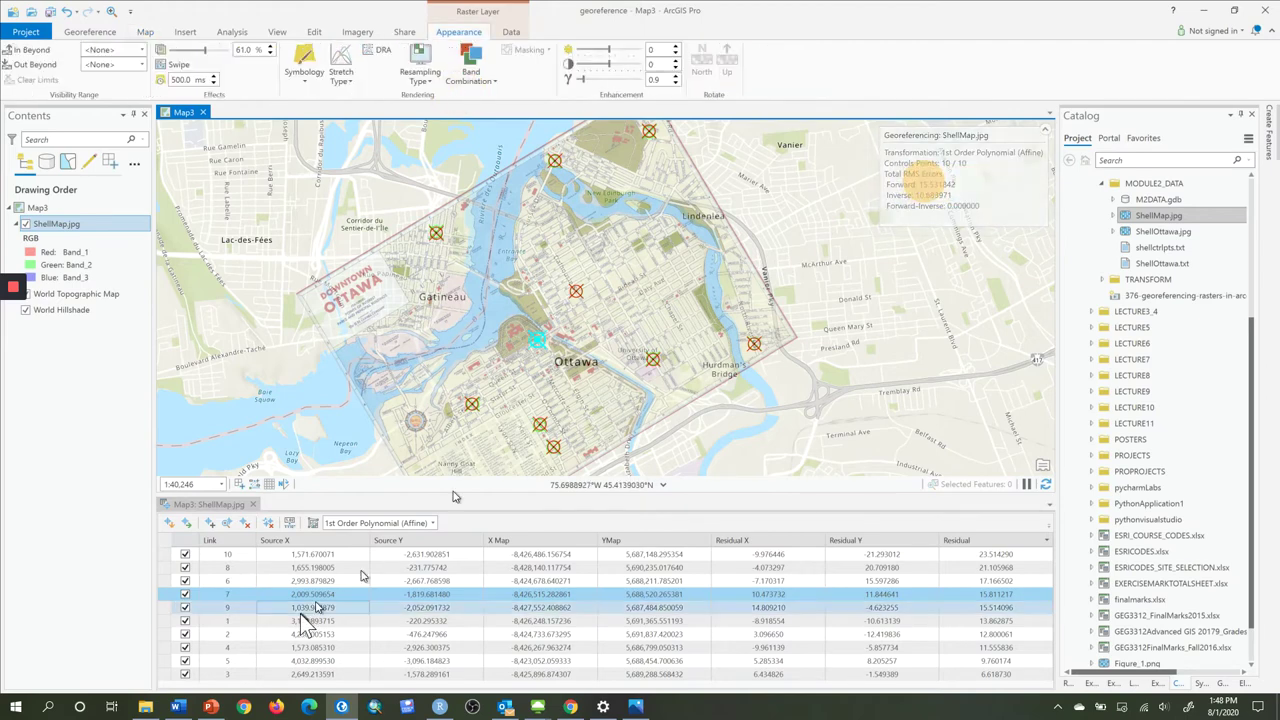
{"action": "left_click", "coordinate": [160, 607]}
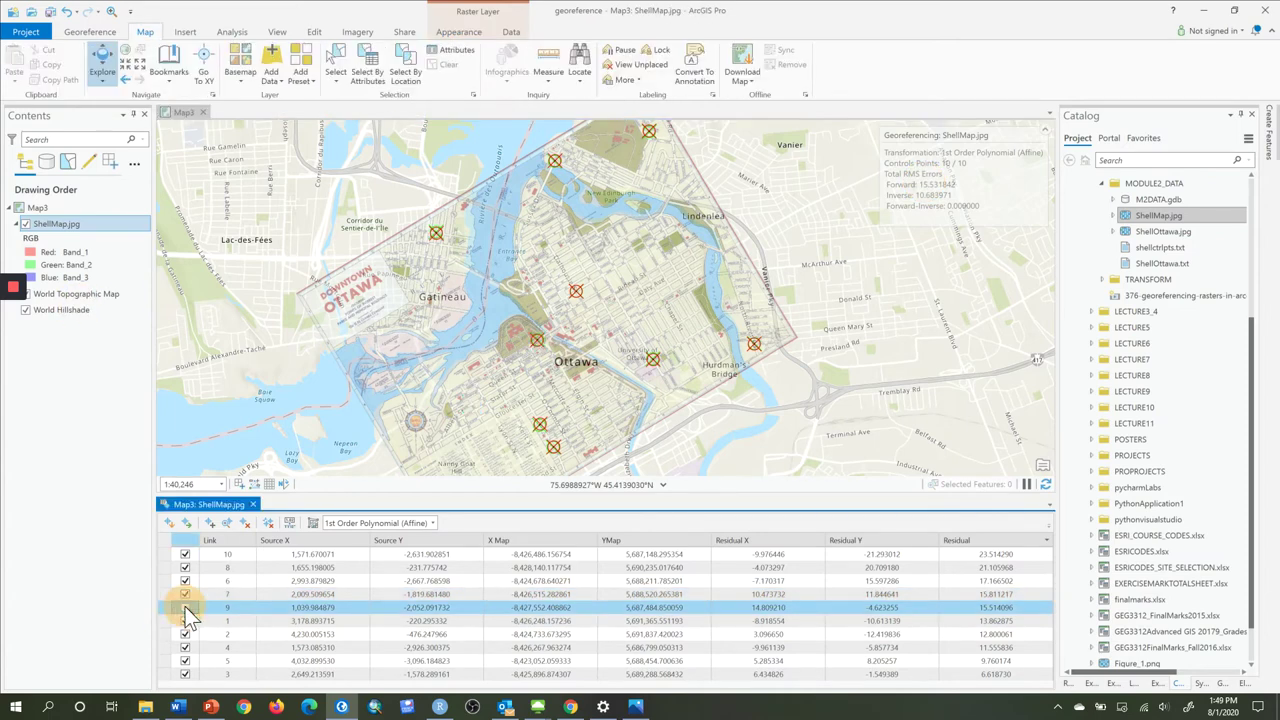
Briefly exclude links 9 and 1 and restore them, then select link 2
{"action": "left_click", "coordinate": [185, 607]}
{"action": "left_click", "coordinate": [185, 607]}
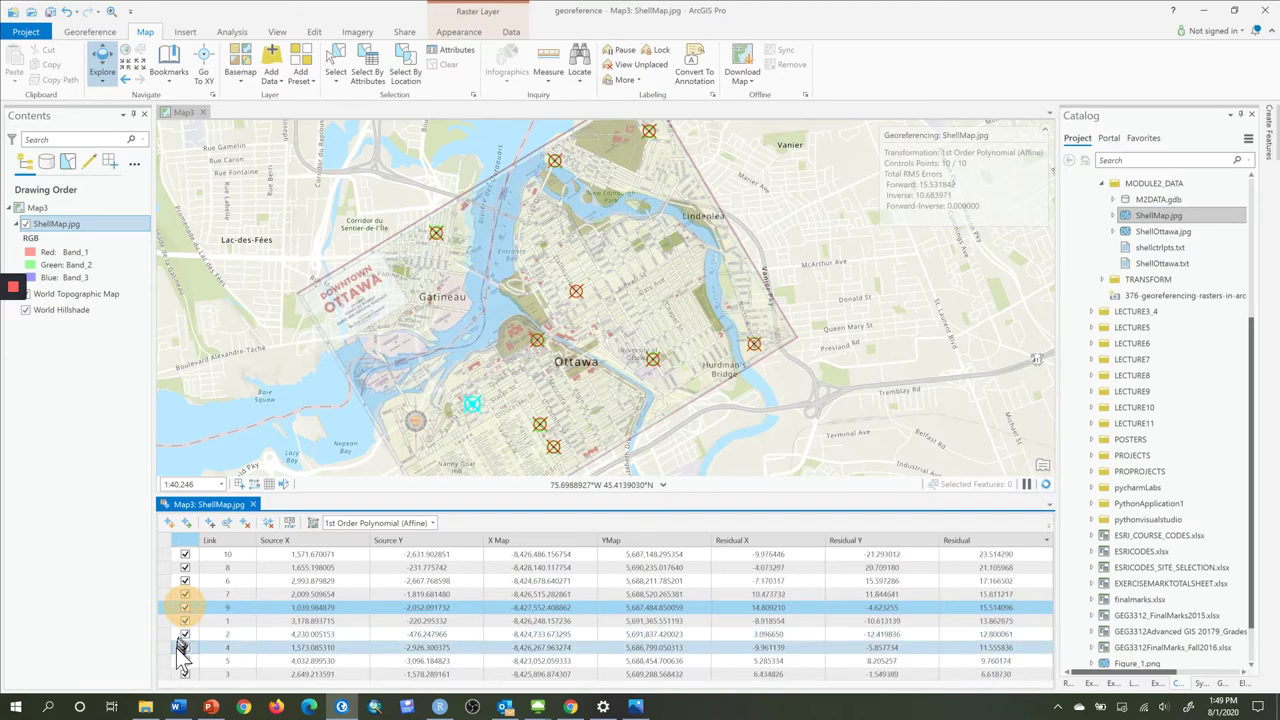
{"action": "left_click", "coordinate": [178, 621]}
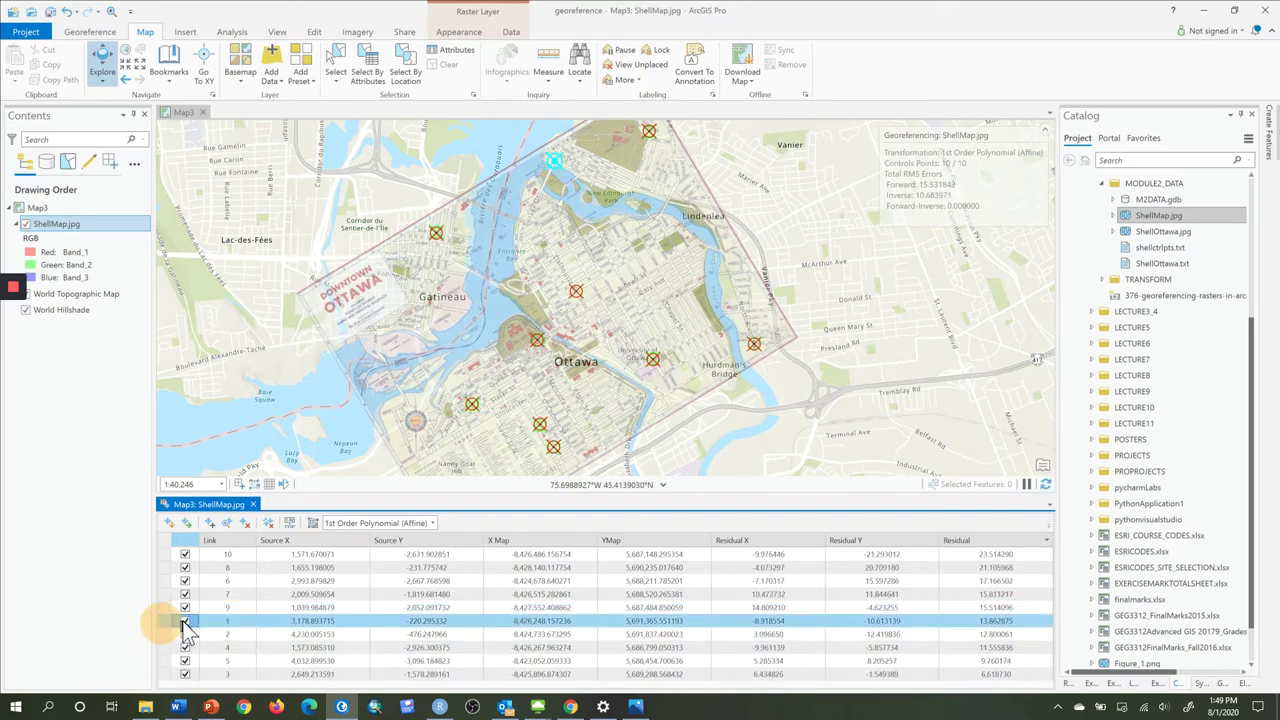
{"action": "left_click", "coordinate": [185, 621]}
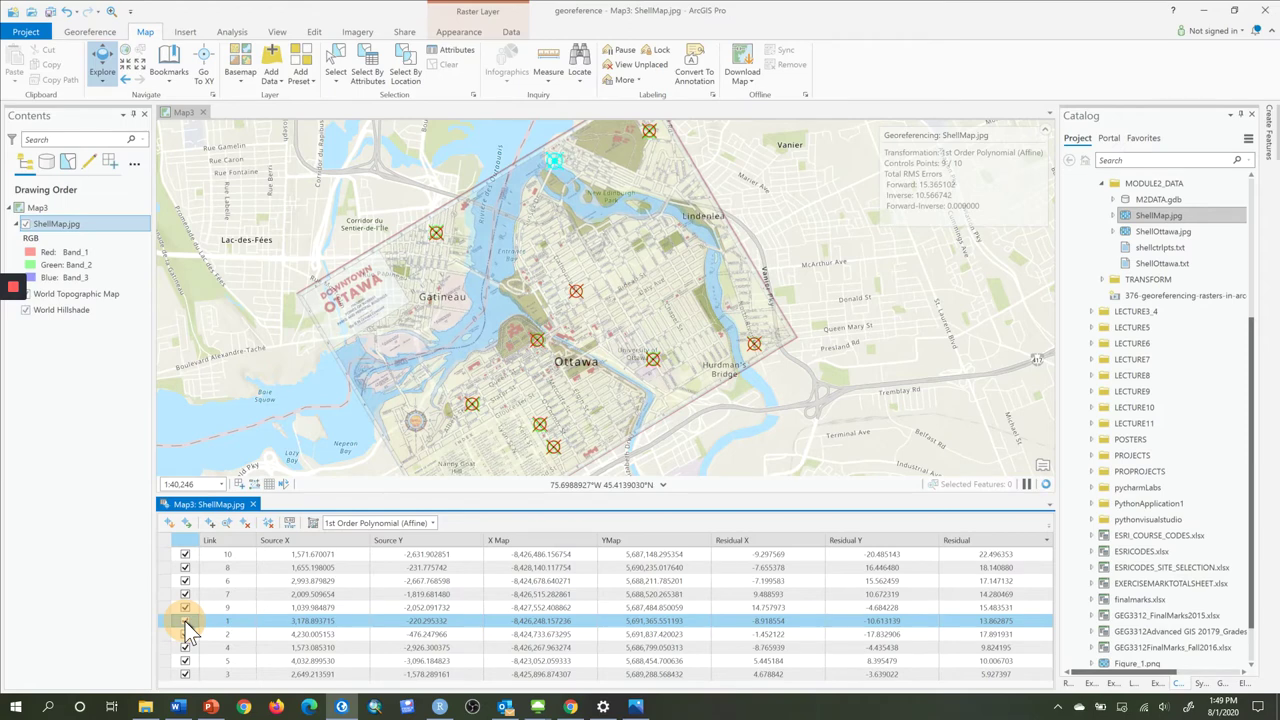
{"action": "left_click", "coordinate": [185, 621]}
{"action": "left_click", "coordinate": [163, 636], "text": "shift"}
{"action": "left_click", "coordinate": [174, 636]}
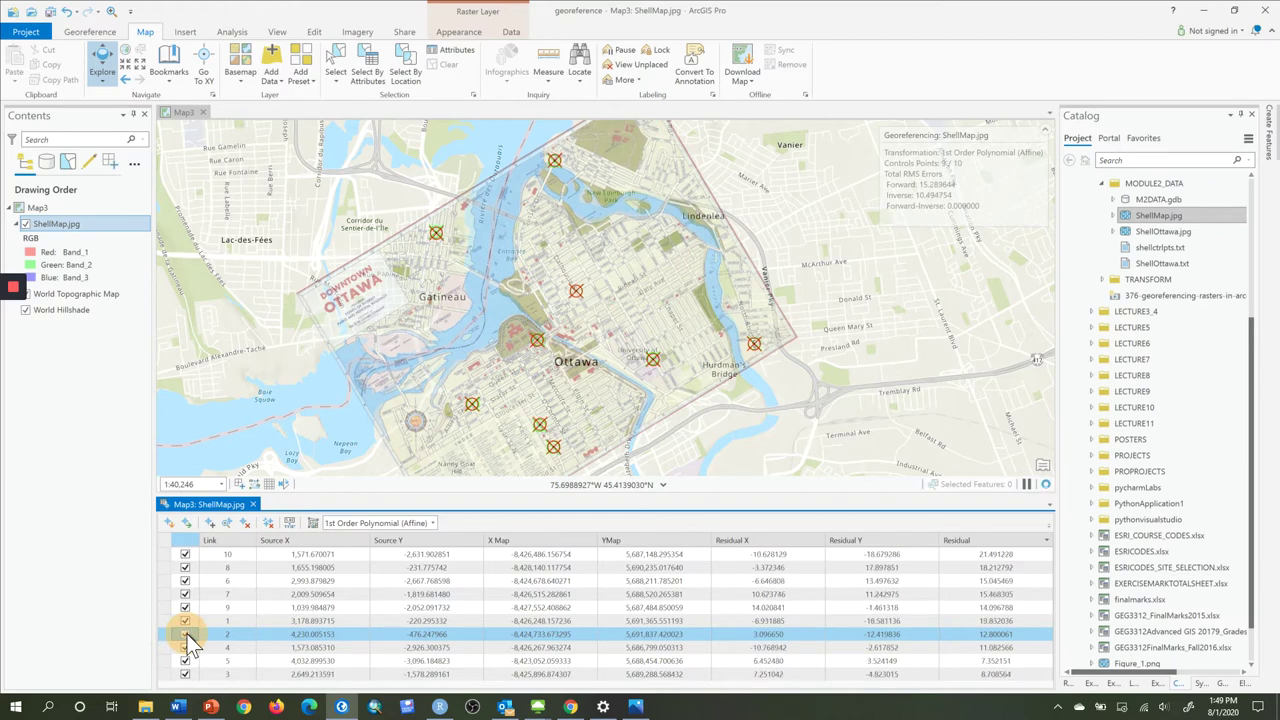
Temporarily exclude links 4, 5 and 3 to check the error change, restoring each
{"action": "left_click", "coordinate": [192, 647], "text": "shift"}
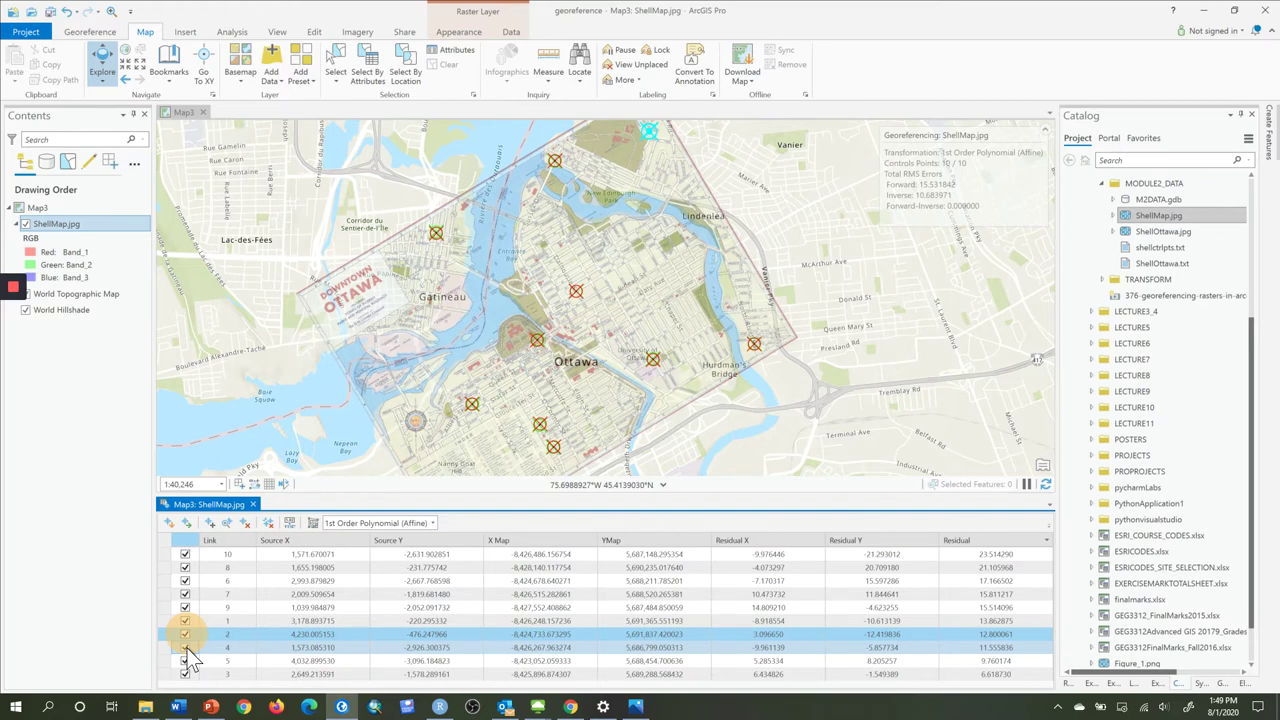
{"action": "left_click", "coordinate": [186, 647]}
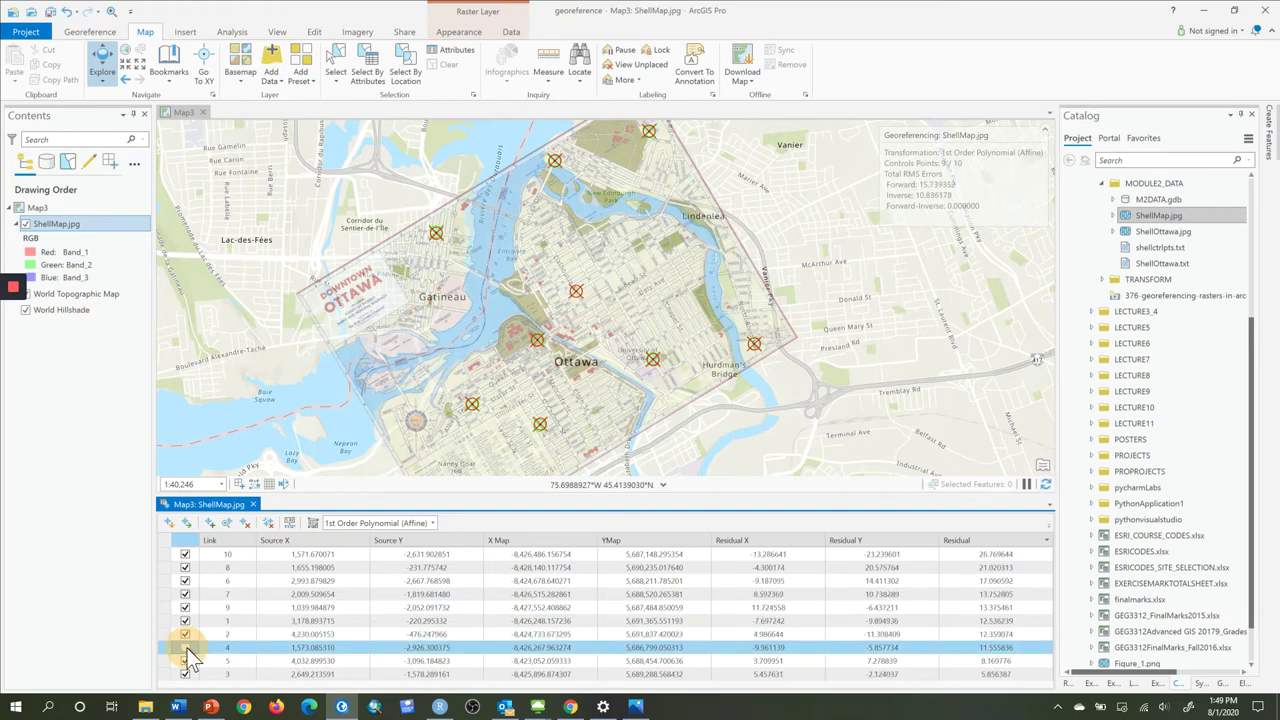
{"action": "left_click", "coordinate": [186, 647]}
{"action": "left_click", "coordinate": [186, 662]}
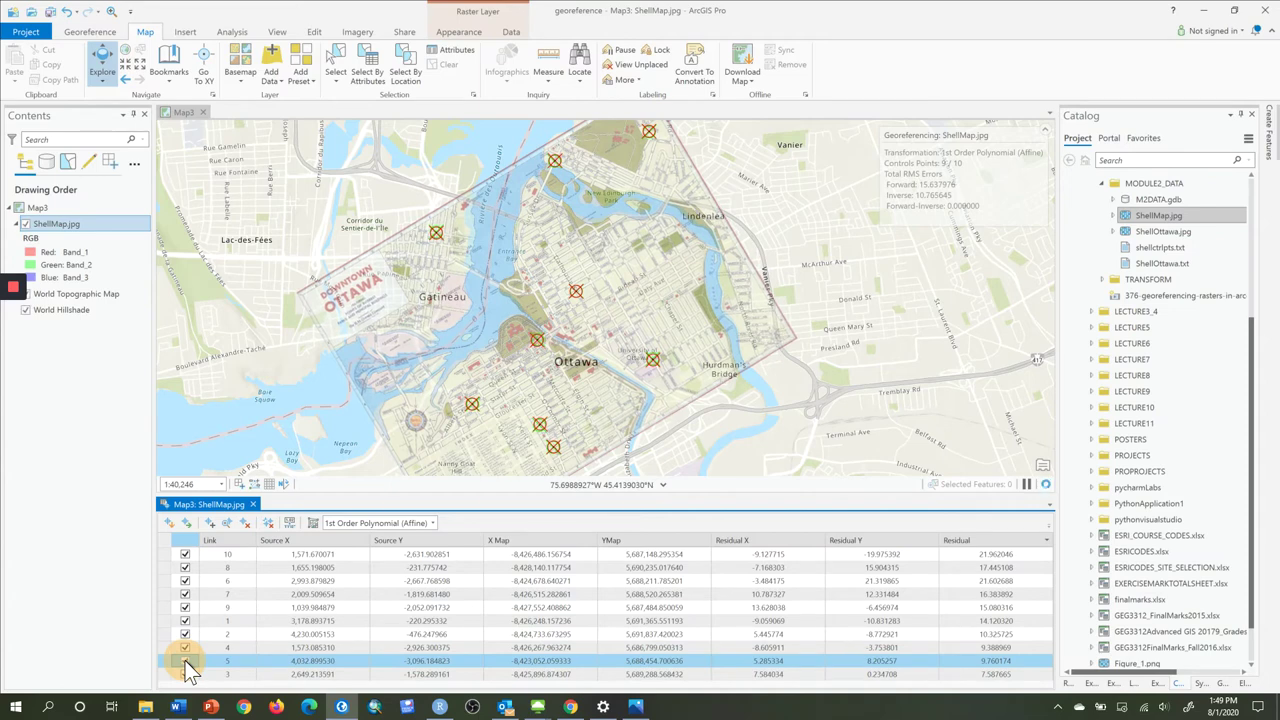
{"action": "left_click", "coordinate": [186, 662]}
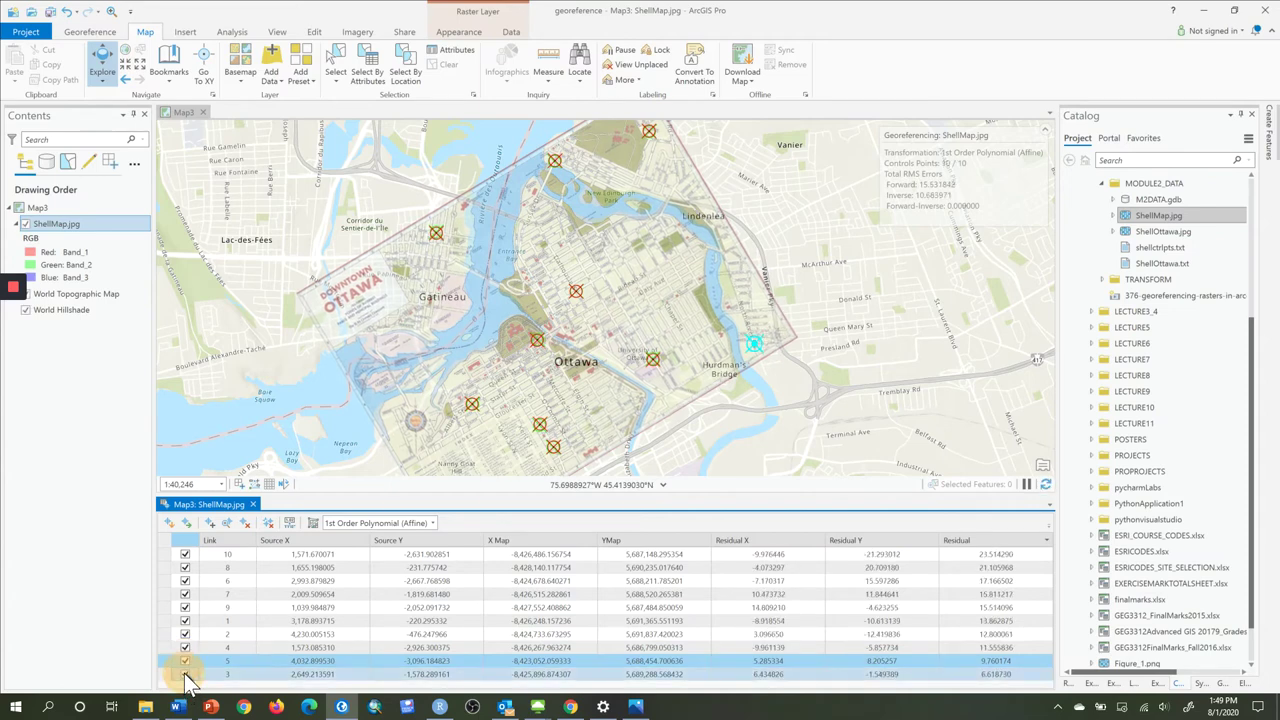
{"action": "left_click", "coordinate": [186, 675]}
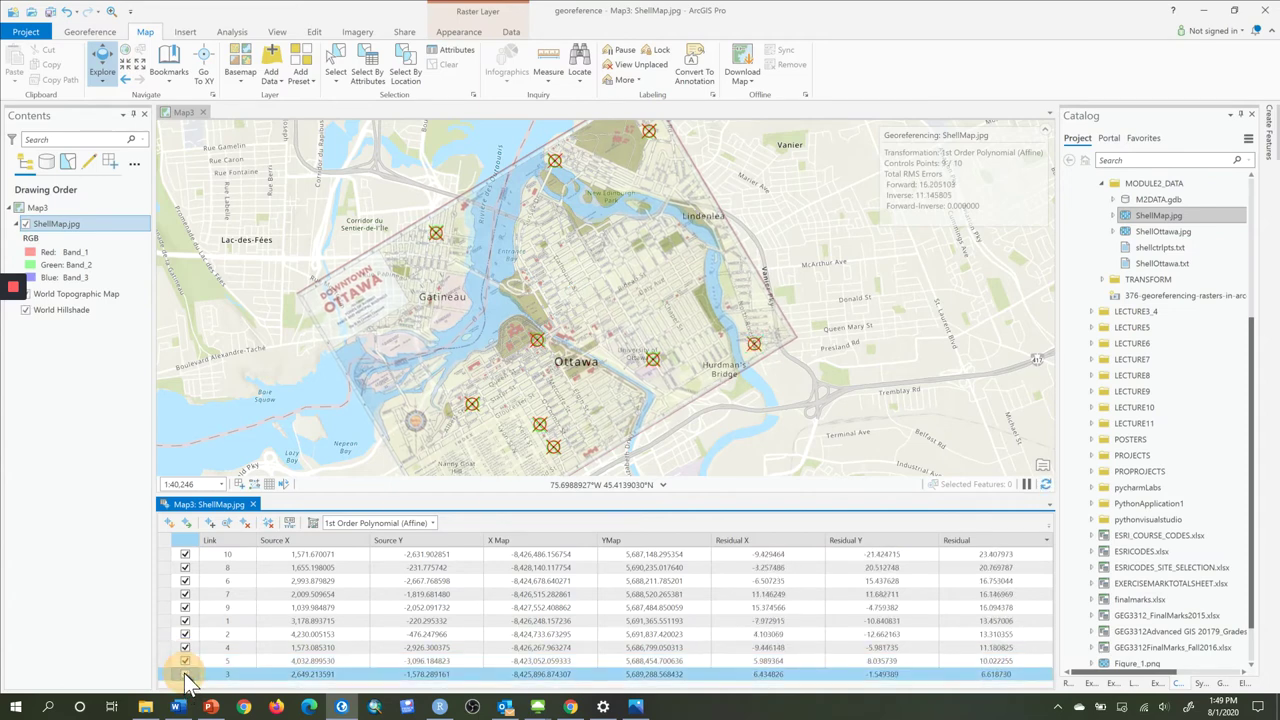
{"action": "left_click", "coordinate": [186, 675]}
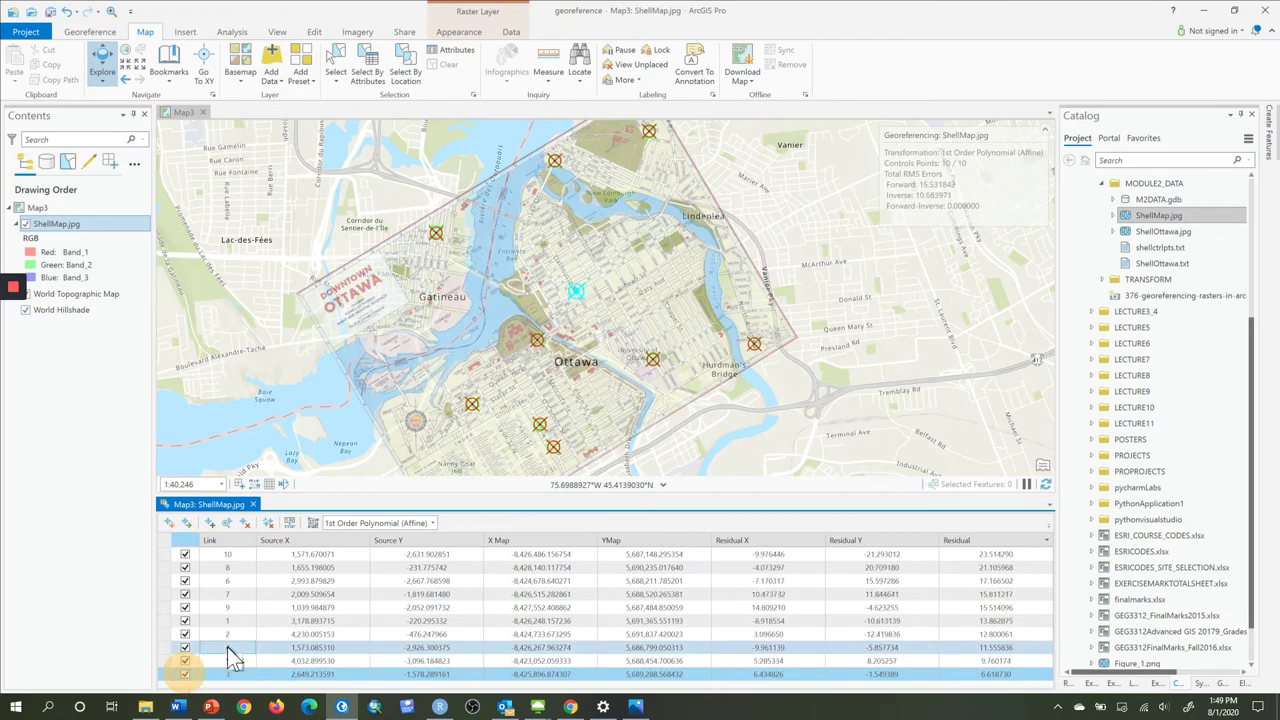
Exclude link 10, re-sort by Residual largest first, and exclude link 8
{"action": "left_click", "coordinate": [185, 555]}
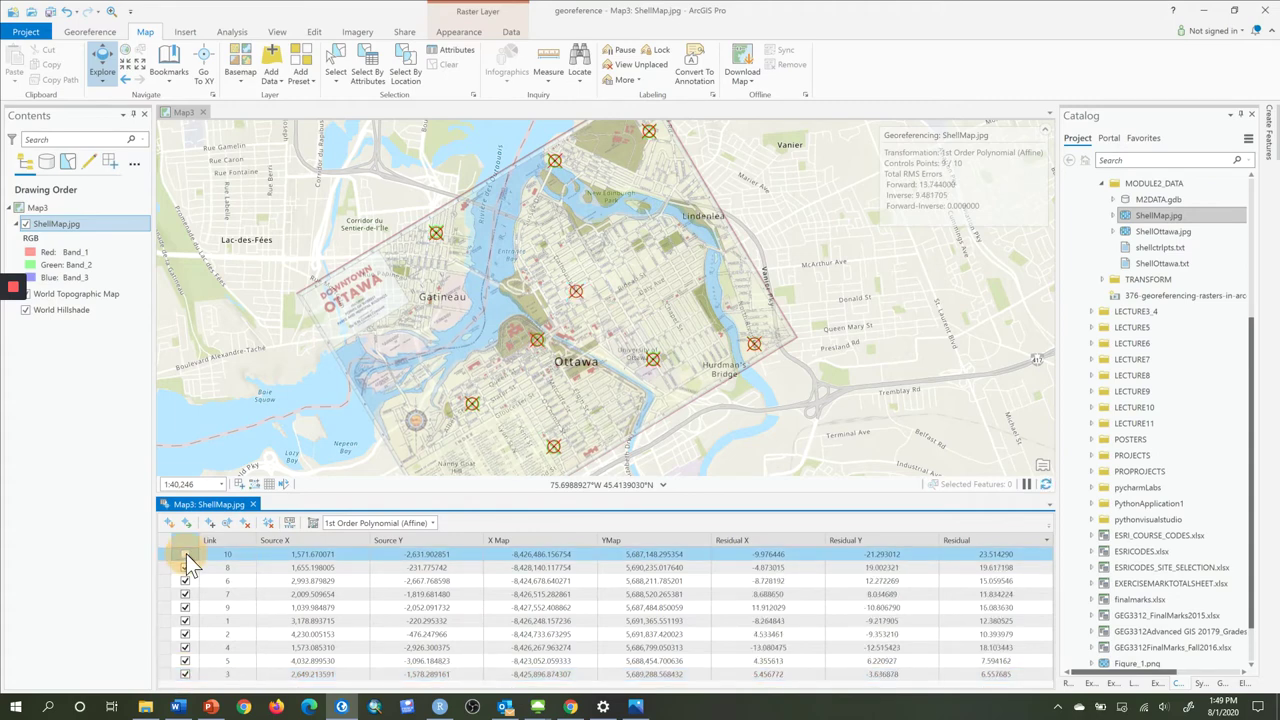
{"action": "left_click", "coordinate": [1009, 540]}
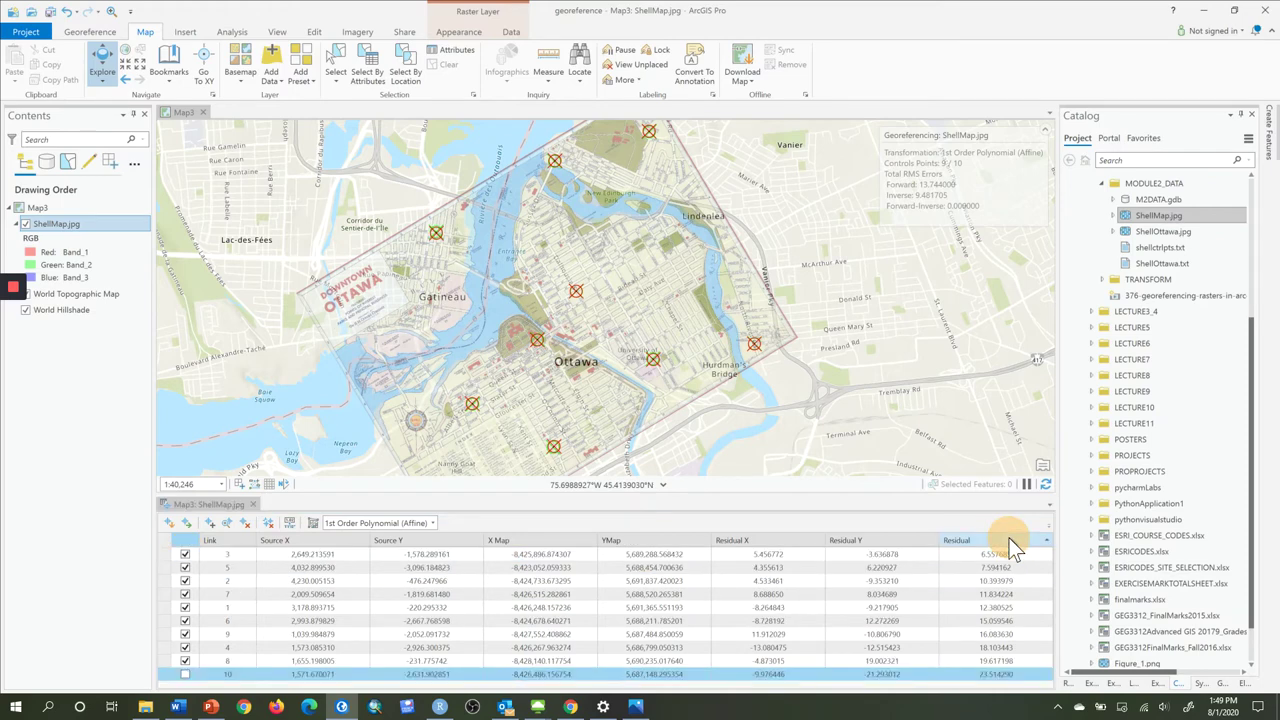
{"action": "left_click", "coordinate": [1009, 540]}
{"action": "left_click", "coordinate": [192, 567], "text": "shift"}
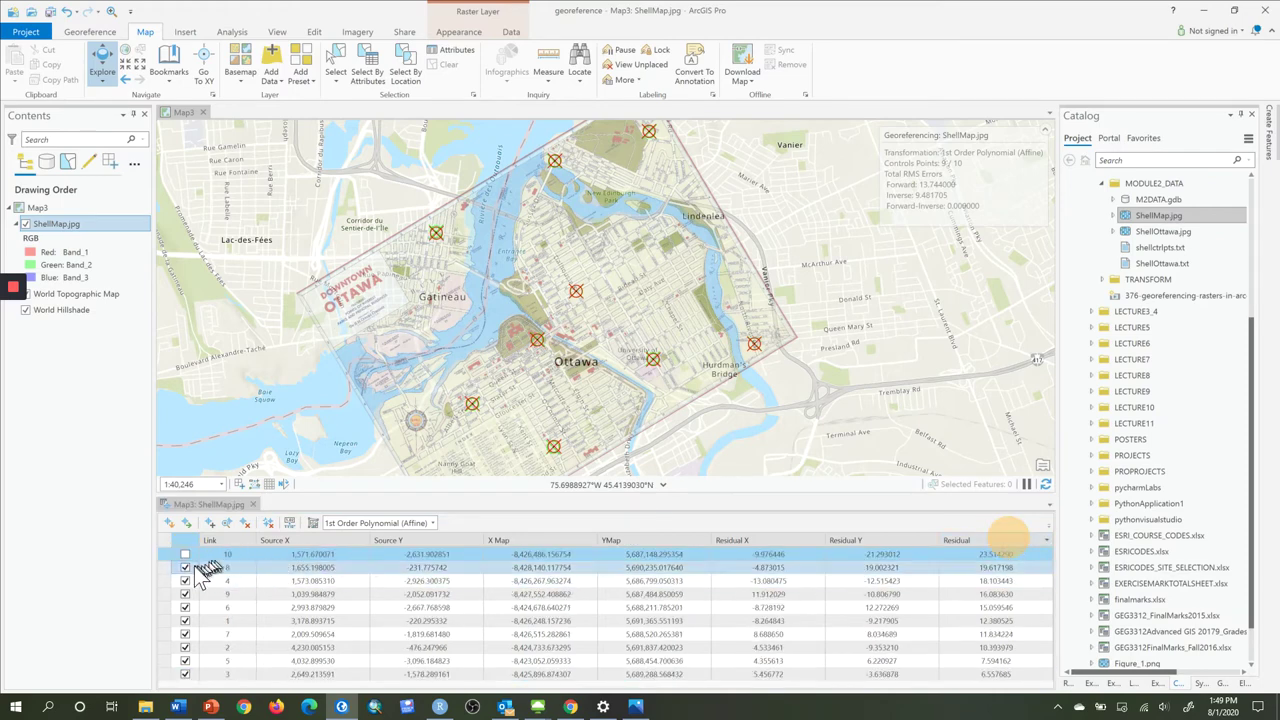
{"action": "left_click", "coordinate": [184, 567]}
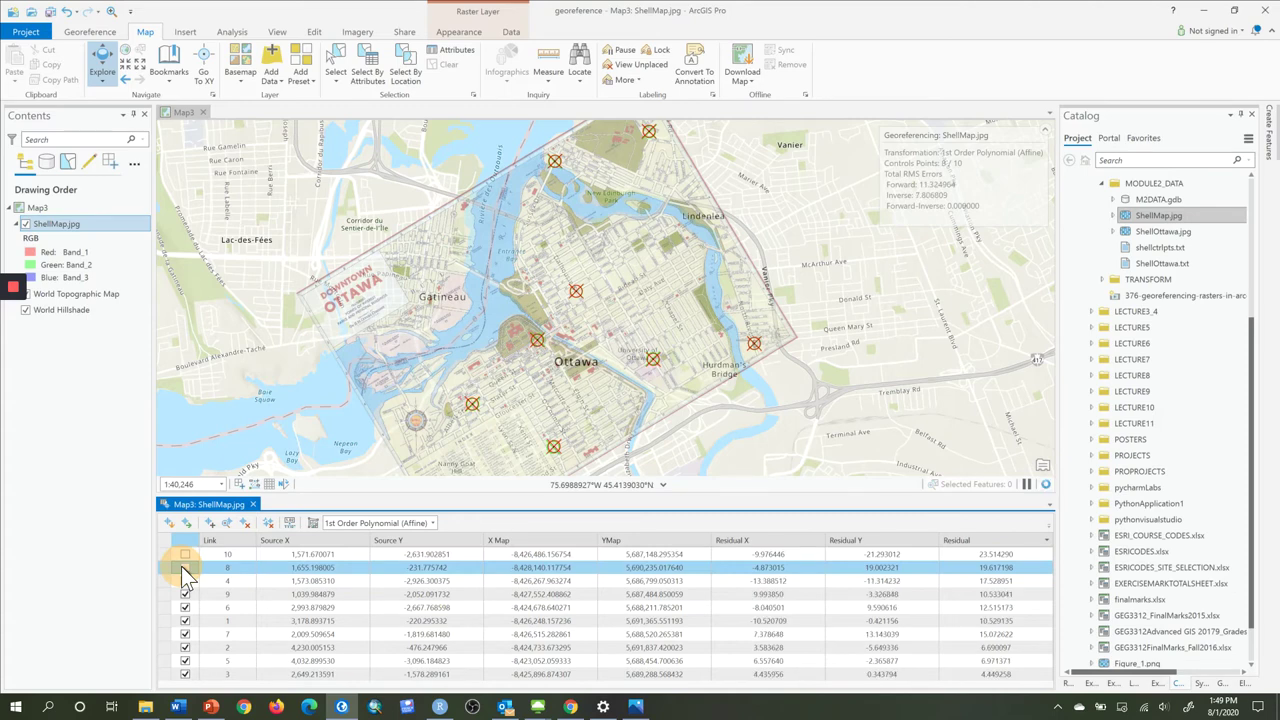
Exclude links 4 and 6 from the transformation, bringing forward RMS near 7.08
{"action": "left_click", "coordinate": [183, 580], "text": "shift"}
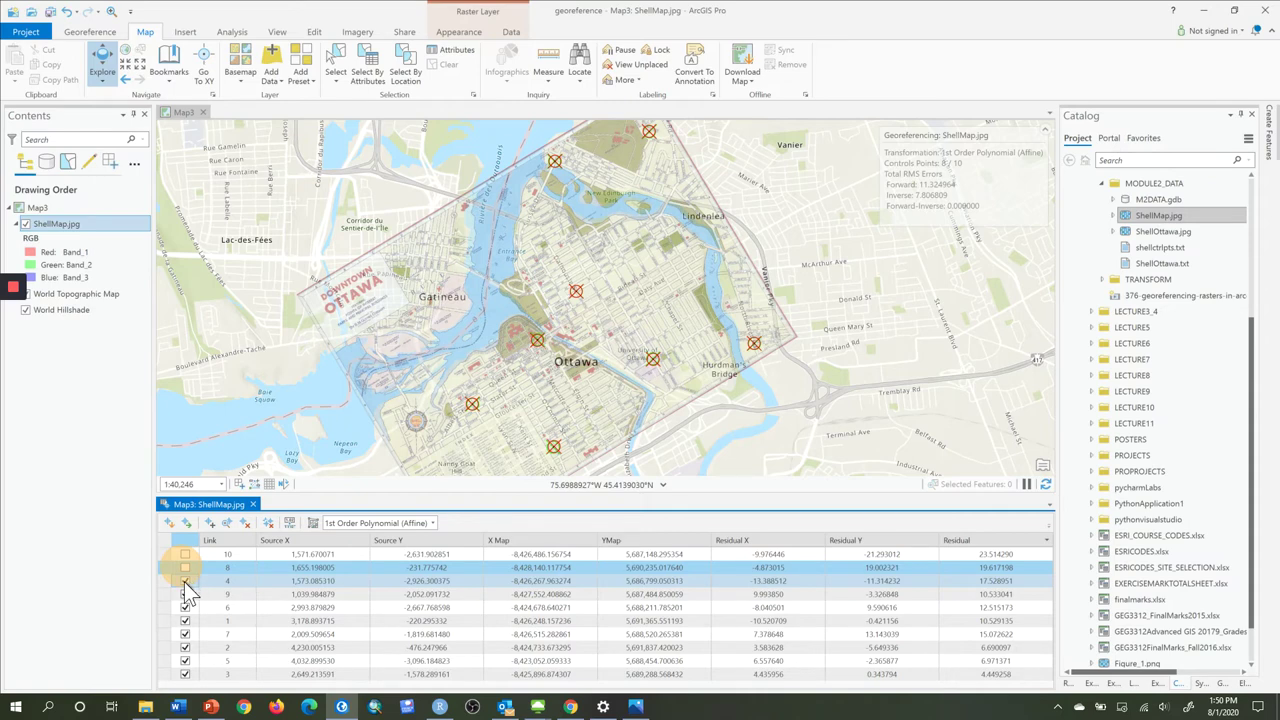
{"action": "left_click", "coordinate": [184, 581]}
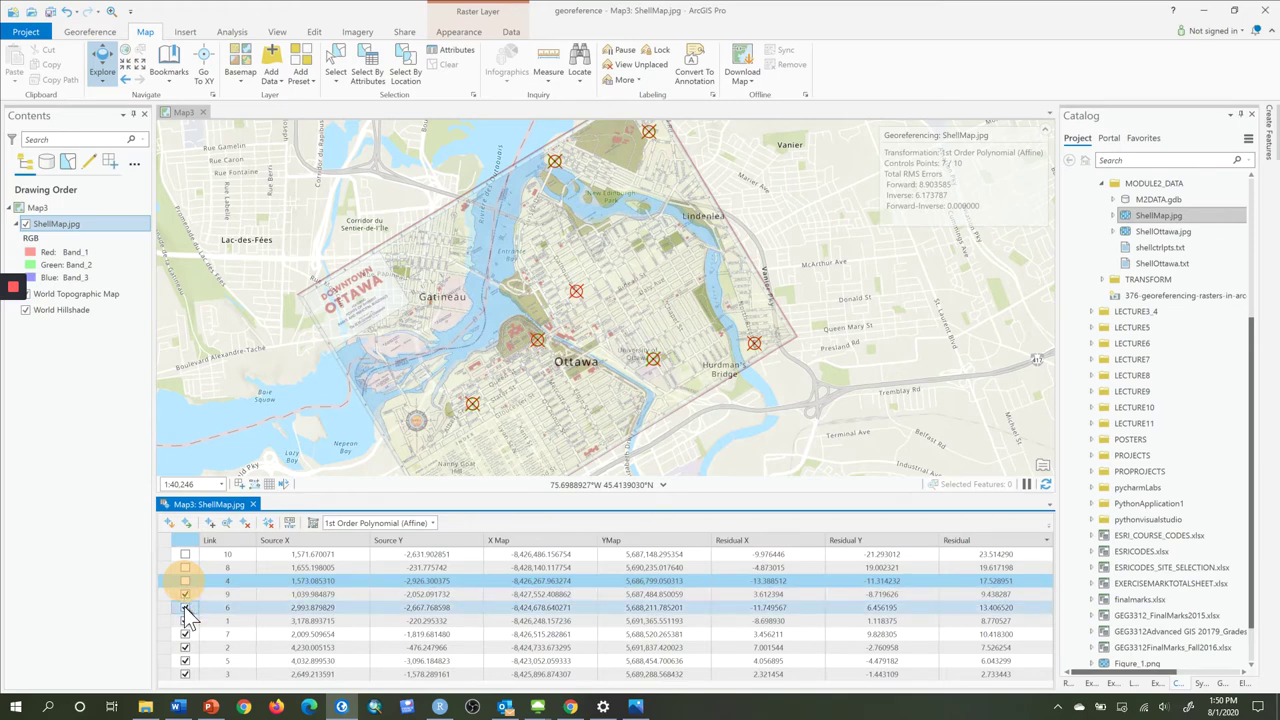
{"action": "left_click", "coordinate": [185, 608]}
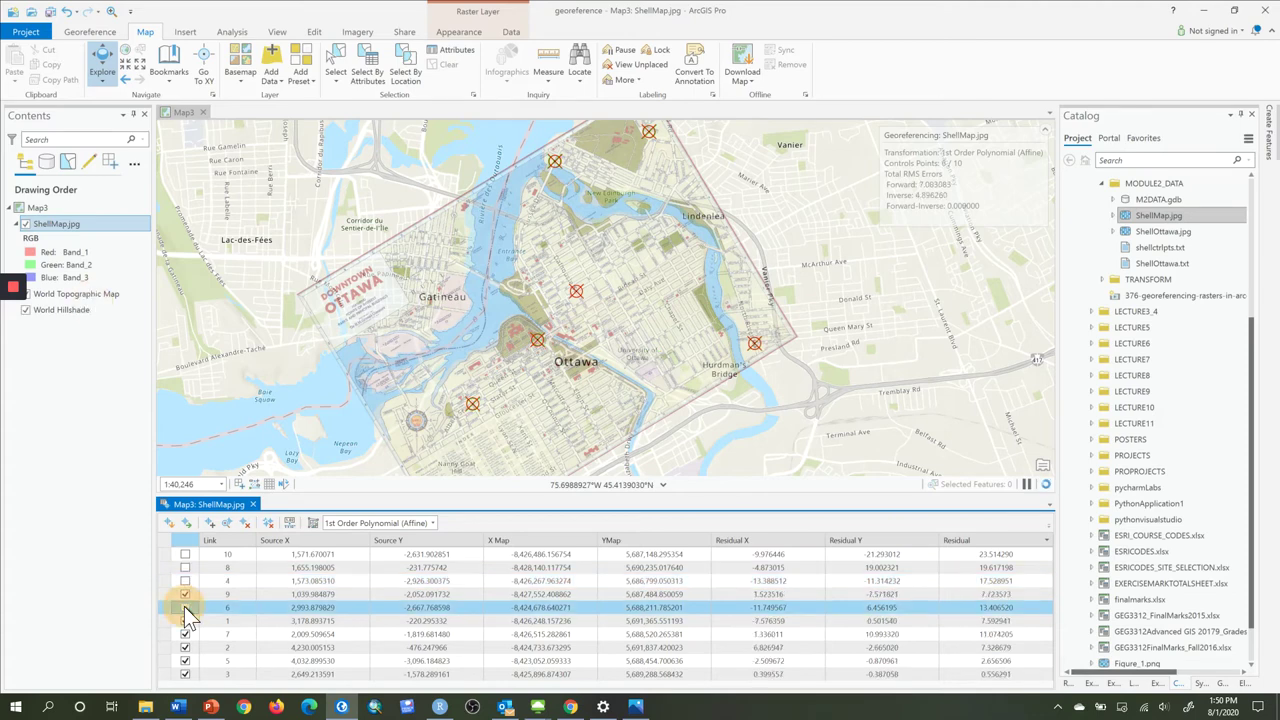
{"action": "left_click", "coordinate": [185, 607]}
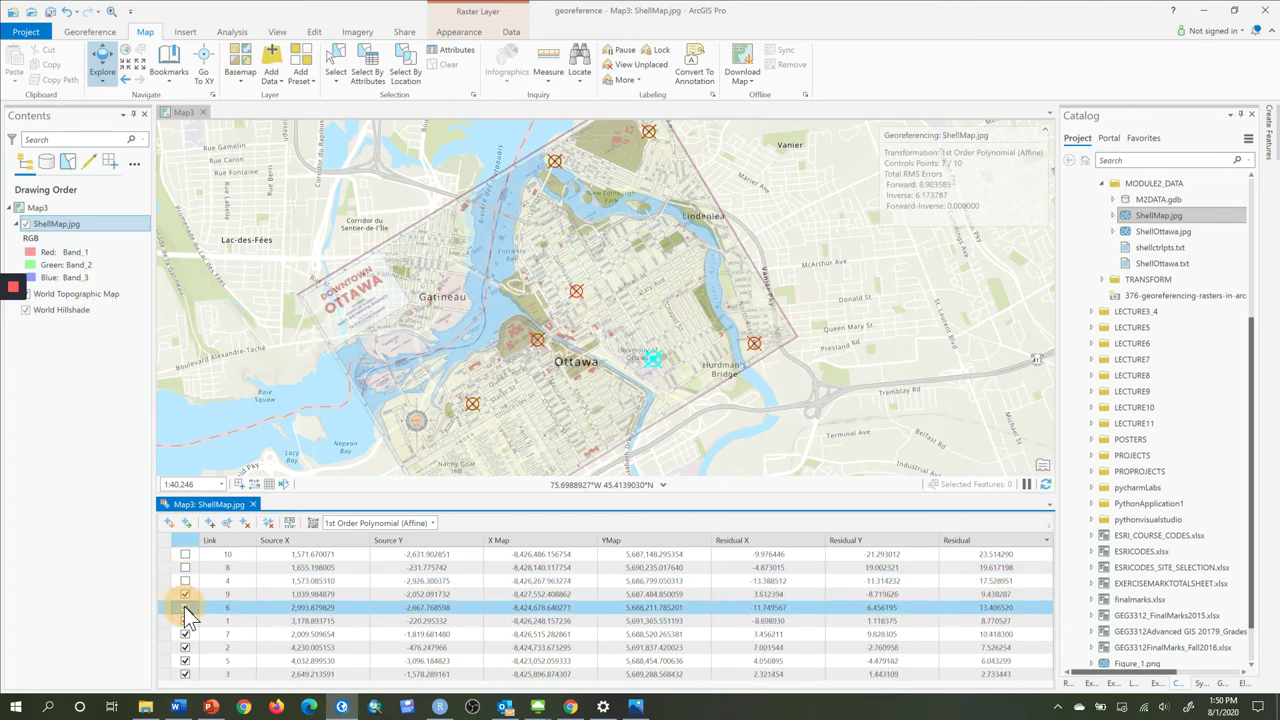
{"action": "left_click", "coordinate": [185, 607]}
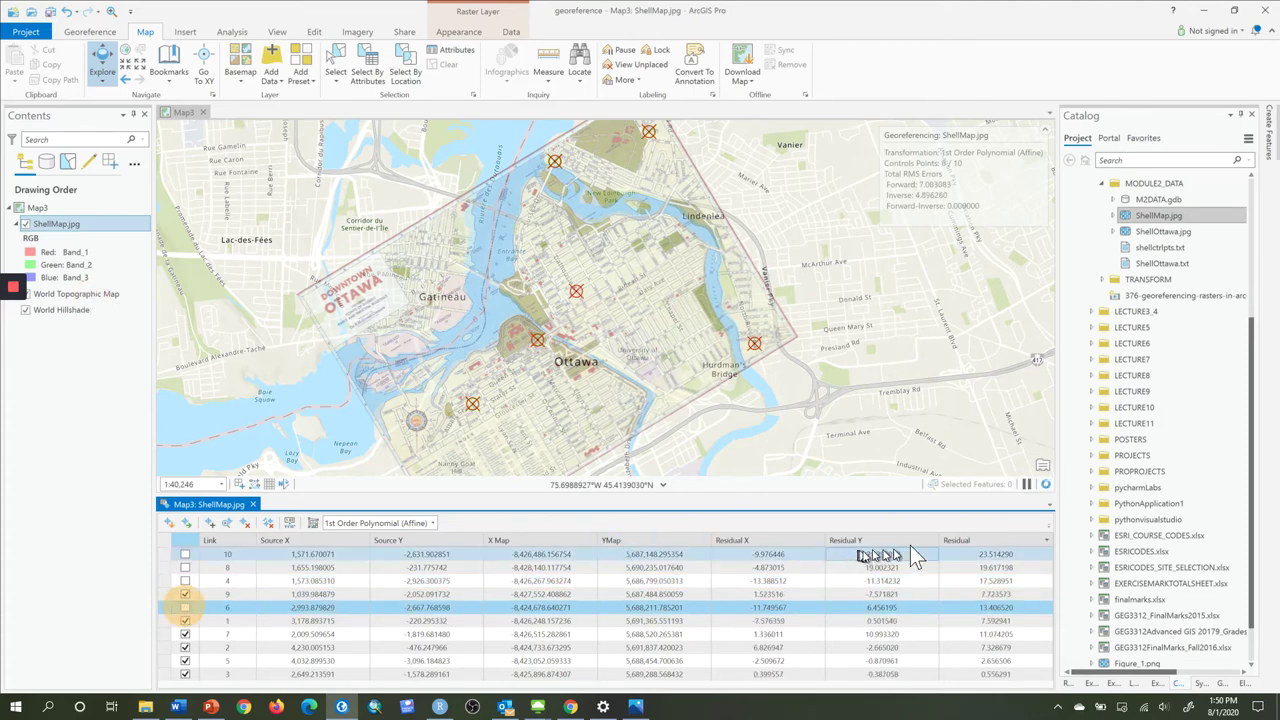
Re-sort by Residual and exclude links 7 and 1, leaving 4 control points at RMS 2.18
{"action": "left_click", "coordinate": [957, 540]}
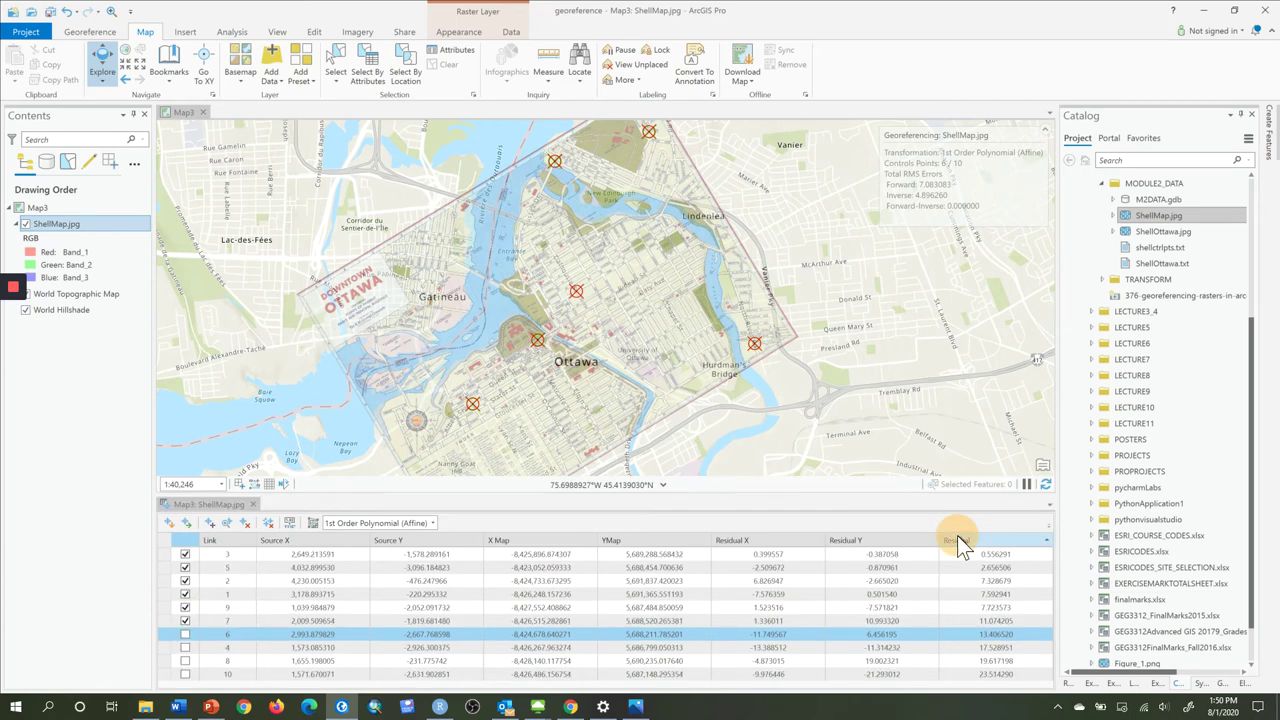
{"action": "left_click", "coordinate": [957, 540]}
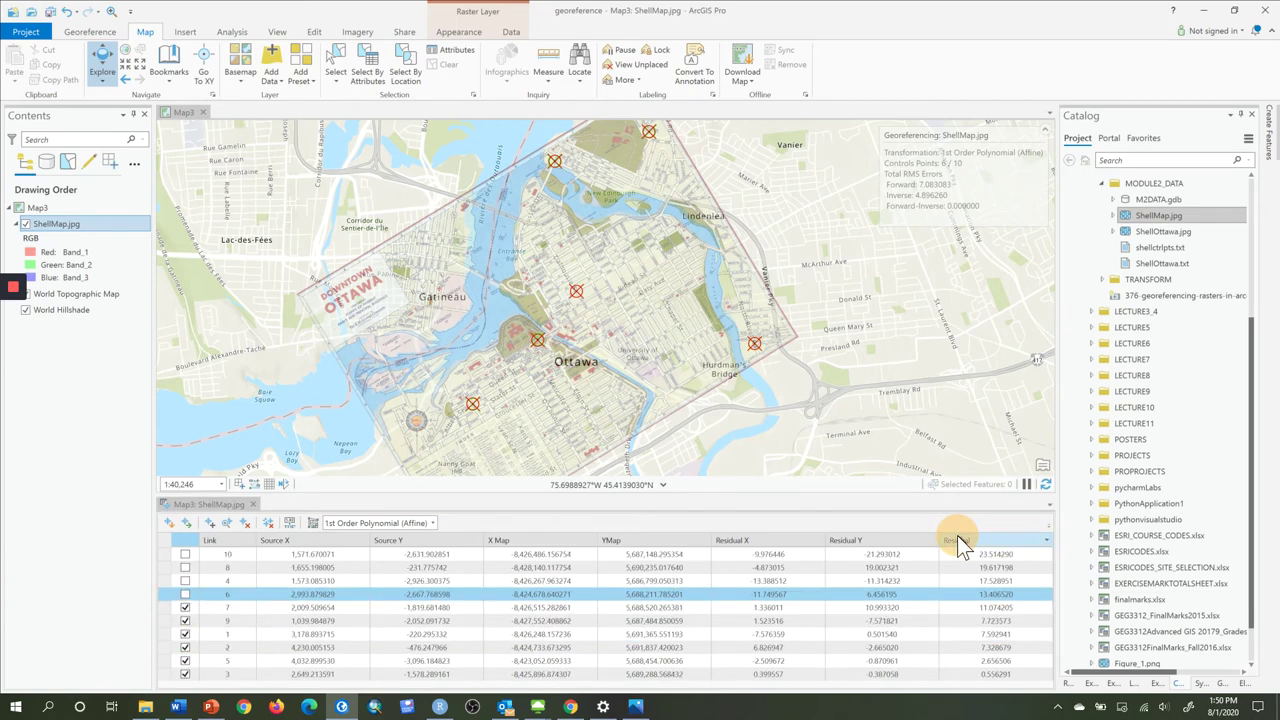
{"action": "left_click", "coordinate": [184, 608]}
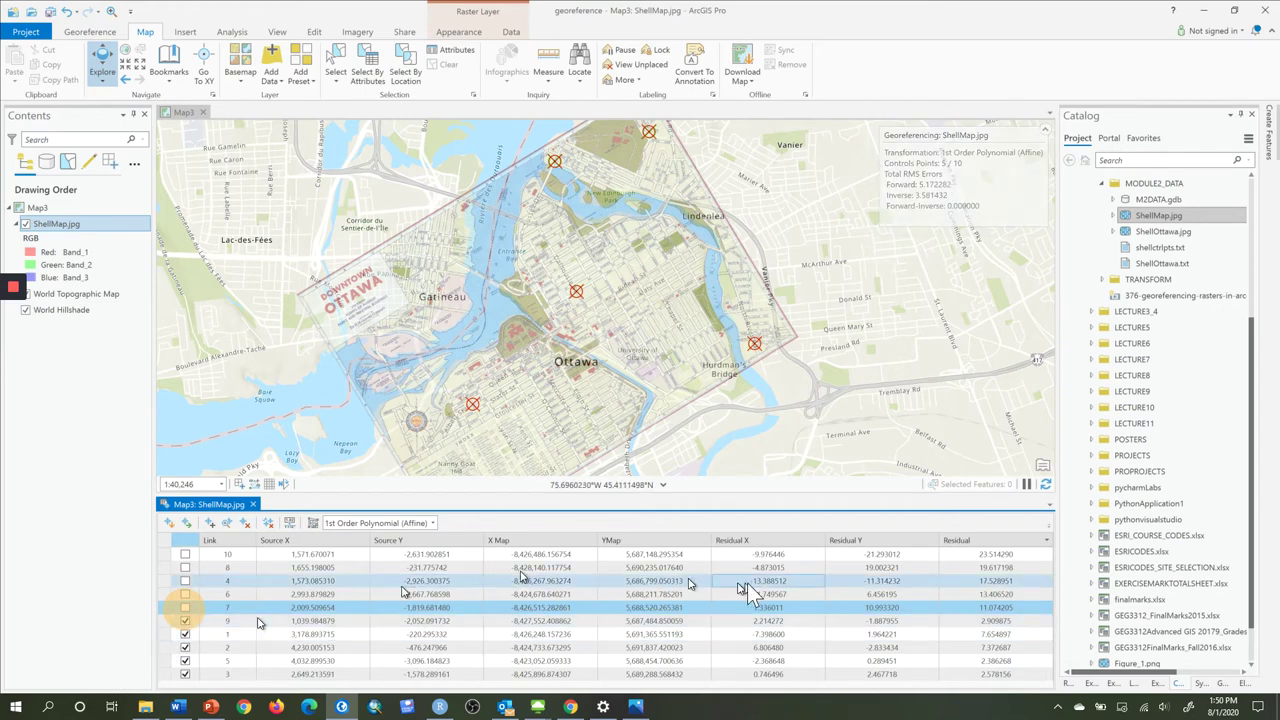
{"action": "left_click", "coordinate": [989, 540]}
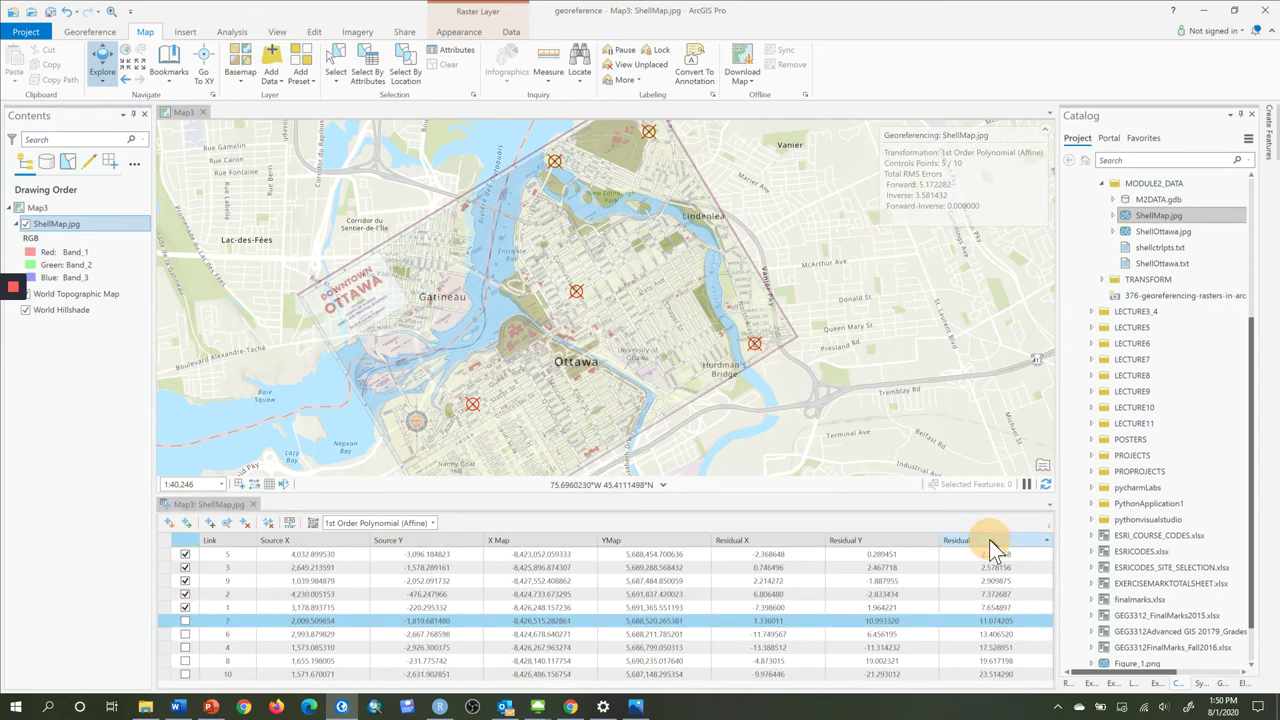
{"action": "left_click", "coordinate": [989, 539]}
{"action": "left_click", "coordinate": [989, 539]}
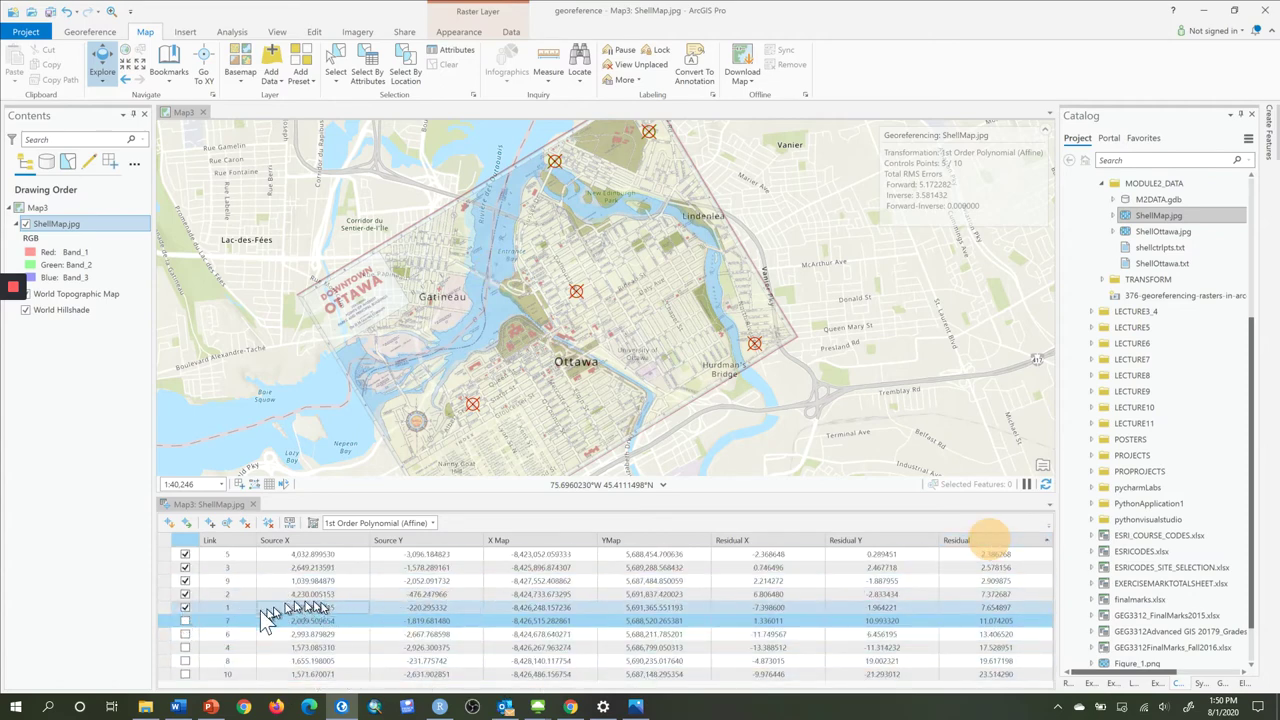
{"action": "left_click", "coordinate": [987, 537]}
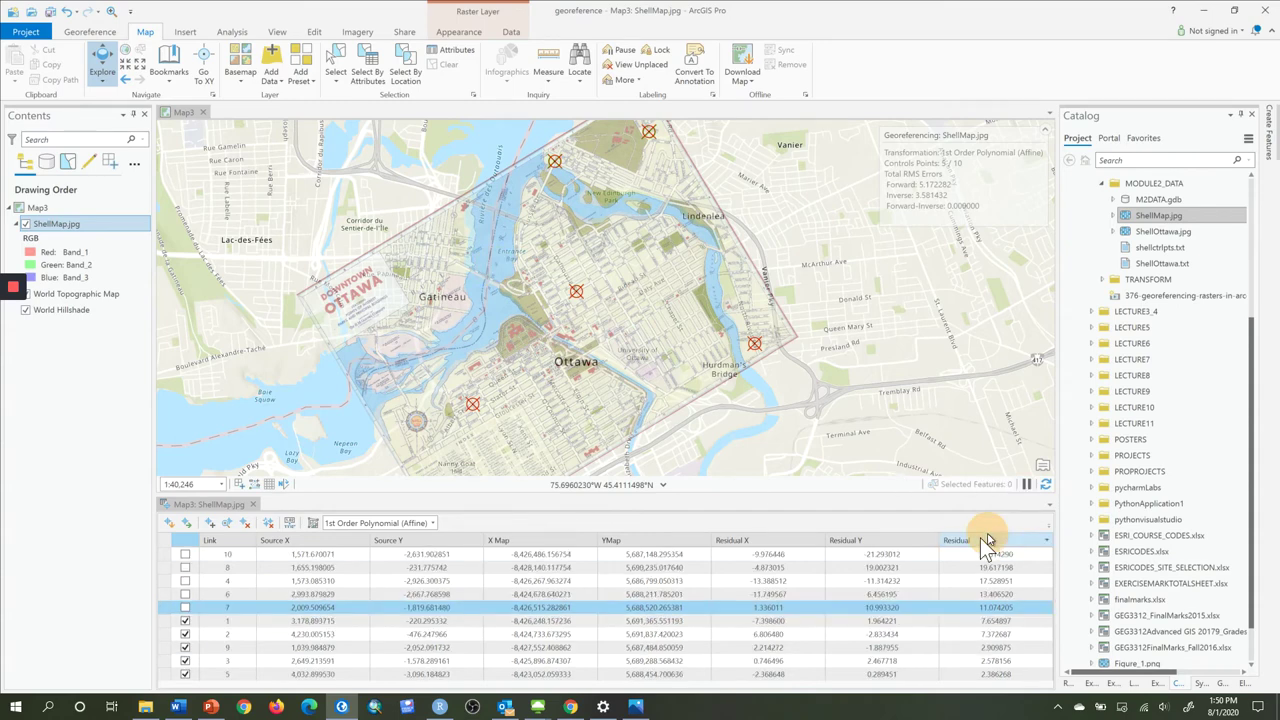
{"action": "left_click", "coordinate": [185, 621]}
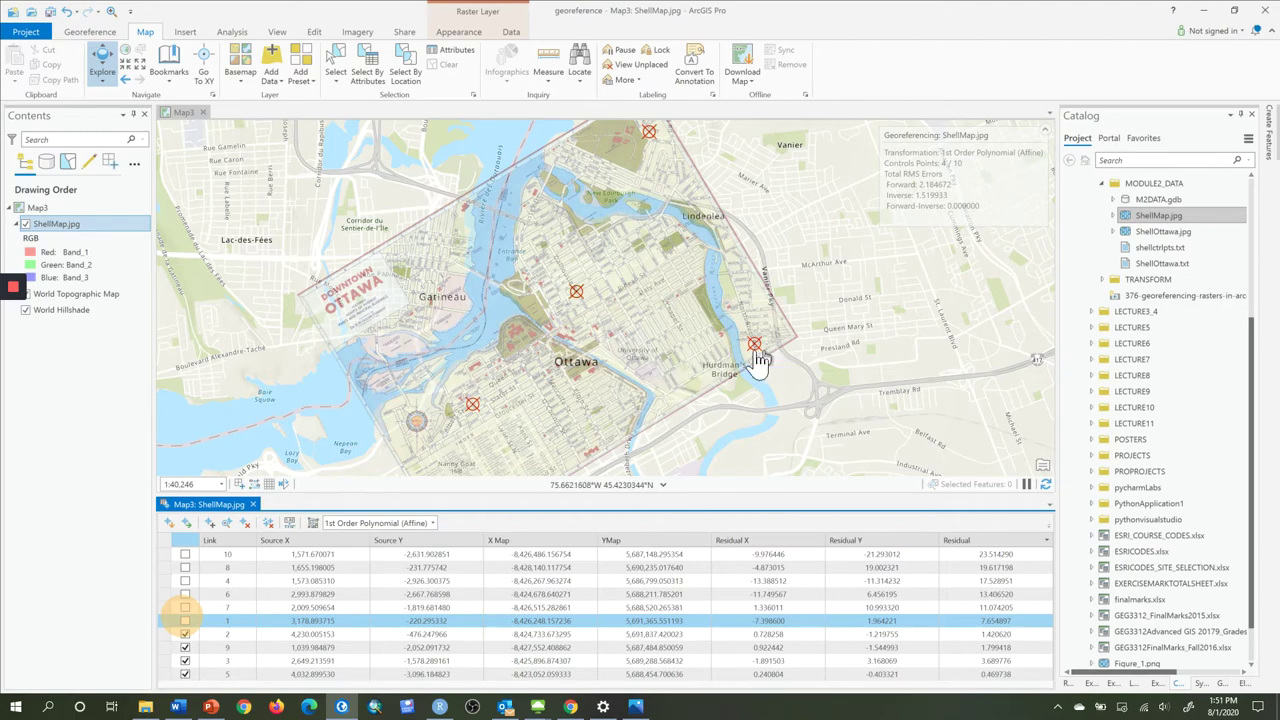
Pan across the scanned street grid and inspect the scan's pixel values at one spot
{"action": "scroll", "coordinate": [703, 360], "scroll_direction": "up", "scroll_amount": 6}
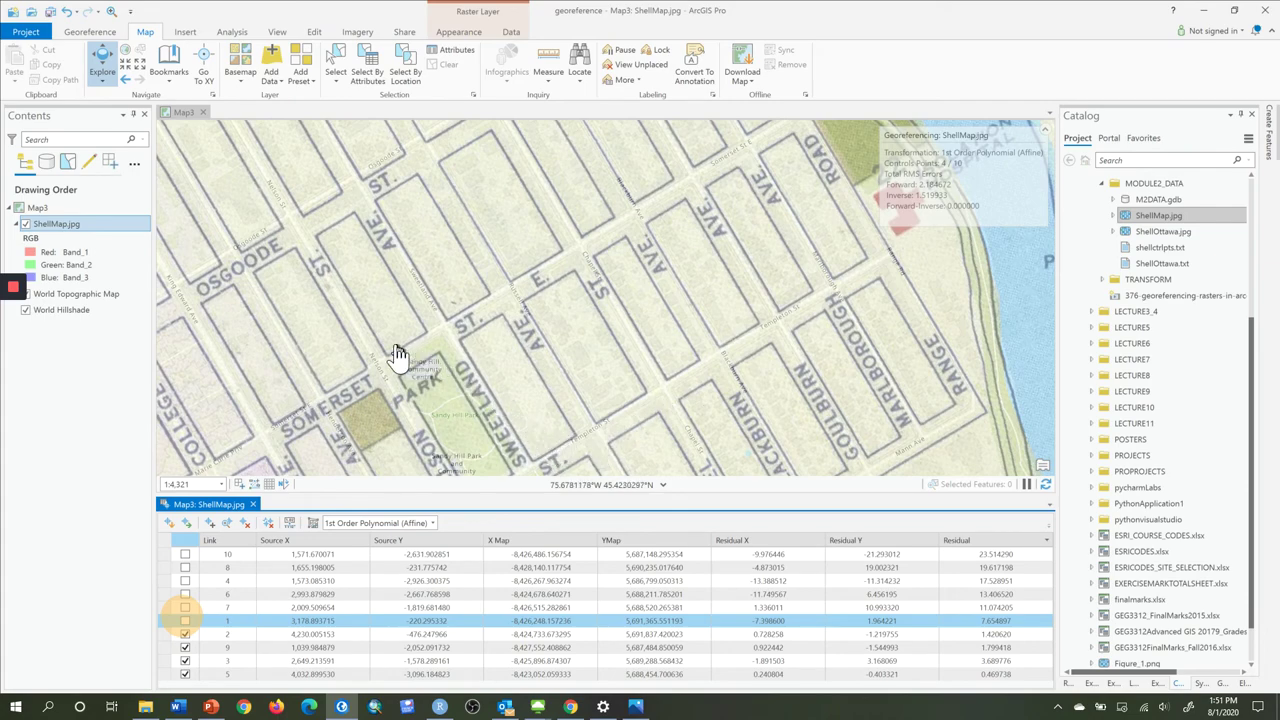
{"action": "left_click_drag", "start_coordinate": [316, 358], "coordinate": [736, 203]}
{"action": "left_click_drag", "start_coordinate": [435, 282], "coordinate": [366, 257]}
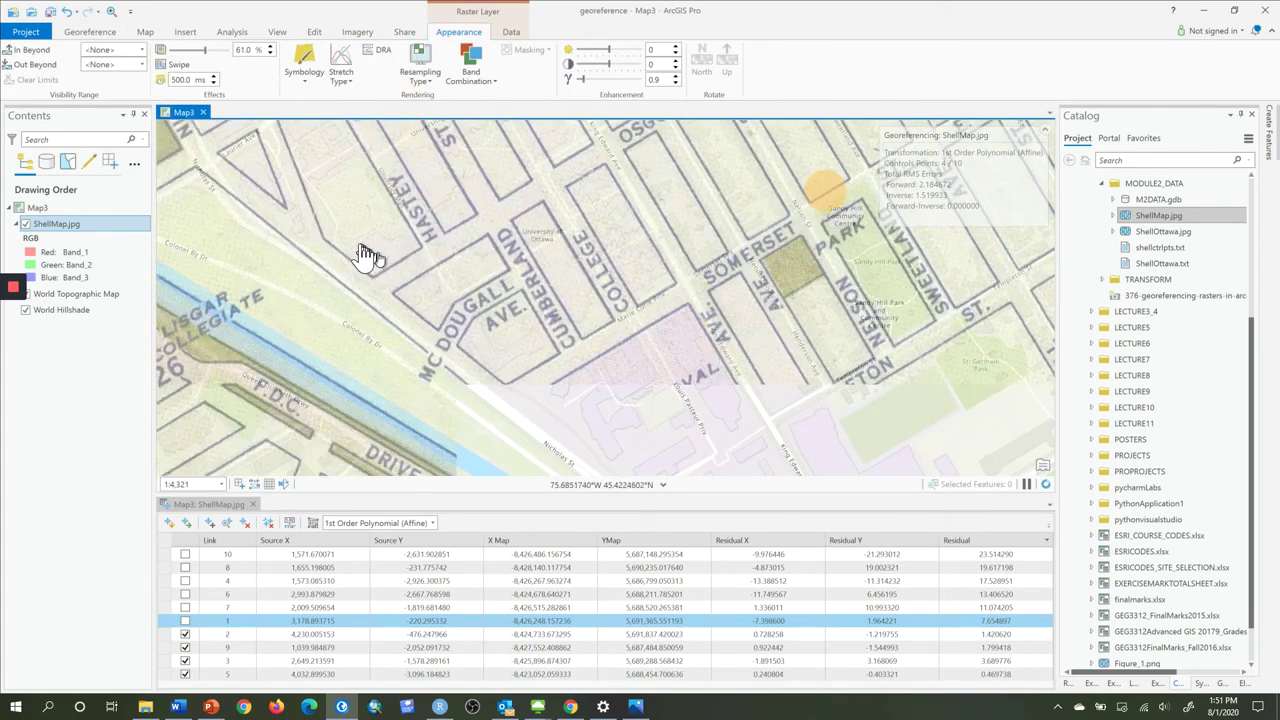
{"action": "left_click_drag", "start_coordinate": [423, 309], "coordinate": [677, 383]}
{"action": "scroll", "coordinate": [677, 395], "scroll_direction": "down", "scroll_amount": 3}
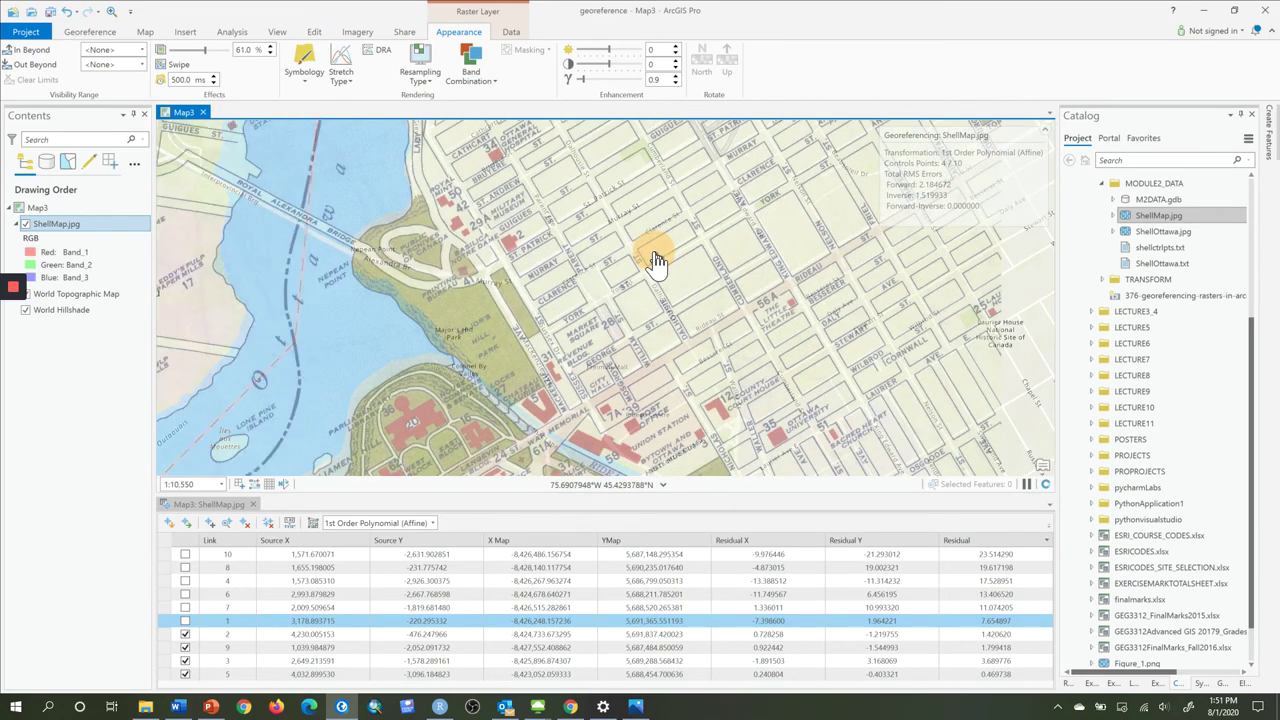
{"action": "left_click", "coordinate": [418, 232]}
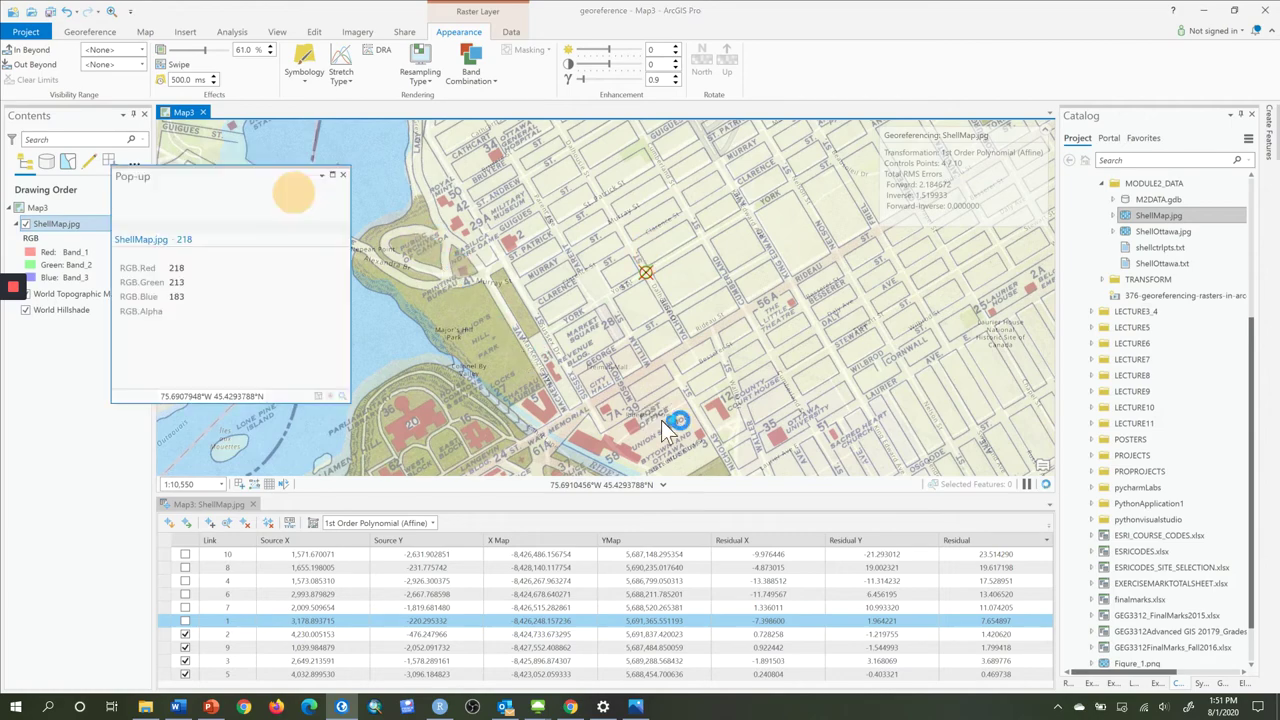
{"action": "left_click_drag", "start_coordinate": [418, 232], "coordinate": [480, 290]}
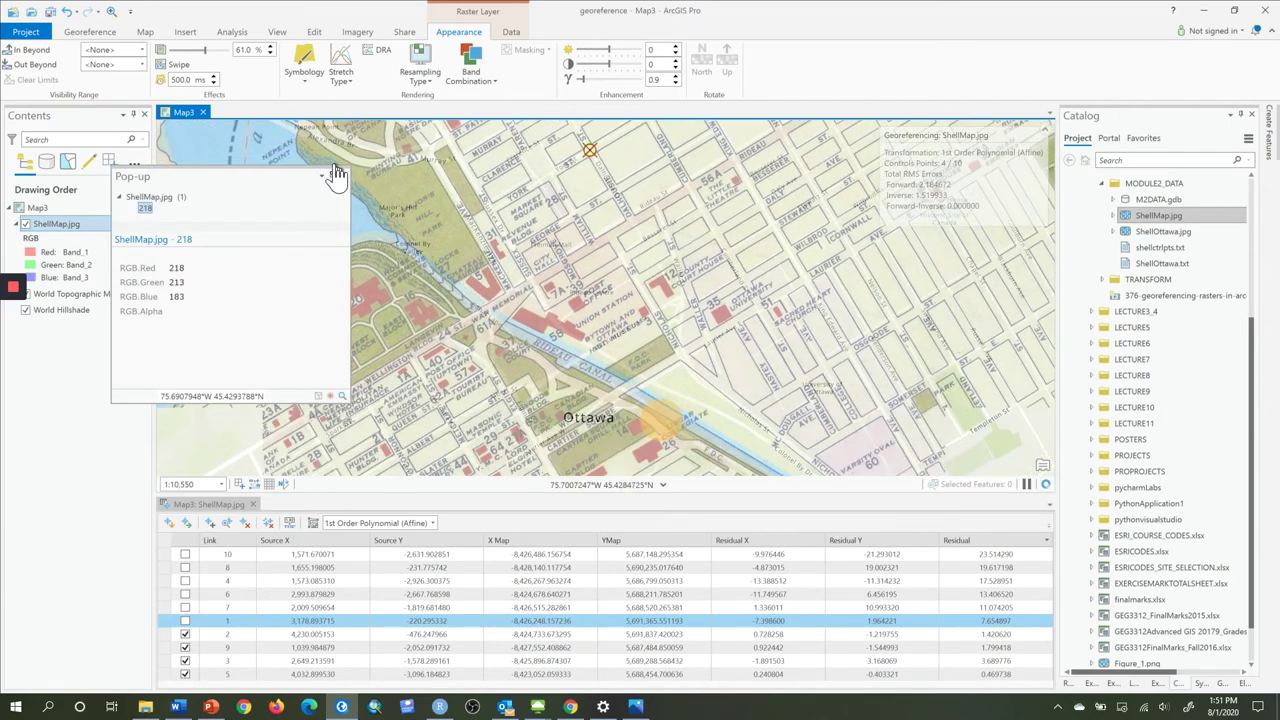
{"action": "left_click", "coordinate": [343, 174]}
Zoom and pan to a close-up of the Park Royal and St. Bernard streets
{"action": "scroll", "coordinate": [412, 178], "scroll_direction": "up", "scroll_amount": 5}
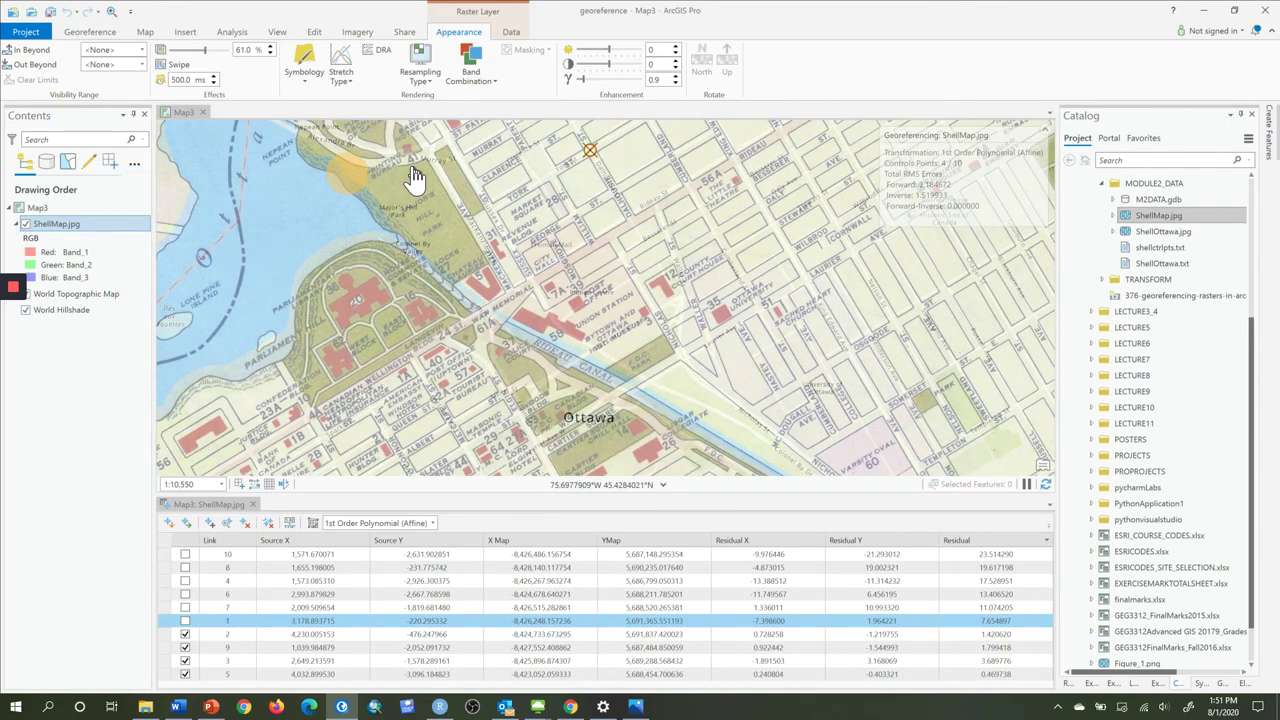
{"action": "left_click_drag", "start_coordinate": [599, 386], "coordinate": [686, 429]}
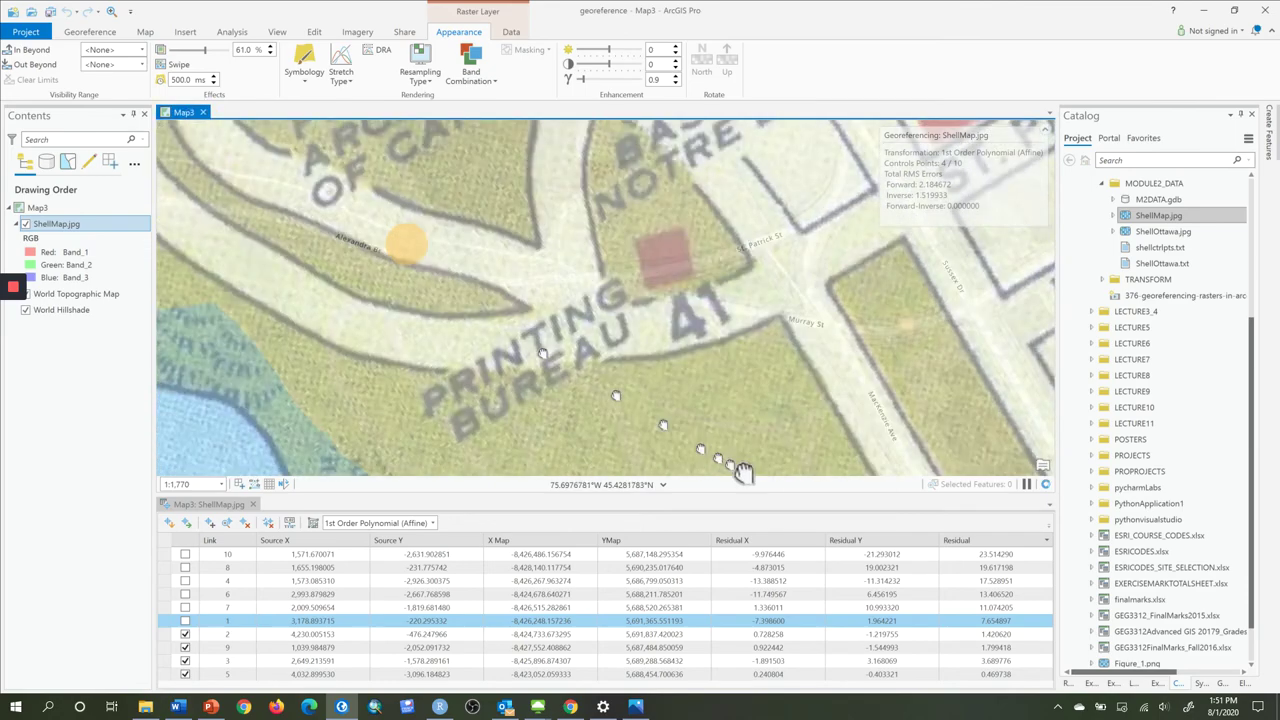
{"action": "scroll", "coordinate": [684, 425], "scroll_direction": "down", "scroll_amount": 3}
{"action": "scroll", "coordinate": [680, 420], "scroll_direction": "down", "scroll_amount": 6}
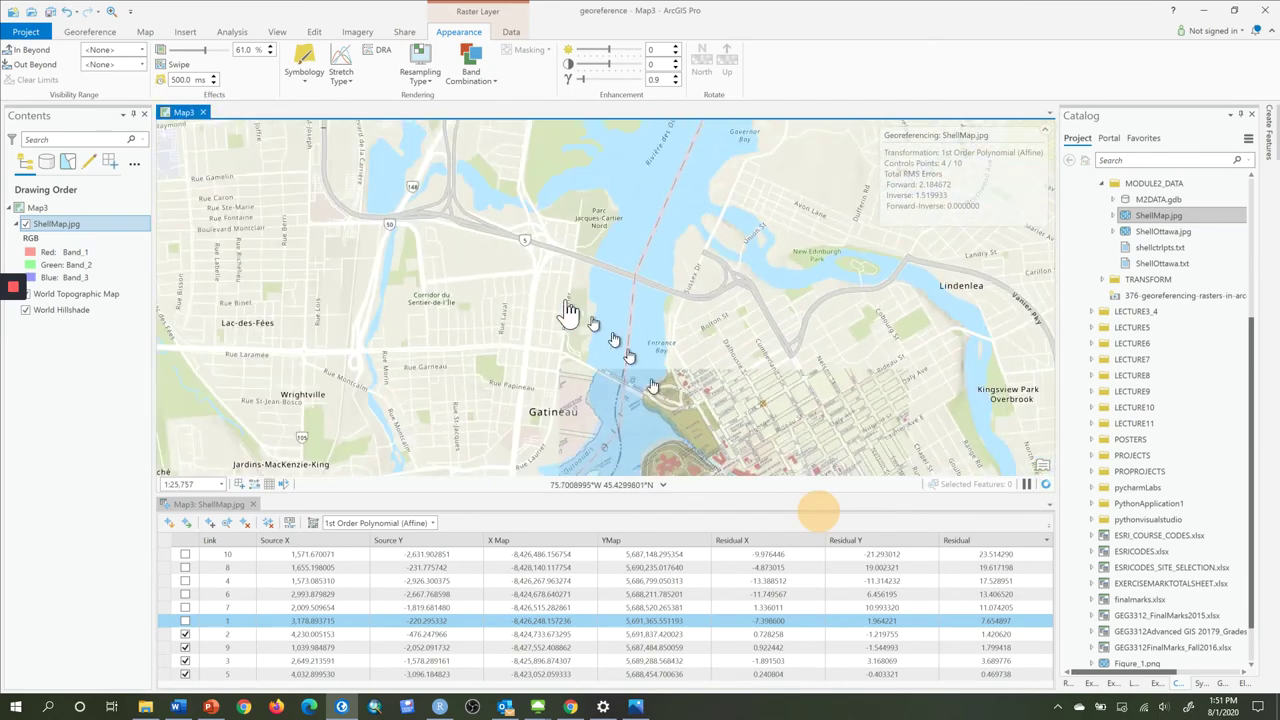
{"action": "left_click_drag", "start_coordinate": [445, 263], "coordinate": [508, 228]}
{"action": "scroll", "coordinate": [508, 228], "scroll_direction": "up", "scroll_amount": 6}
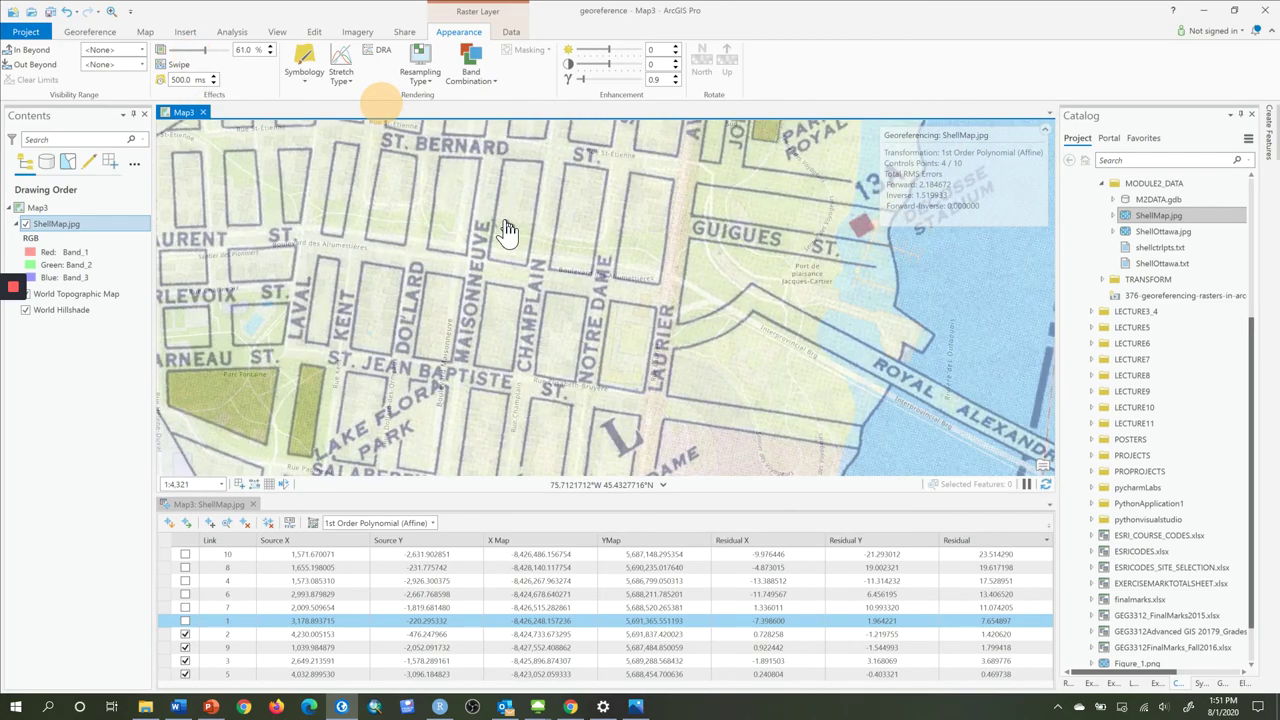
{"action": "left_click_drag", "start_coordinate": [547, 190], "coordinate": [421, 398]}
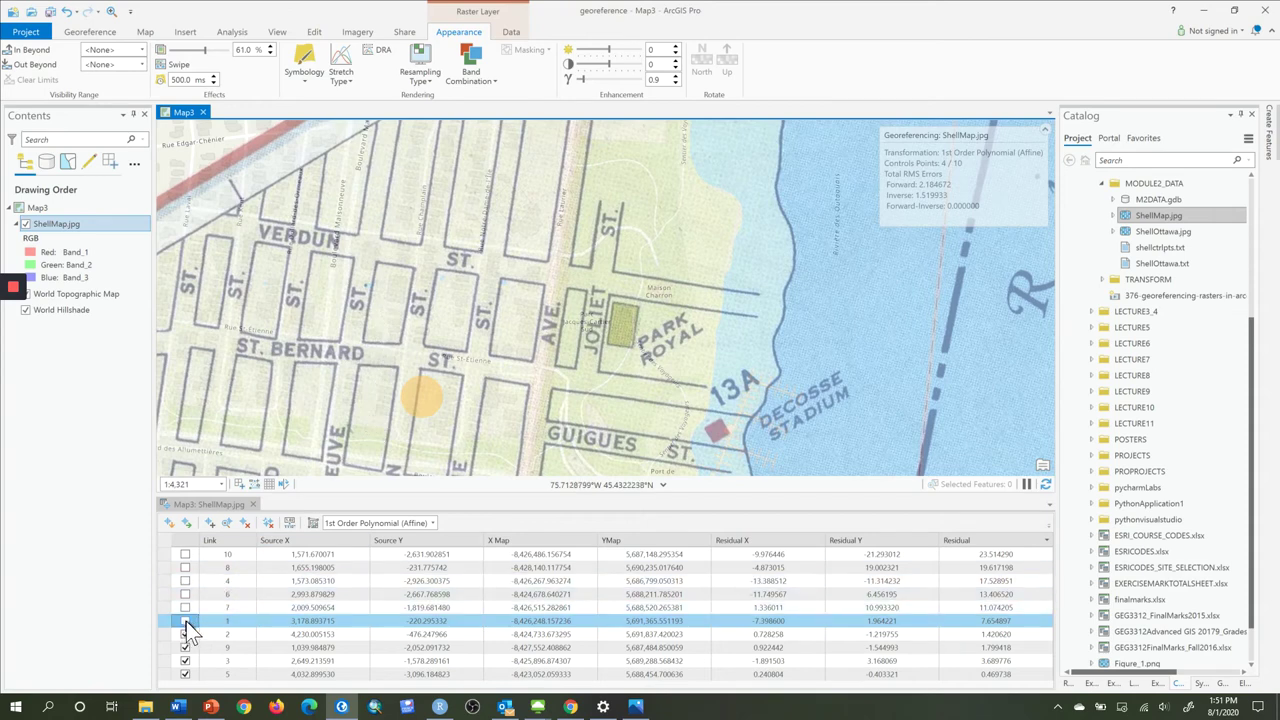
Test including links 10, 8 and 4, excluding each again afterward
{"action": "left_click", "coordinate": [184, 555]}
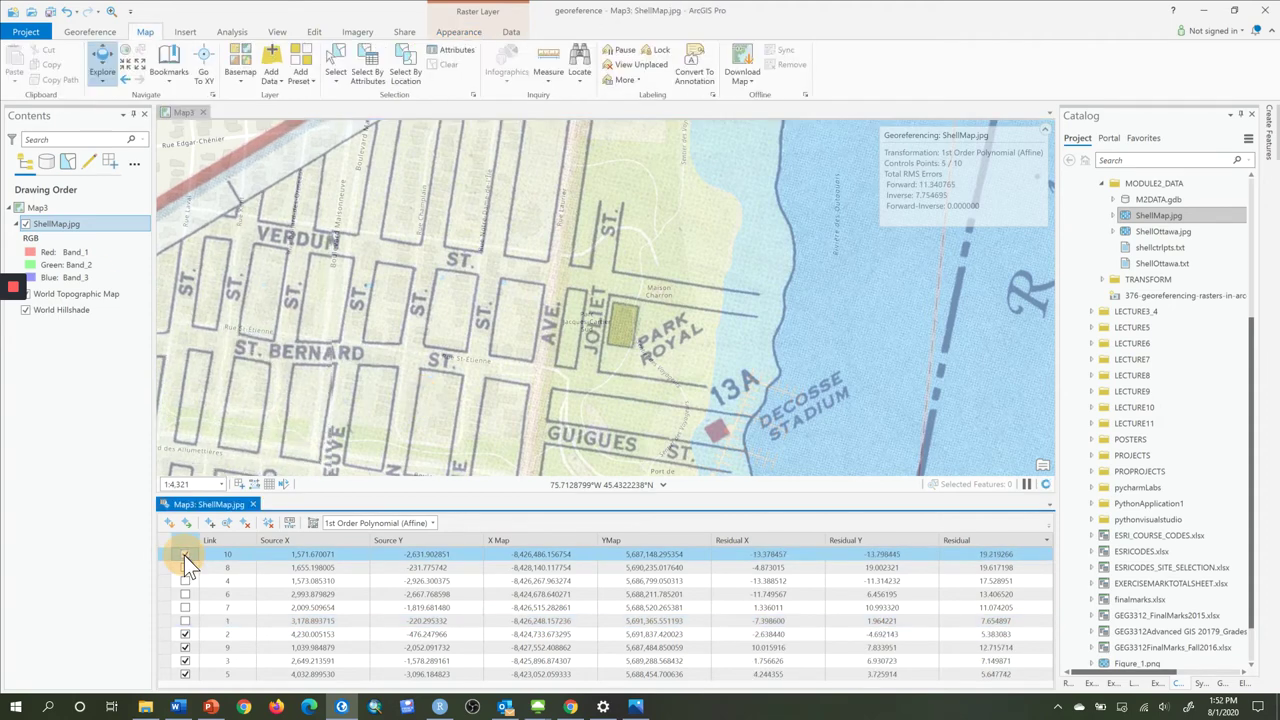
{"action": "left_click", "coordinate": [184, 555]}
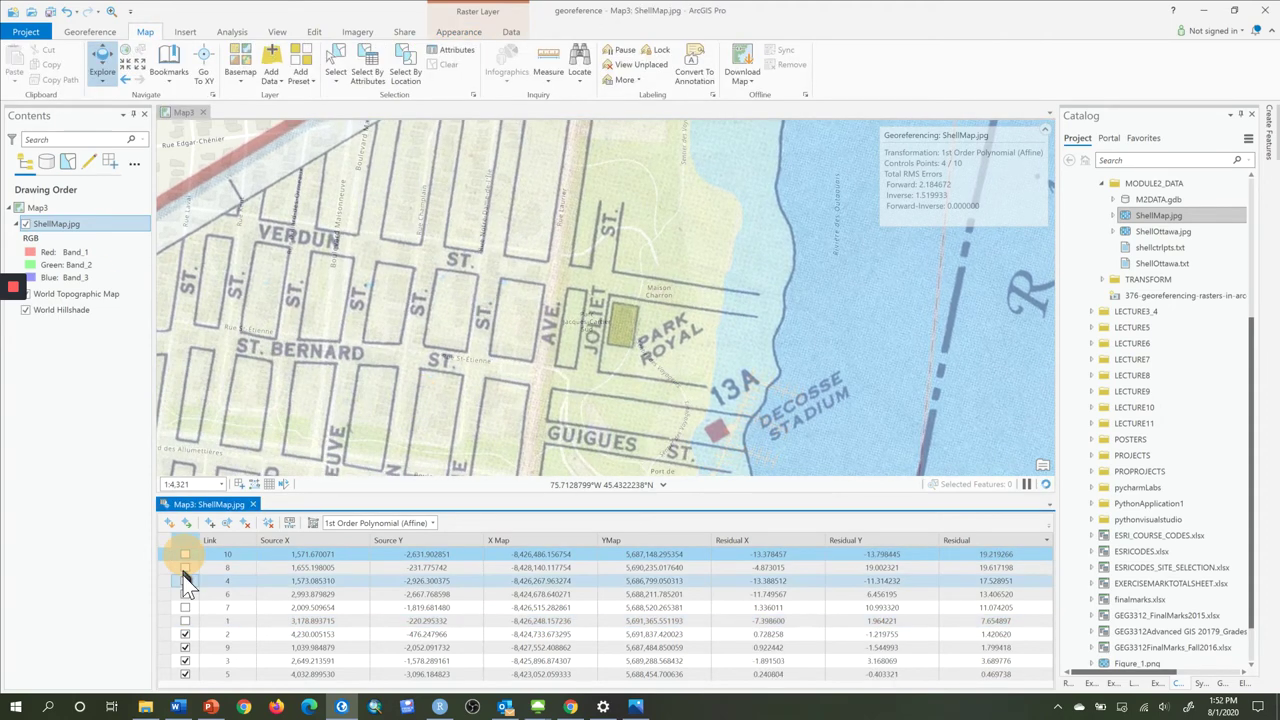
{"action": "left_click", "coordinate": [184, 567]}
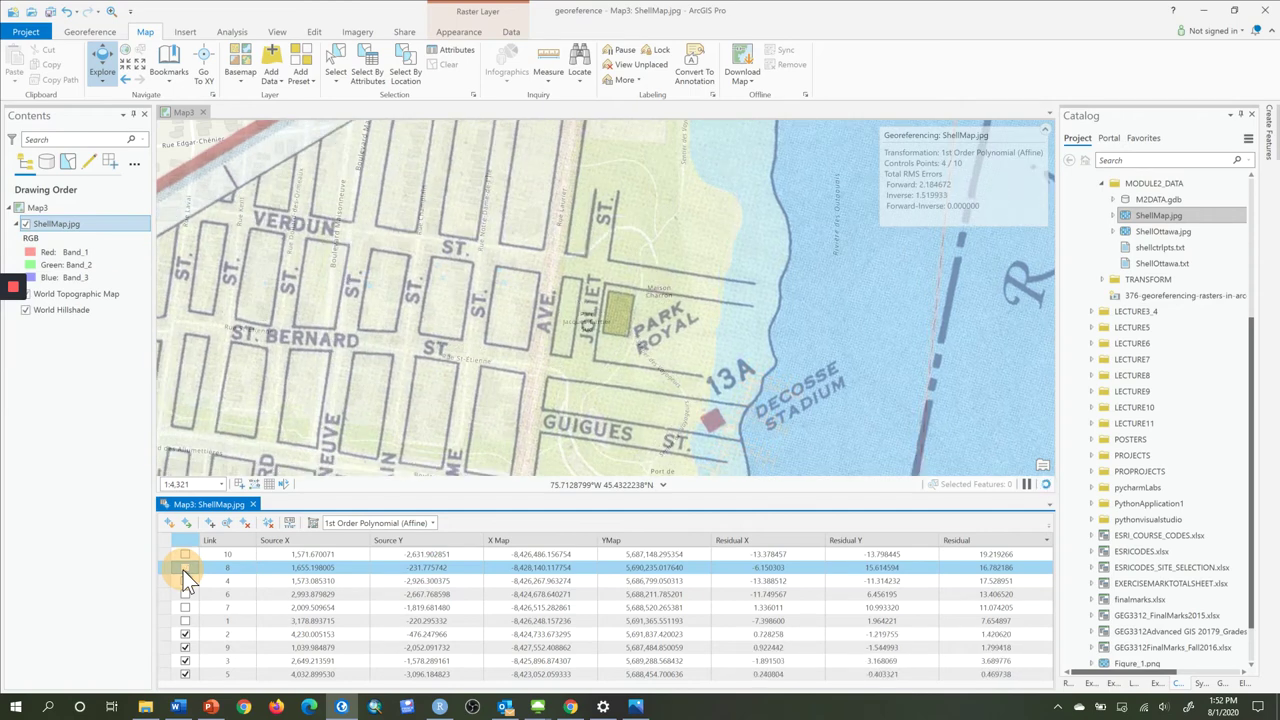
{"action": "left_click", "coordinate": [183, 570]}
{"action": "left_click", "coordinate": [183, 581]}
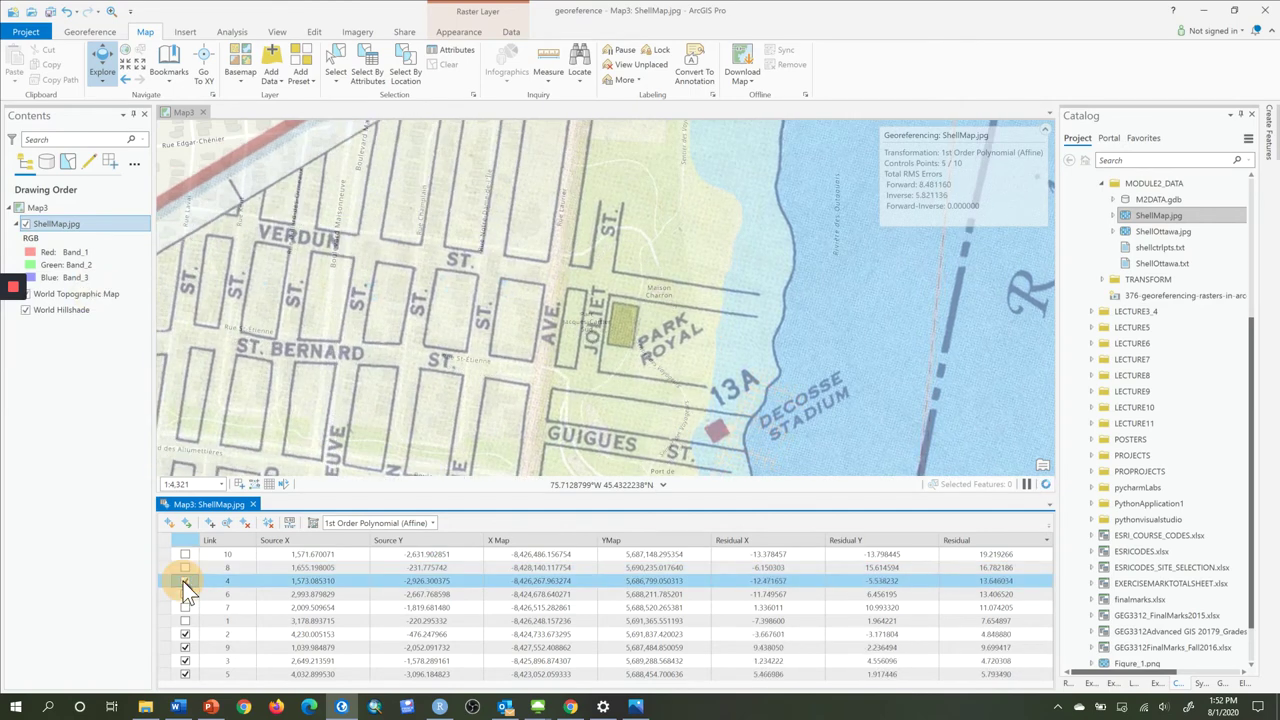
{"action": "left_click", "coordinate": [184, 581]}
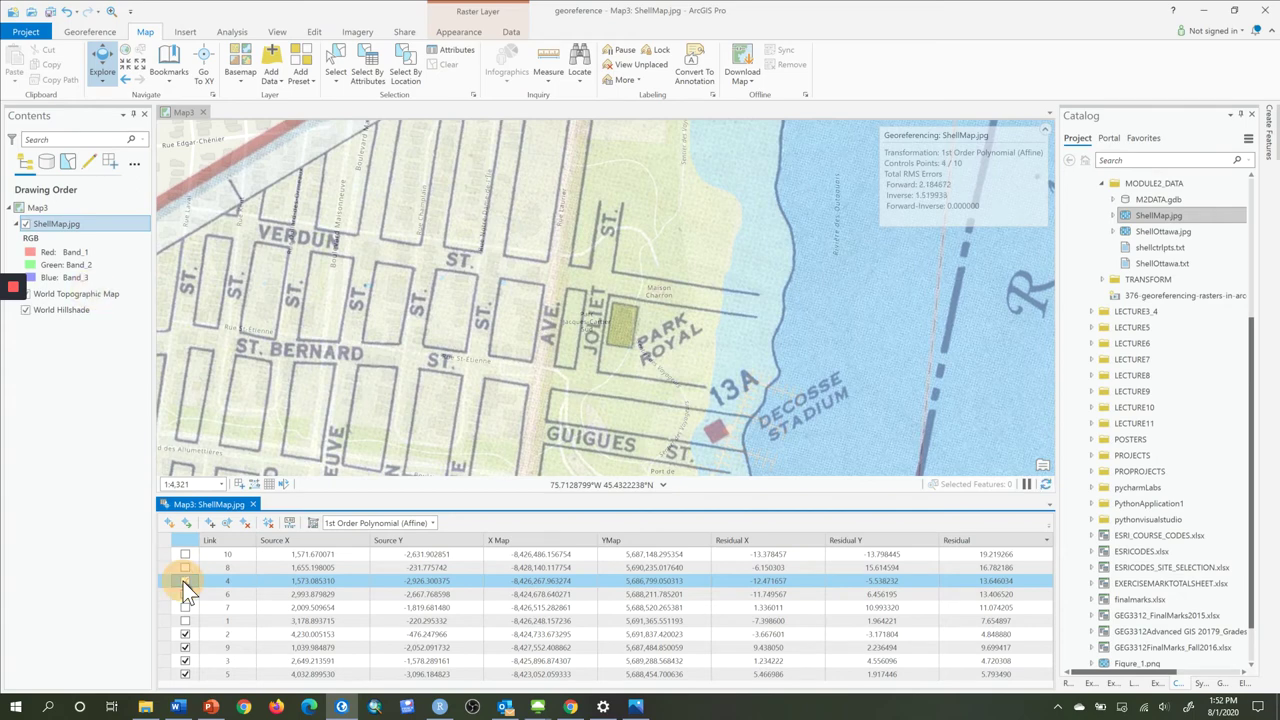
{"action": "left_click", "coordinate": [184, 581]}
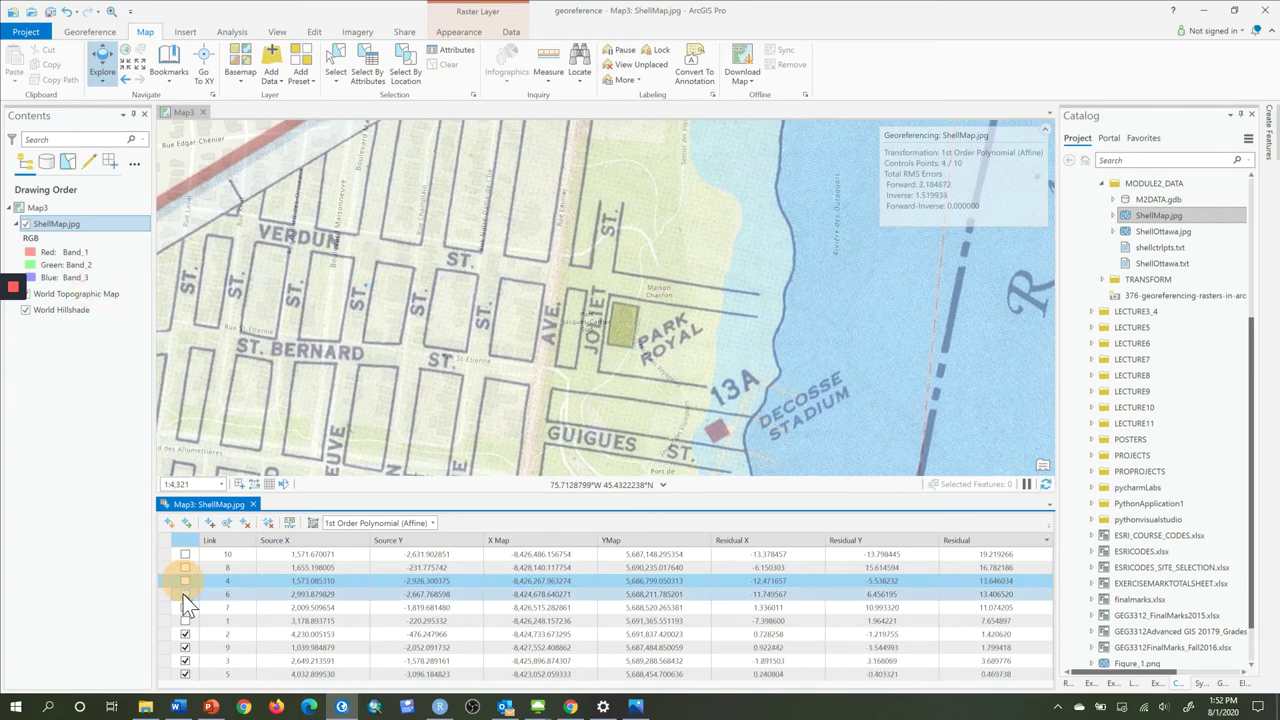
Test links 6 and 7, then include link 1 for 5 control points and RMS 5.172282
{"action": "left_click", "coordinate": [184, 594]}
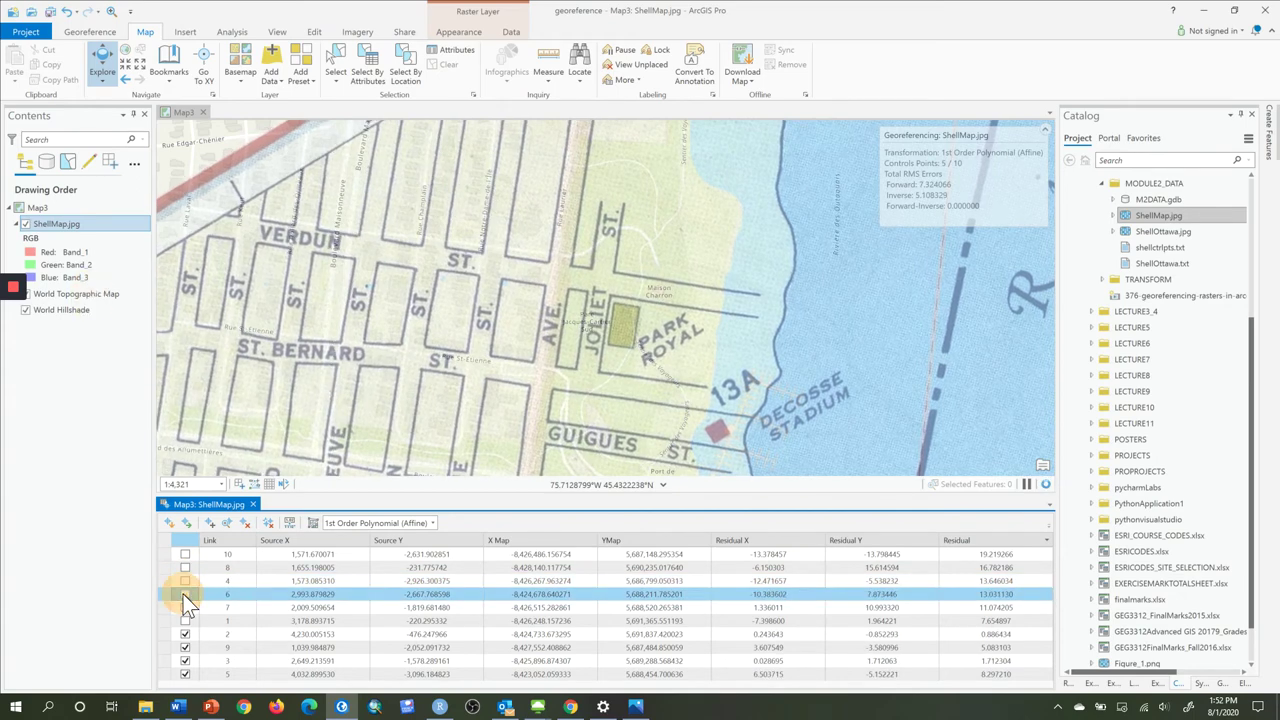
{"action": "left_click", "coordinate": [184, 594]}
{"action": "left_click", "coordinate": [185, 607]}
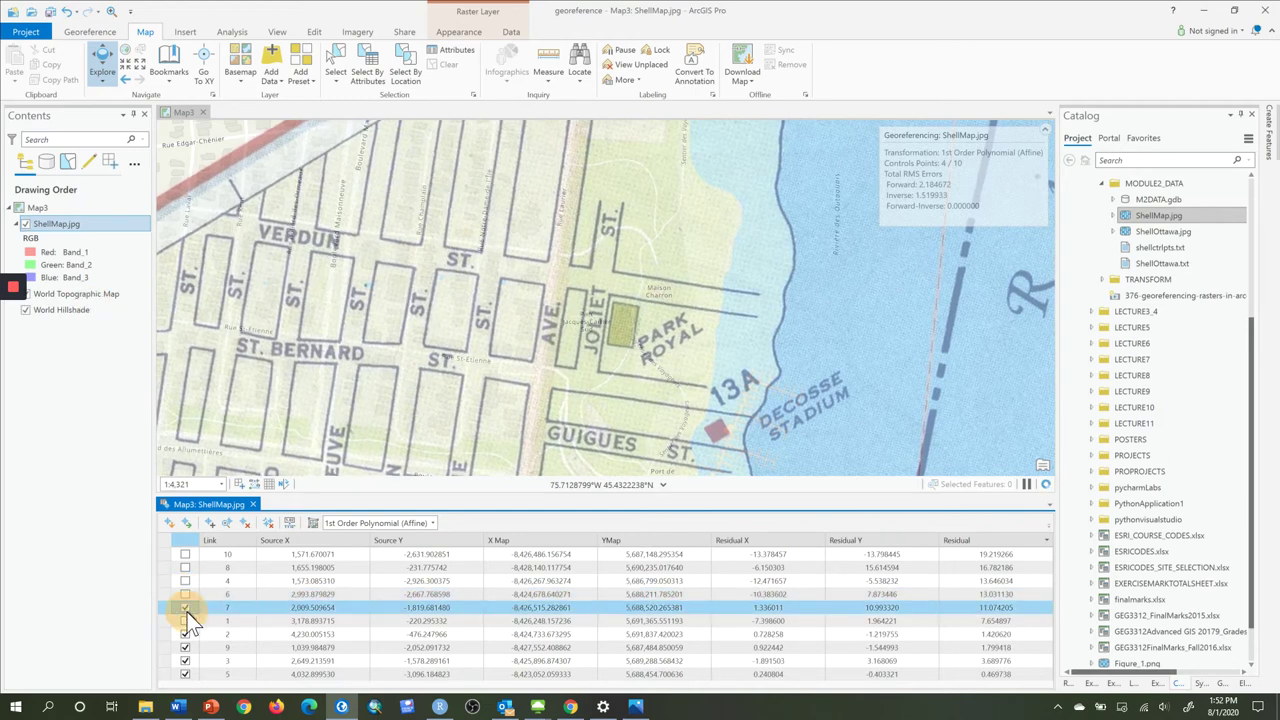
{"action": "left_click", "coordinate": [186, 608]}
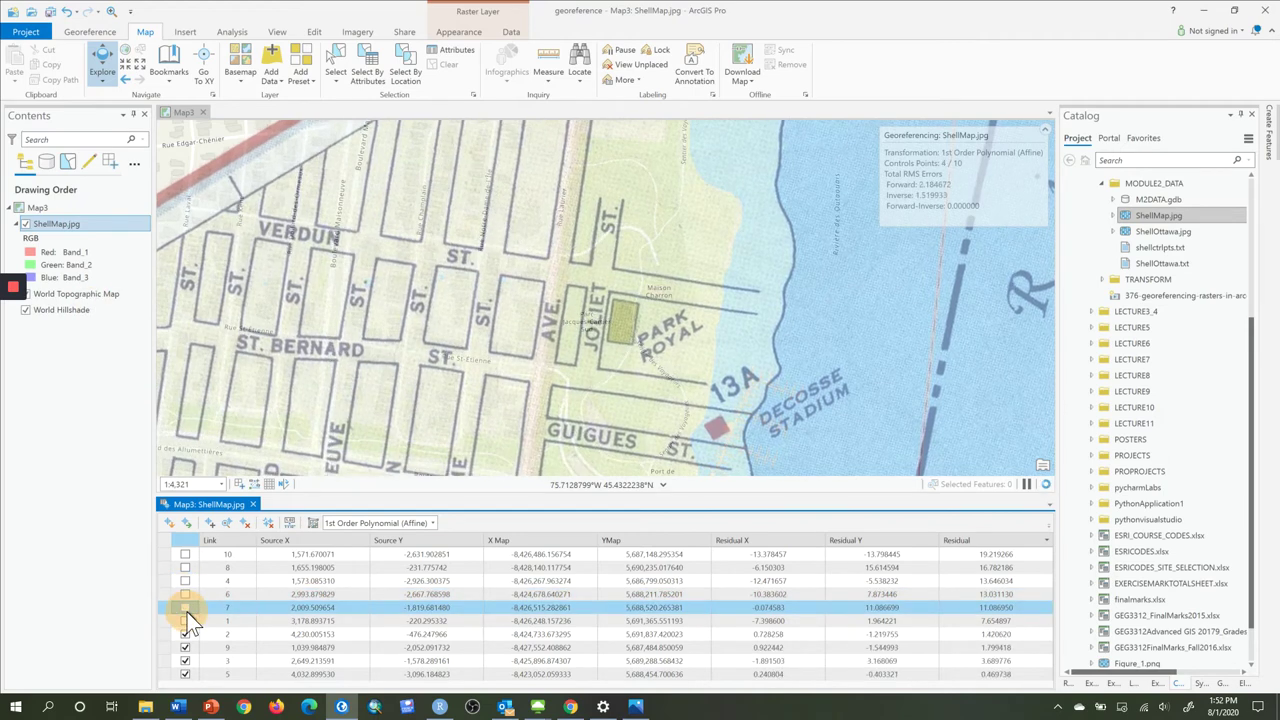
{"action": "left_click", "coordinate": [185, 621]}
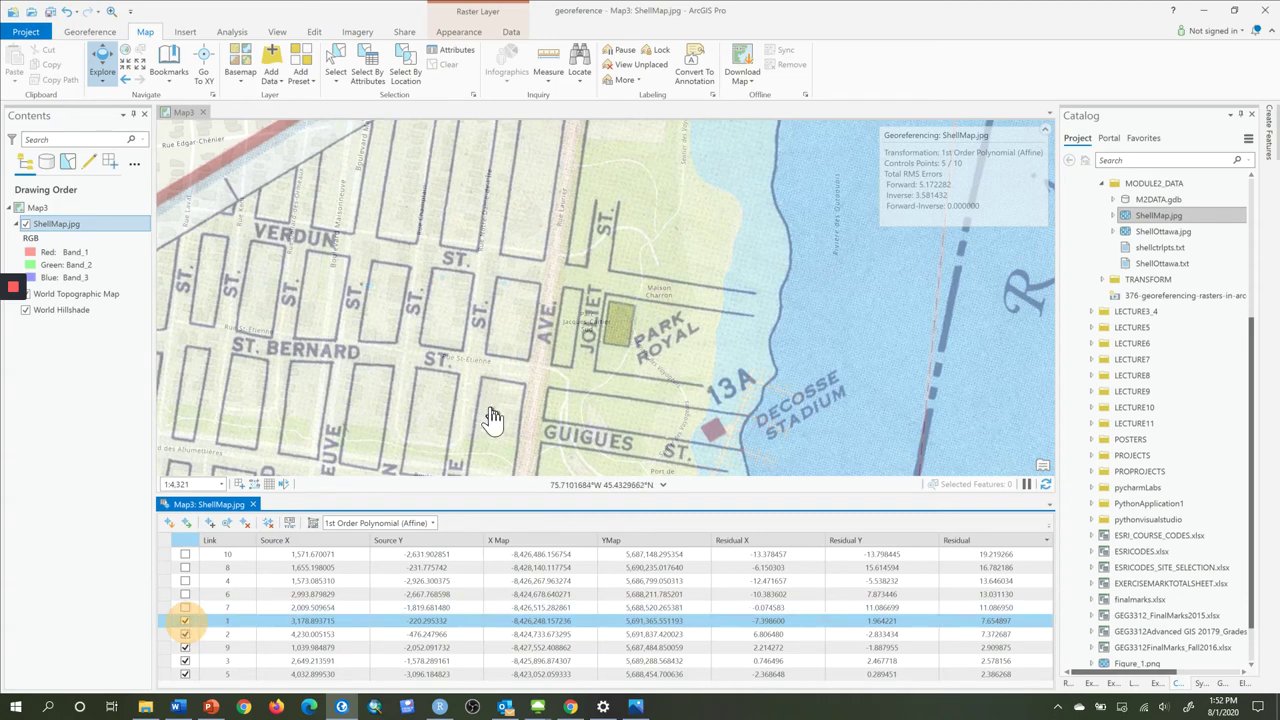
Zoom out to the whole georeferenced scan, check the forward RMS value, and show the georeferencing tools
{"action": "scroll", "coordinate": [493, 420], "scroll_direction": "down", "scroll_amount": 5}
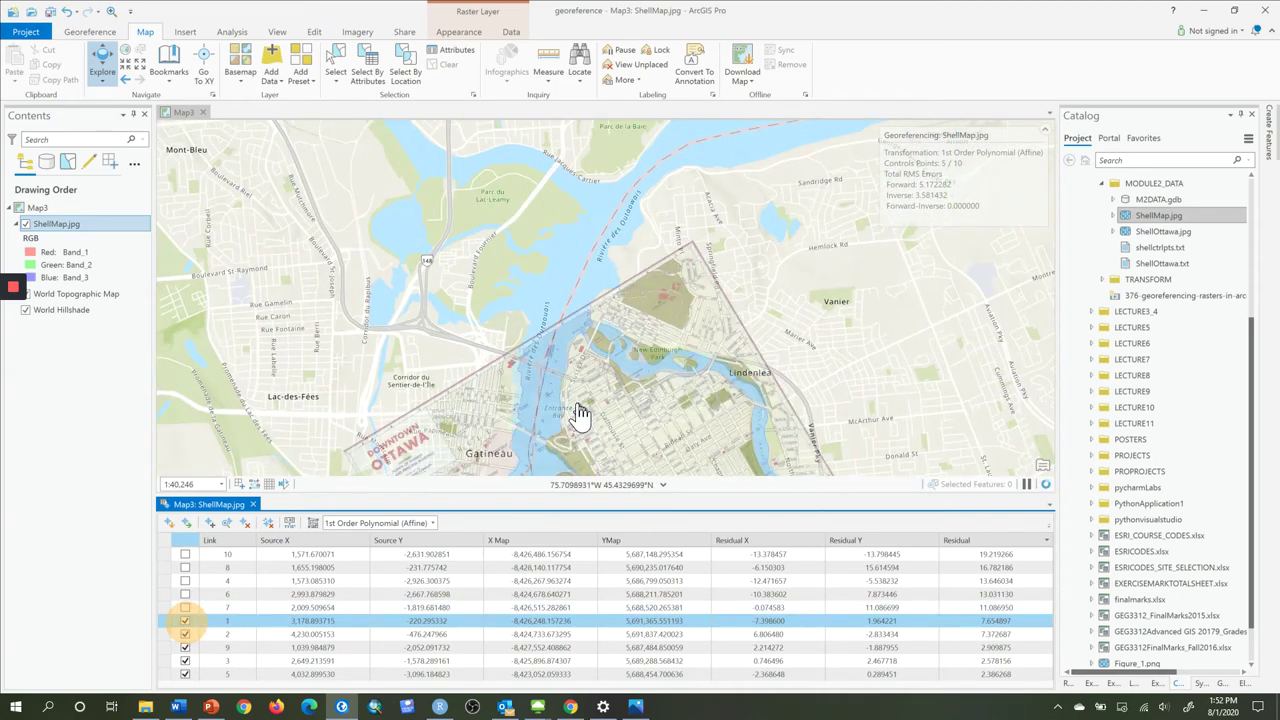
{"action": "left_click_drag", "start_coordinate": [575, 417], "coordinate": [609, 164]}
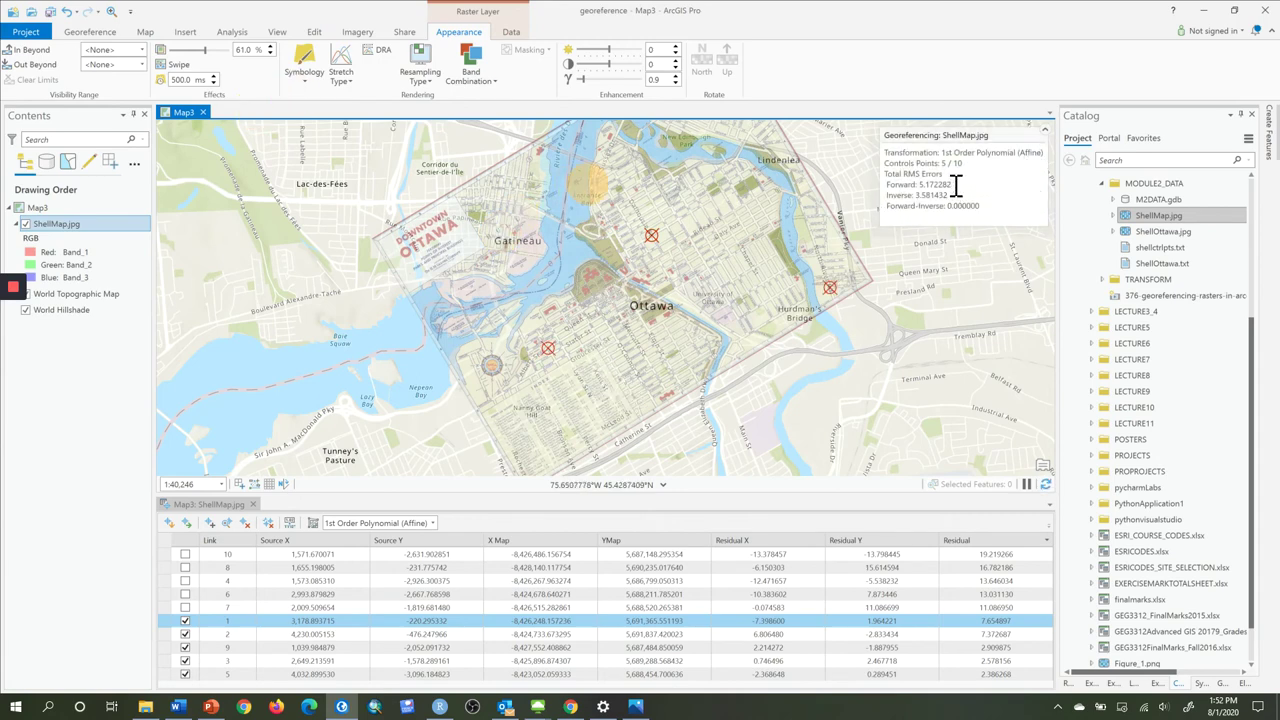
{"action": "left_click_drag", "start_coordinate": [956, 186], "coordinate": [926, 185]}
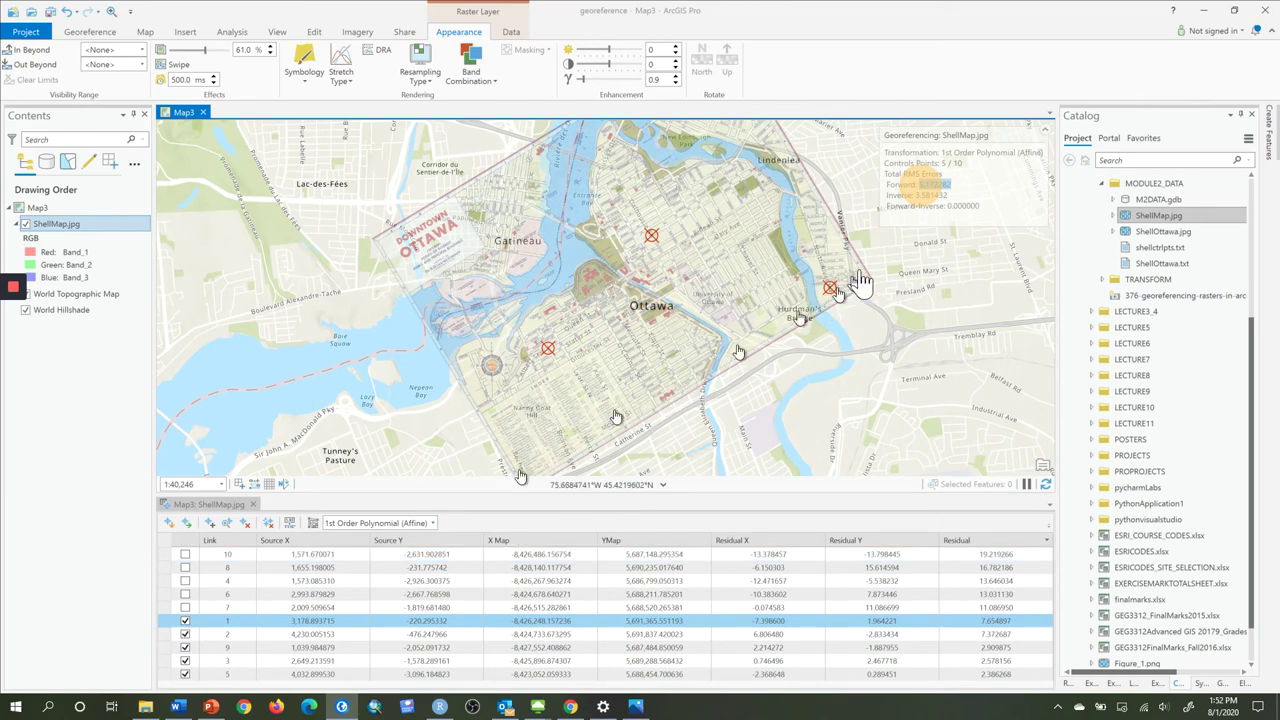
{"action": "left_click", "coordinate": [960, 181]}
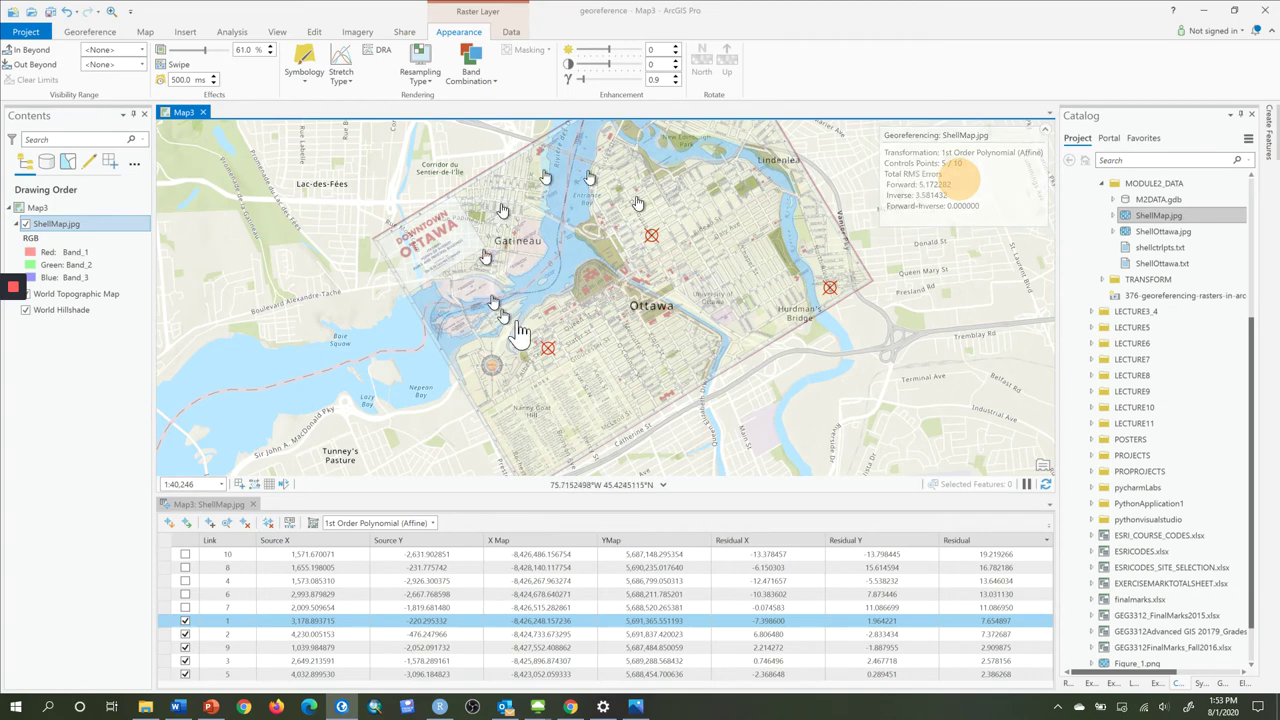
{"action": "left_click_drag", "start_coordinate": [714, 238], "coordinate": [678, 284]}
{"action": "left_click", "coordinate": [678, 284]}
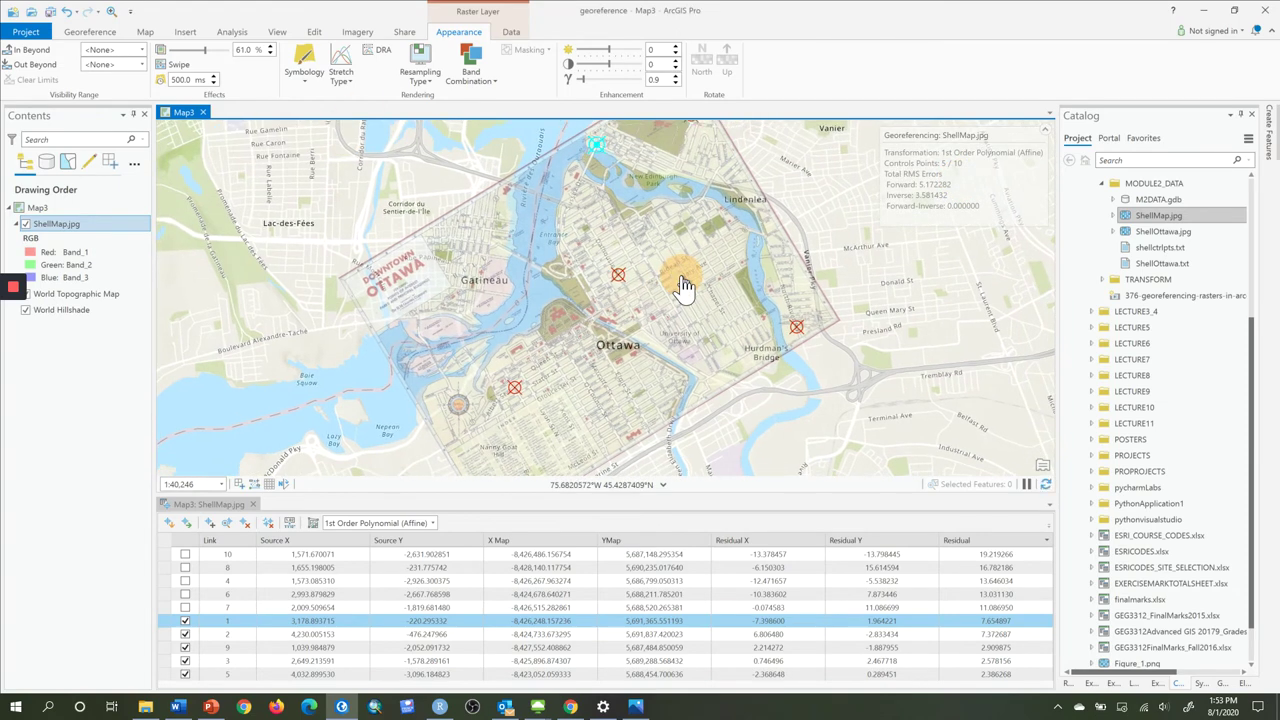
{"action": "left_click", "coordinate": [100, 32]}
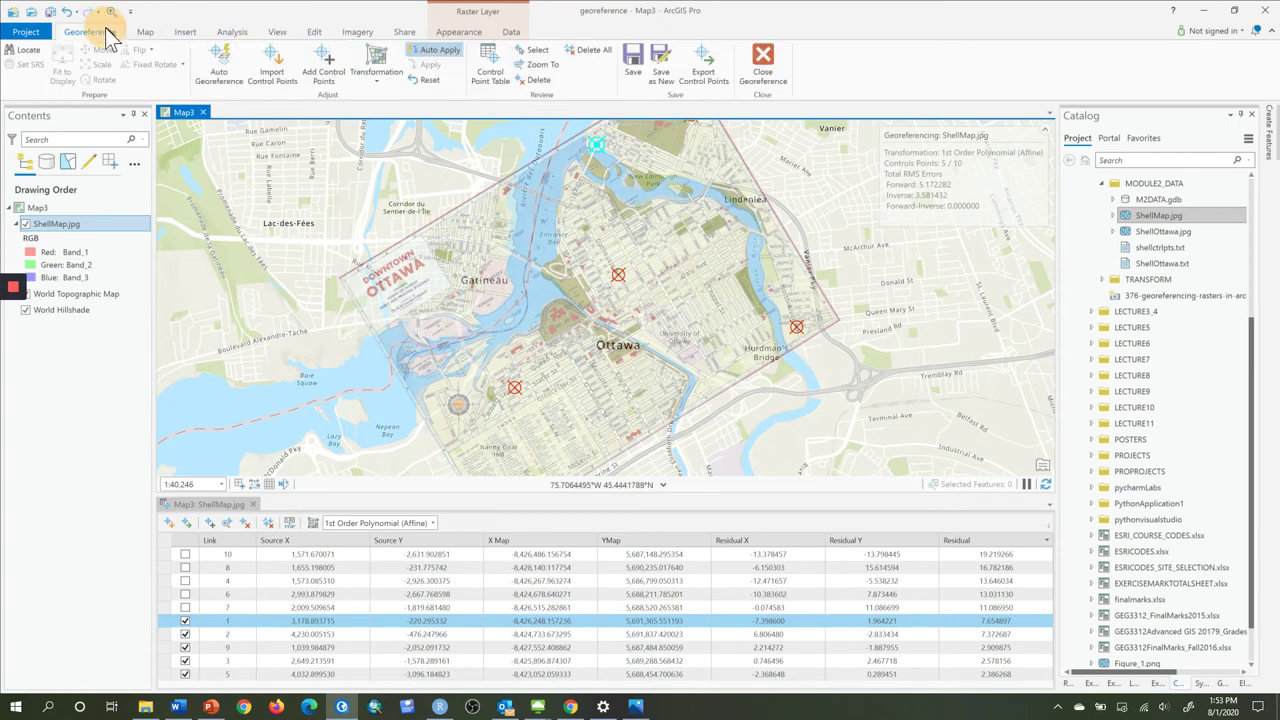
Save the scan as a new TIFF raster, overwriting ShellMap.tif in the georeference folder
{"action": "left_click", "coordinate": [668, 75]}
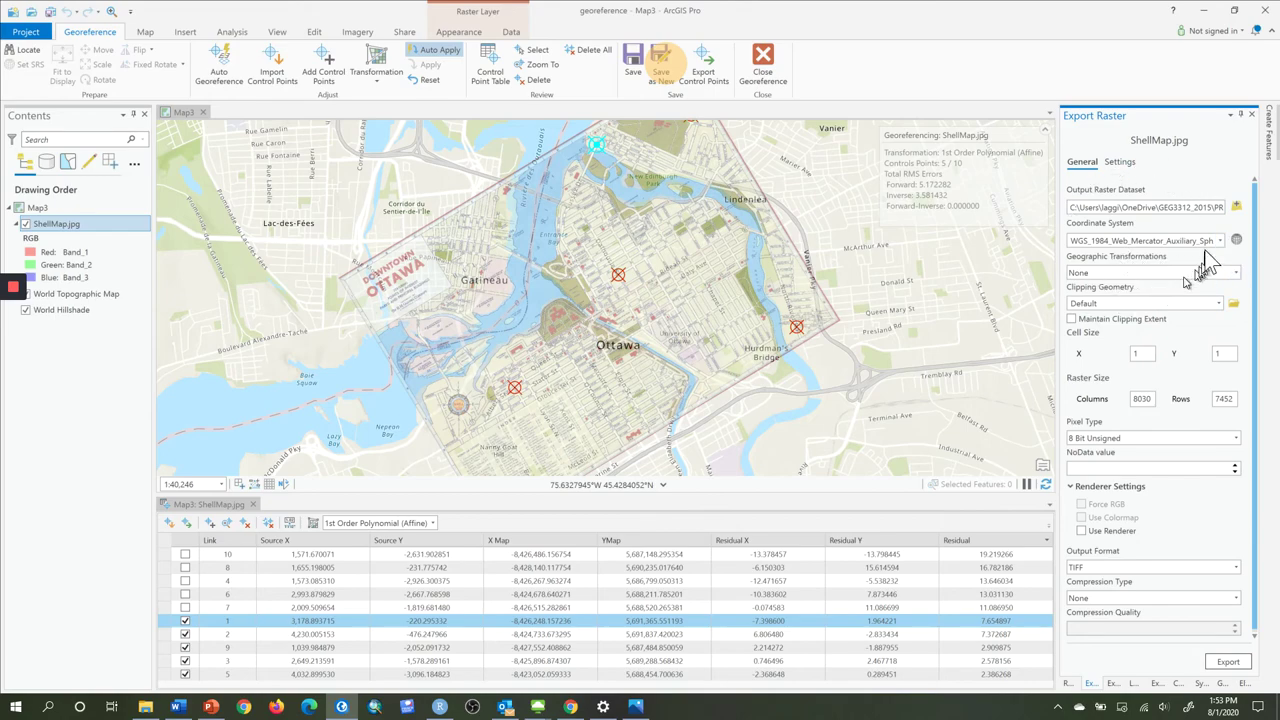
{"action": "left_click", "coordinate": [1235, 207]}
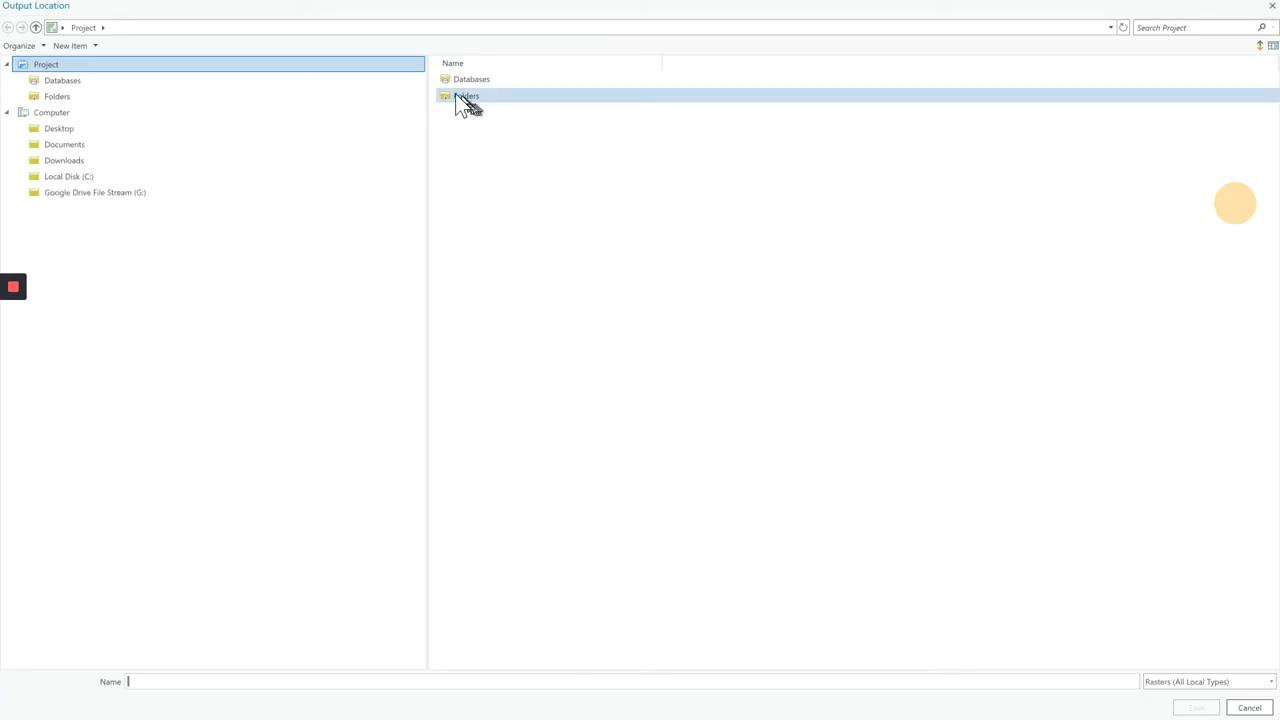
{"action": "double_click", "coordinate": [457, 94]}
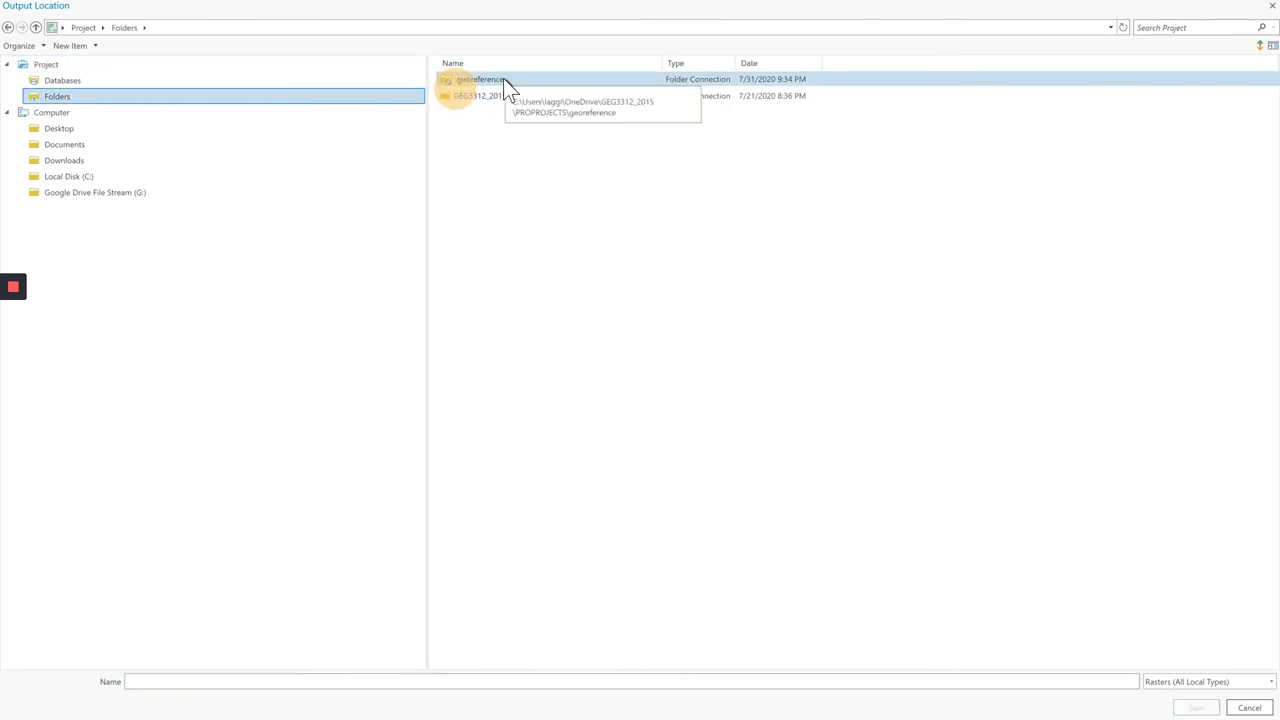
{"action": "double_click", "coordinate": [503, 80]}
{"action": "left_click", "coordinate": [486, 116]}
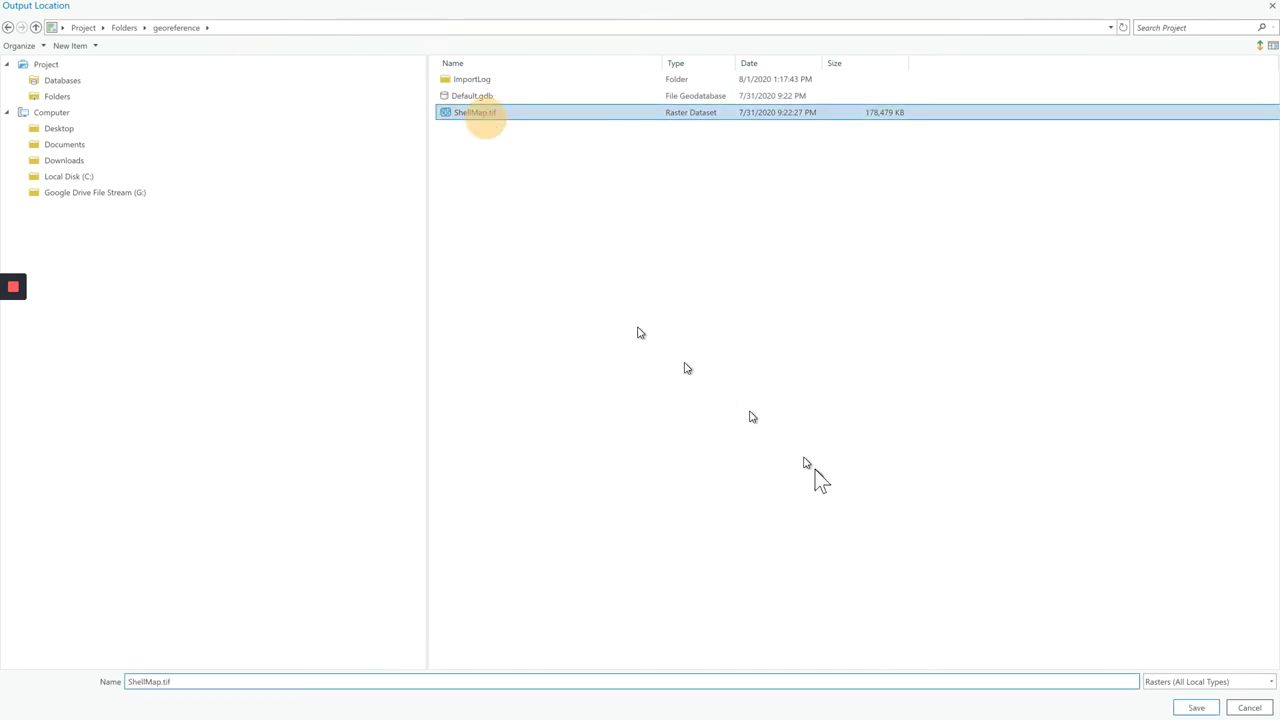
{"action": "left_click", "coordinate": [1200, 708]}
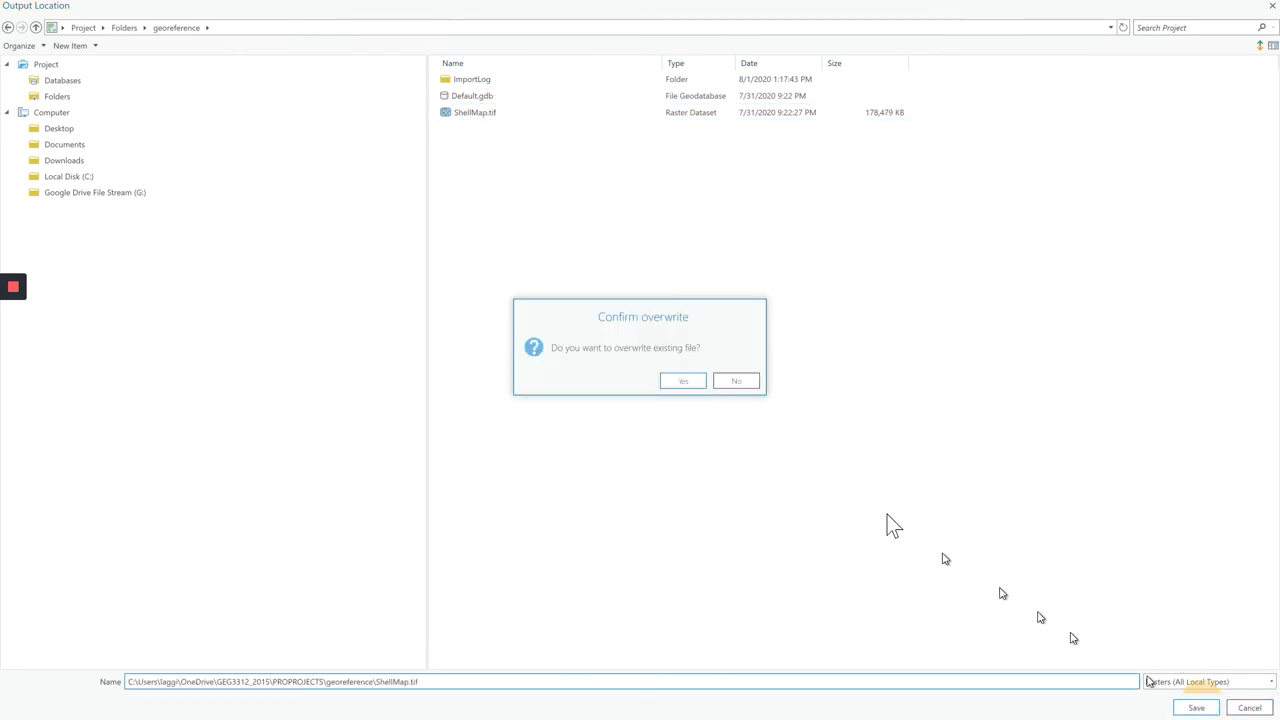
{"action": "left_click", "coordinate": [679, 382]}
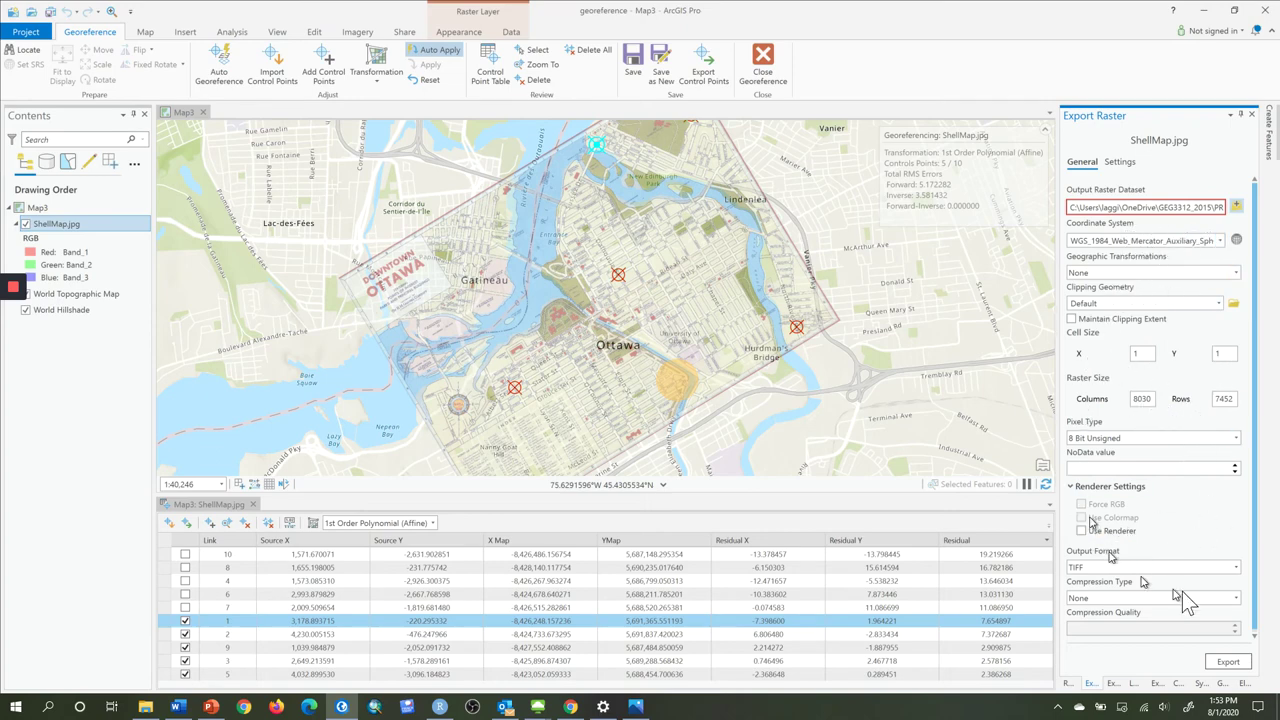
{"action": "scroll", "coordinate": [1230, 600], "scroll_direction": "down", "scroll_amount": 1}
Export ShellMap.tif and zoom in to compare its pixels
{"action": "left_click", "coordinate": [1229, 661]}
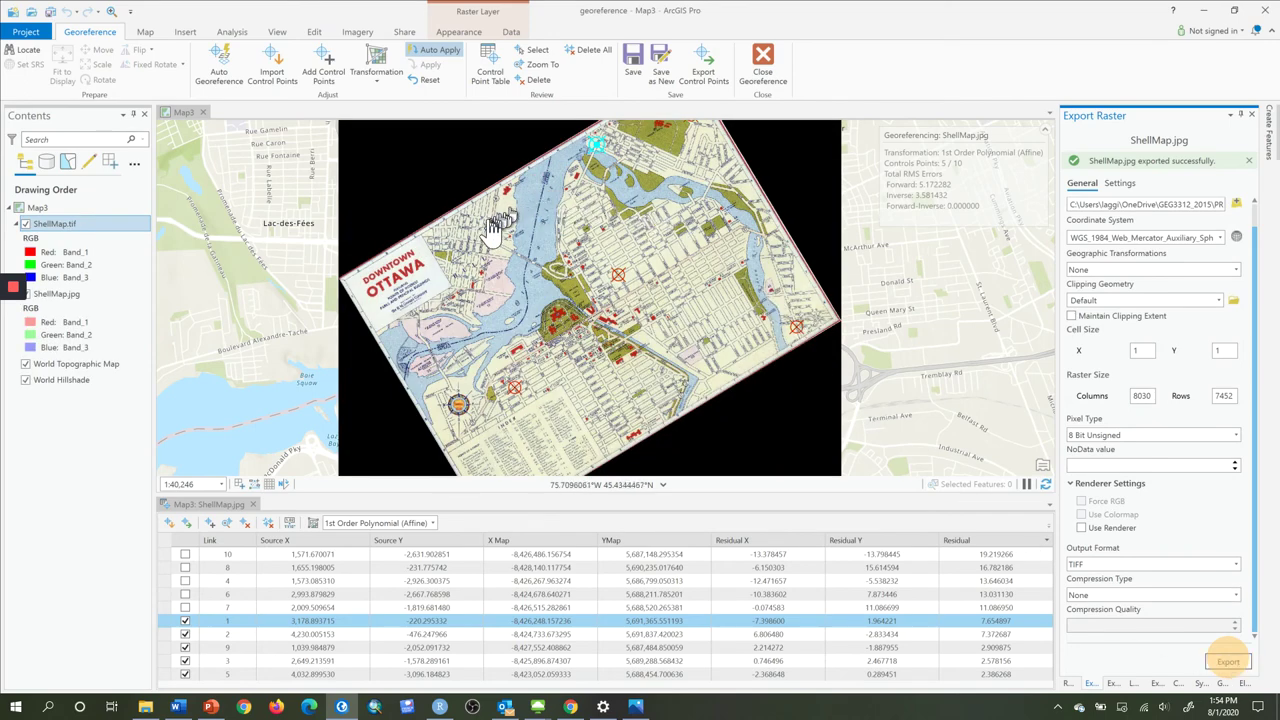
{"action": "scroll", "coordinate": [468, 222], "scroll_direction": "up", "scroll_amount": 5}
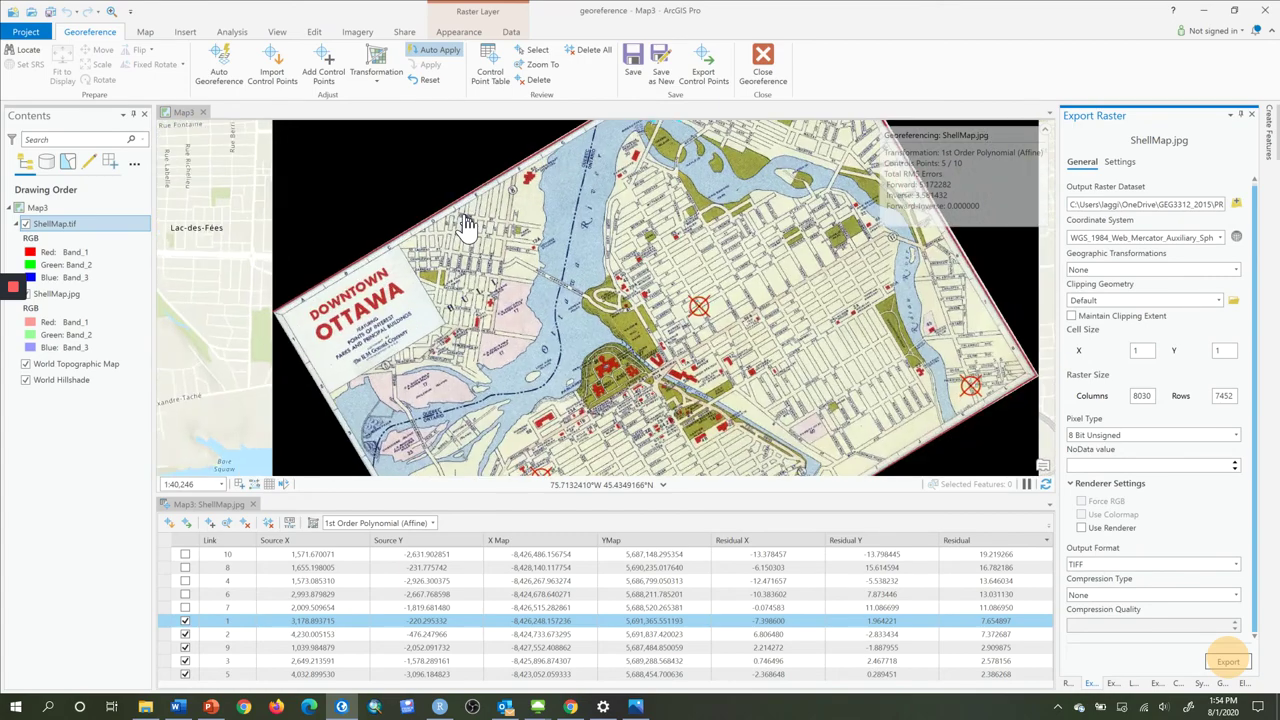
{"action": "scroll", "coordinate": [405, 190], "scroll_direction": "up", "scroll_amount": 3}
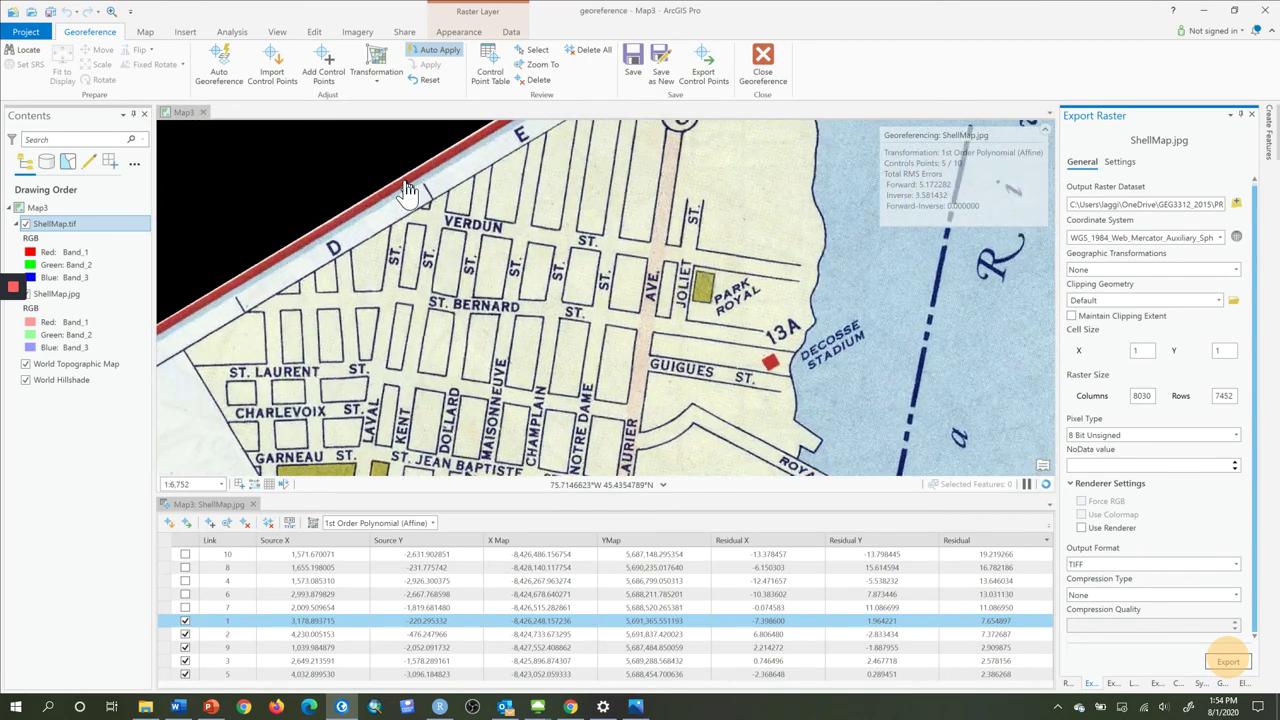
{"action": "scroll", "coordinate": [407, 192], "scroll_direction": "up", "scroll_amount": 5}
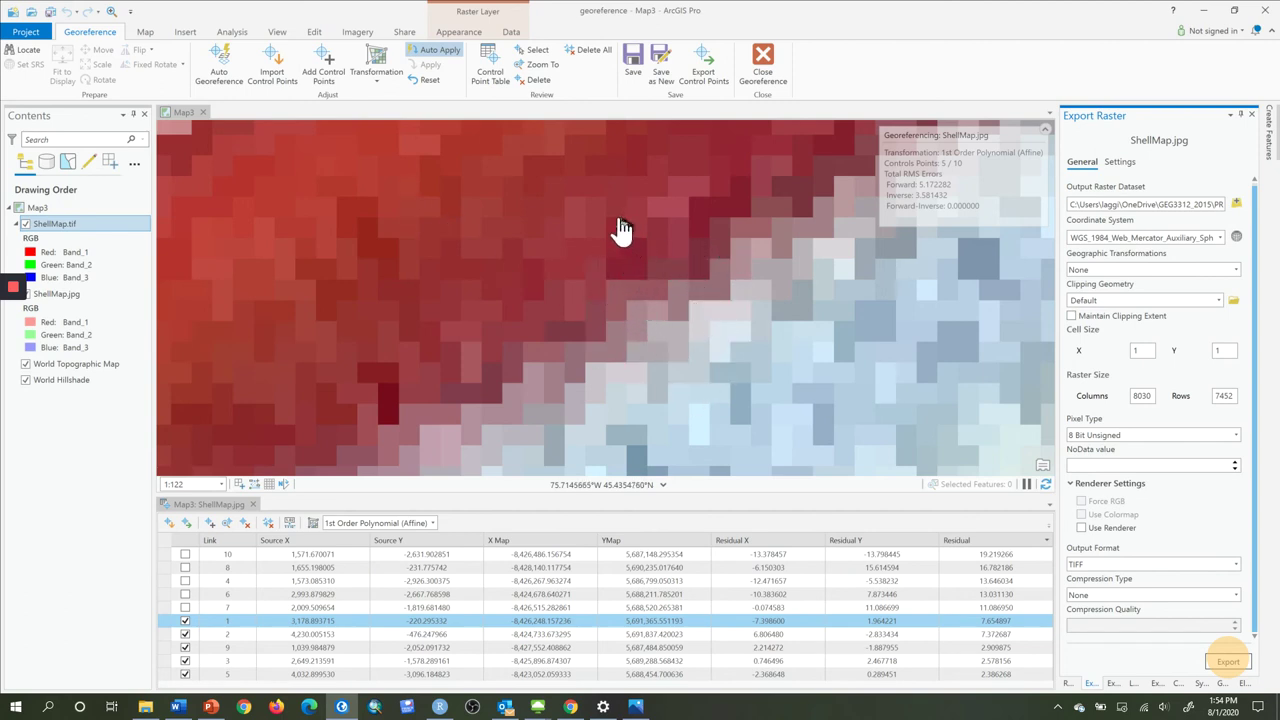
Toggle ShellMap.tif against the original ShellMap.jpg, then view the export's additional settings
{"action": "left_click", "coordinate": [25, 224]}
{"action": "left_click", "coordinate": [55, 293]}
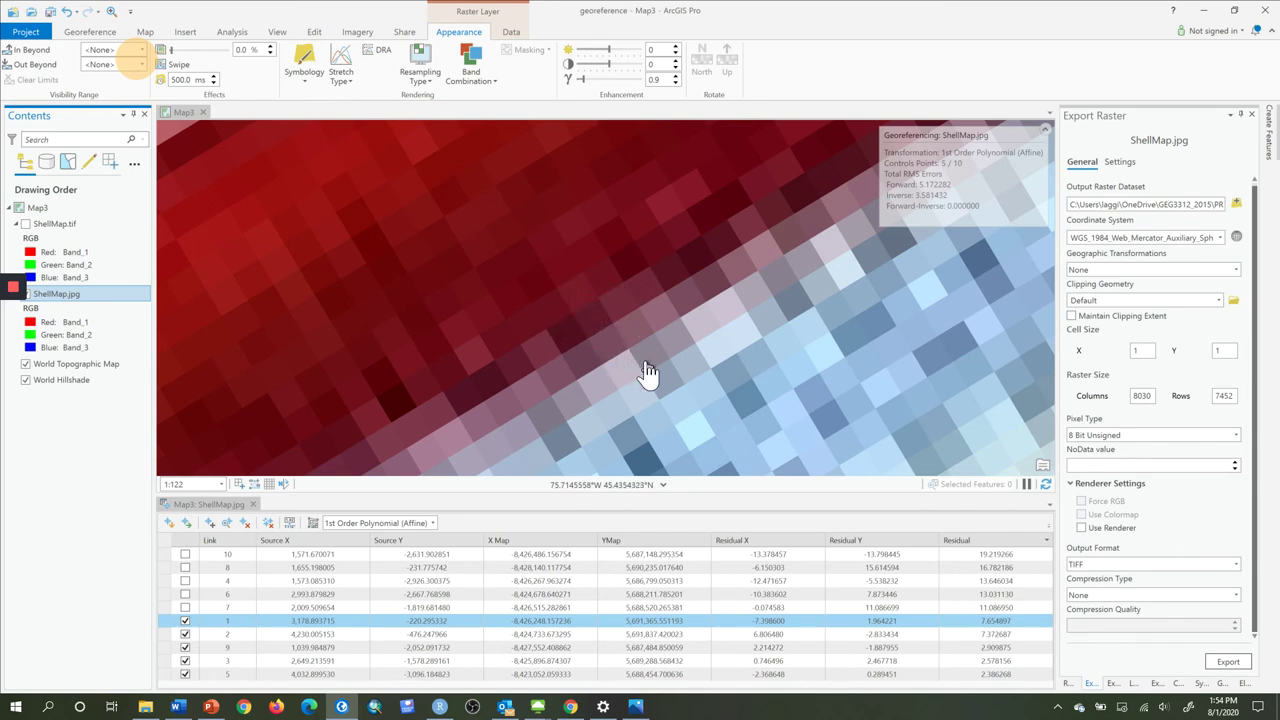
{"action": "left_click", "coordinate": [27, 225]}
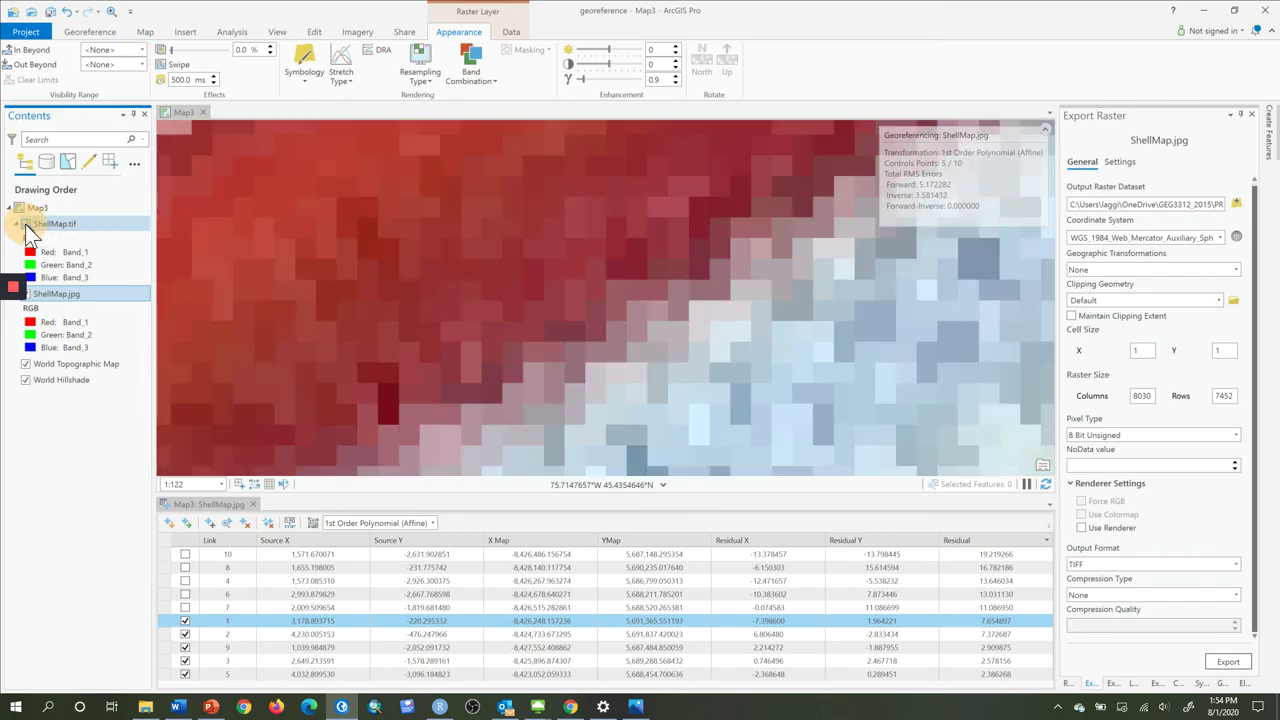
{"action": "left_click", "coordinate": [27, 226]}
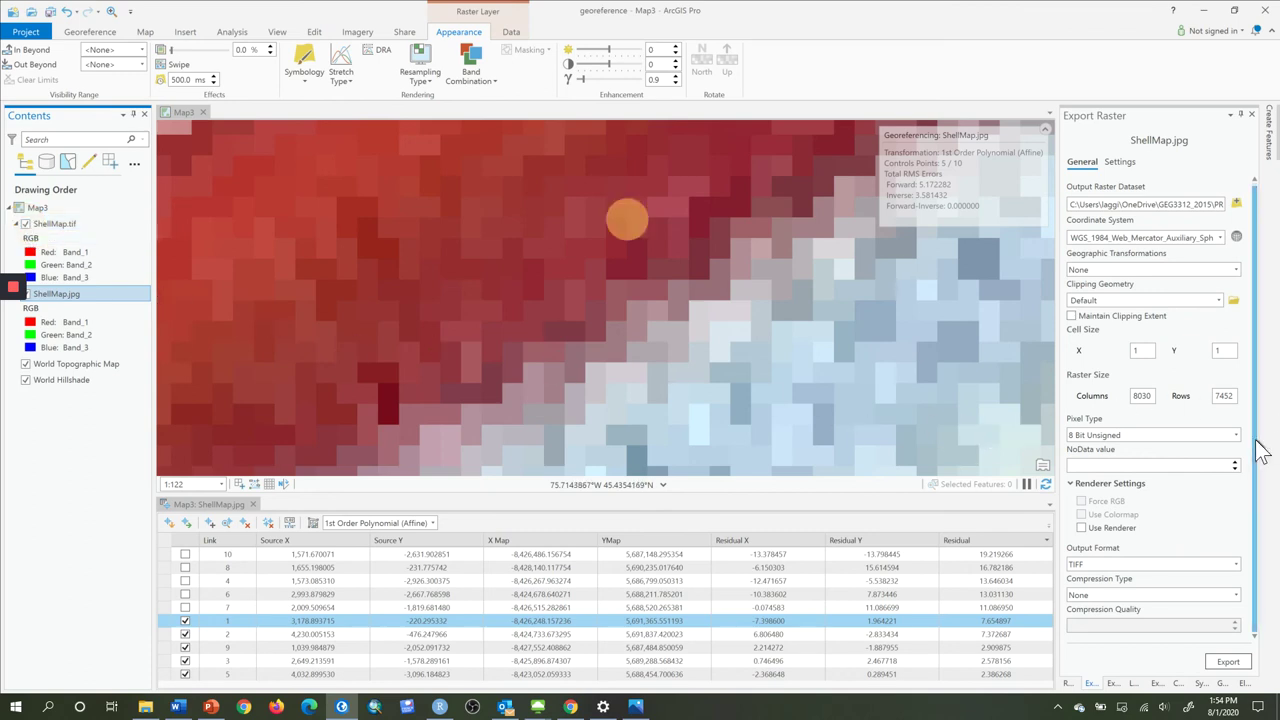
{"action": "left_click_drag", "start_coordinate": [1266, 456], "coordinate": [1268, 492]}
{"action": "left_click", "coordinate": [1119, 163]}
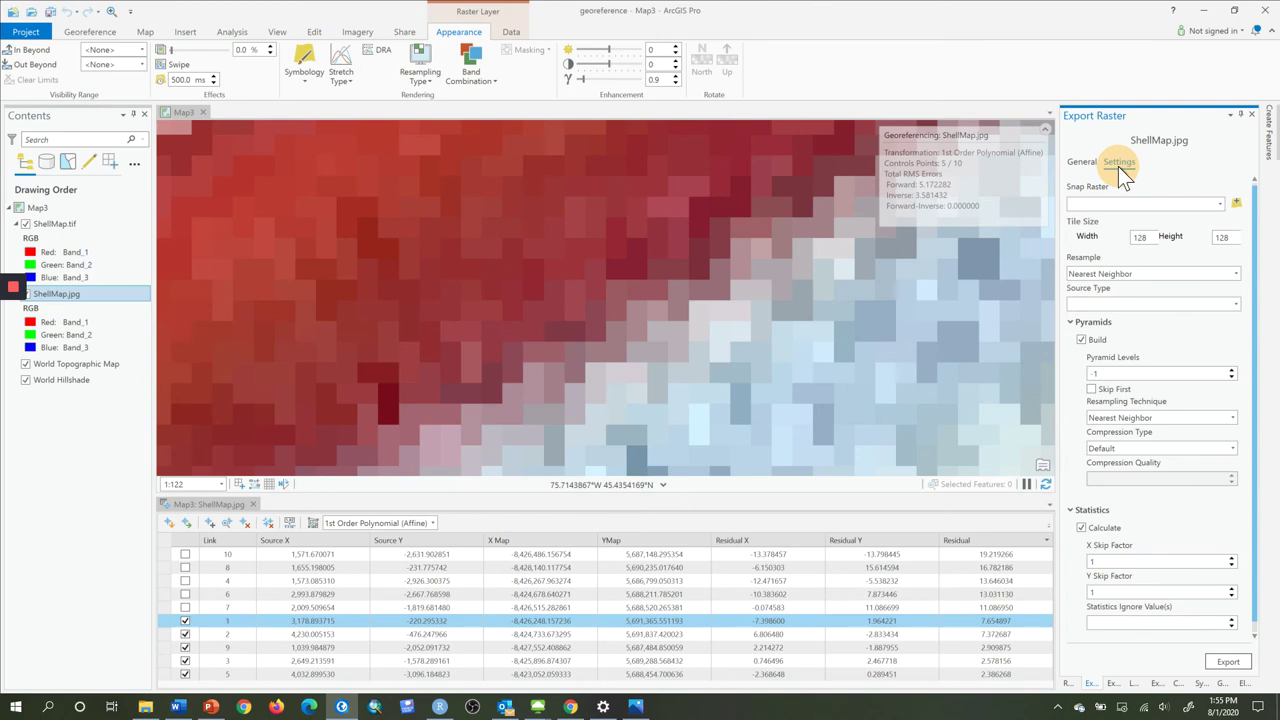
Export the scan with Cubic resampling as ShellMap_1.tif and dismiss the e-mail notification
{"action": "left_click", "coordinate": [1240, 279]}
{"action": "left_click", "coordinate": [1240, 279]}
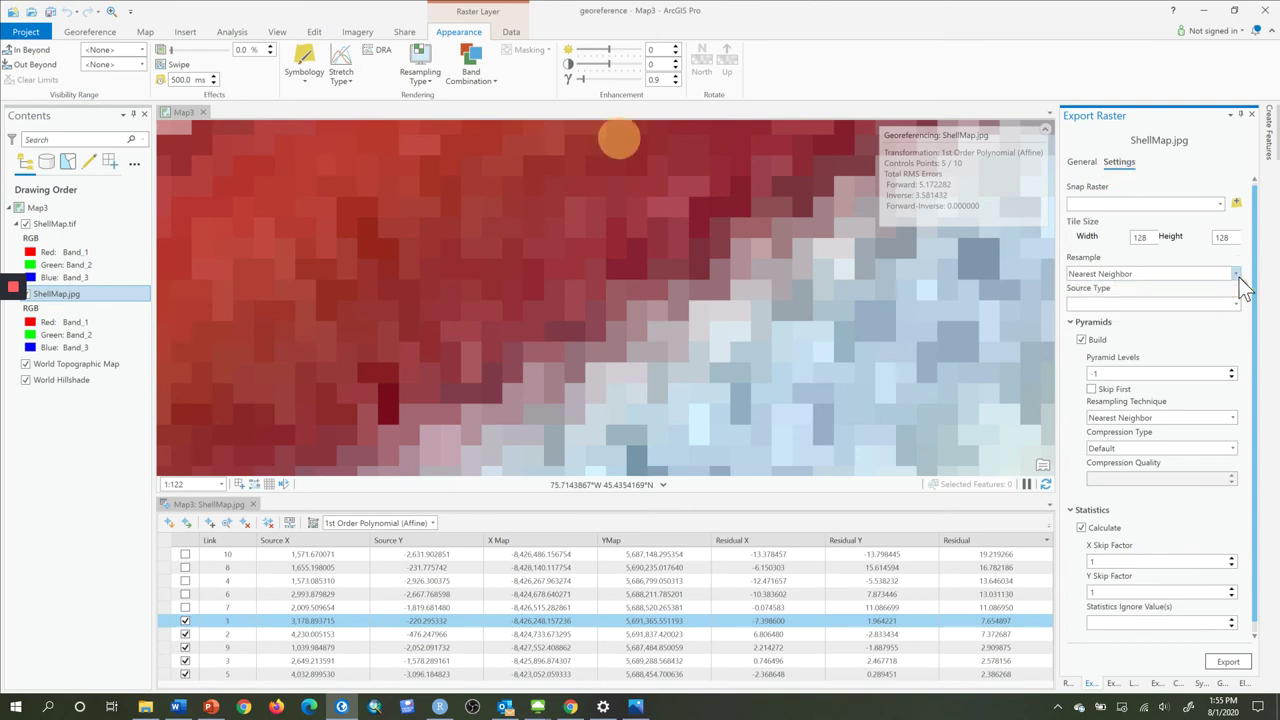
{"action": "left_click", "coordinate": [1240, 279]}
{"action": "left_click", "coordinate": [1240, 279]}
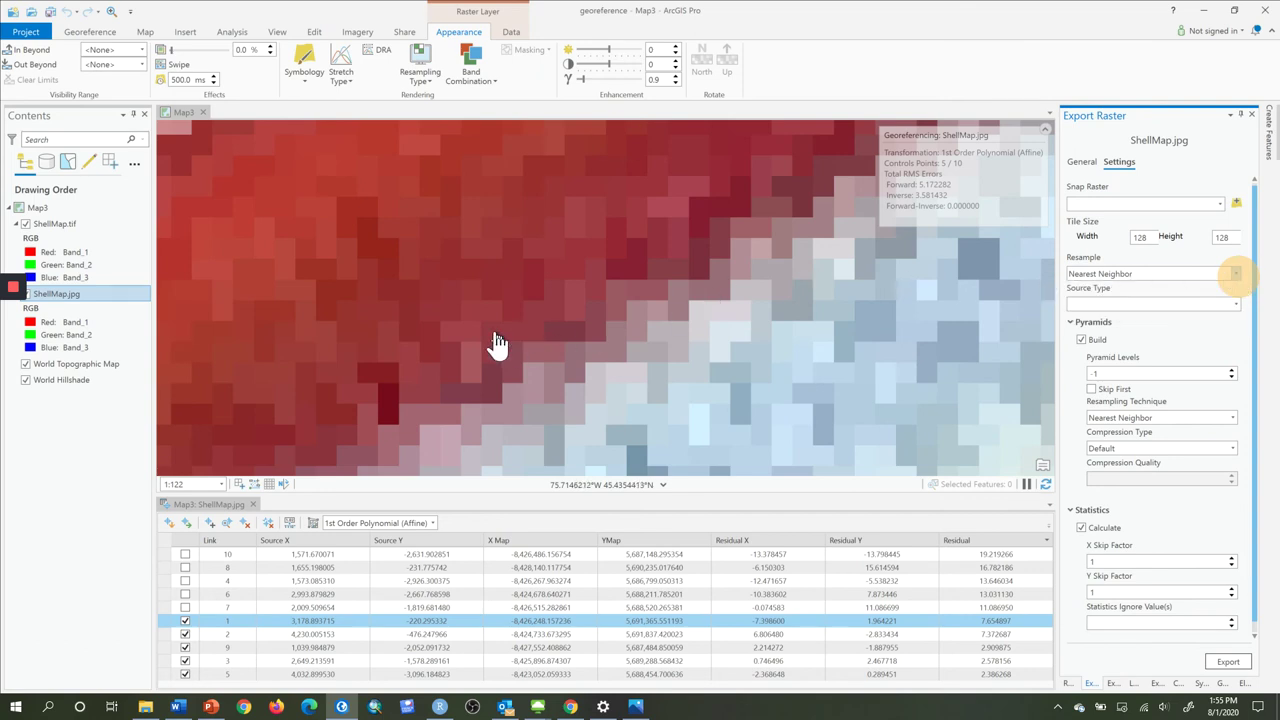
{"action": "left_click", "coordinate": [1079, 163]}
{"action": "left_click", "coordinate": [1115, 163]}
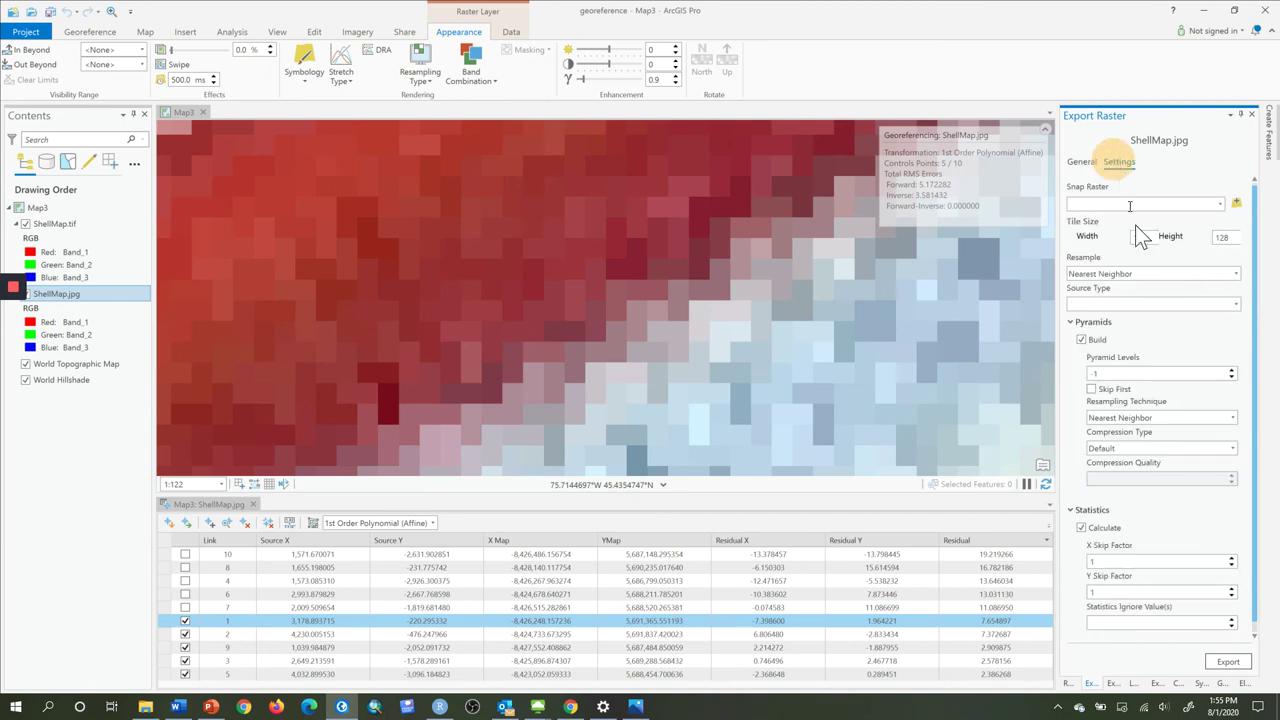
{"action": "left_click", "coordinate": [1240, 279]}
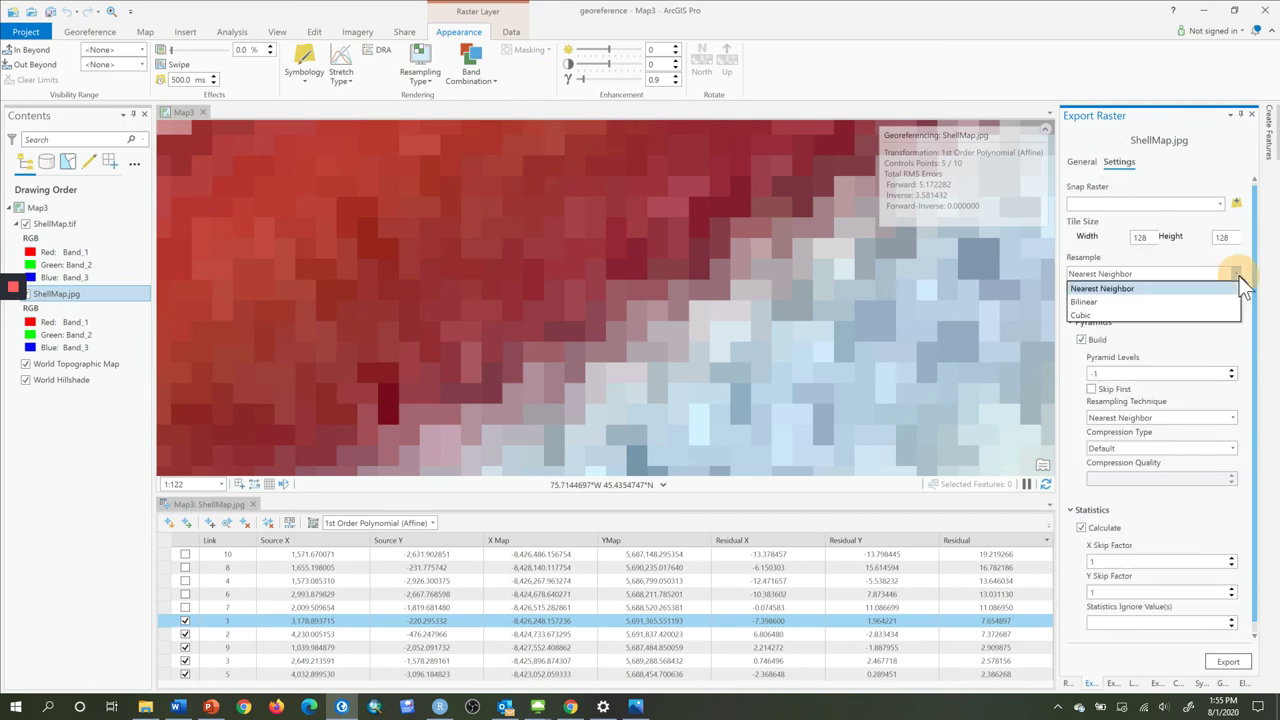
{"action": "left_click", "coordinate": [1172, 311]}
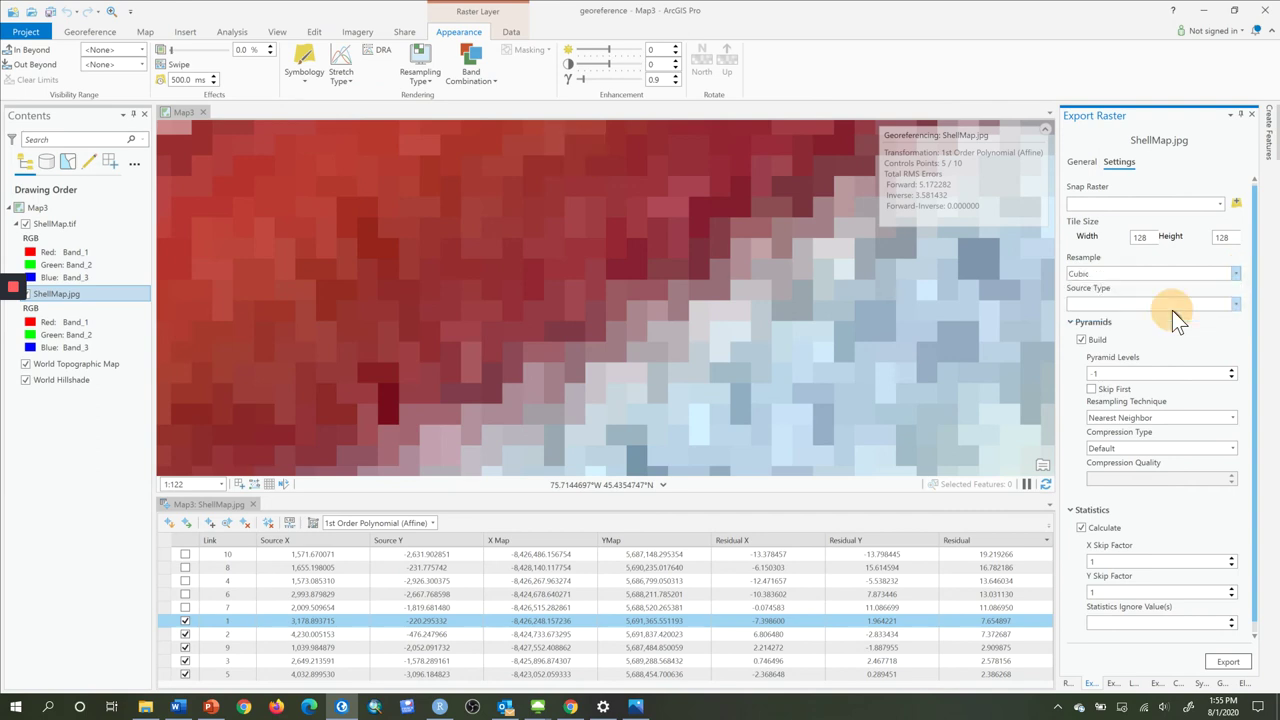
{"action": "left_click", "coordinate": [1225, 661]}
{"action": "left_click", "coordinate": [1225, 661]}
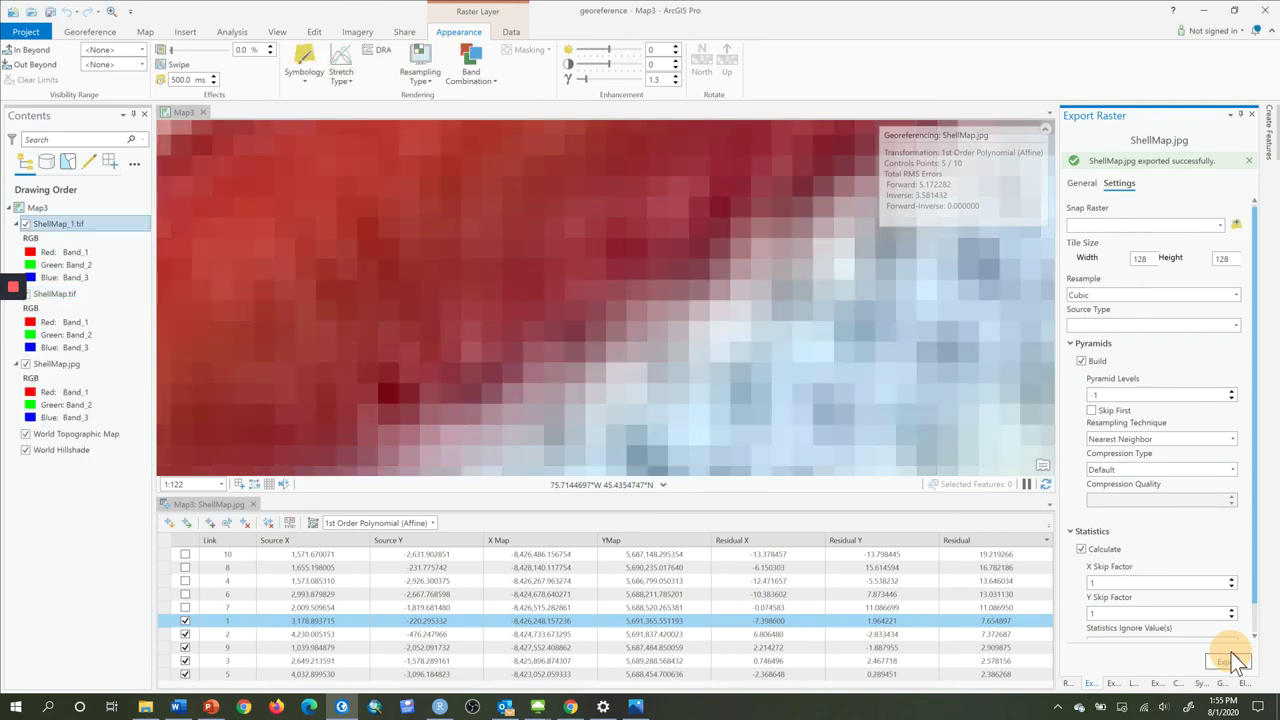
Toggle ShellMap_1.tif off and on twice to compare its smoothness with the original scan
{"action": "left_click", "coordinate": [25, 224]}
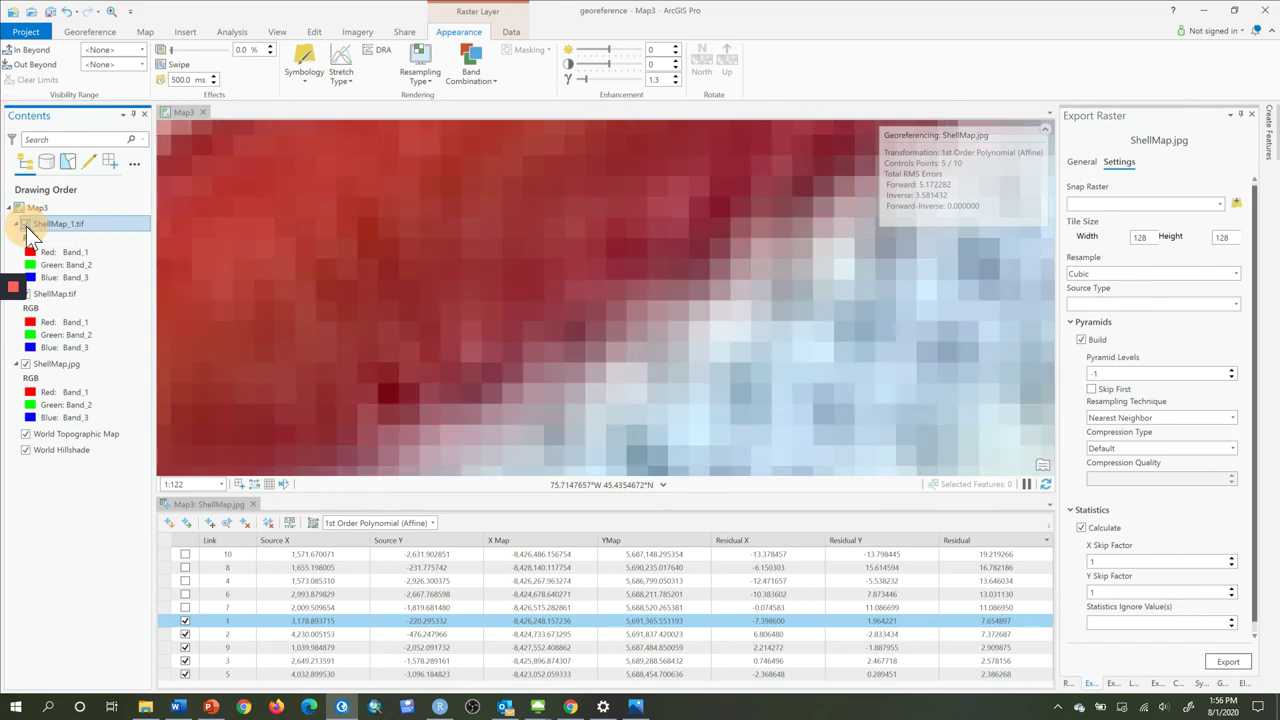
{"action": "left_click", "coordinate": [25, 224]}
{"action": "left_click", "coordinate": [25, 224]}
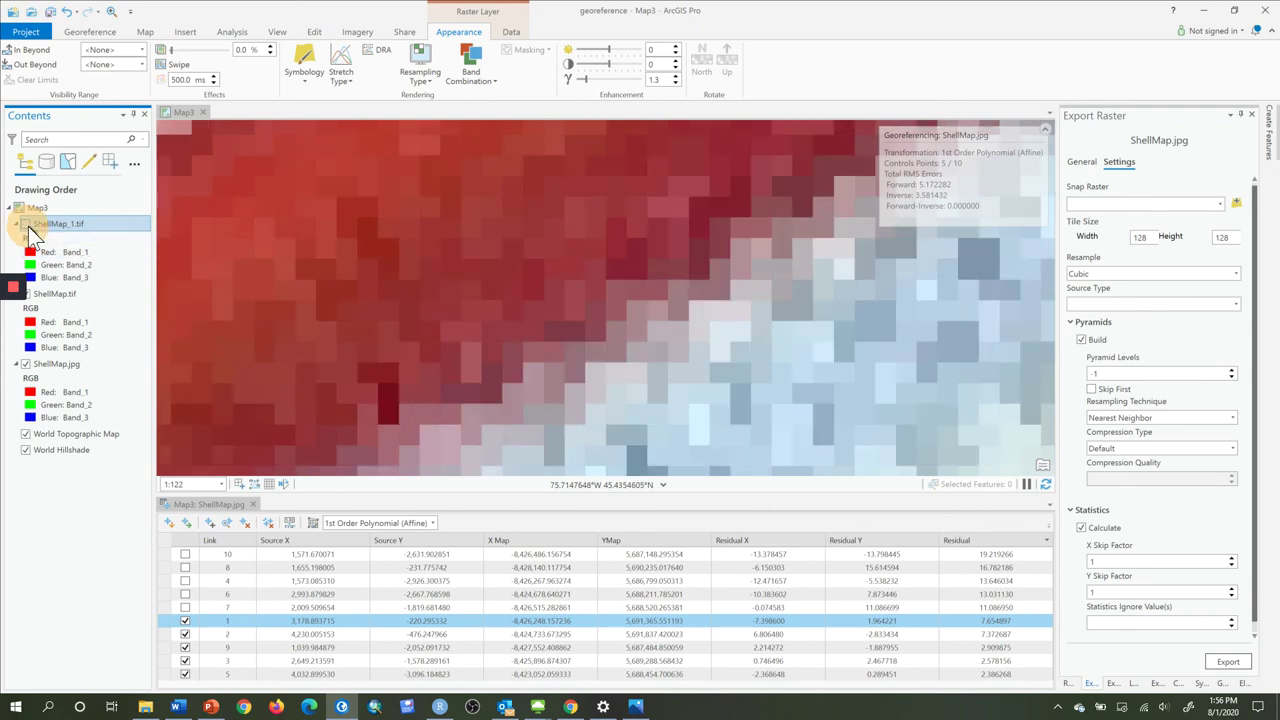
{"action": "left_click", "coordinate": [25, 224]}
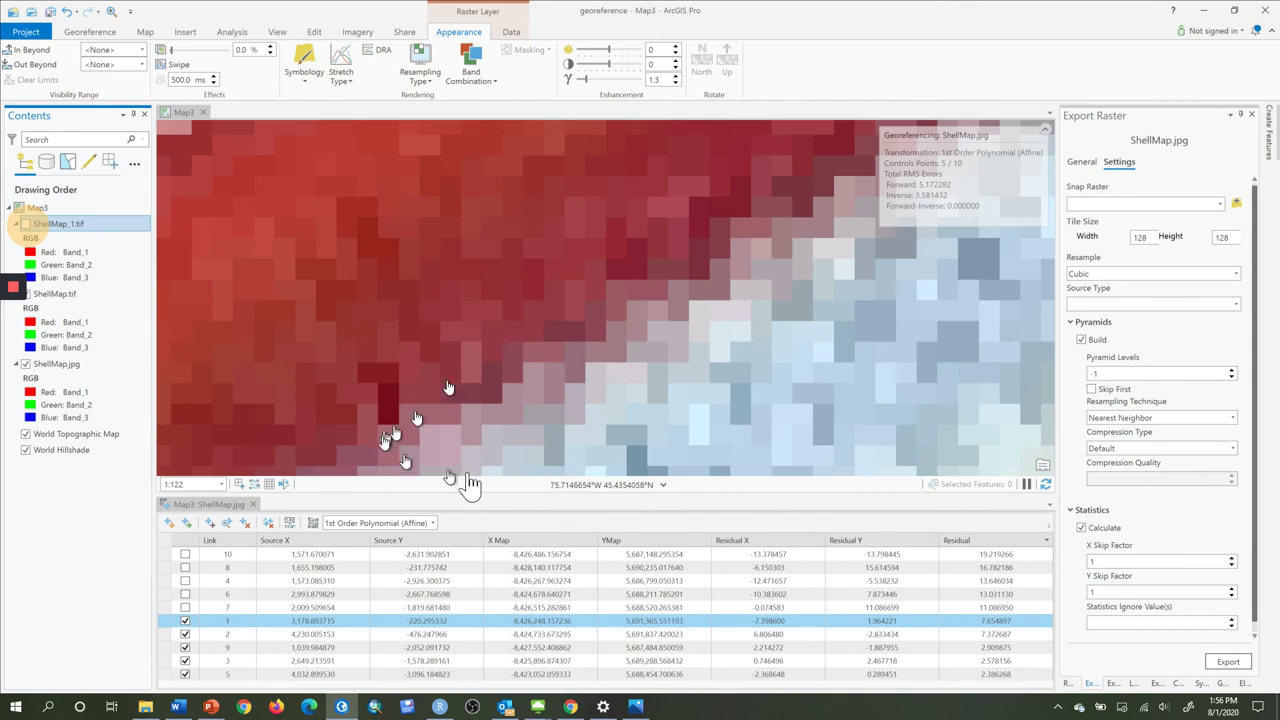
Close the control point link table and zoom to the full extent of ShellMap_1.tif
{"action": "left_click", "coordinate": [253, 505]}
{"action": "scroll", "coordinate": [720, 508], "scroll_direction": "down", "scroll_amount": 5}
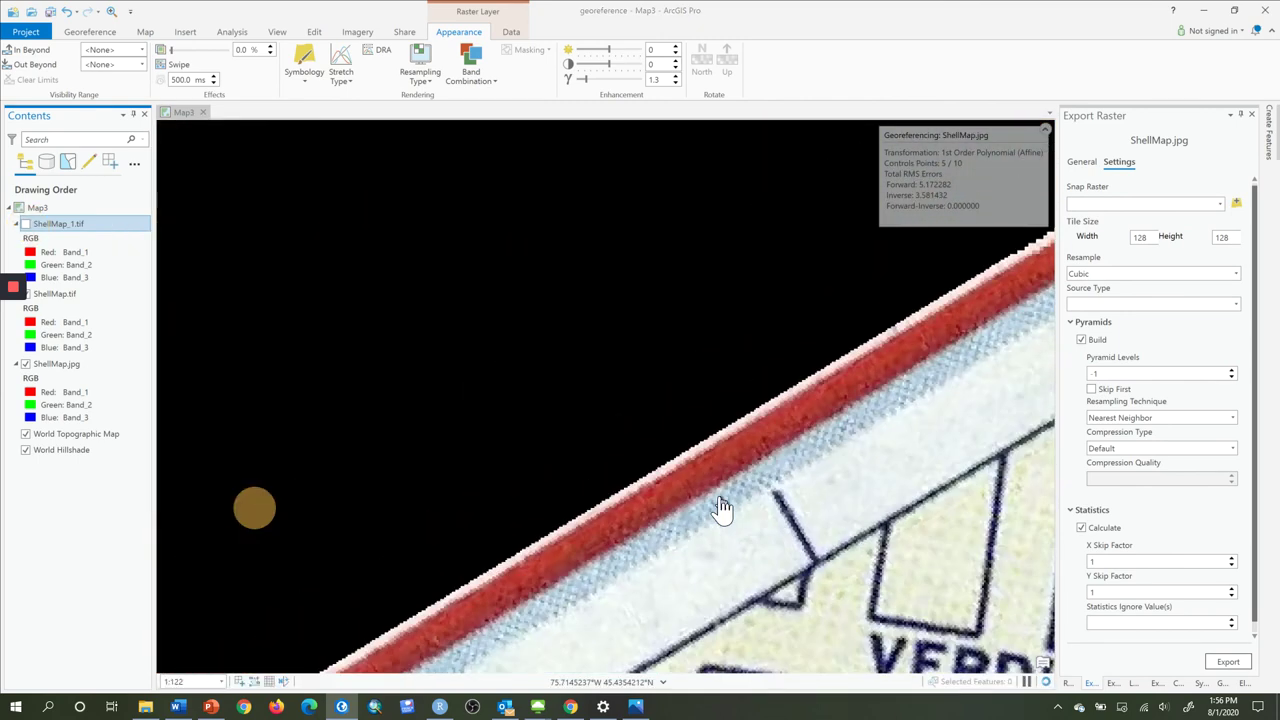
{"action": "left_click", "coordinate": [828, 555]}
{"action": "scroll", "coordinate": [675, 460], "scroll_direction": "up", "scroll_amount": 1}
{"action": "left_click_drag", "start_coordinate": [675, 460], "coordinate": [512, 407]}
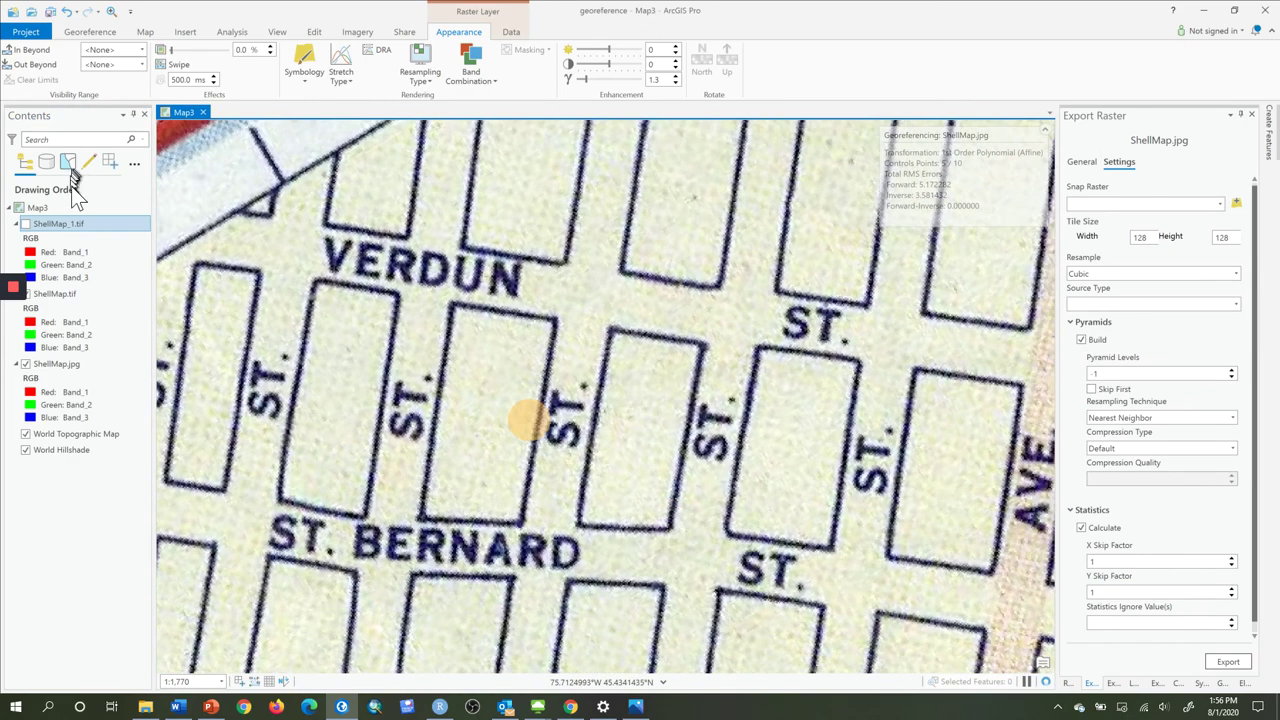
{"action": "left_click", "coordinate": [26, 226]}
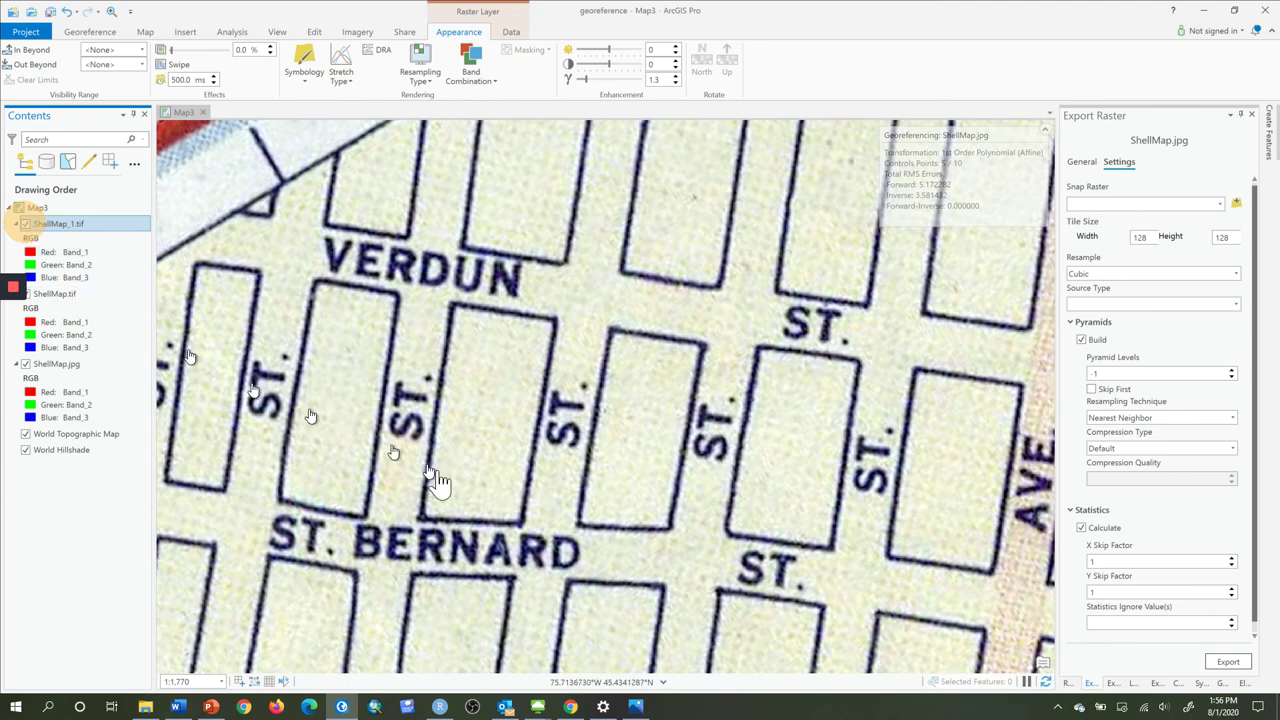
{"action": "left_click", "coordinate": [100, 227]}
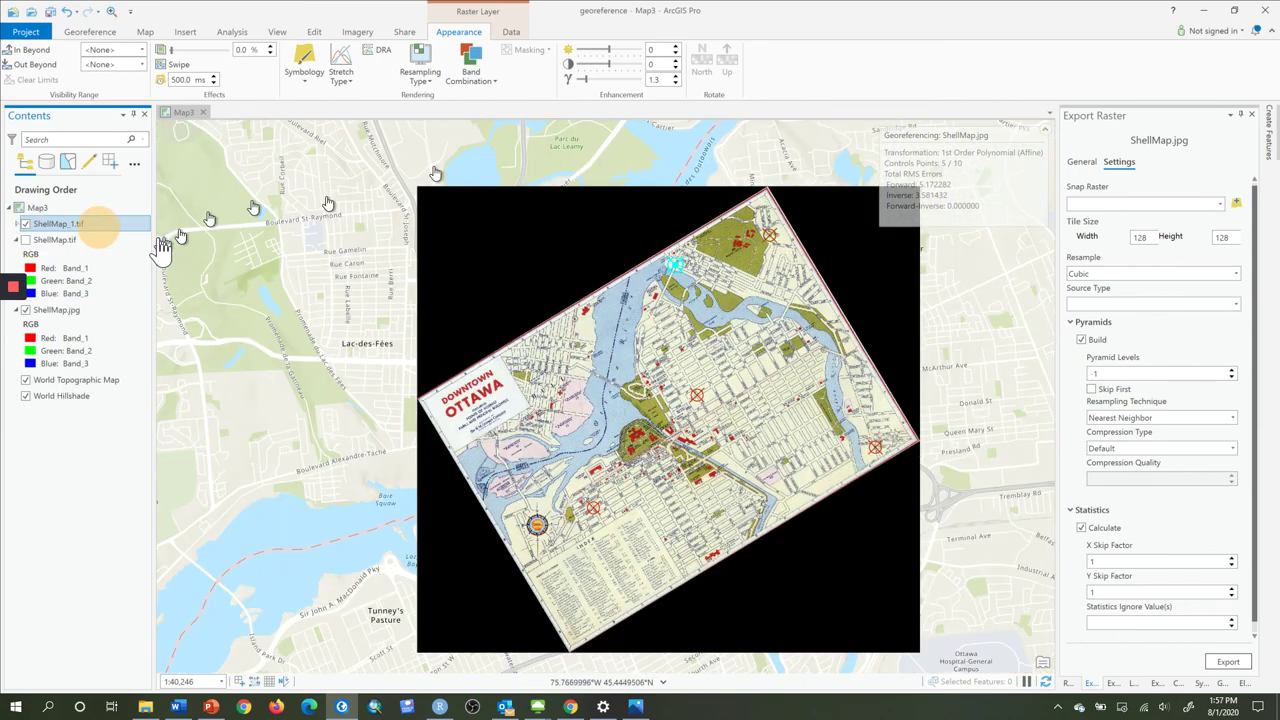
In ShellMap_1.tif's Symbology Mask options, enable Display background value to hide the 0, 0, 0 black border
{"action": "left_click", "coordinate": [458, 34]}
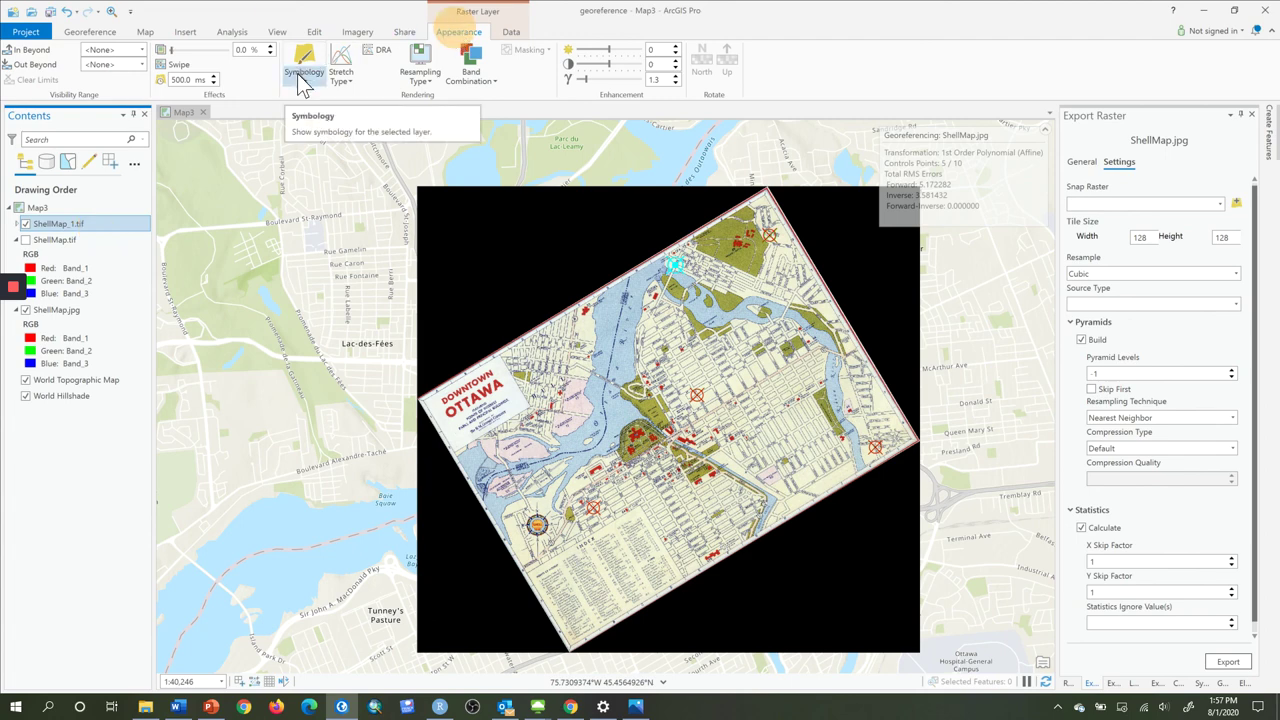
{"action": "left_click", "coordinate": [302, 78]}
{"action": "left_click", "coordinate": [329, 142]}
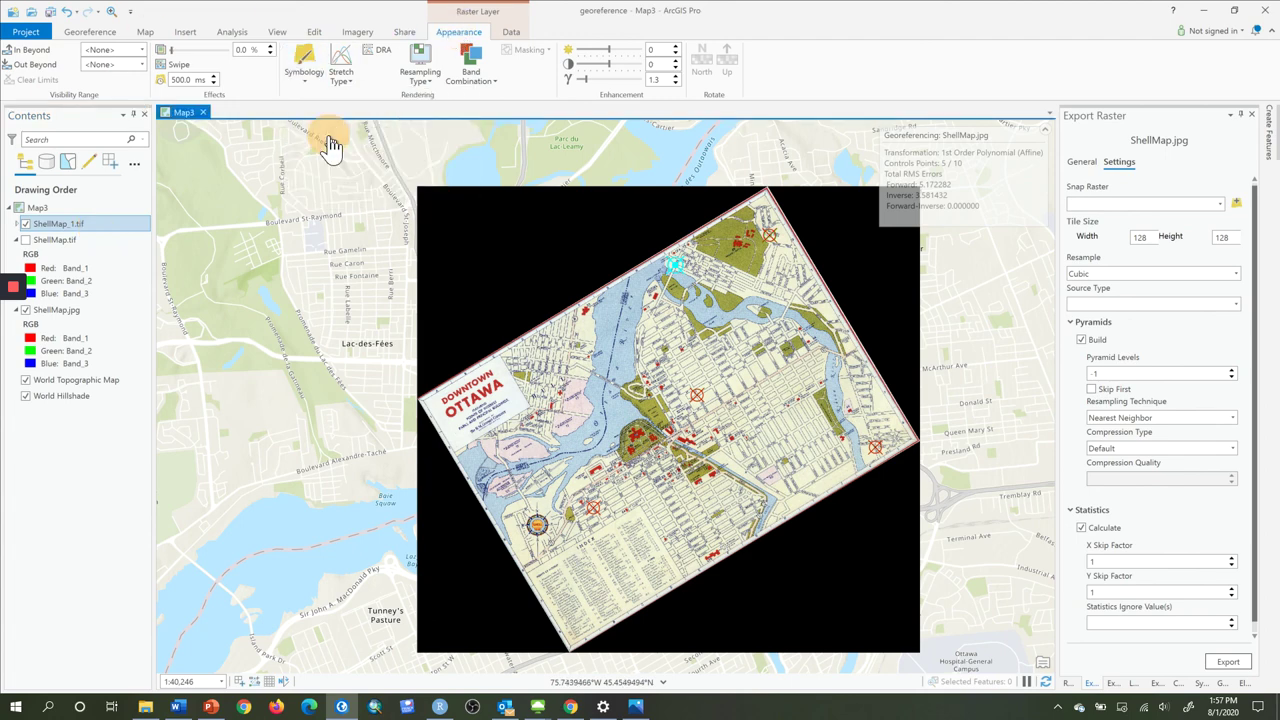
{"action": "left_click", "coordinate": [479, 239]}
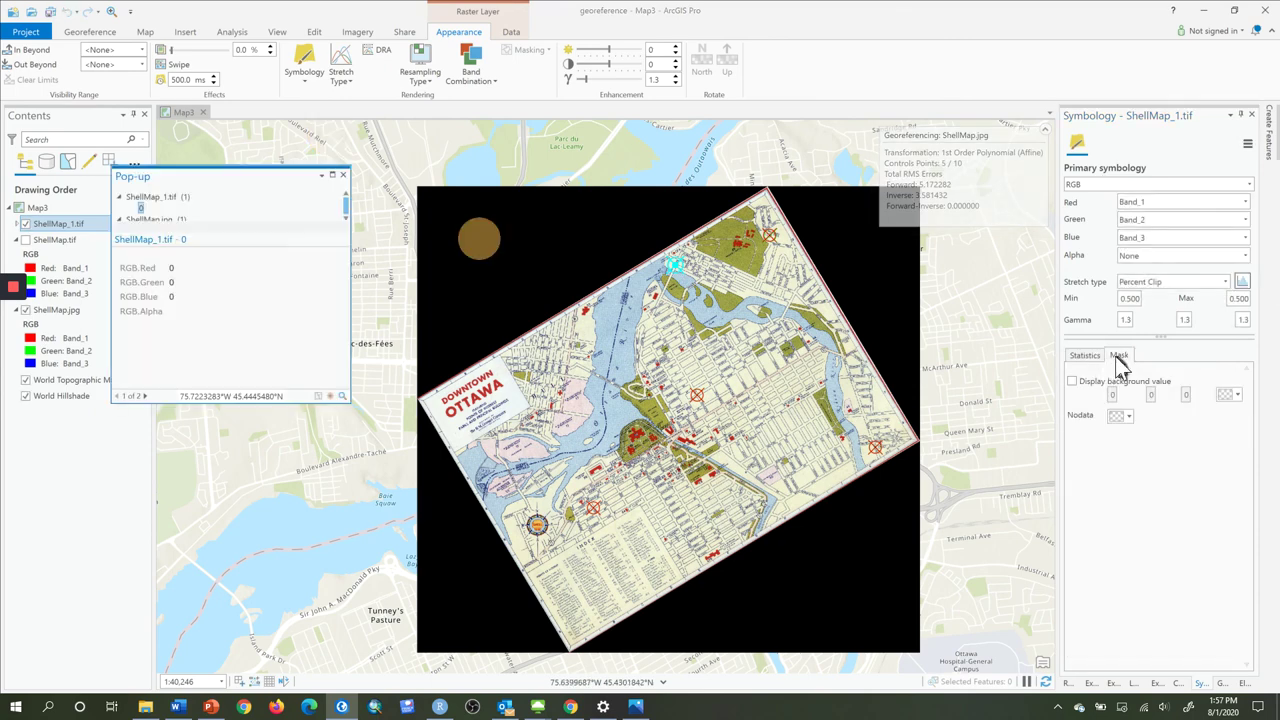
{"action": "left_click", "coordinate": [1073, 381]}
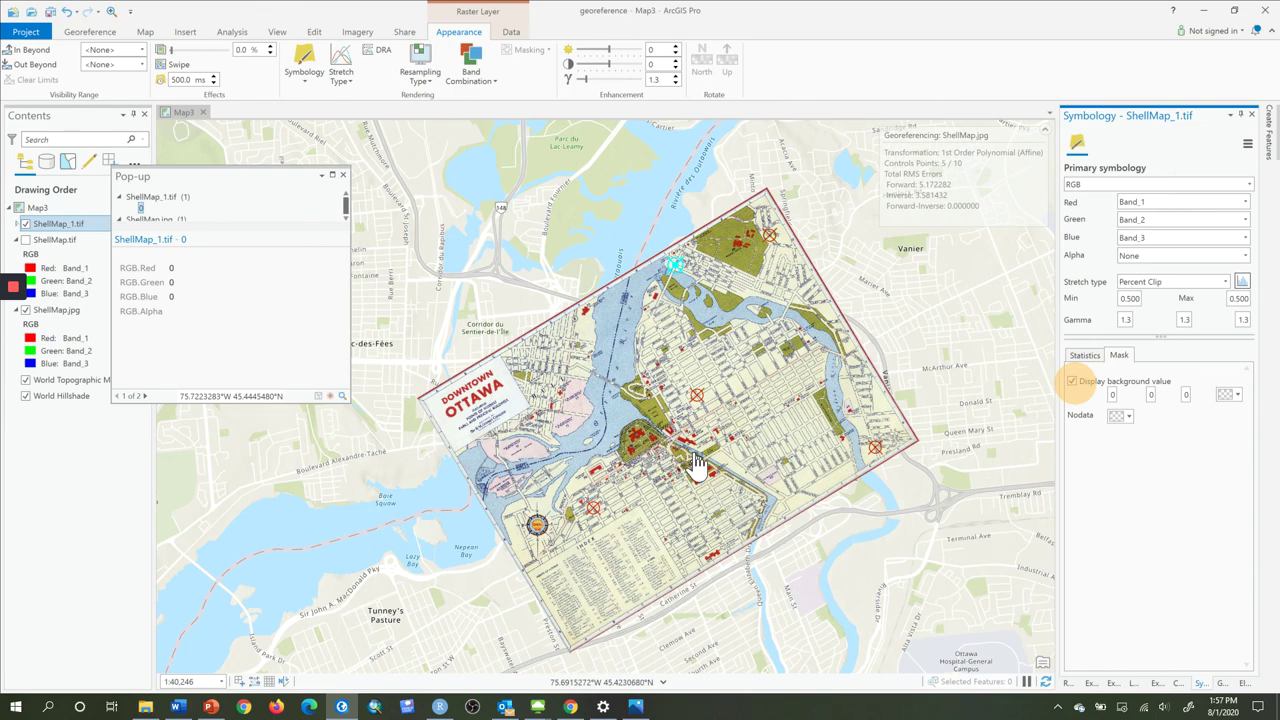
{"action": "scroll", "coordinate": [697, 462], "scroll_direction": "up", "scroll_amount": 5}
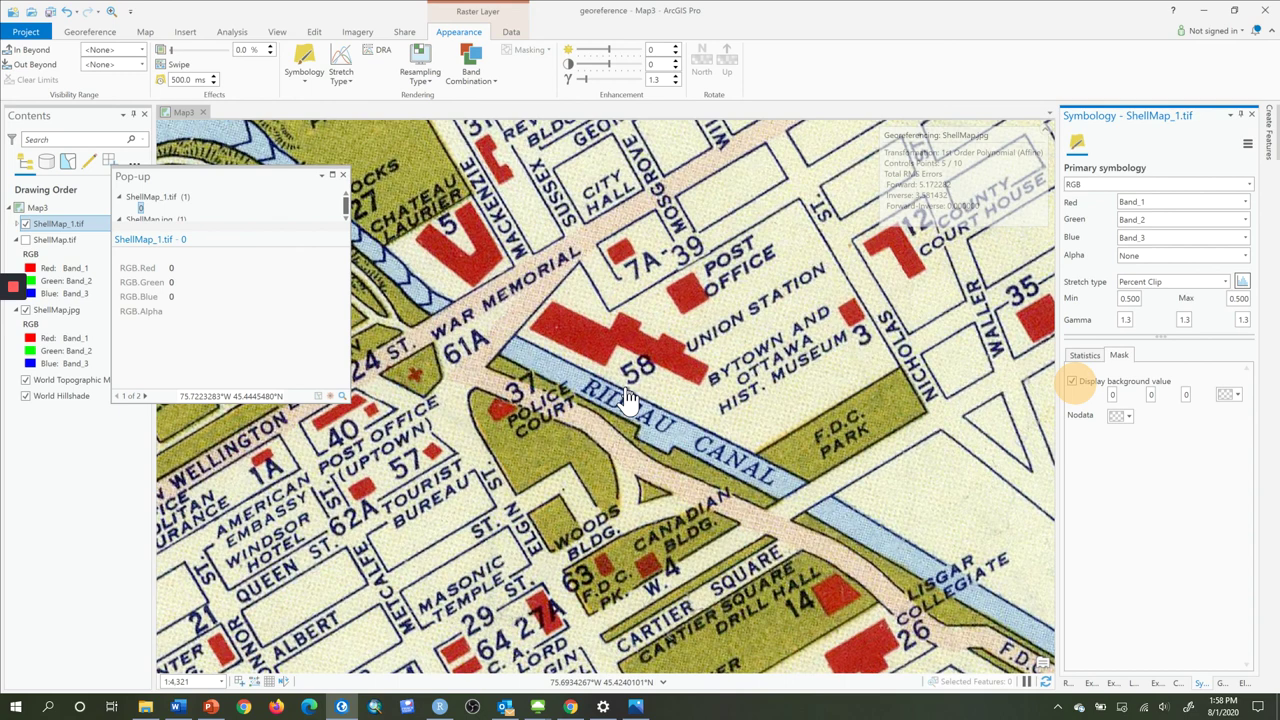
{"action": "scroll", "coordinate": [410, 365], "scroll_direction": "down", "scroll_amount": 3}
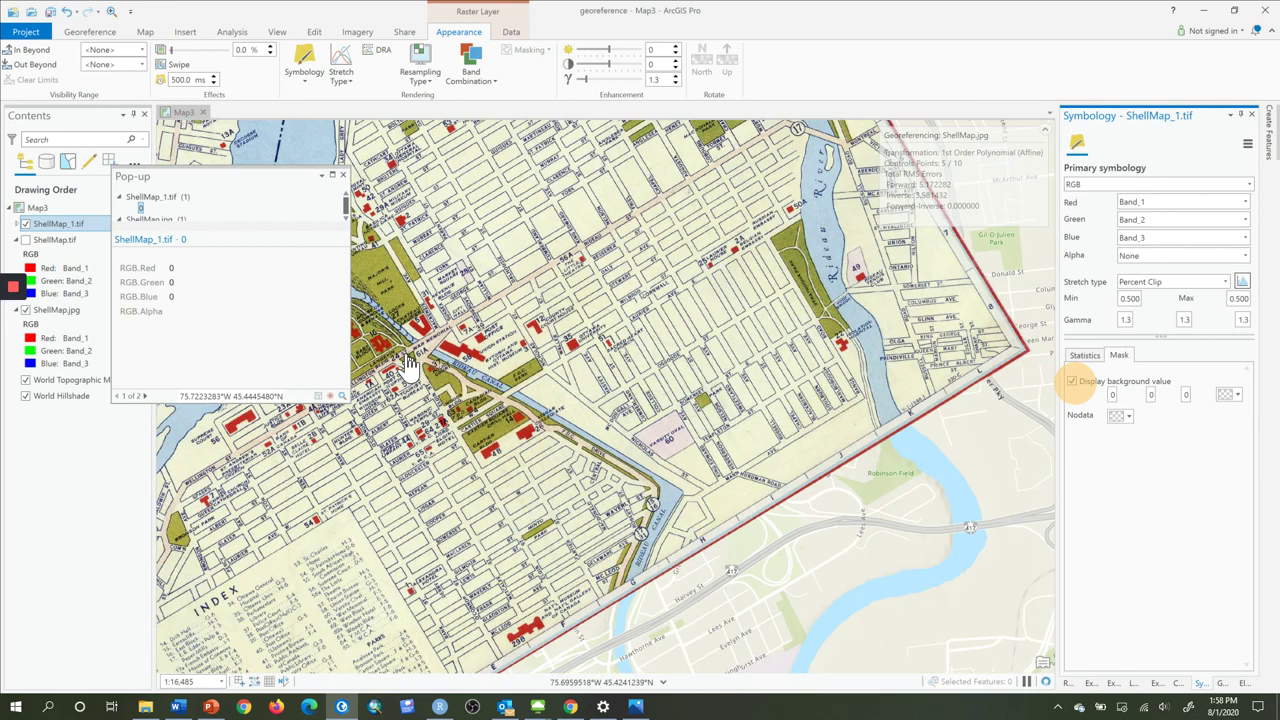